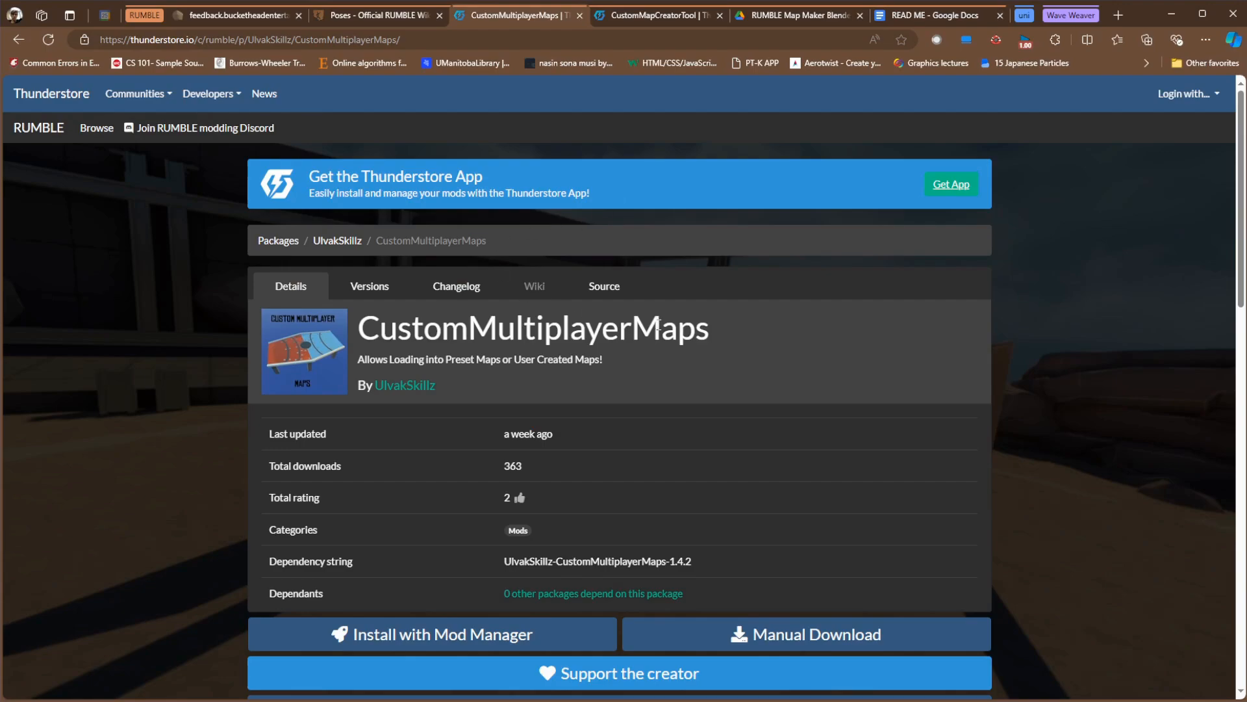
Step: View the CustomMultiplayerMaps and CustomMapCreatorTool mod pages and the Drive folder holding the RUMBLE Map Maker files
left_click_drag(725, 334, 345, 337)
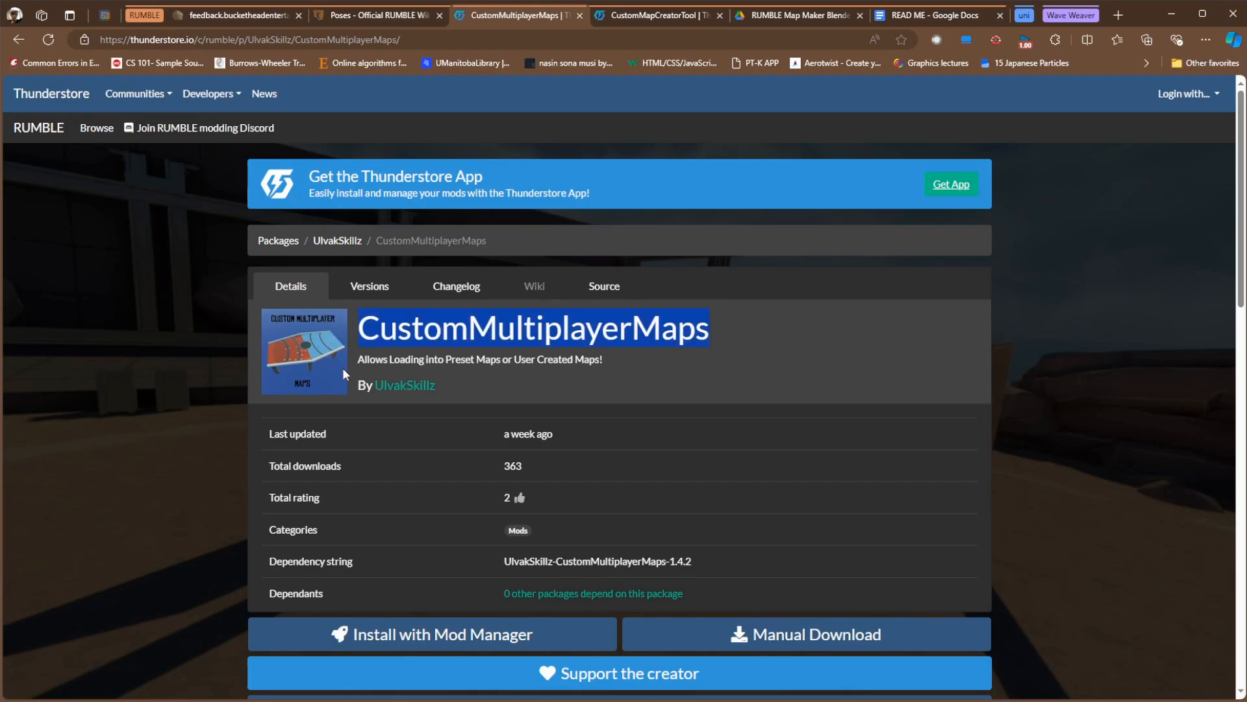
left_click(622, 20)
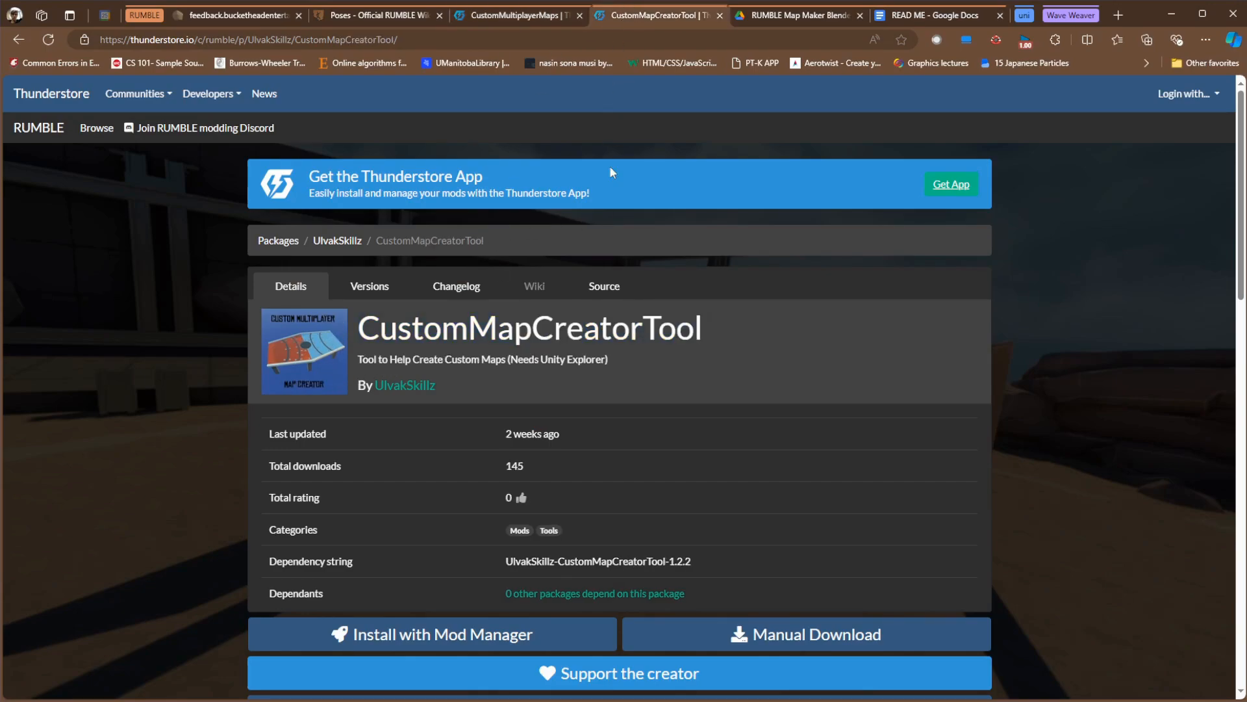
left_click(782, 18)
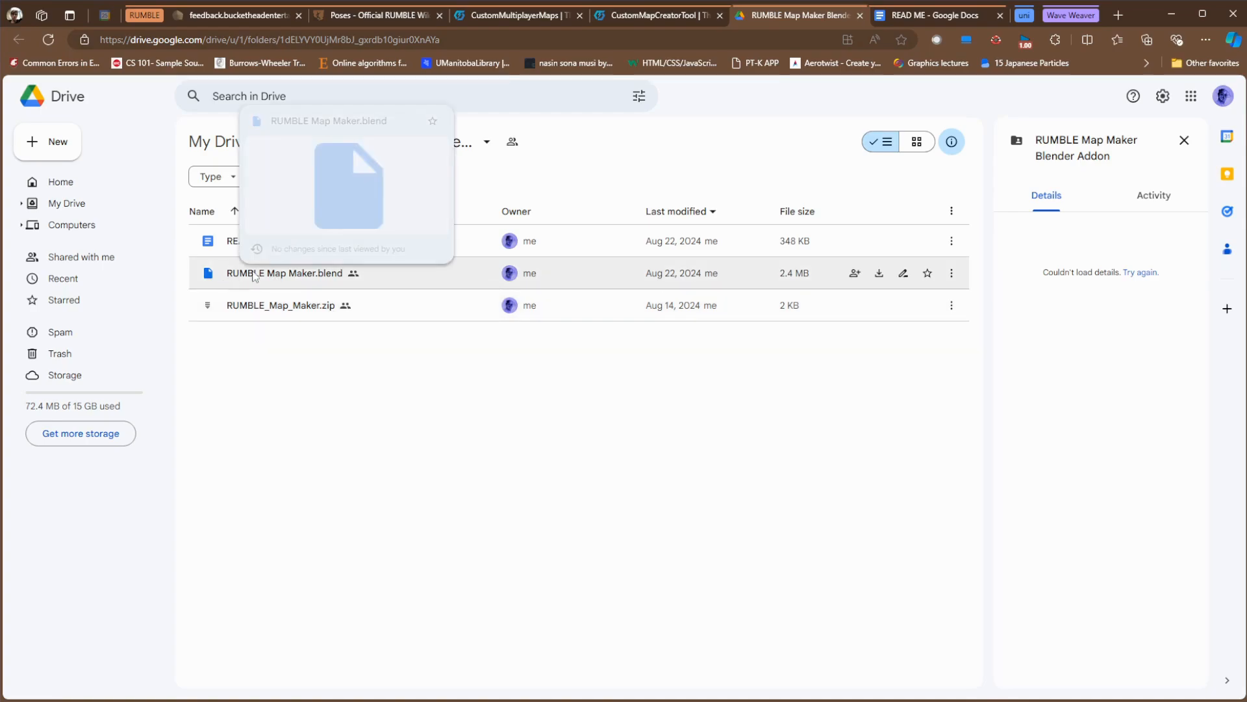
Step: Read the READ ME document's object-naming tags and update log, and return to the Drive folder
left_click(894, 18)
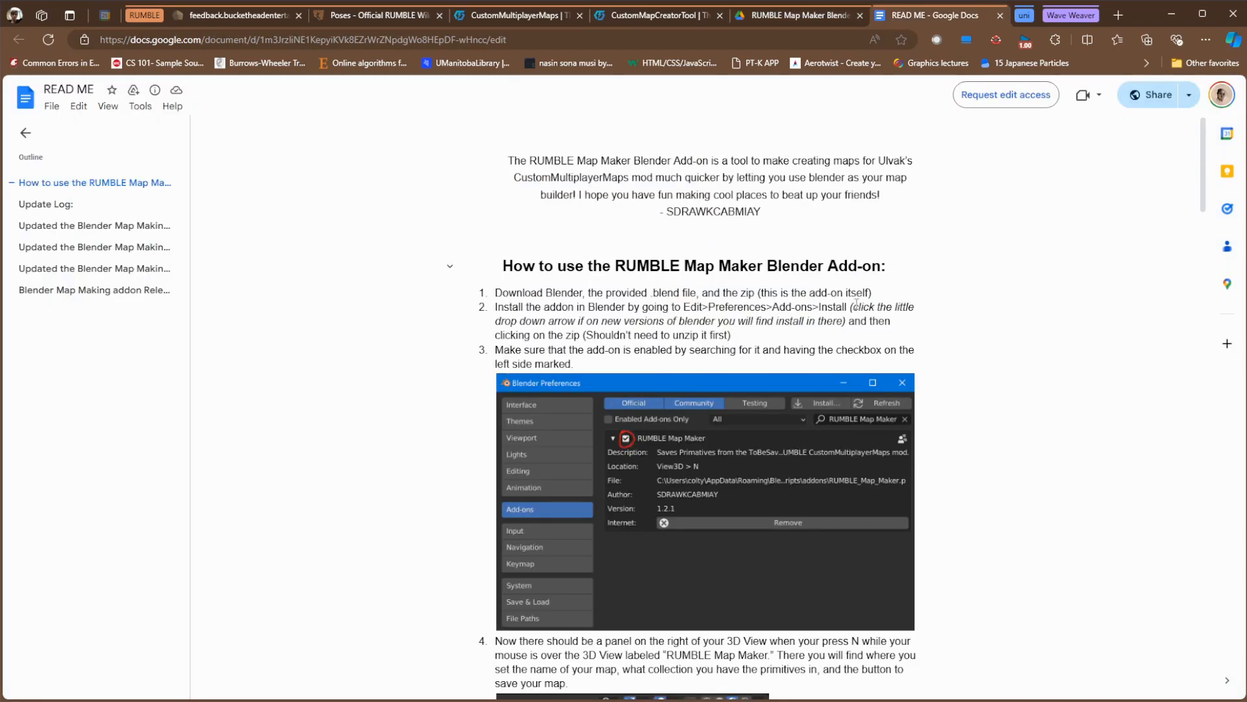
scroll(871, 304, "down", 1)
scroll(871, 304, "down", 20)
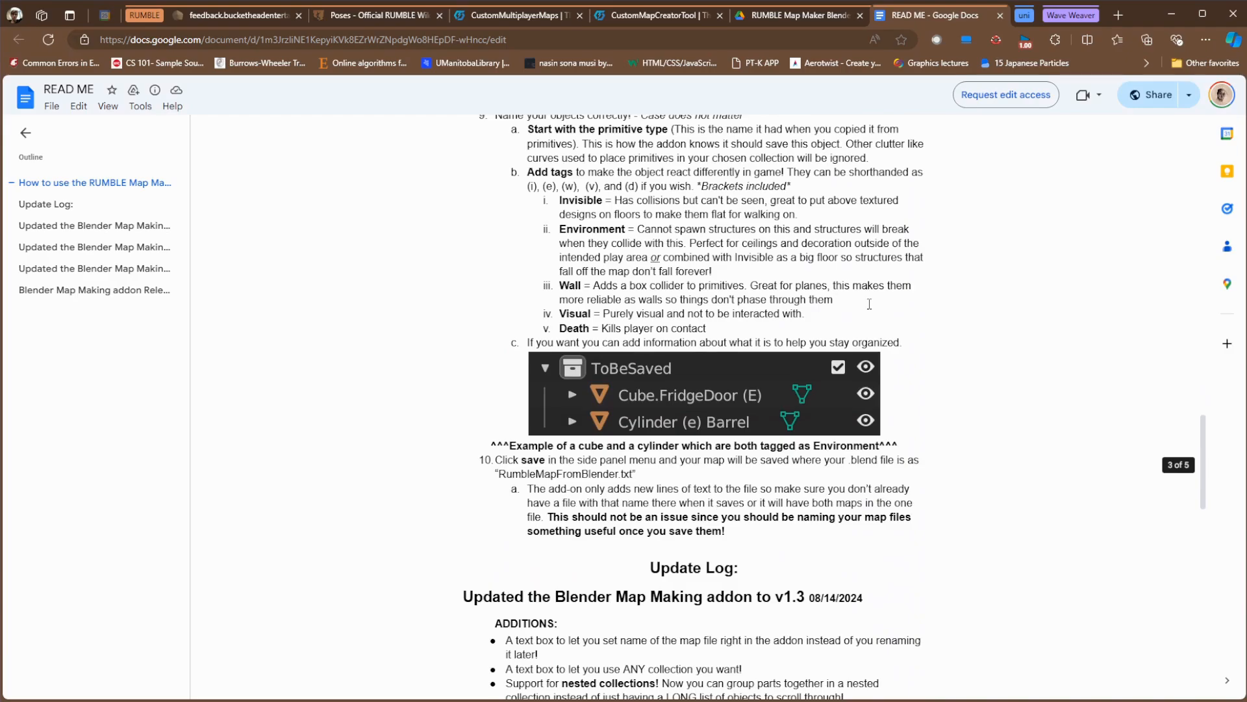
scroll(869, 304, "down", 3)
scroll(611, 461, "up", 9)
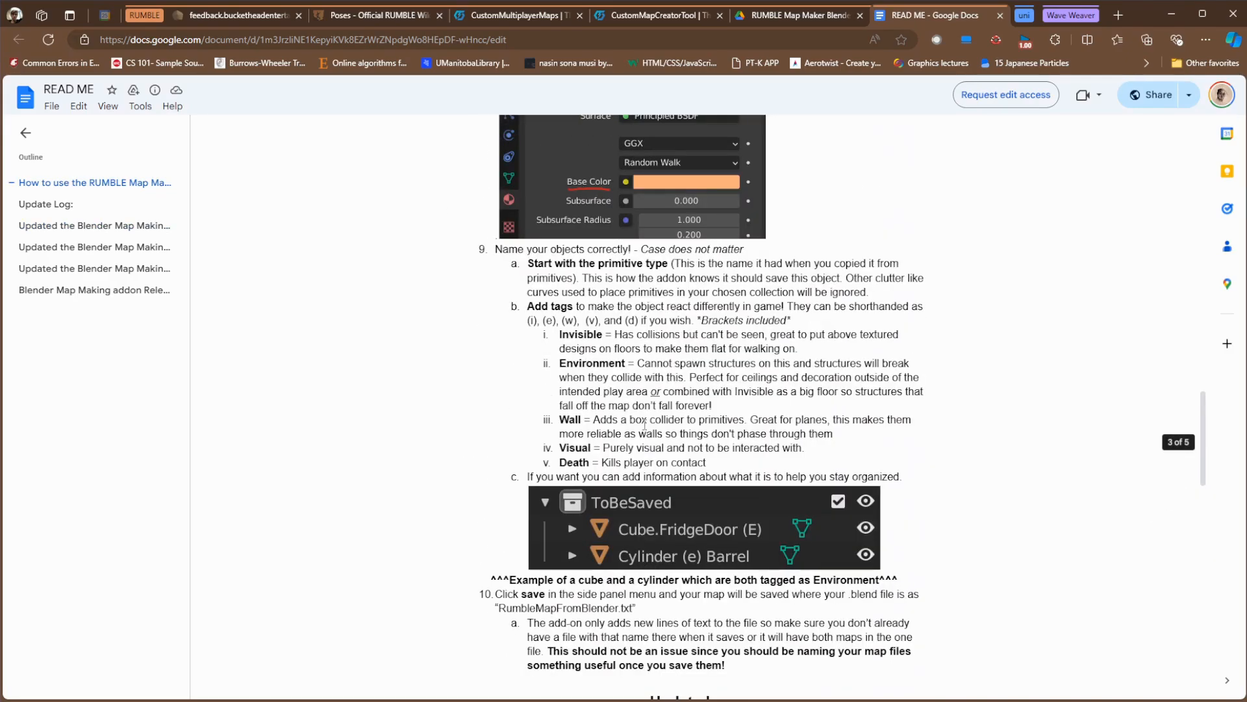
left_click_drag(610, 461, 536, 337)
left_click(778, 300)
scroll(763, 304, "down", 10)
scroll(738, 307, "up", 3)
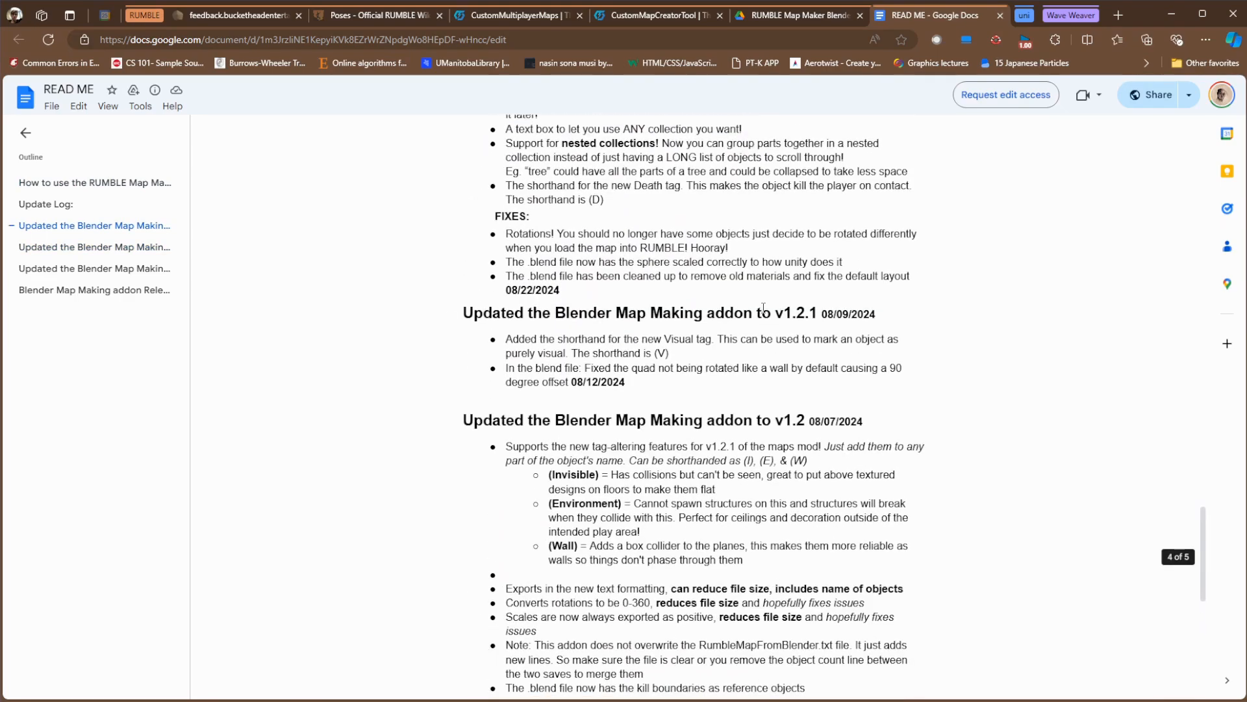
left_click(809, 16)
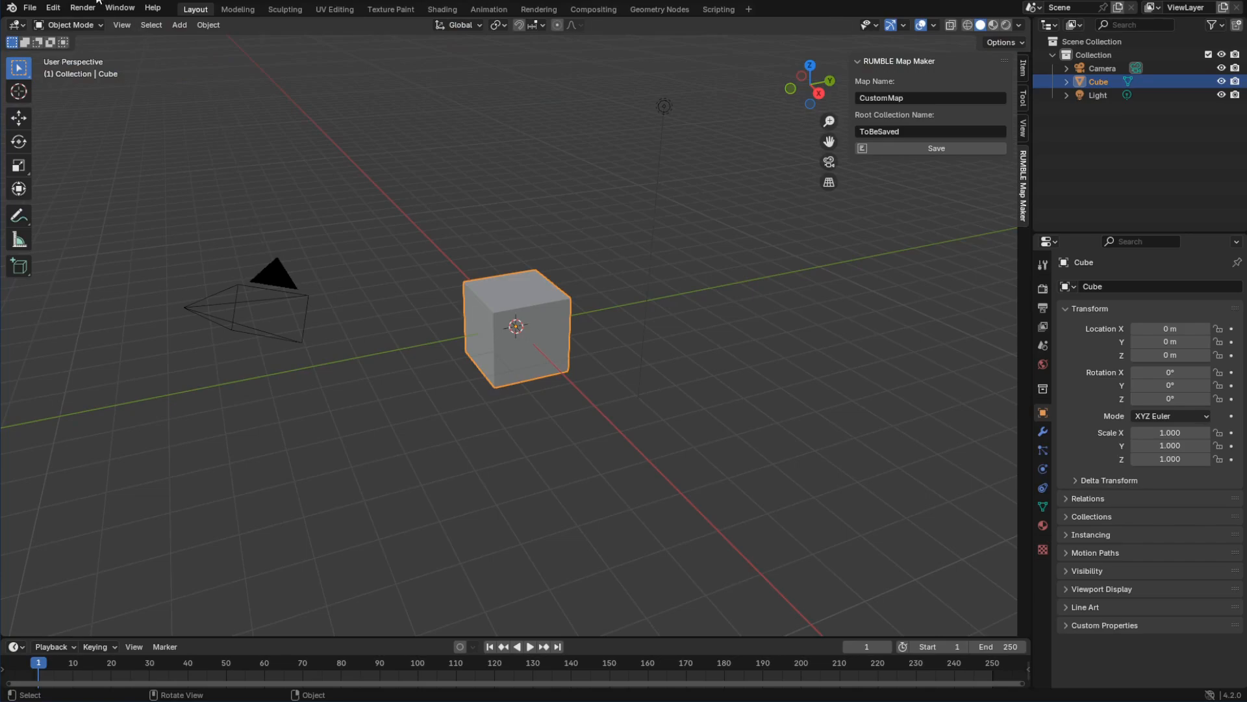
Step: In Blender 4.2, check the add-on preferences for Install from Disk and the enabled RUMBLE Map Maker, and toggle the sidebar holding its panel
left_click(47, 9)
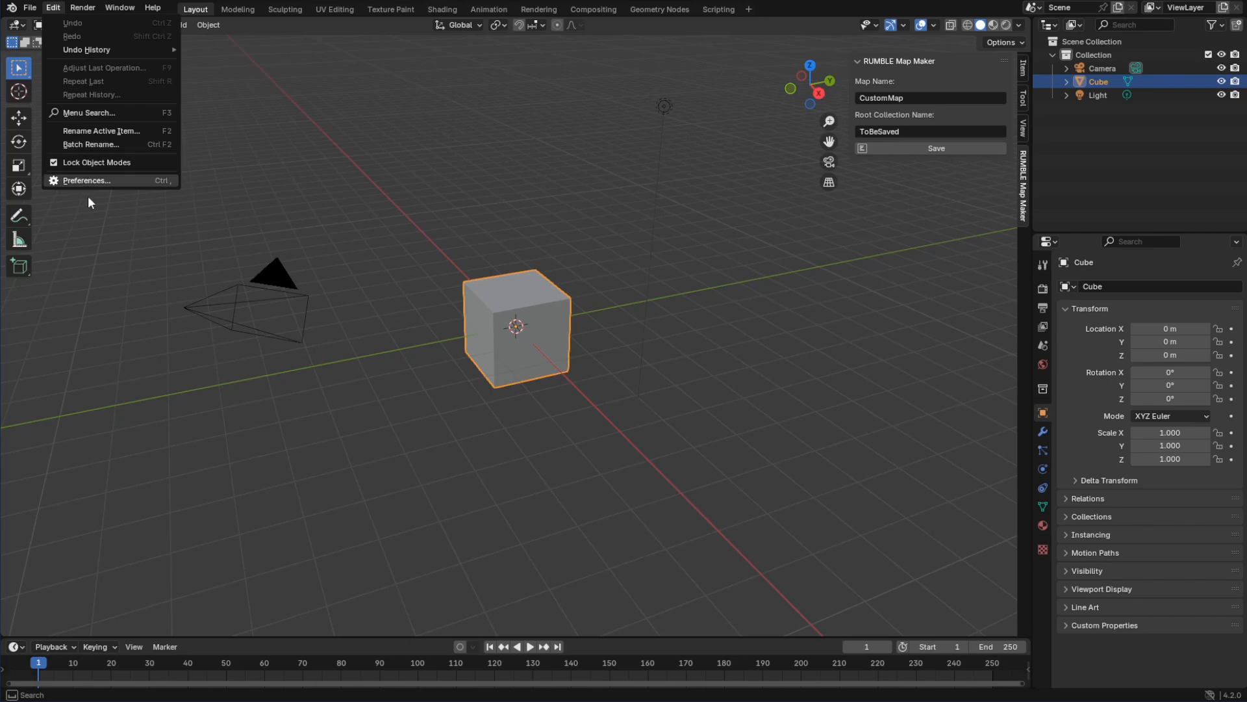
left_click(100, 178)
left_click_drag(145, 1, 434, 89)
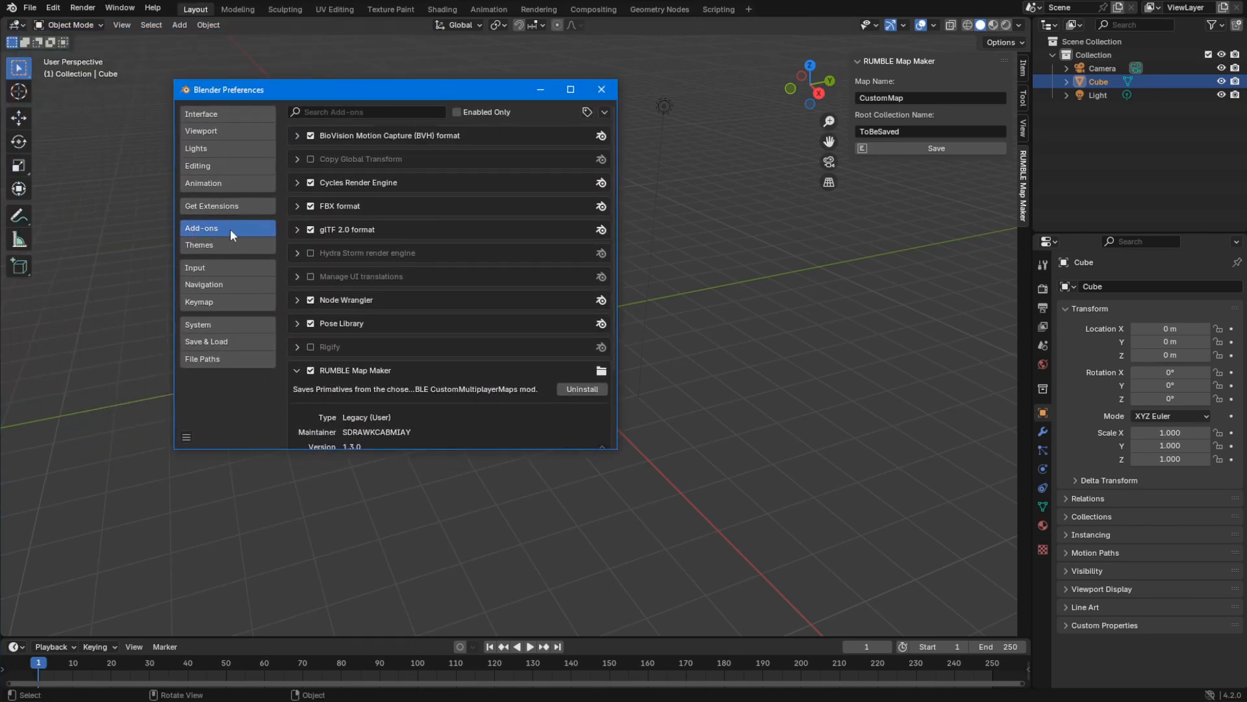
left_click(604, 112)
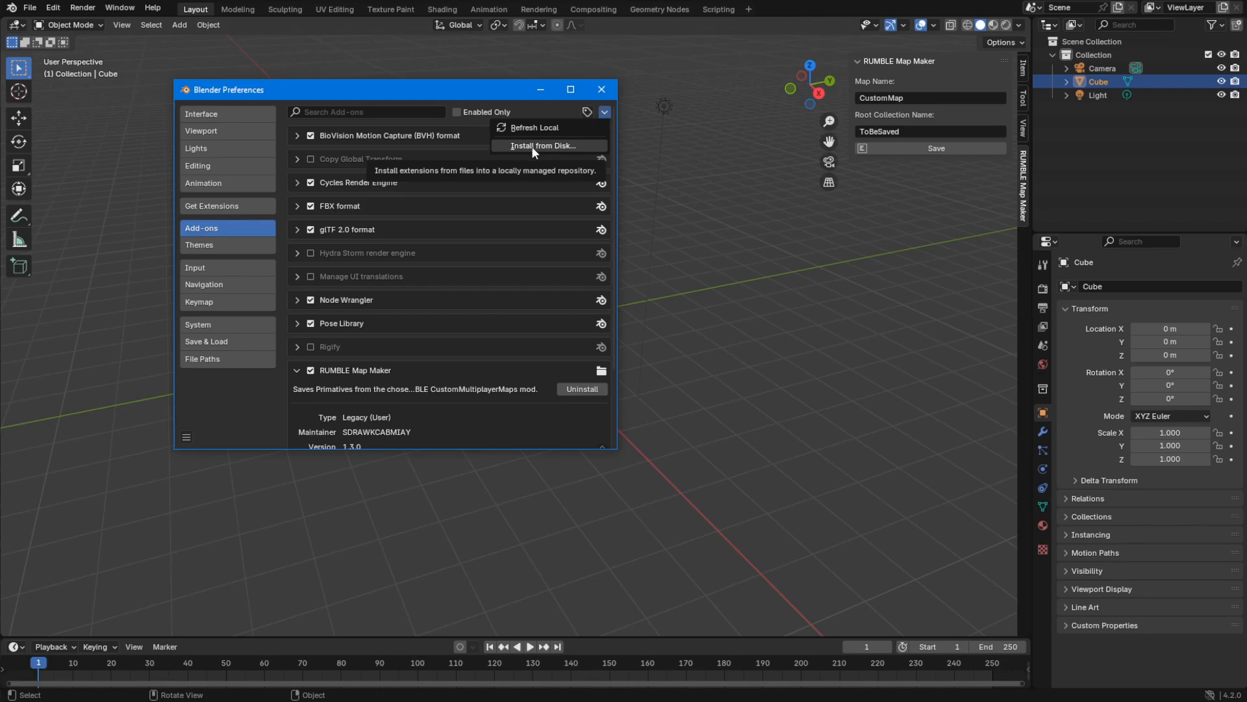
scroll(387, 306, "down", 4)
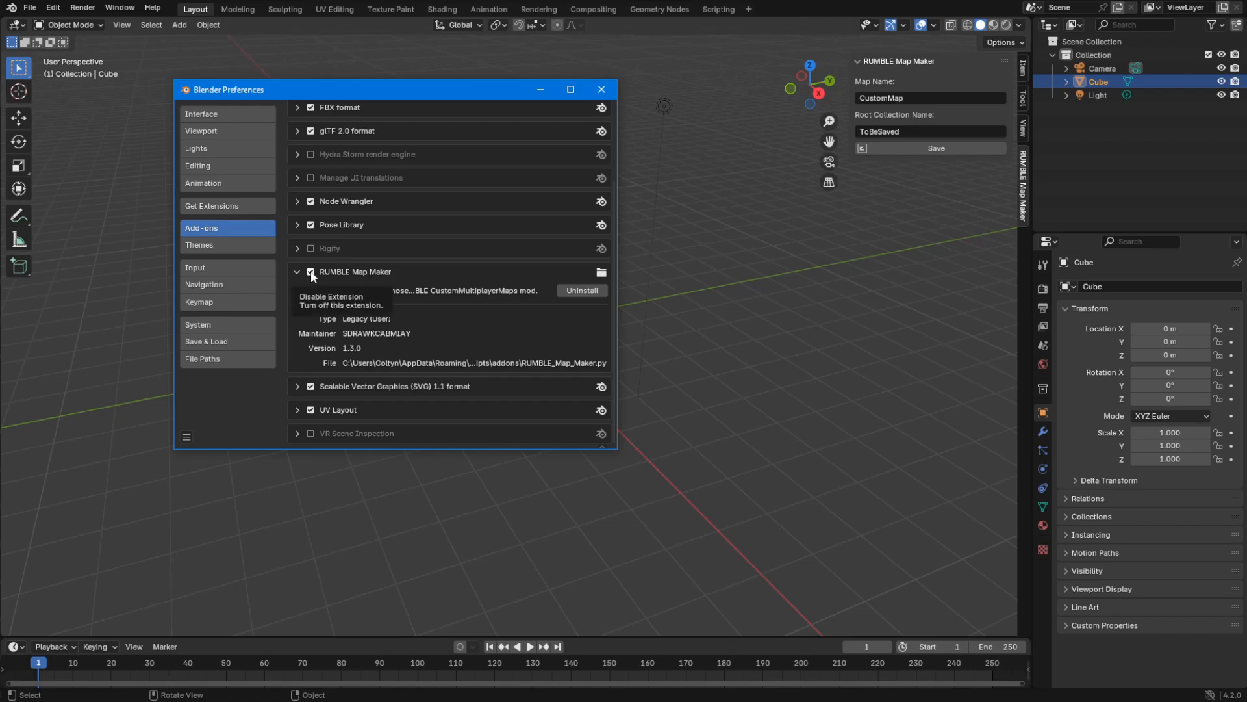
left_click(604, 89)
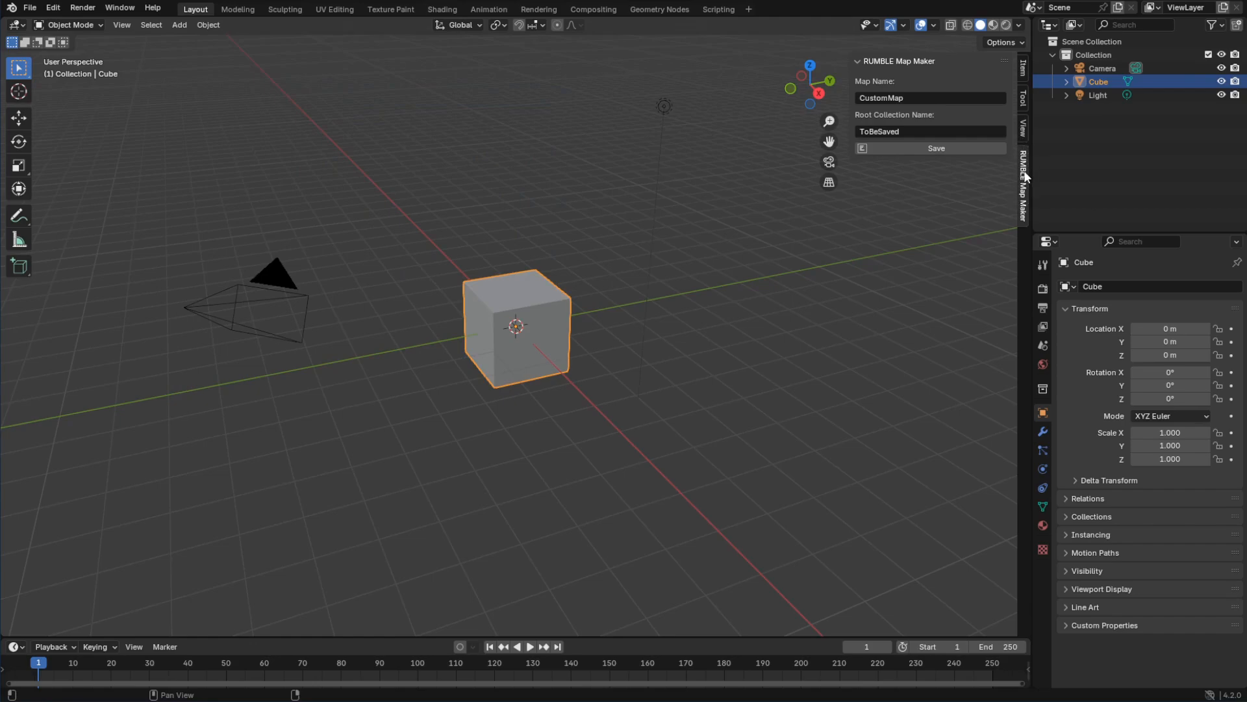
key("n")
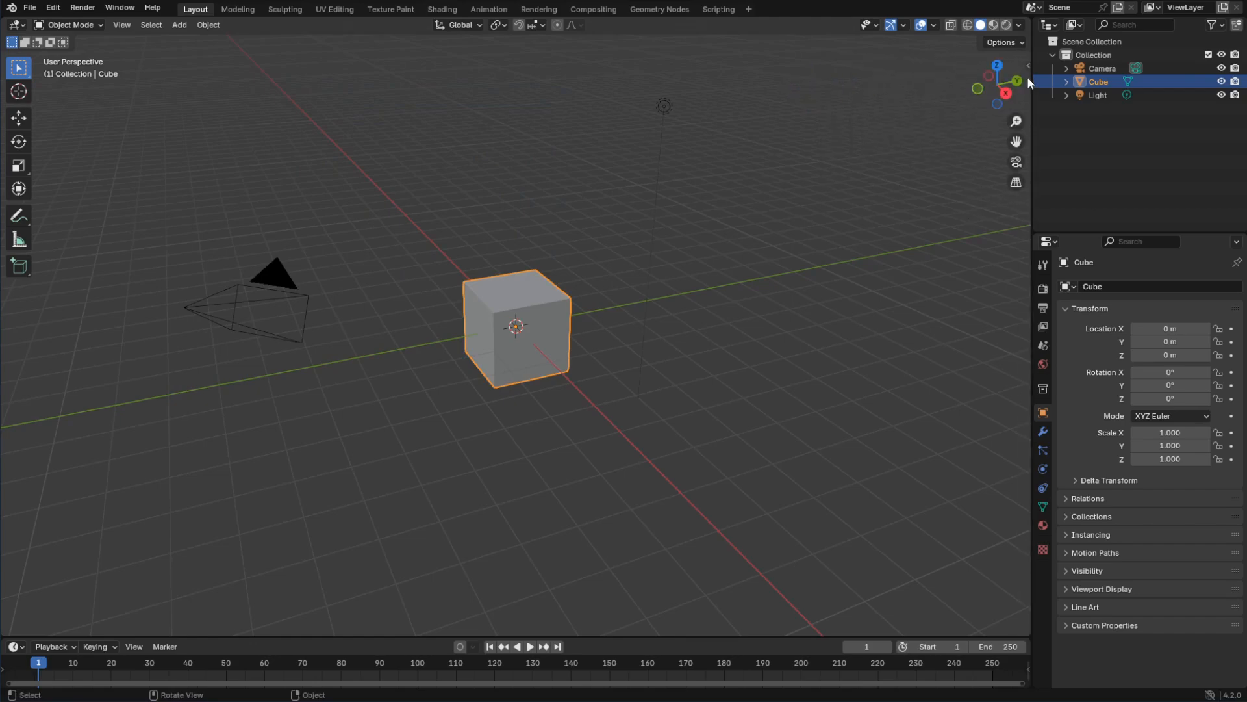
key("n")
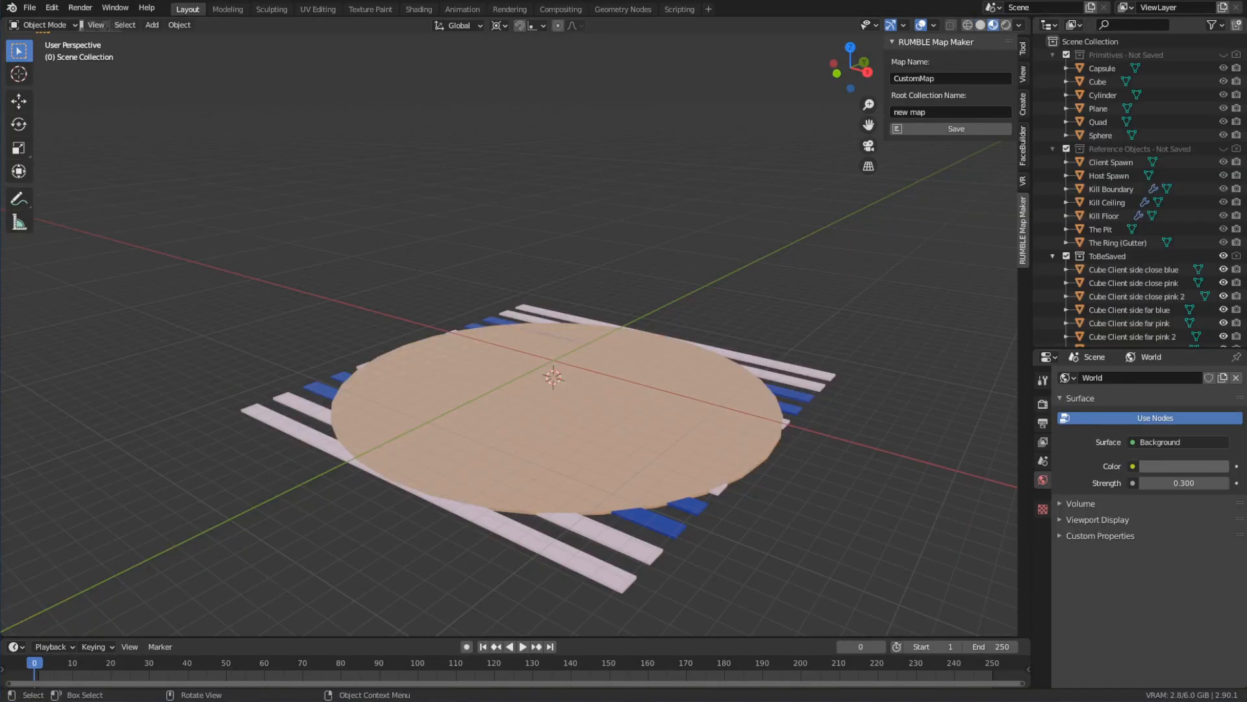
Step: In Blender 2.90, review the add-on install option and the RUMBLE Map Maker details in the preferences
left_click(52, 7)
left_click(72, 200)
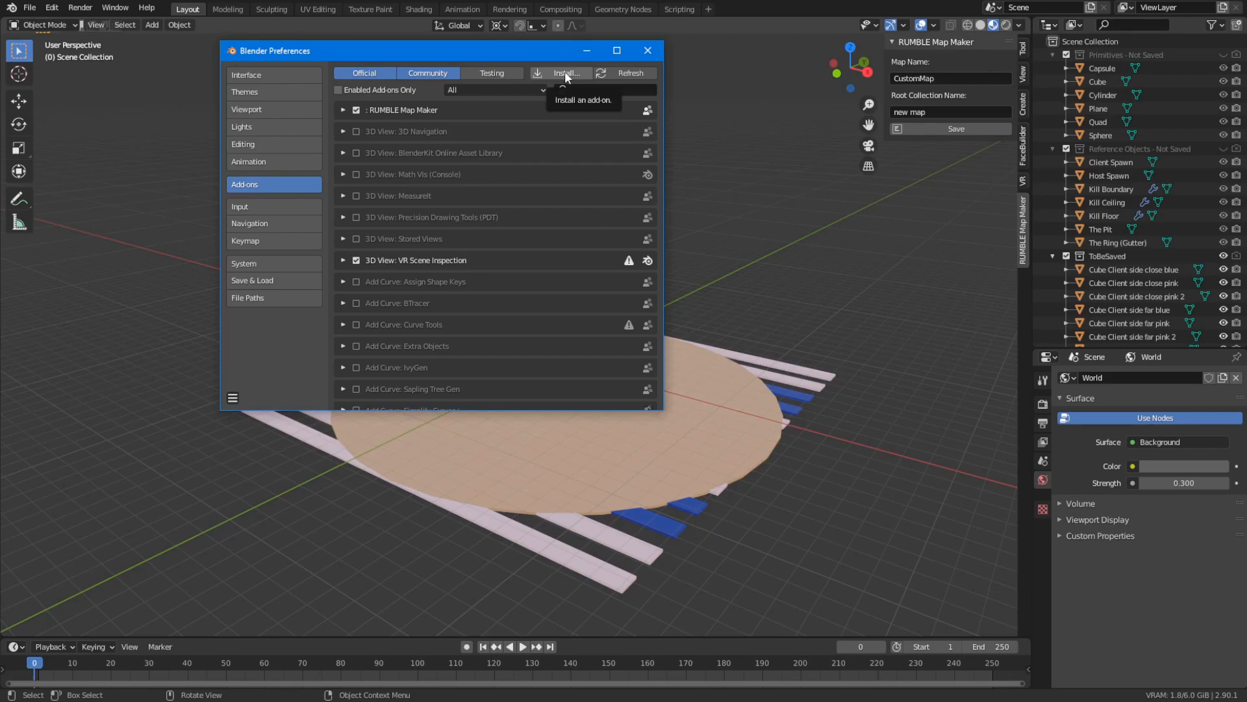
left_click(341, 109)
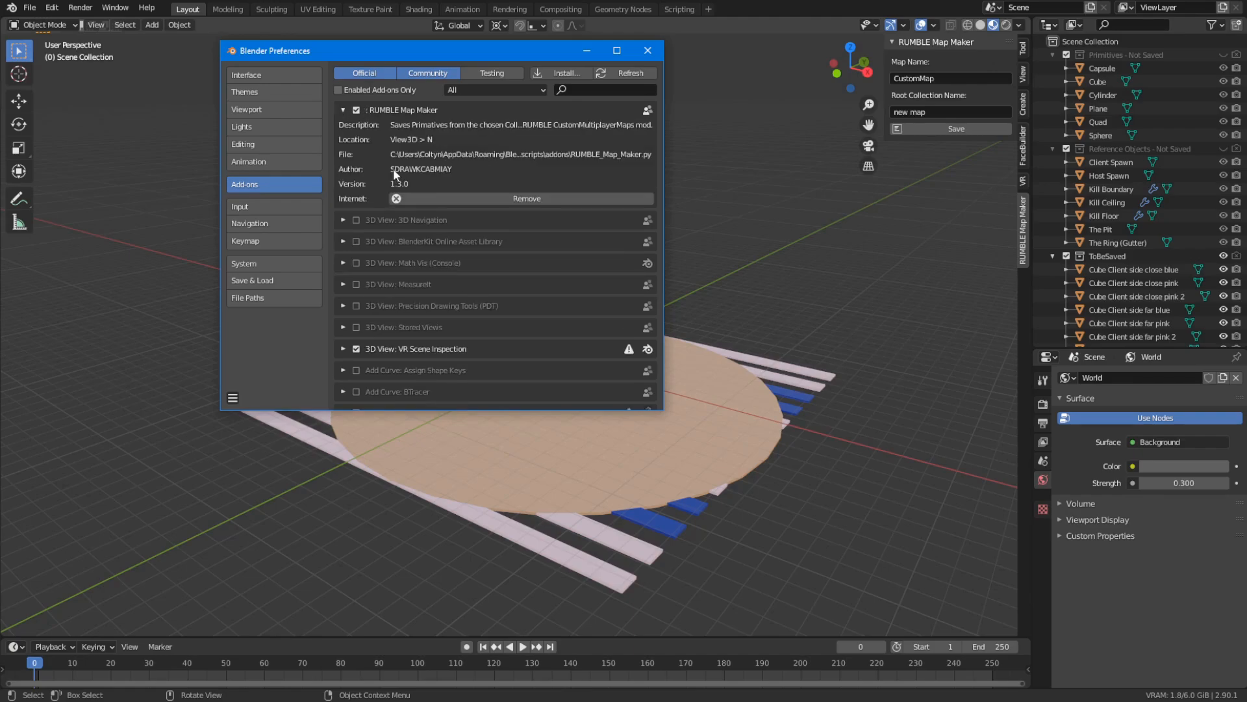
left_click(594, 52)
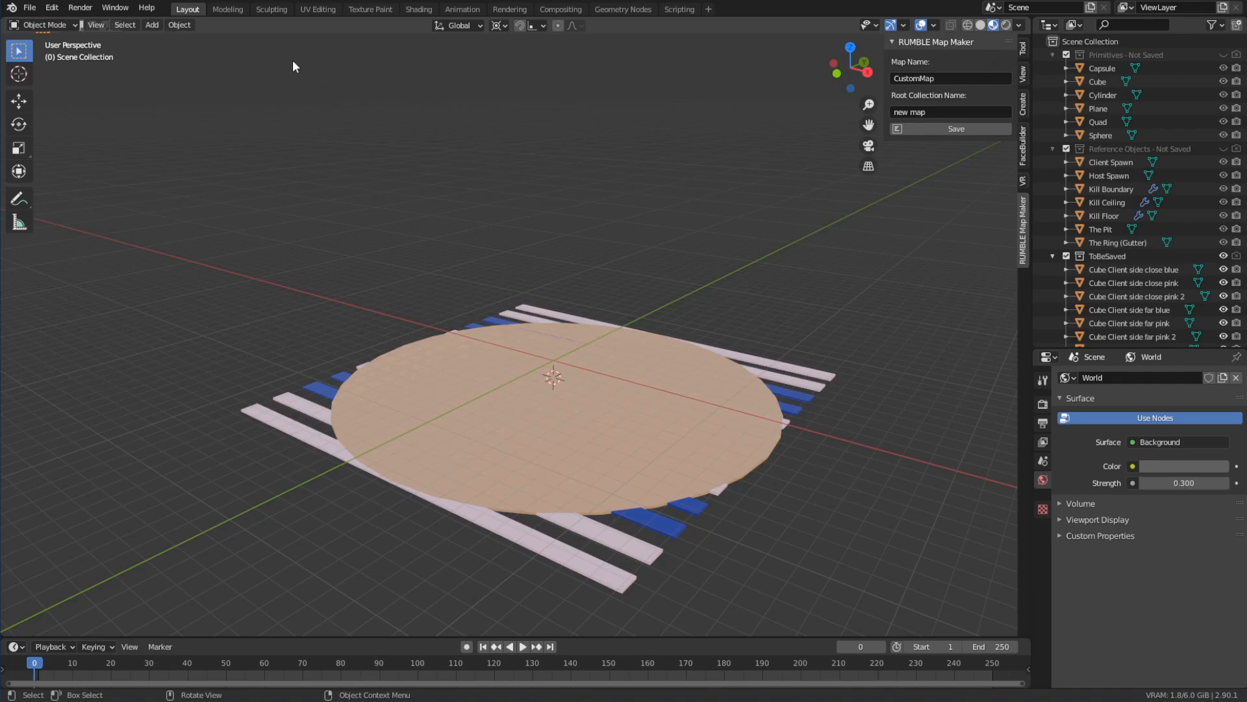
Step: Show the Primitives and Reference Objects collections and inspect the whole map template from several angles
scroll(670, 255, "down", 4)
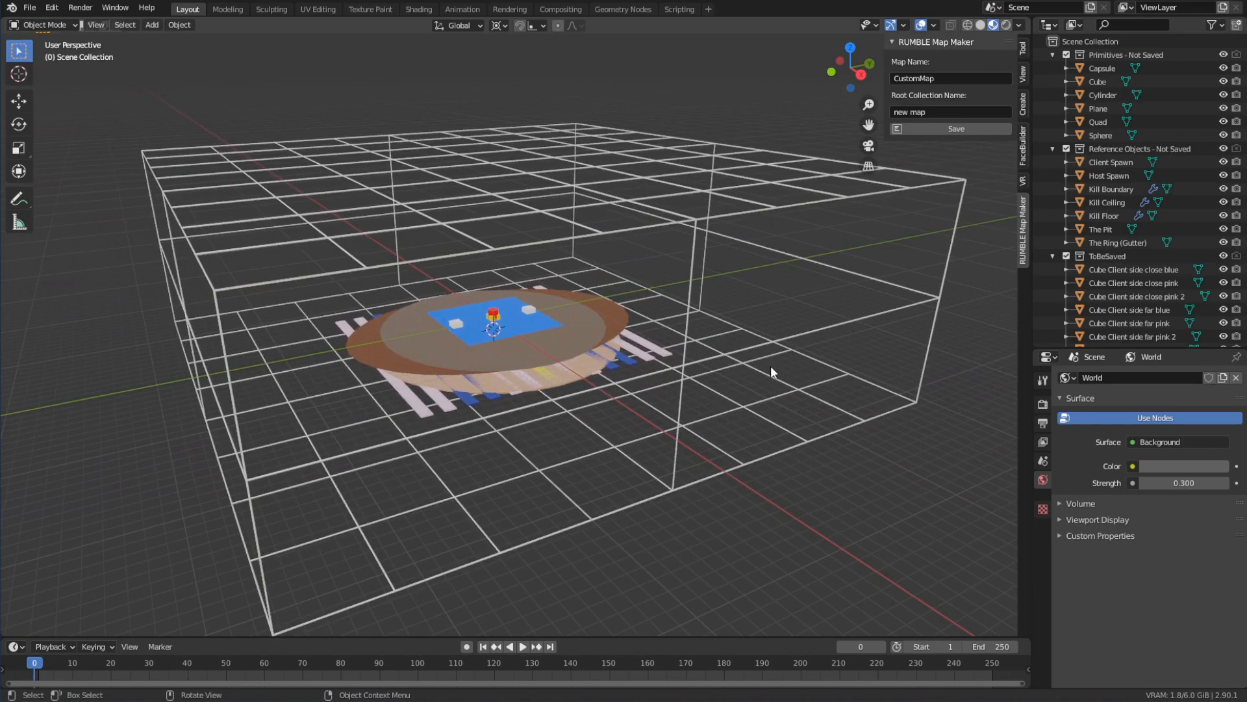
middle_click_drag(770, 365, 551, 360)
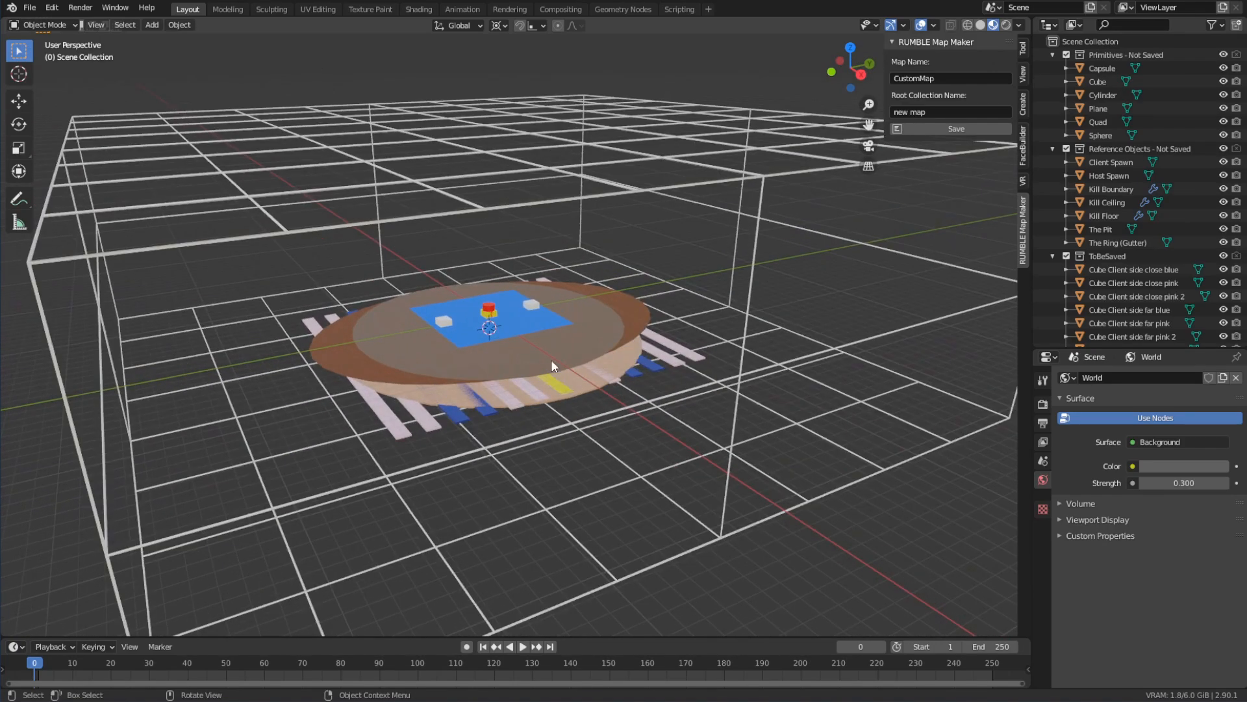
left_click(530, 328)
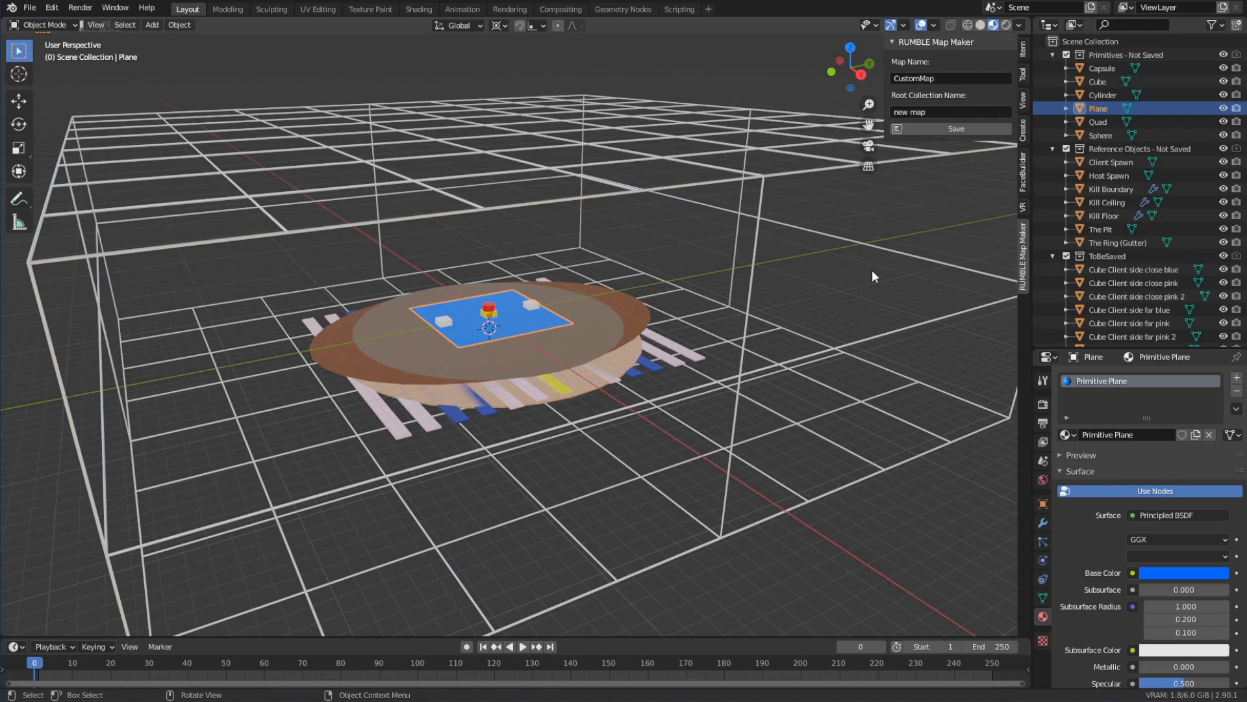
scroll(677, 282, "down", 2)
middle_click_drag(677, 282, 759, 301)
left_click(781, 295)
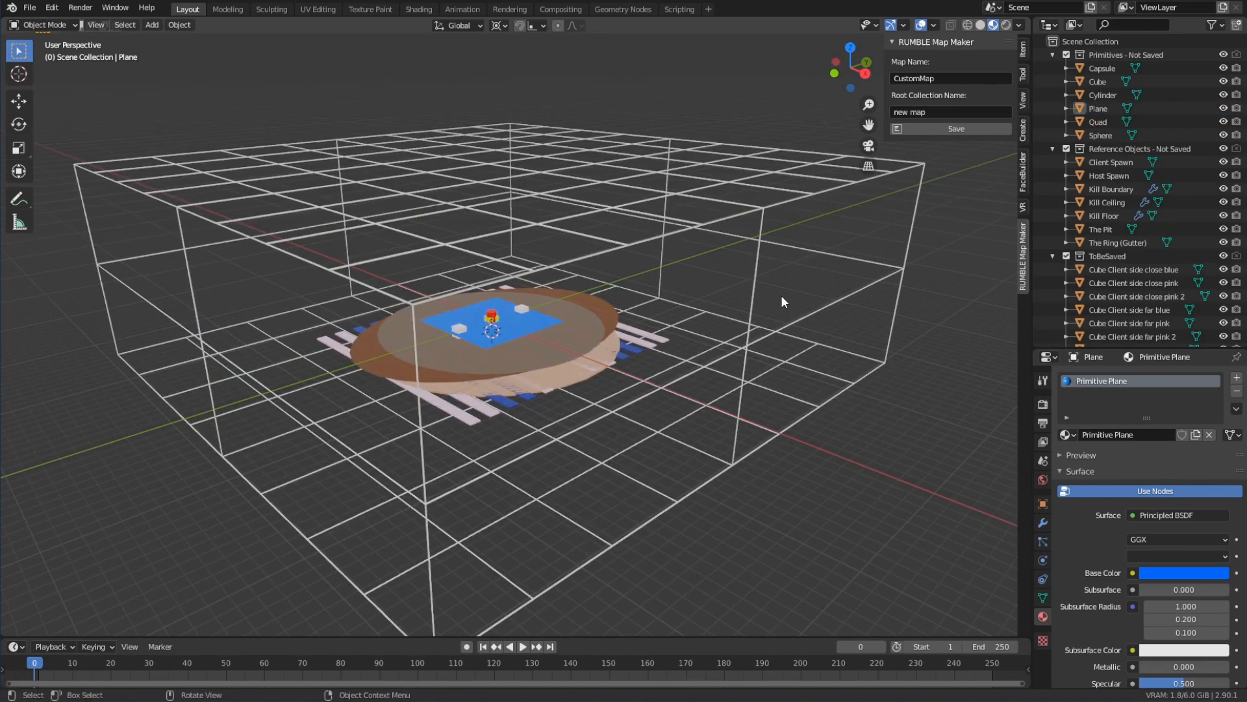
Step: Collapse all three collections and hide Reference Objects and ToBeSaved so only the primitives are displayed
left_click(1053, 55)
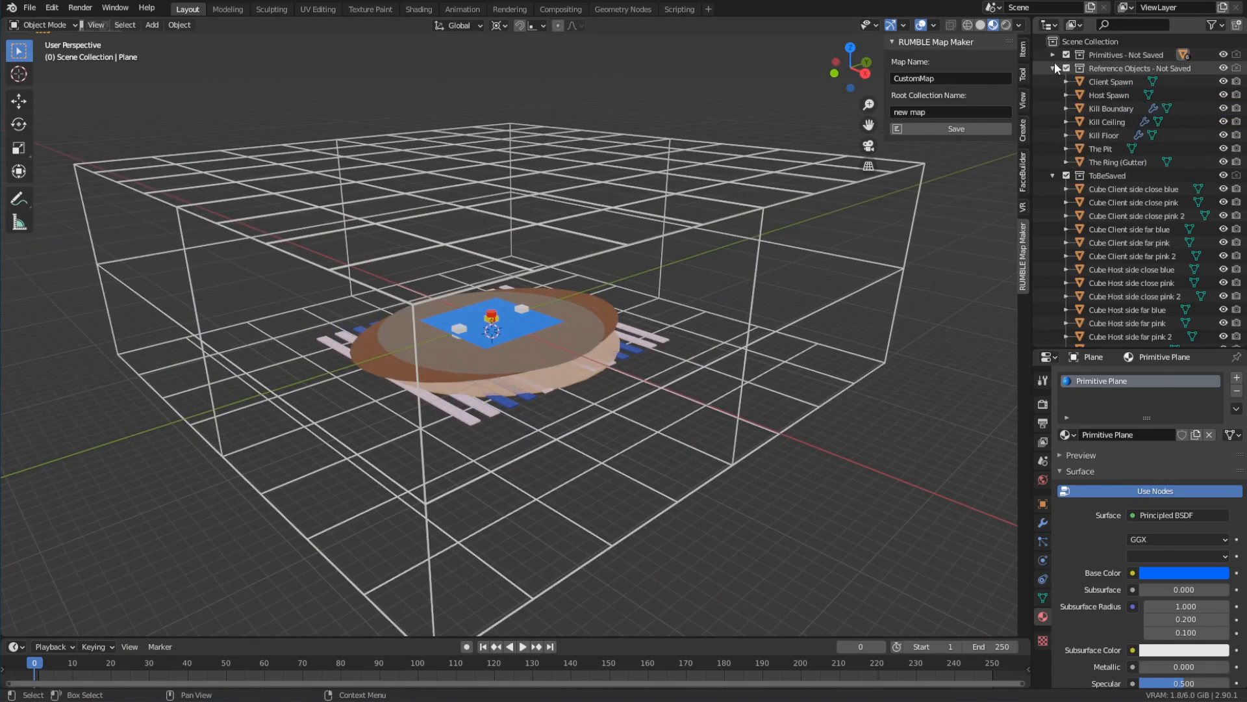
left_click(1054, 67)
left_click(1053, 81)
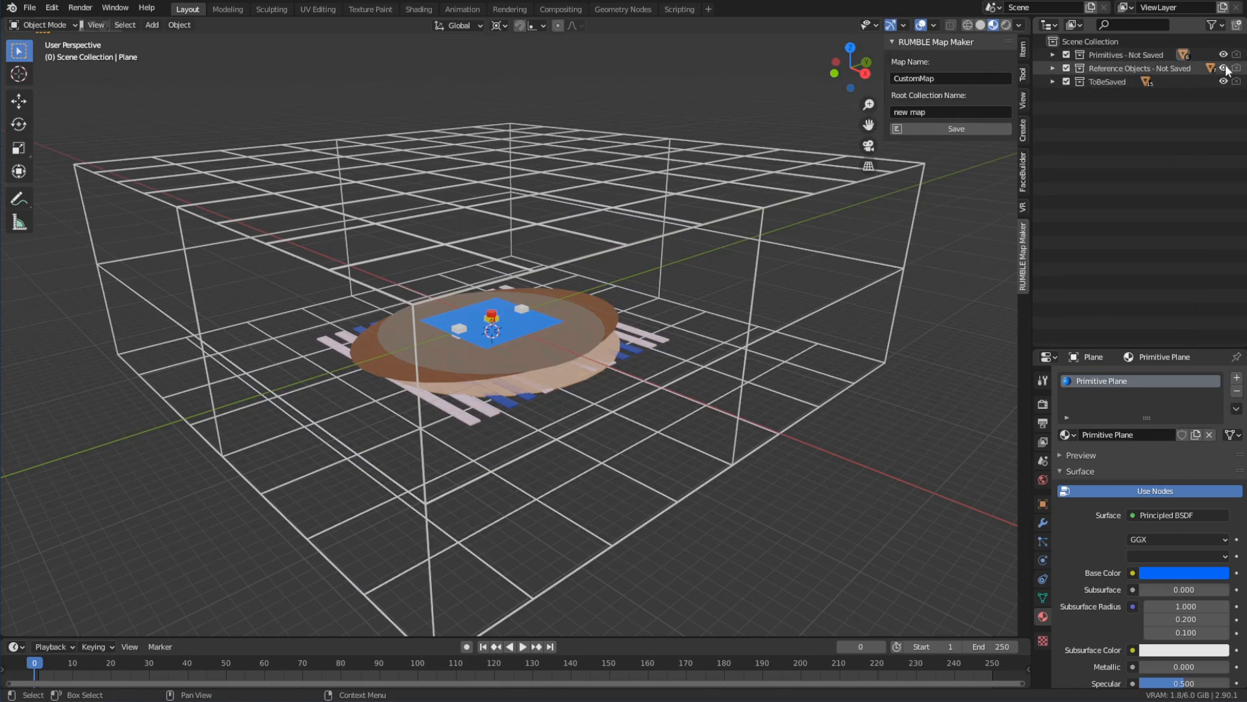
left_click_drag(1224, 68, 1222, 87)
scroll(641, 313, "up", 7)
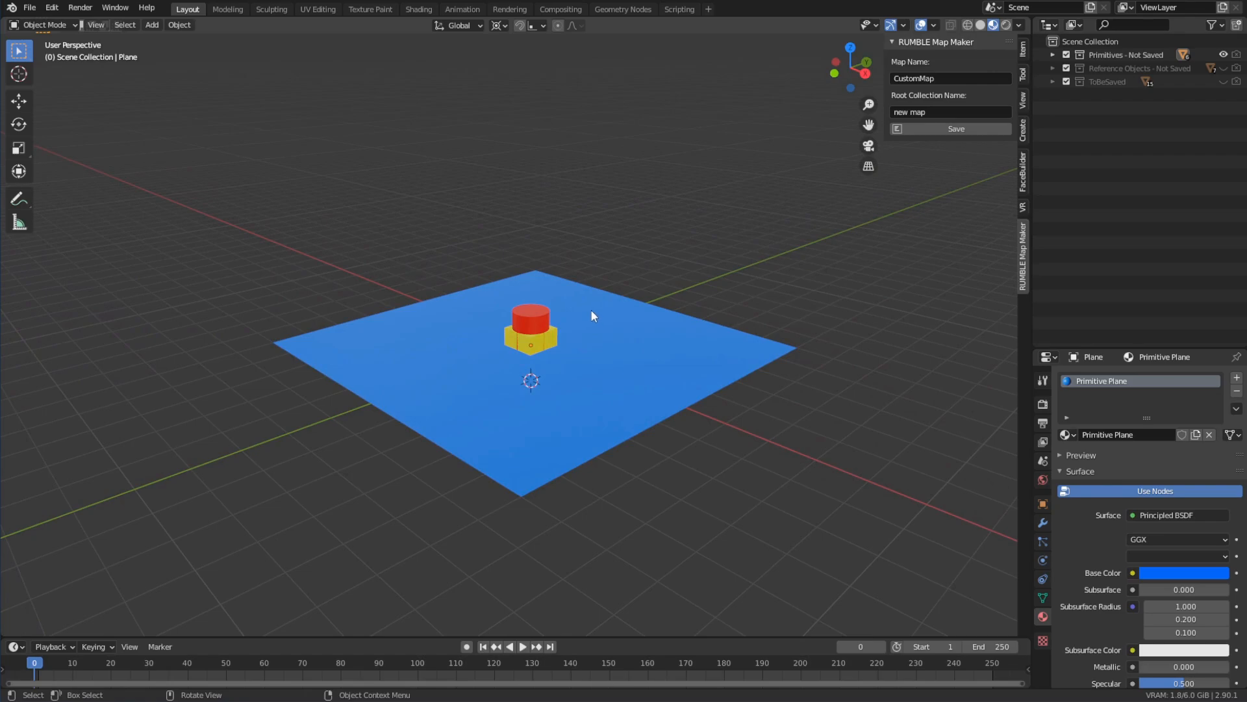
scroll(615, 307, "up", 3)
scroll(654, 282, "down", 2)
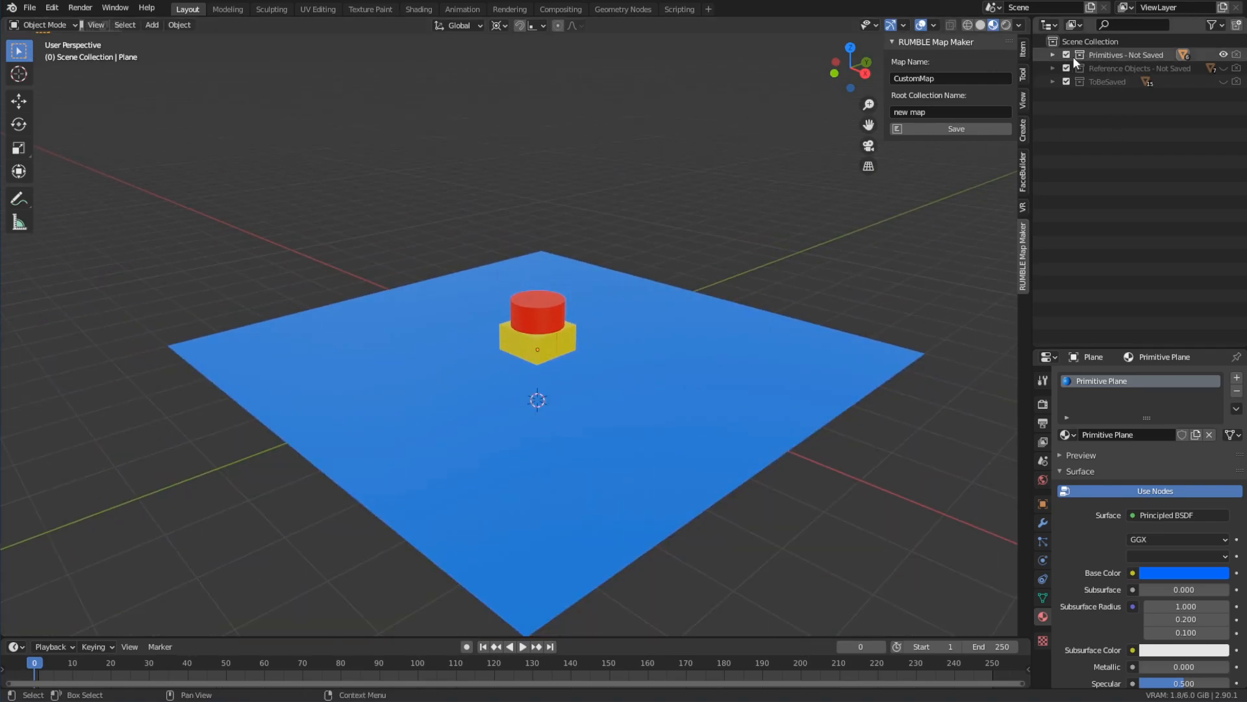
Step: Expand the Primitives collection and preview the Capsule, Cube and Cylinder with temporary moves, cancelling each one
left_click(1053, 55)
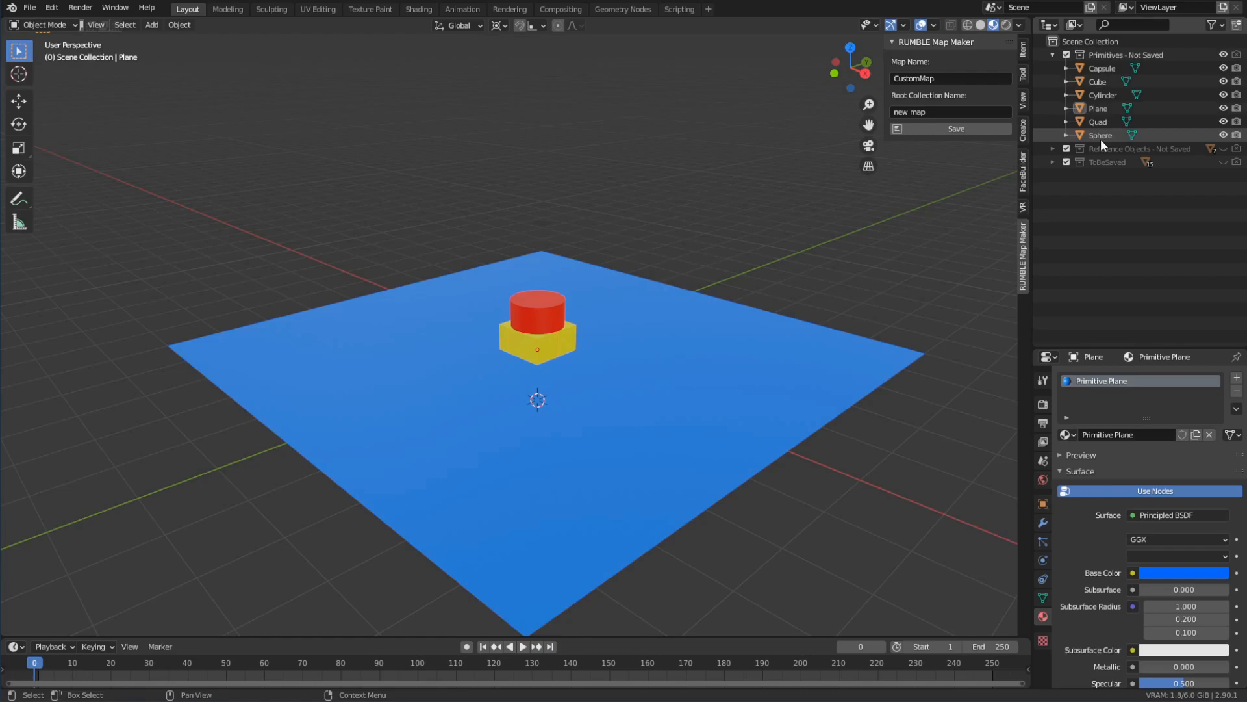
left_click(1104, 67)
key("g")
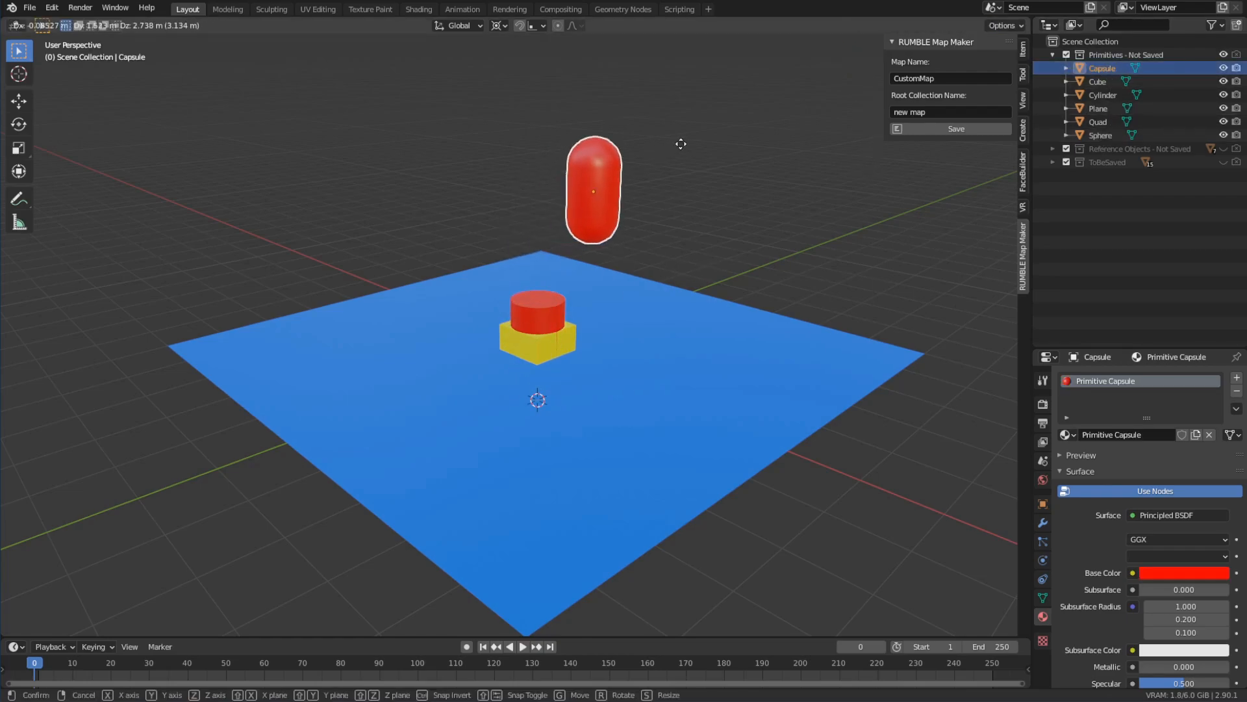
key("Escape")
left_click(1097, 82)
key("g")
key("Escape")
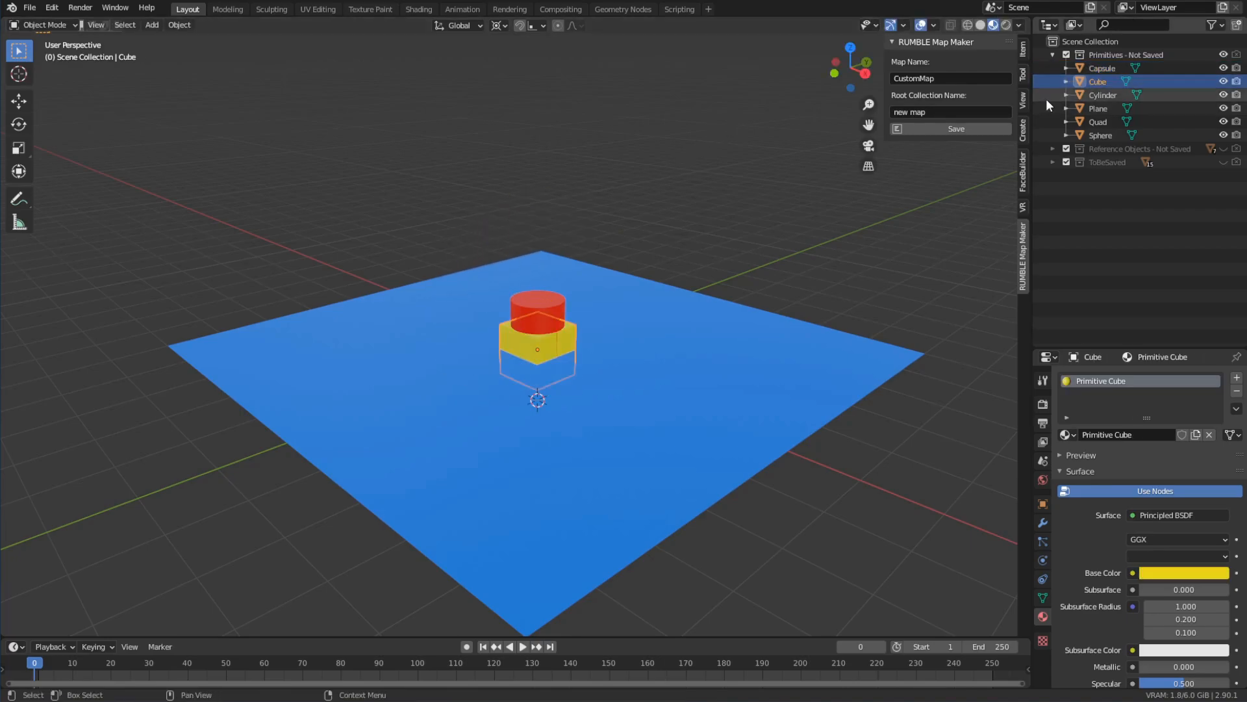
left_click(1094, 95)
key("g")
key("Escape")
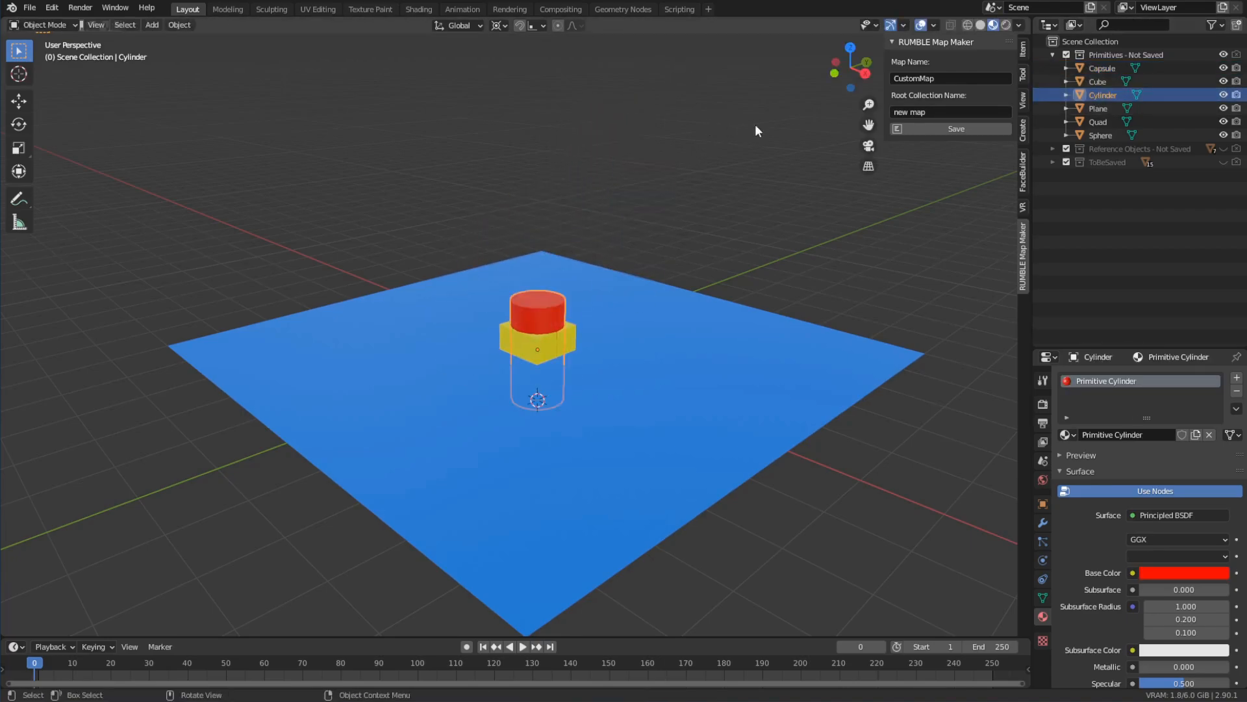
Step: Preview the Plane, Quad and Sphere primitives with temporary moves, cancelling each one
left_click(1098, 108)
key("g")
key("Escape")
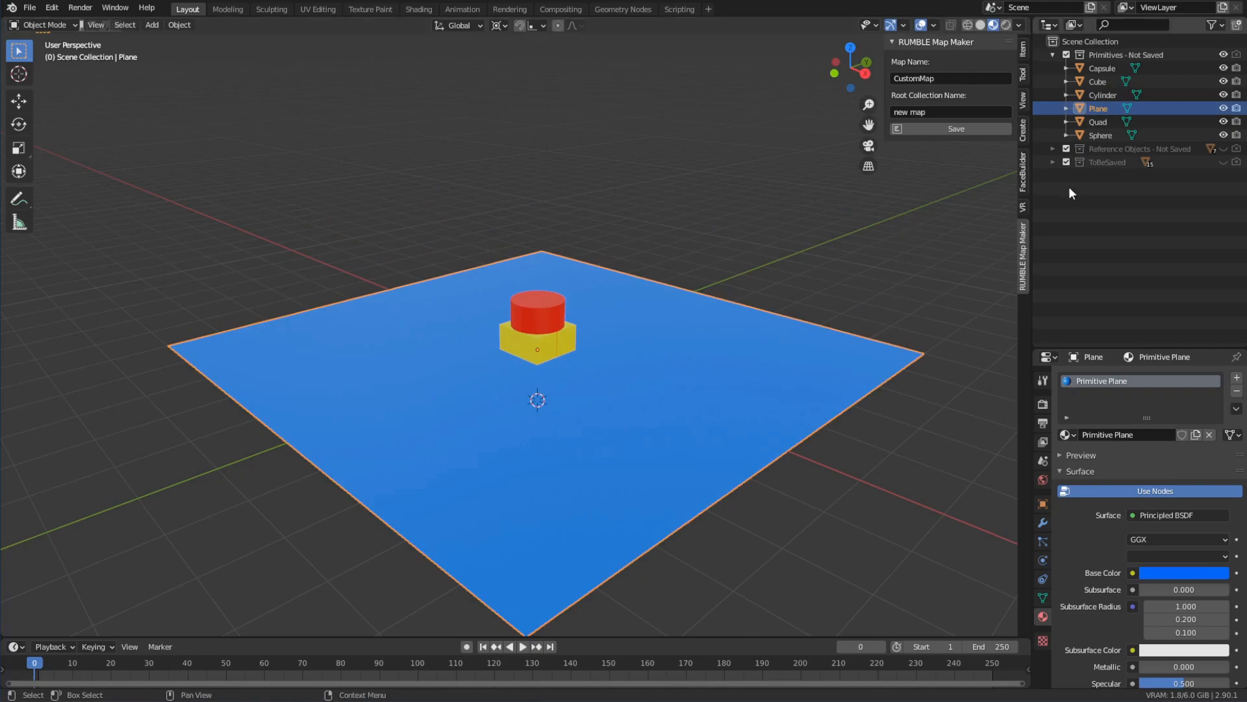
left_click(1098, 122)
key("g")
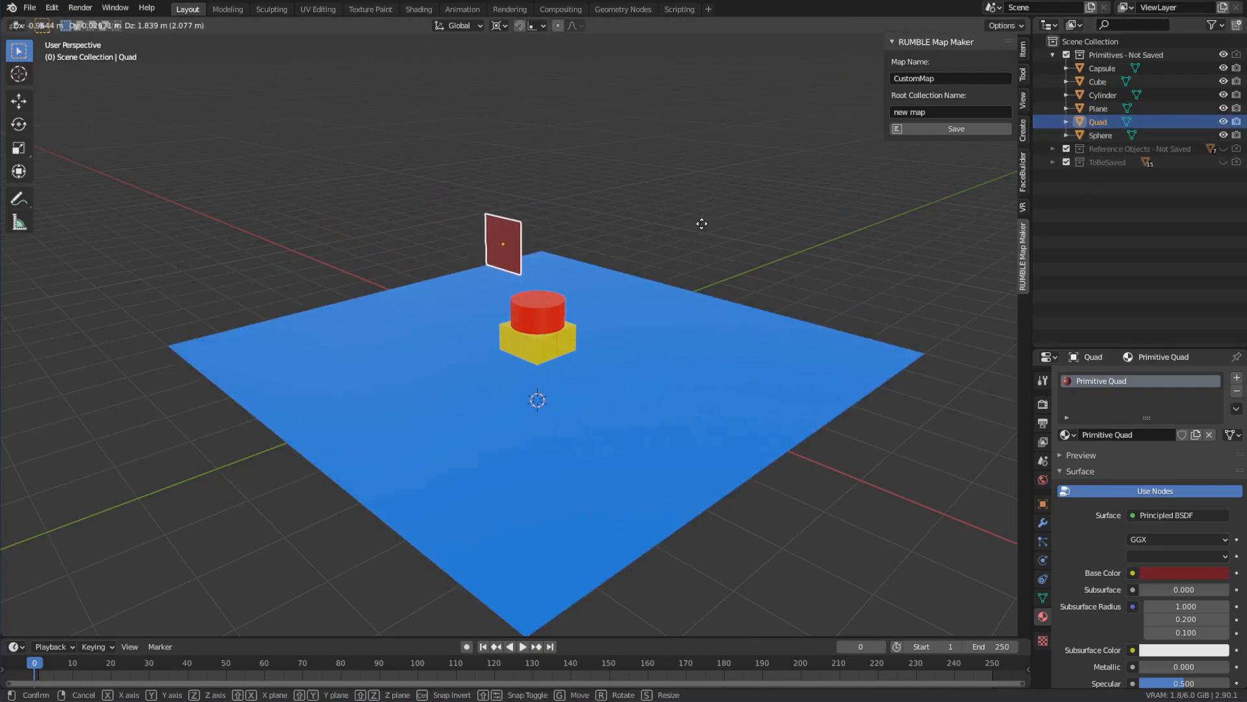
key("Escape")
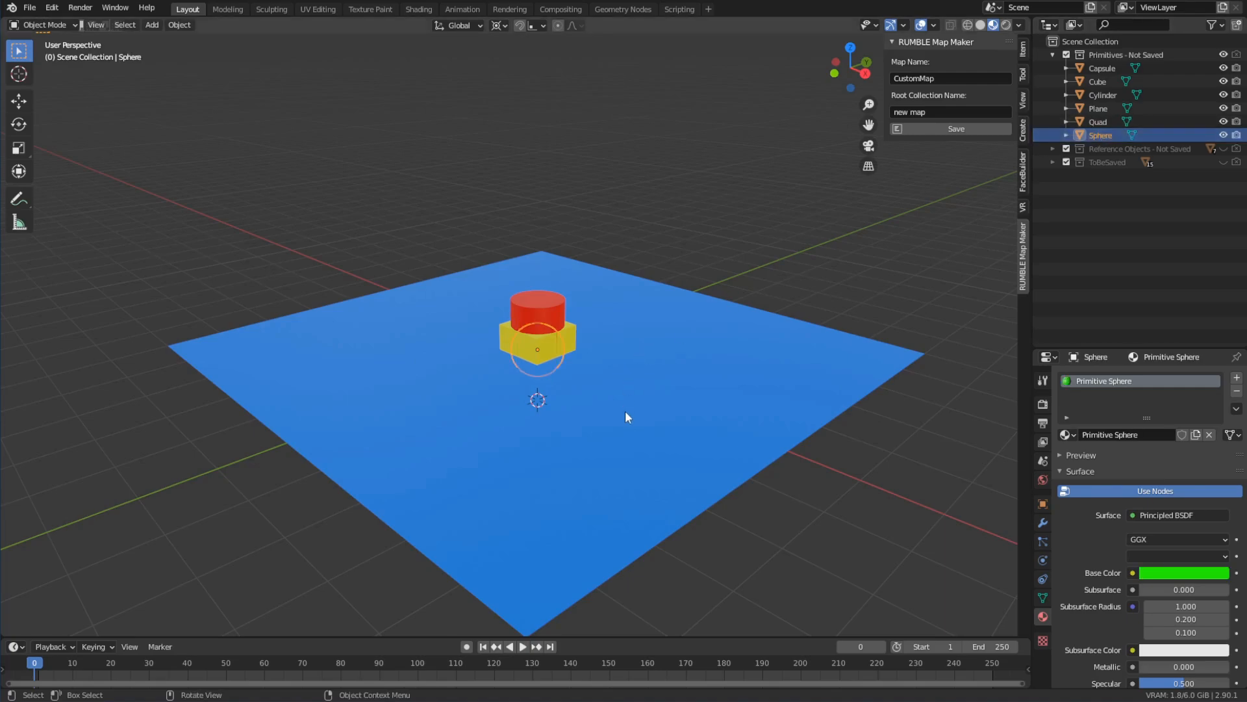
key("g")
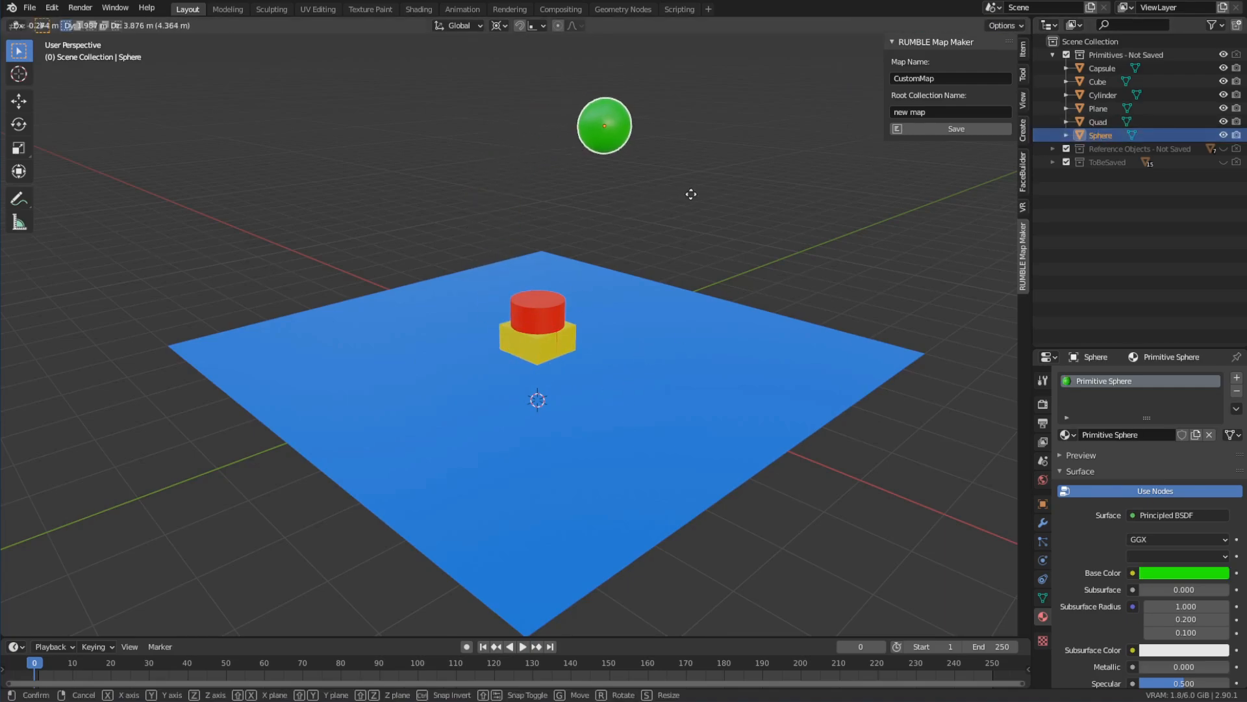
key("Escape")
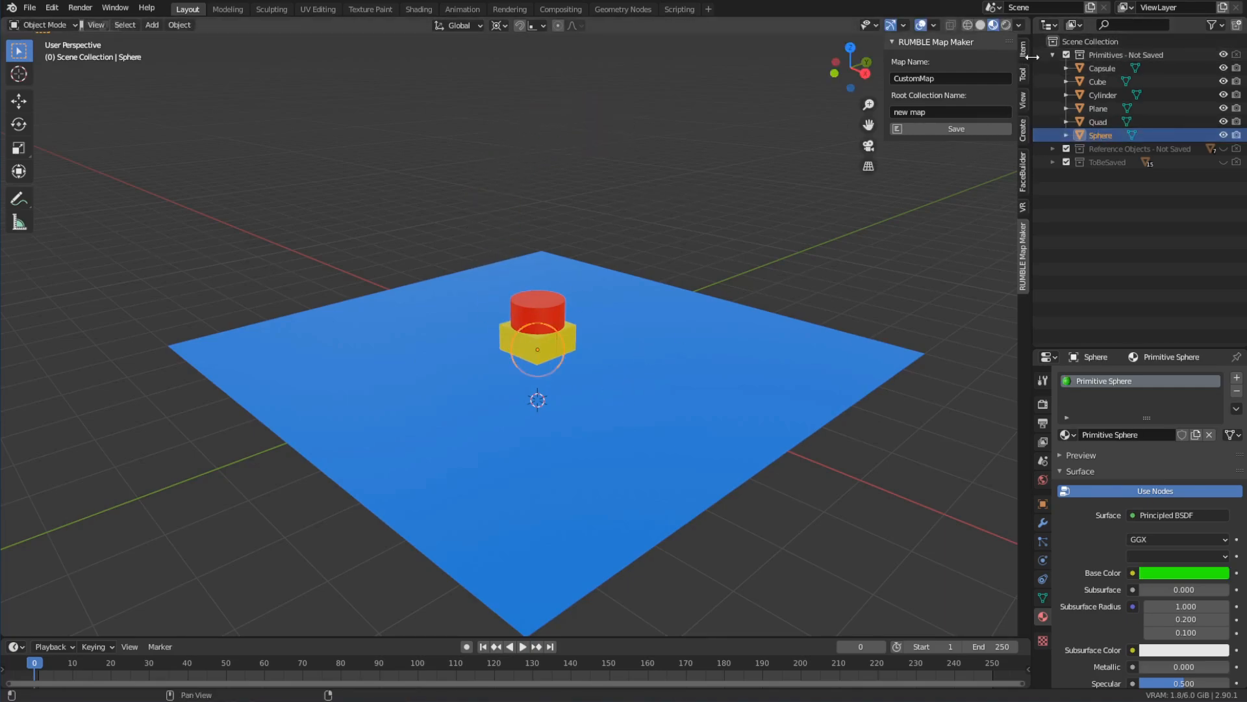
Step: Collapse and hide the Primitives collection, and show and expand the Reference Objects collection instead
left_click(1053, 55)
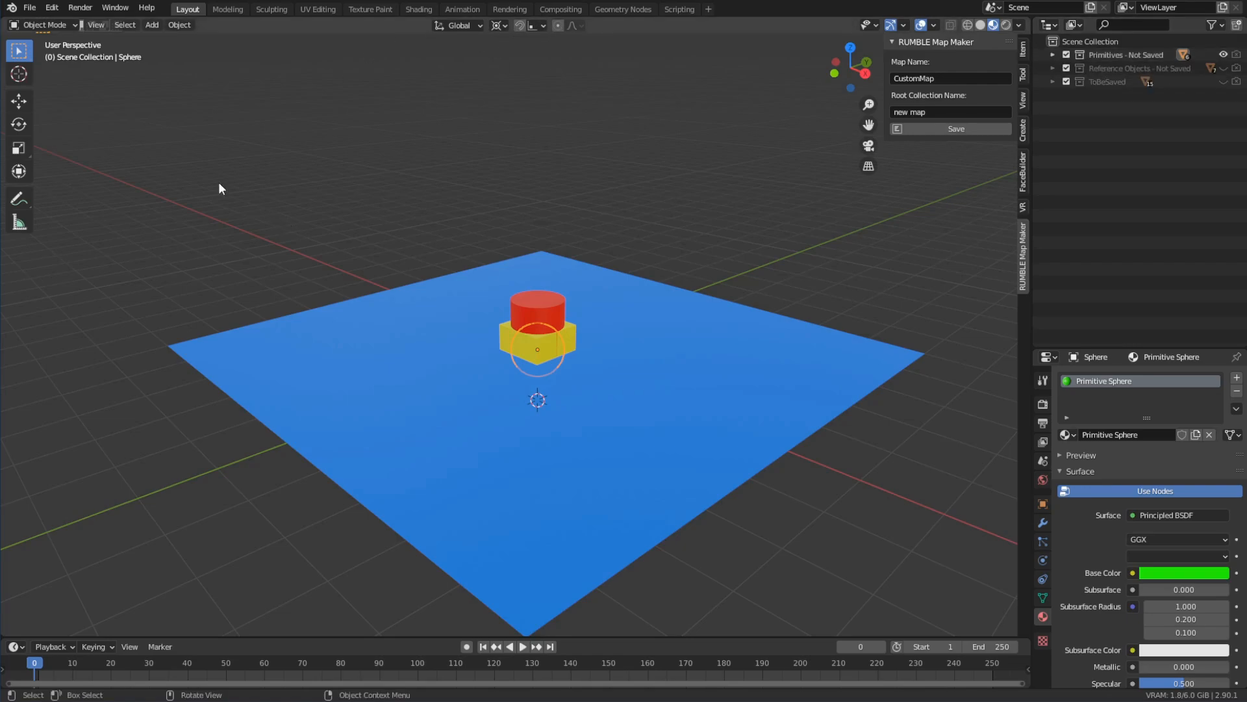
left_click(1224, 55)
left_click(1223, 68)
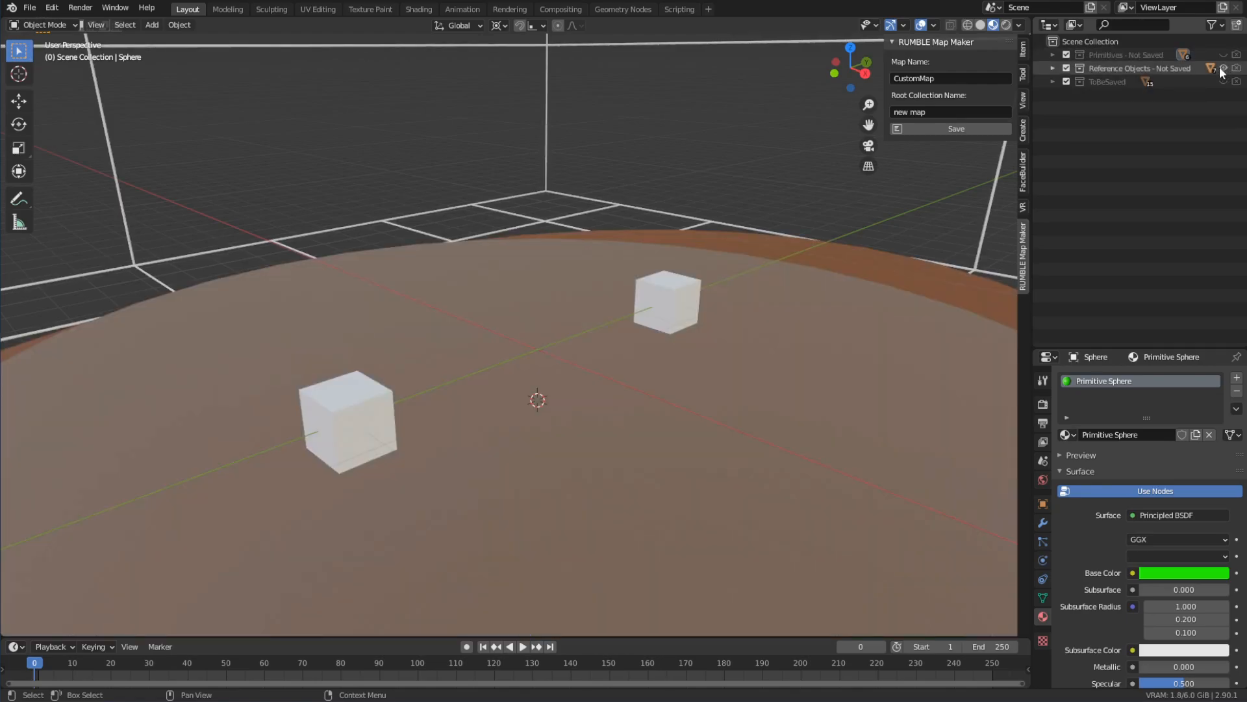
scroll(838, 173, "down", 8)
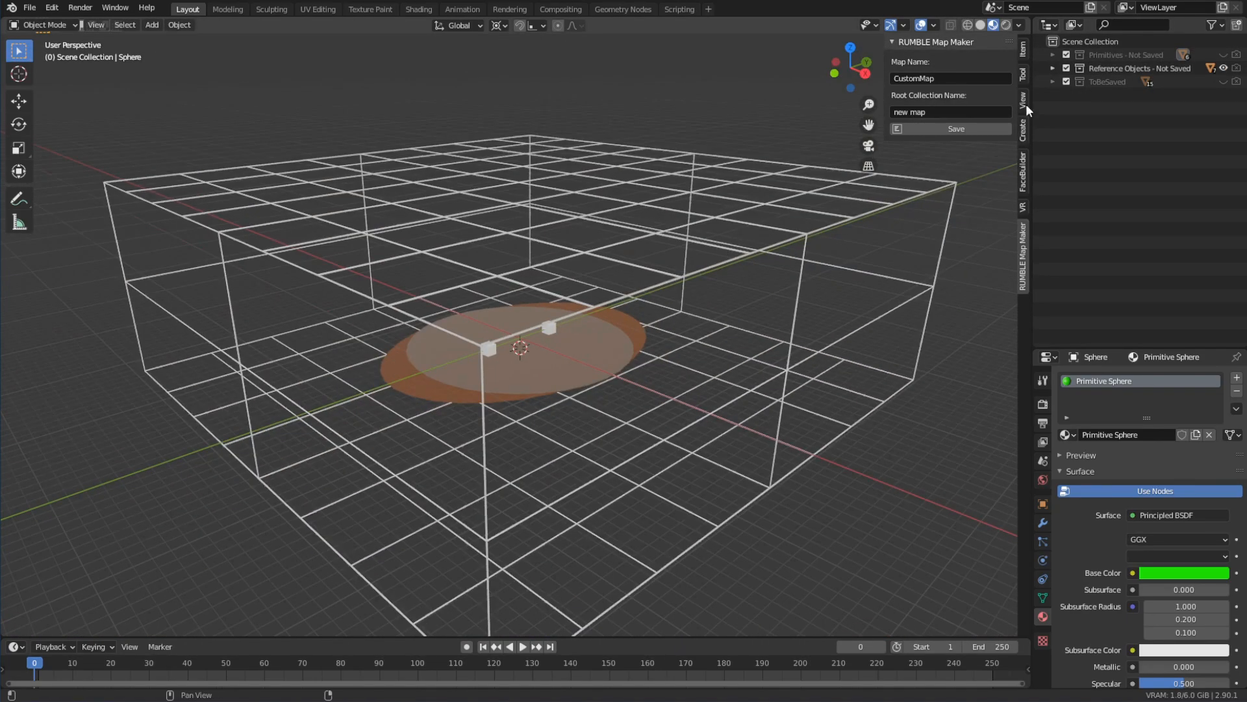
left_click(1053, 68)
Step: Examine the kill boundary, floor and ceiling around the arena from above, from the side and from below
middle_click_drag(868, 282, 770, 259)
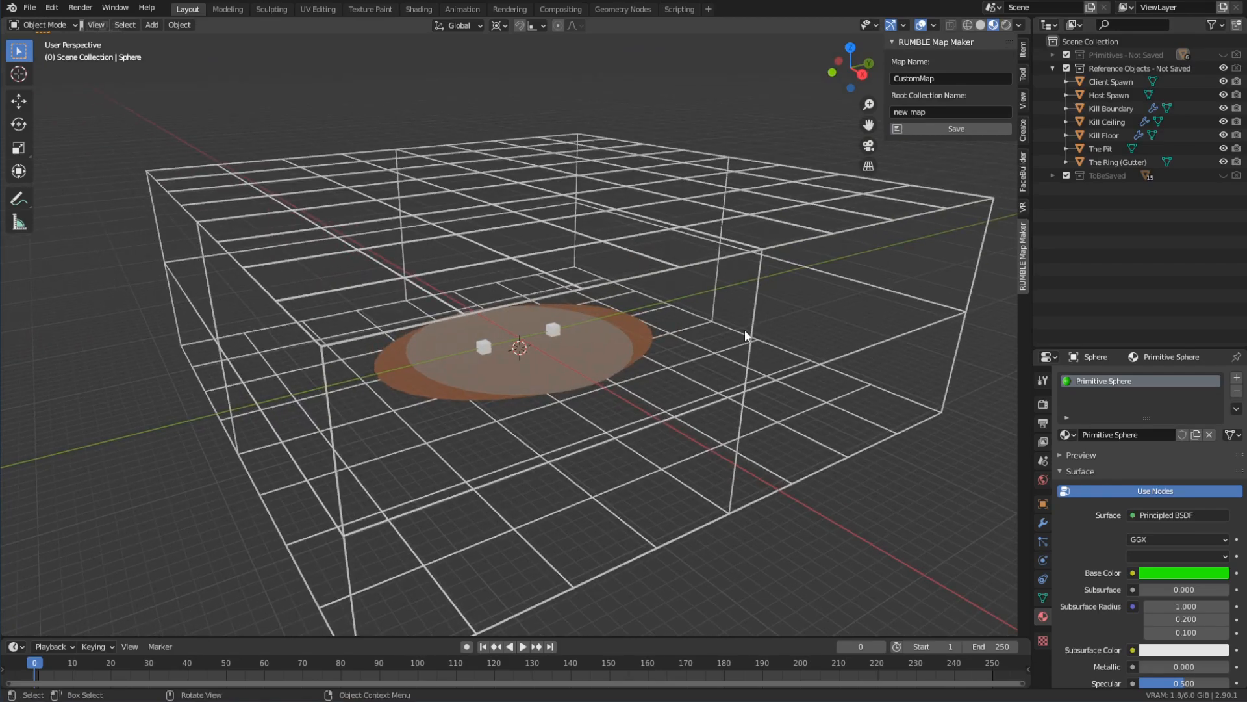
middle_click_drag(745, 330, 779, 315)
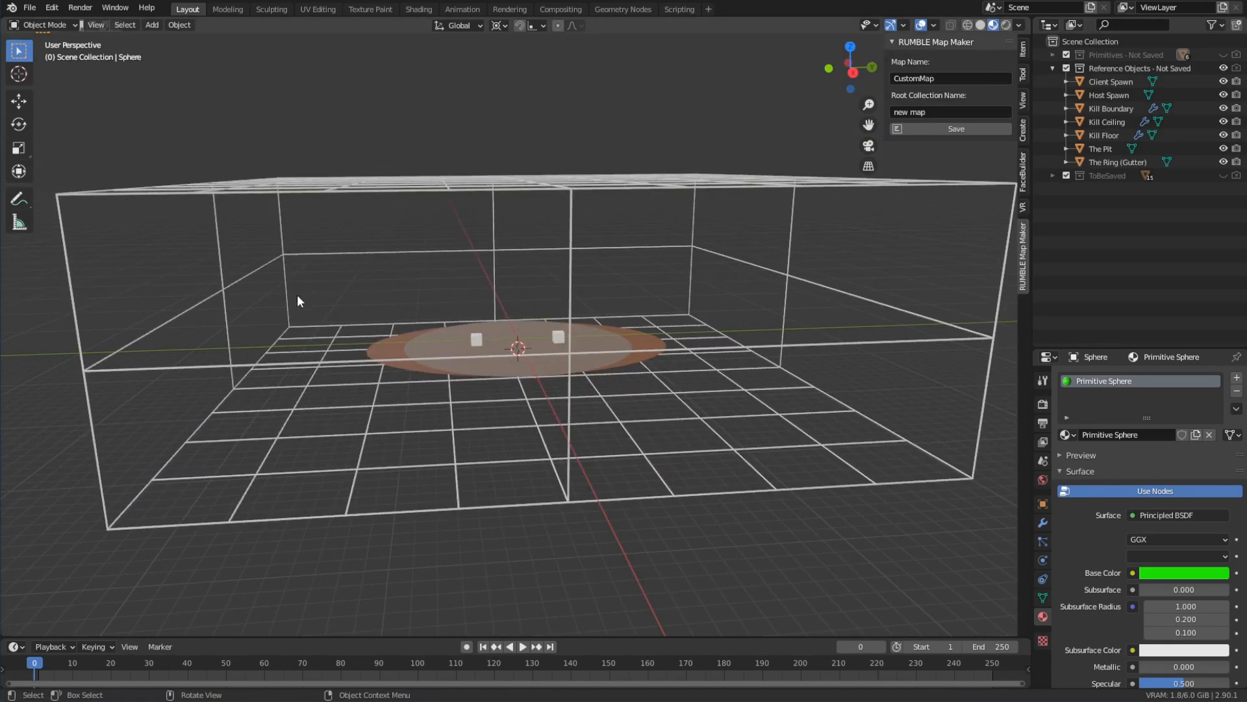
middle_click_drag(835, 287, 809, 298)
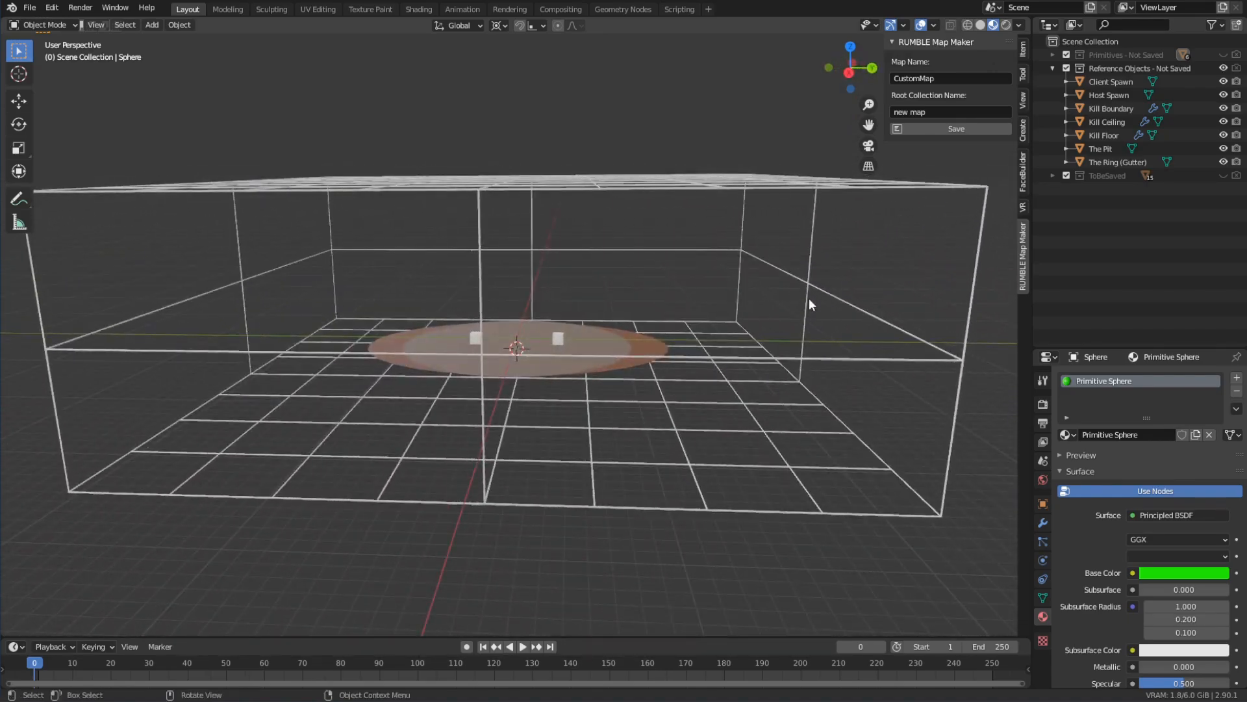
scroll(673, 315, "up", 8)
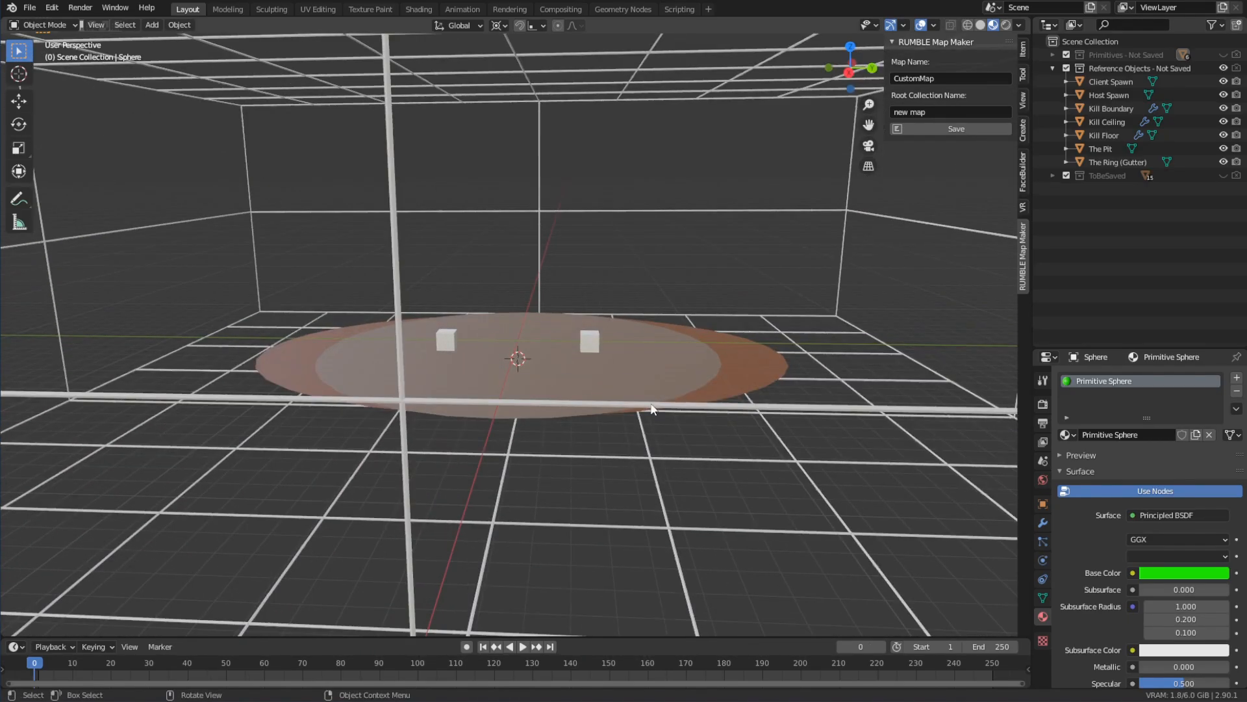
middle_click_drag(650, 392, 611, 365)
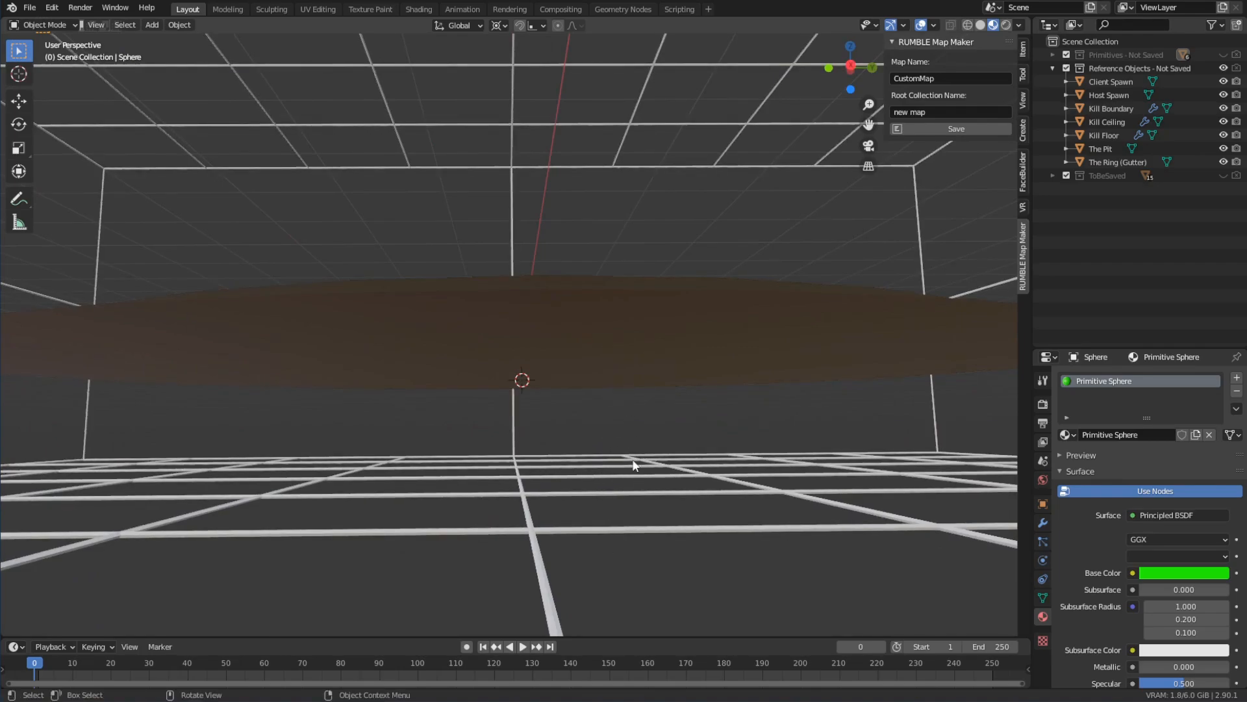
middle_click_drag(653, 375, 626, 343)
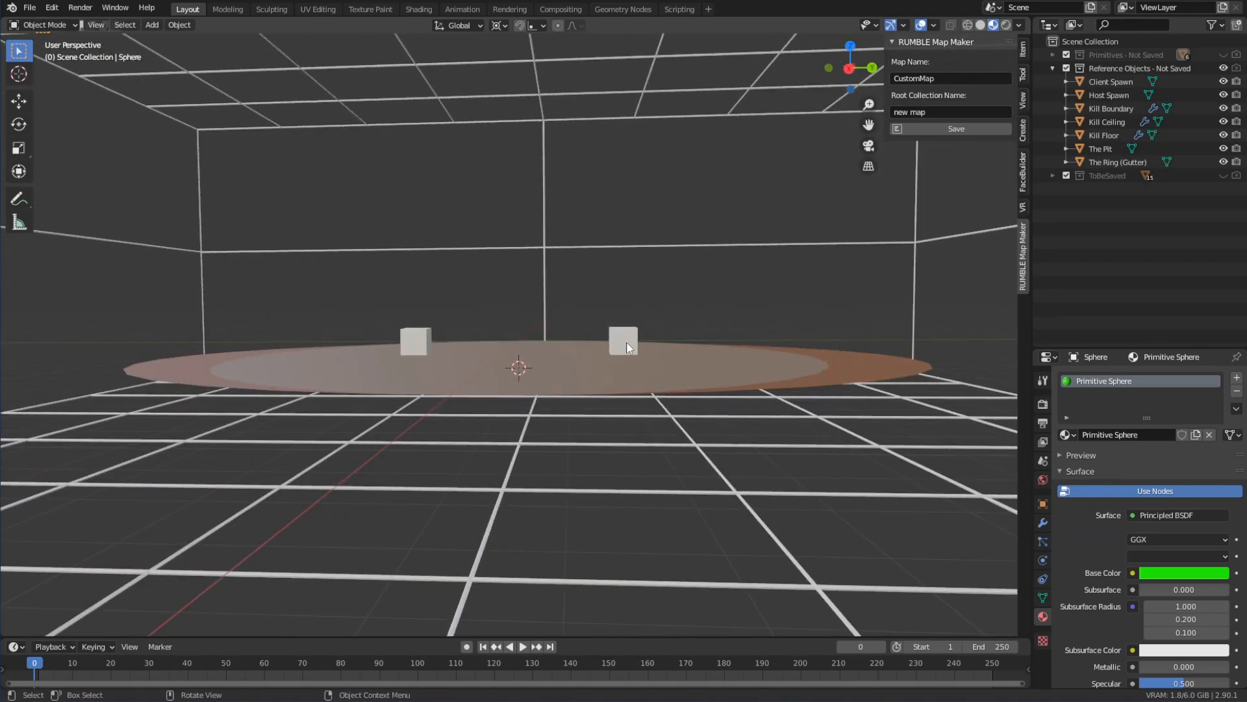
middle_click_drag(627, 438, 672, 322)
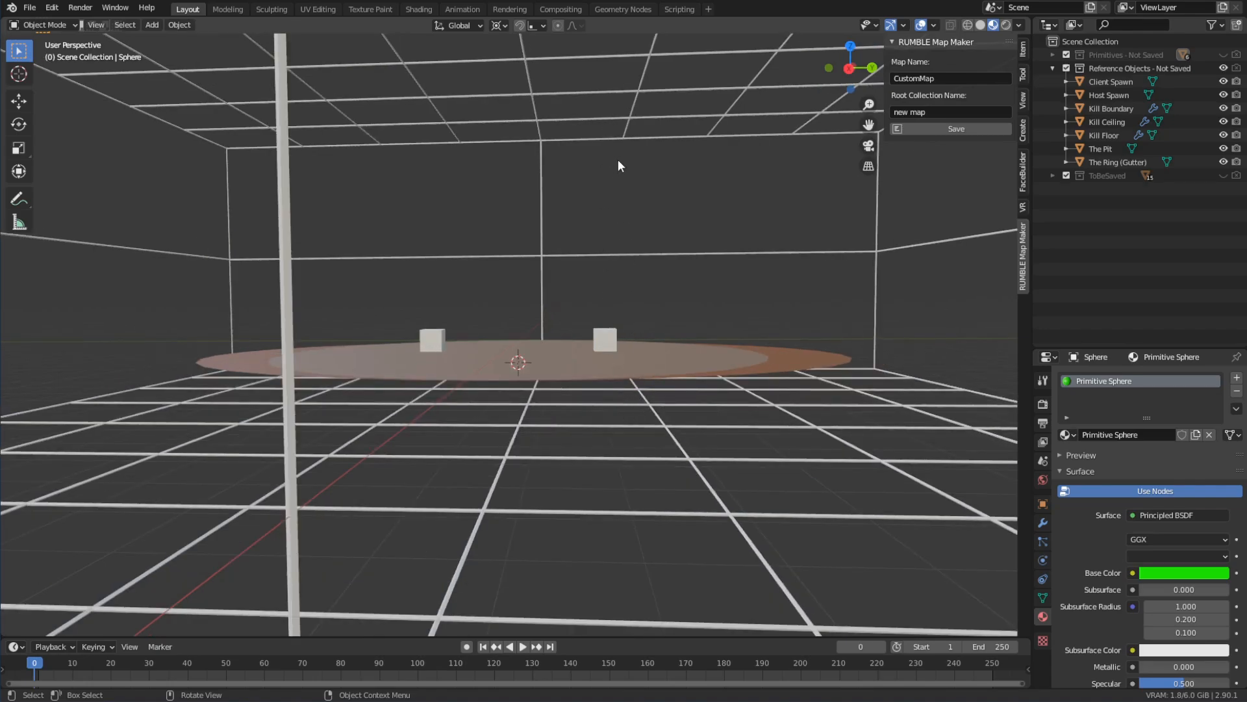
middle_click_drag(638, 310, 683, 403)
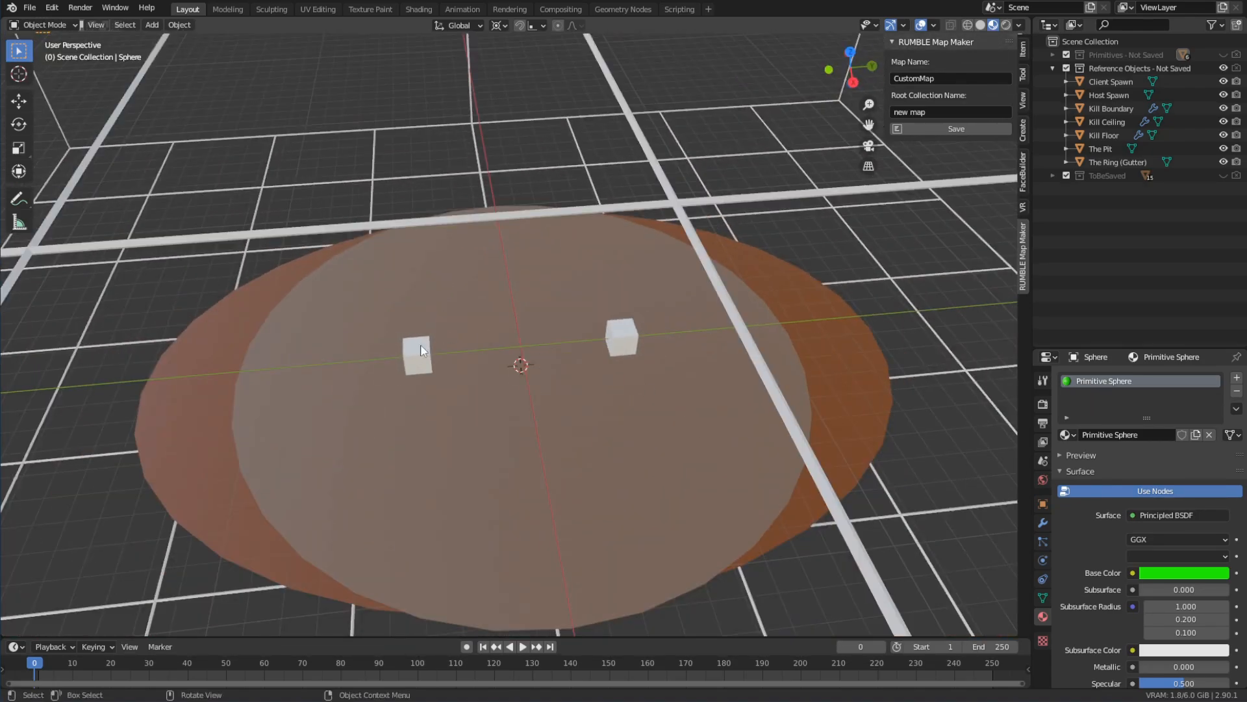
Step: Select the Host Spawn and Client Spawn in turn to identify both starting cubes, and view them at arena level
left_click(423, 351)
left_click(1110, 96)
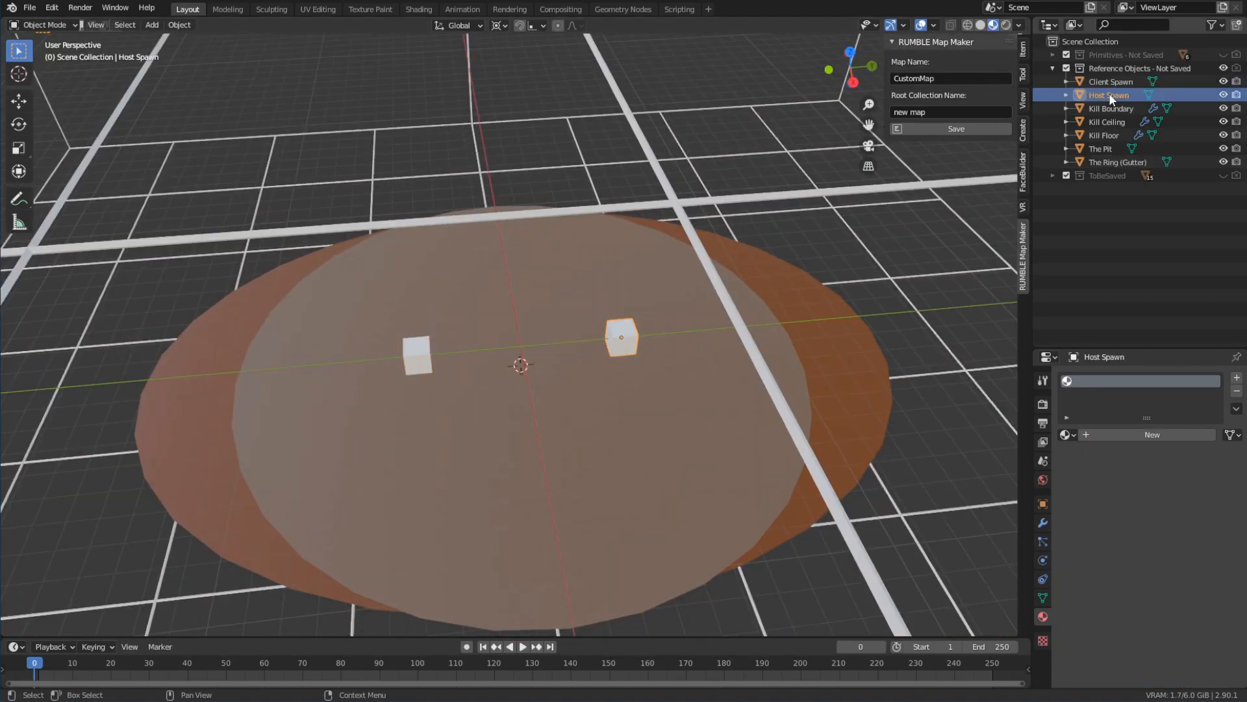
left_click(1106, 82)
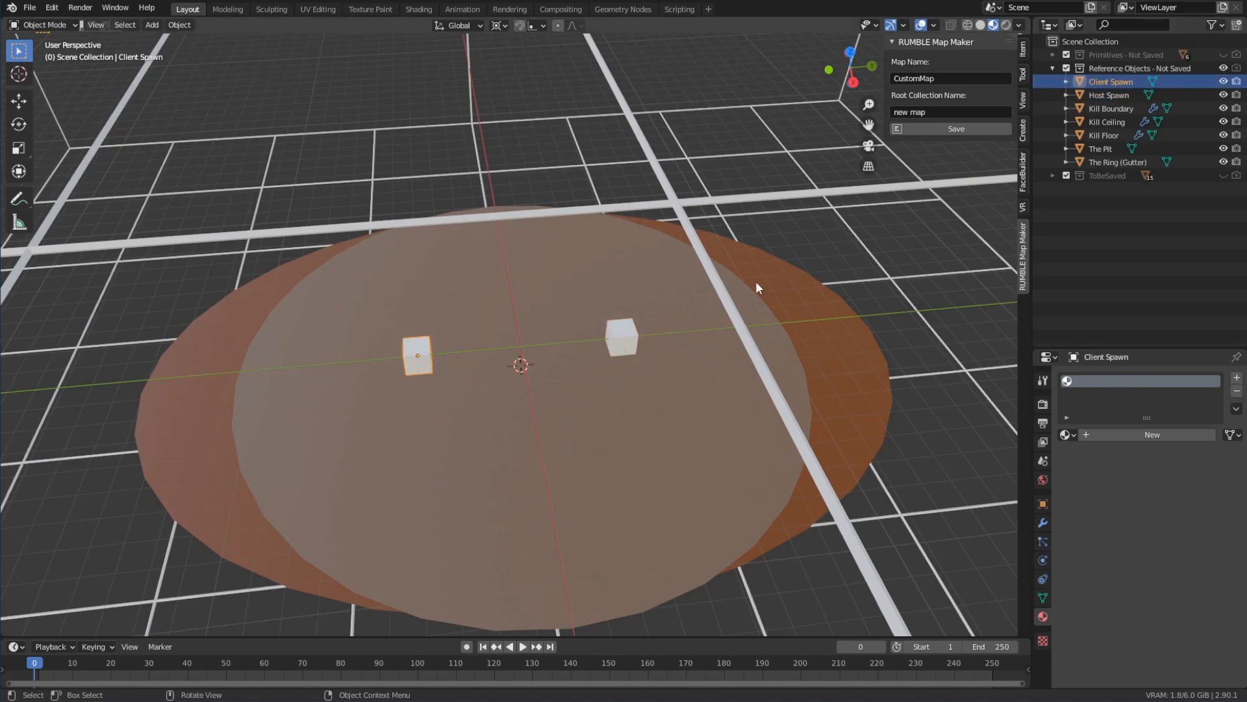
scroll(668, 361, "up", 2)
middle_click_drag(682, 364, 651, 272)
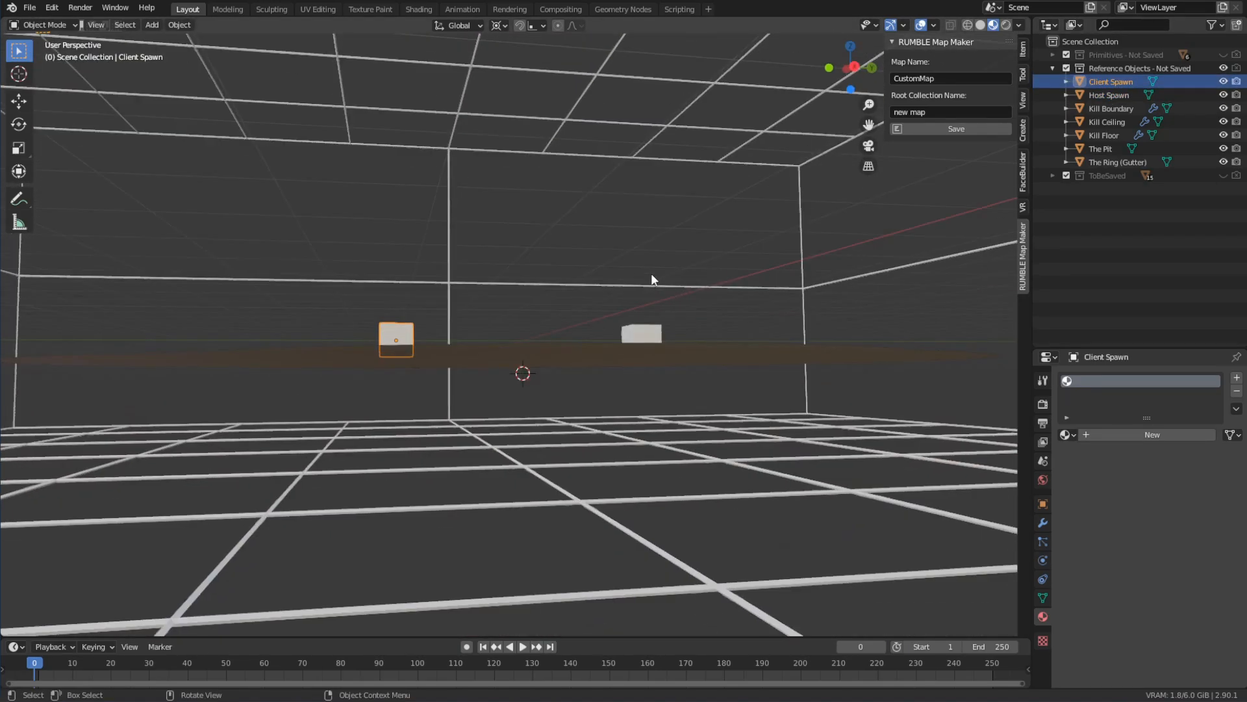
middle_click_drag(640, 368, 671, 392)
Step: Select The Ring (Gutter) and The Pit in turn to compare their outlines in the arena
left_click(607, 379)
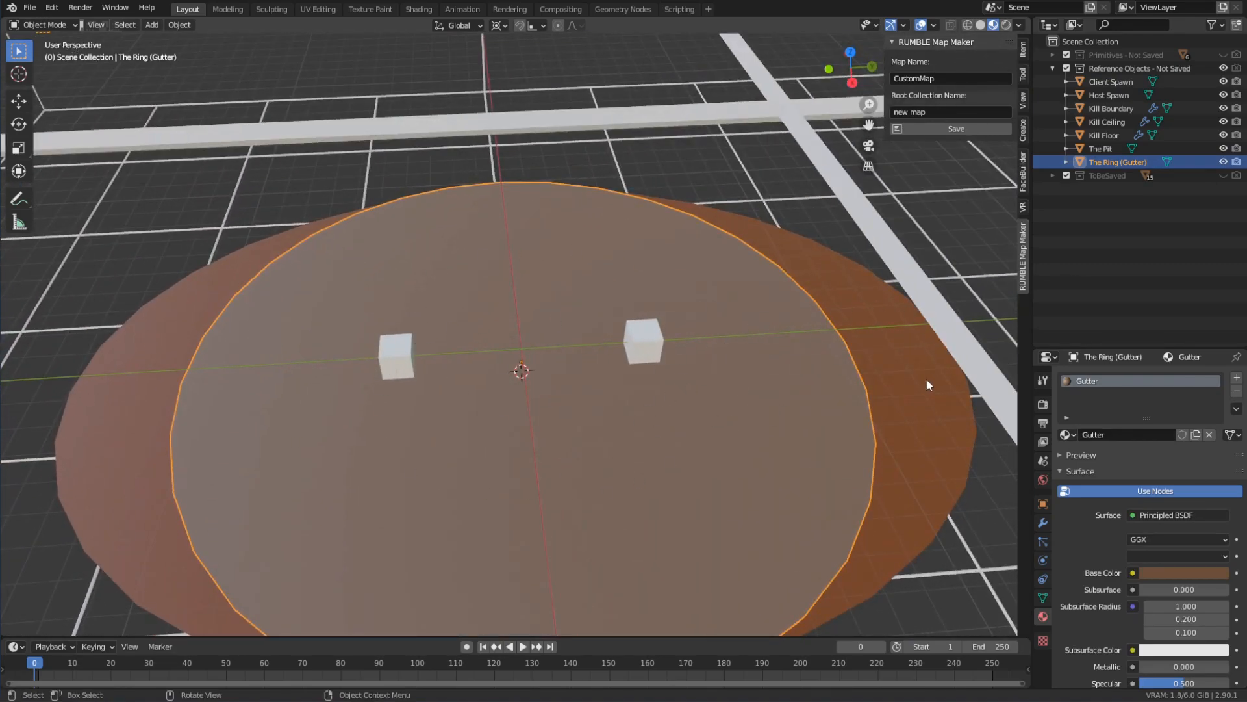
left_click(833, 292)
scroll(467, 389, "down", 2)
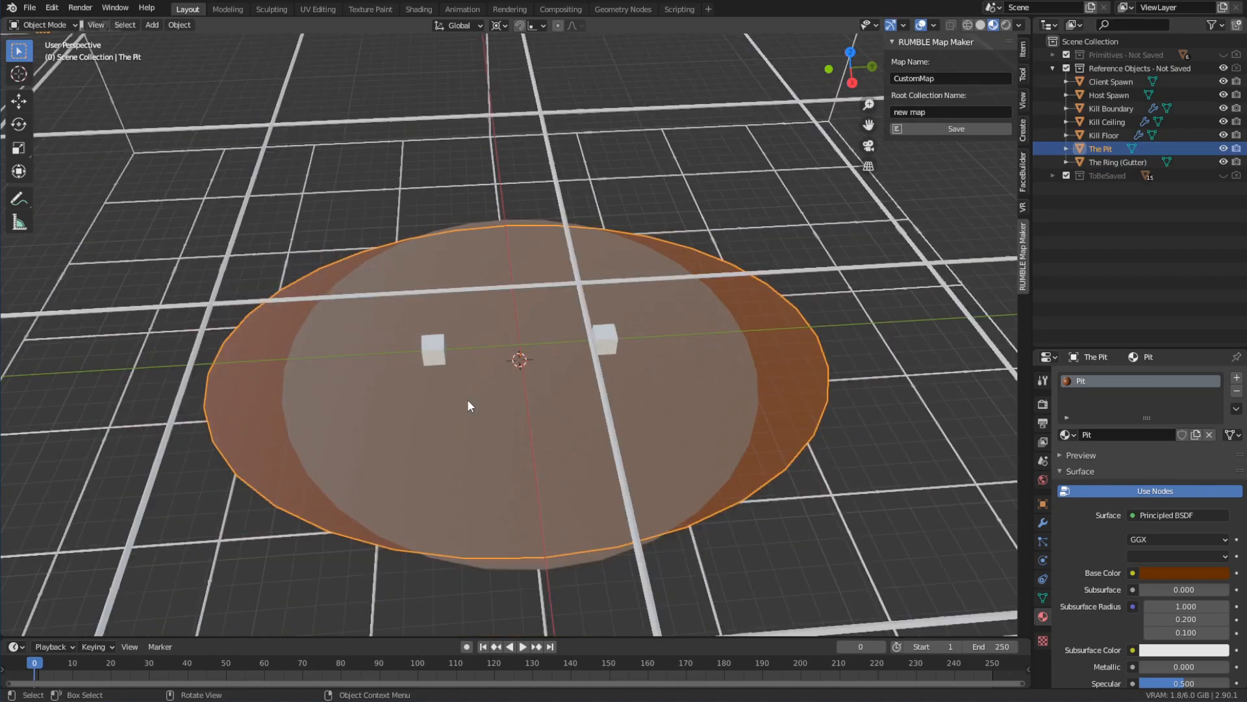
middle_click_drag(724, 332, 742, 299)
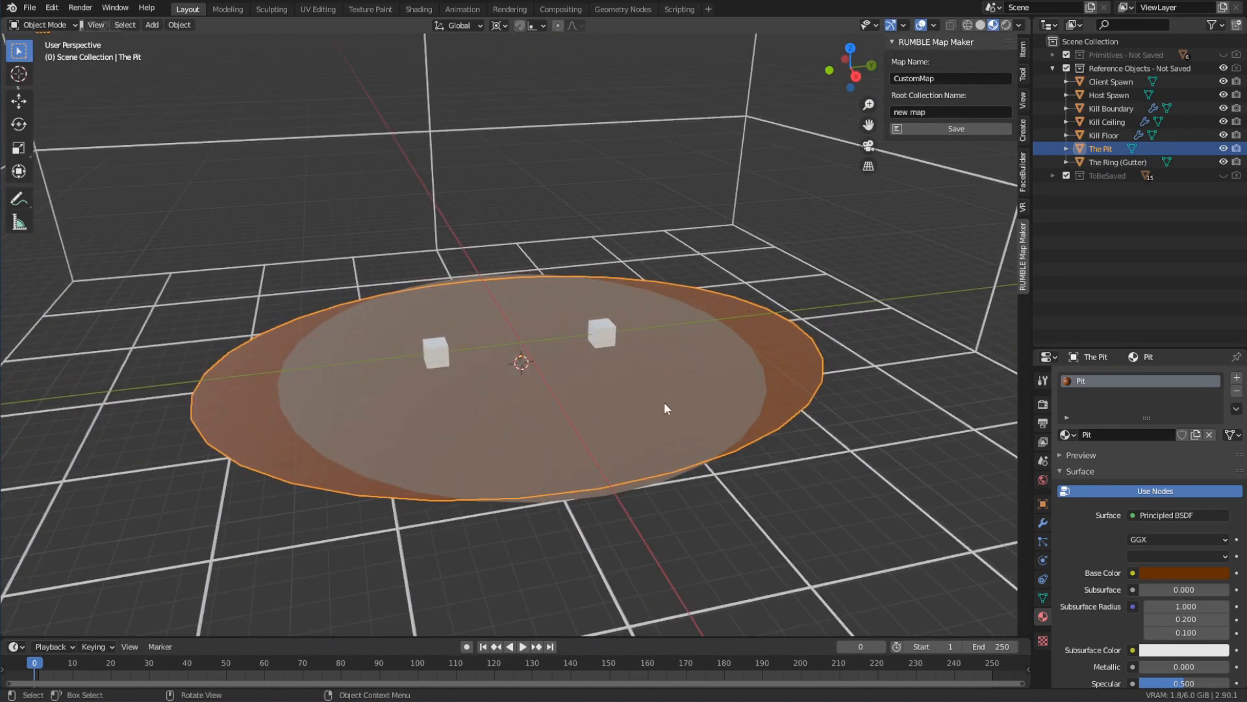
scroll(664, 402, "up", 2)
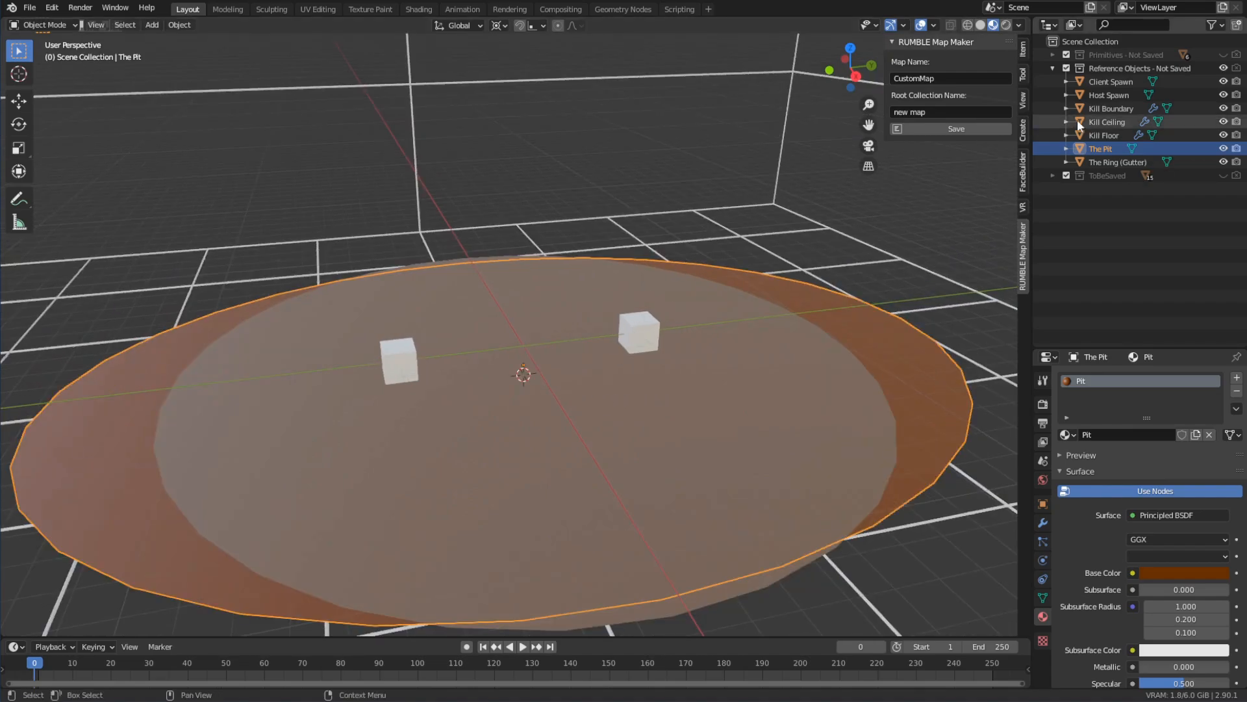
Step: Show the Primitives collection and hide the Reference Objects collection
left_click(1224, 55)
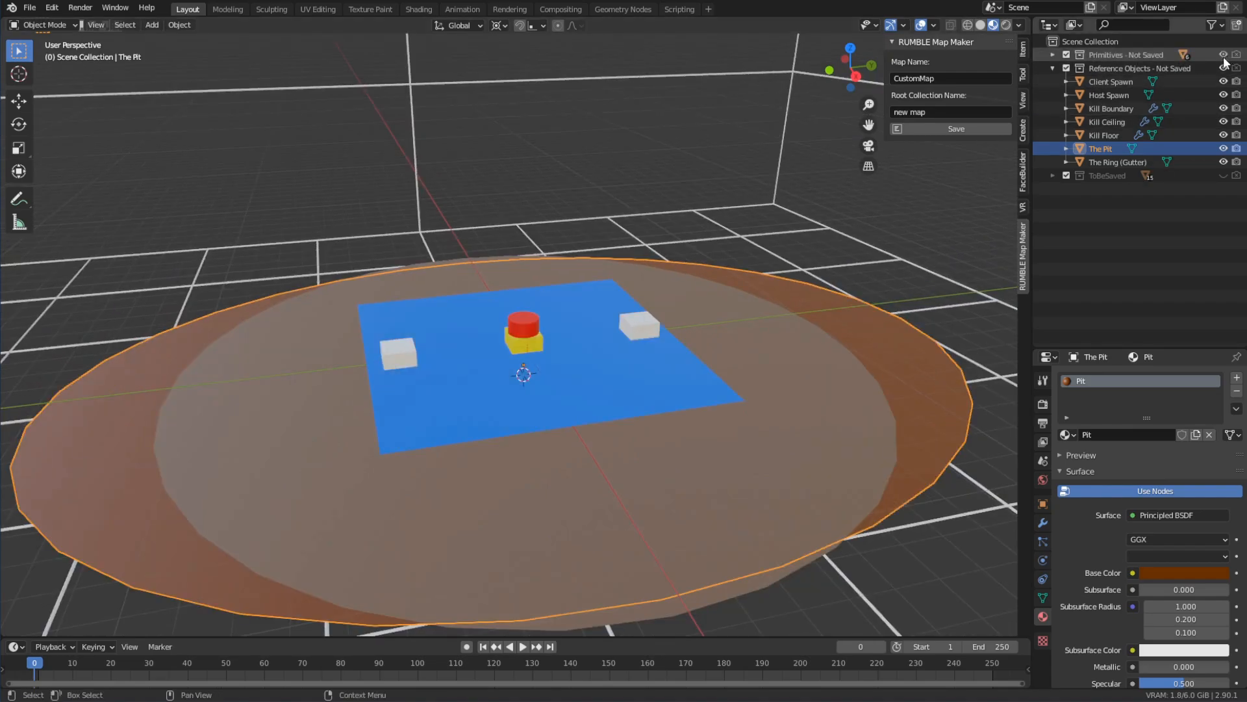
left_click(1224, 68)
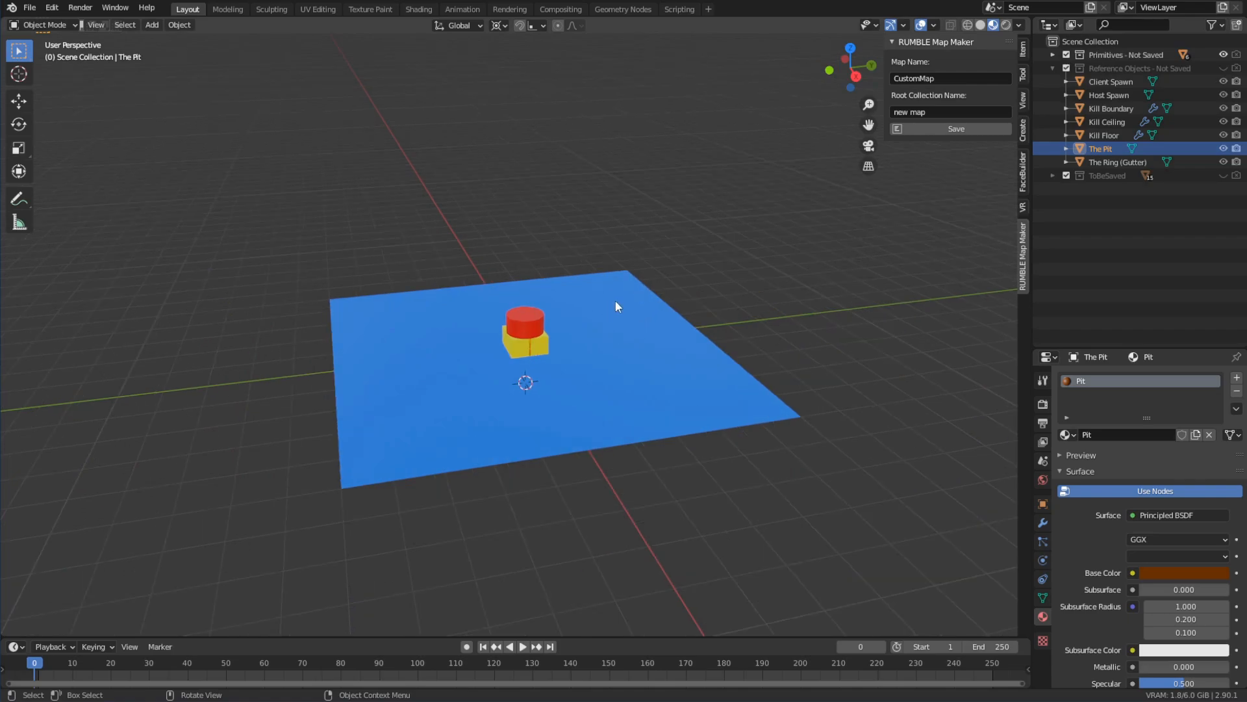
middle_click_drag(619, 338, 654, 286)
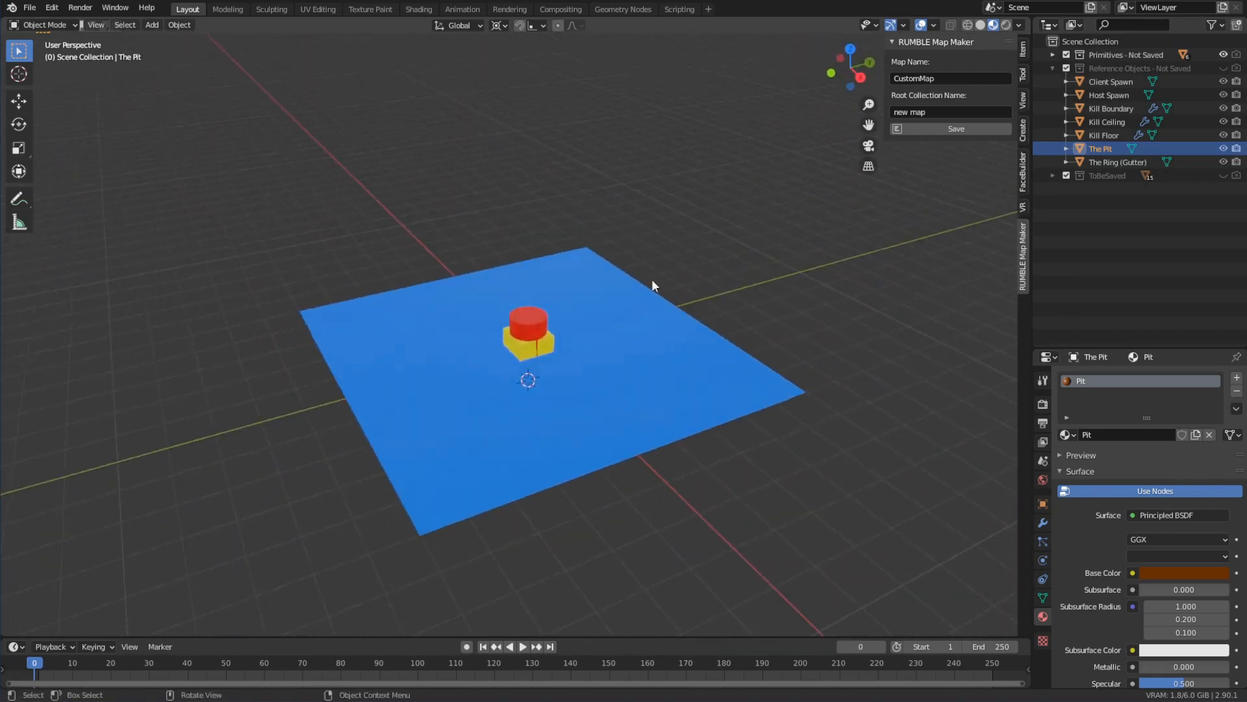
Step: Try out orbiting, panning and zooming around the primitives, using both the on-screen navigation controls and direct view navigation
left_click_drag(850, 70, 670, 281)
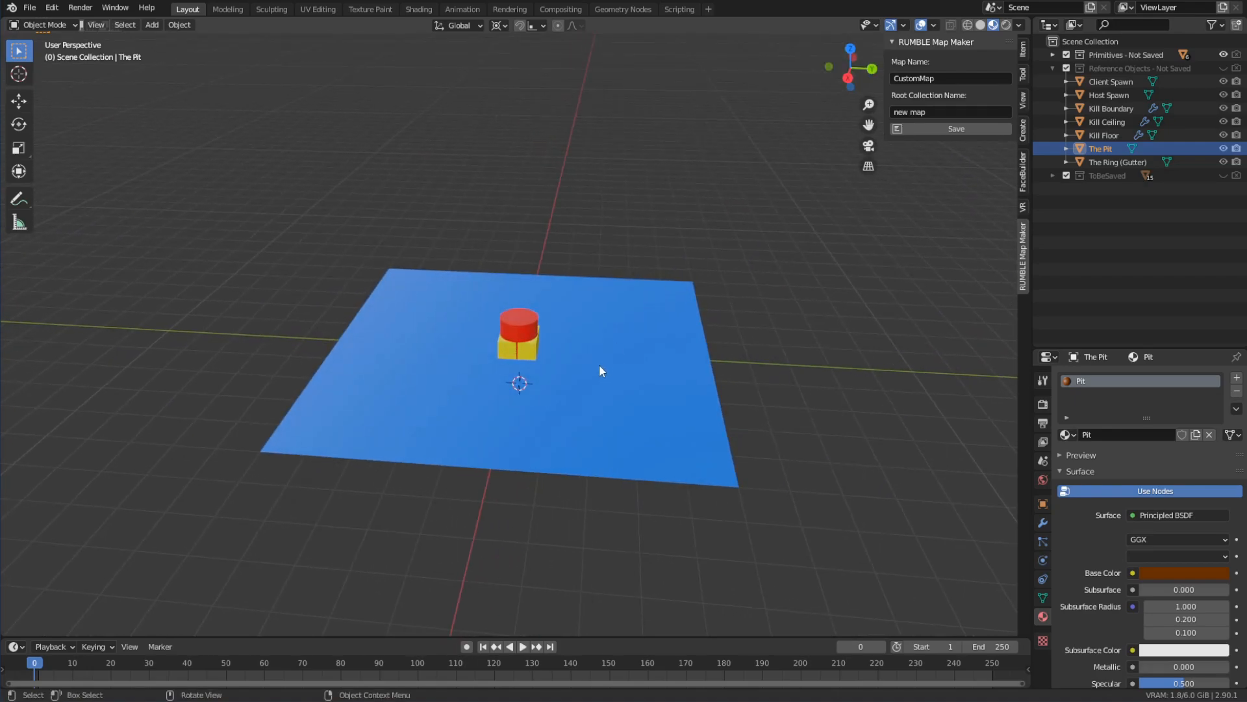
middle_click_drag(602, 365, 755, 297)
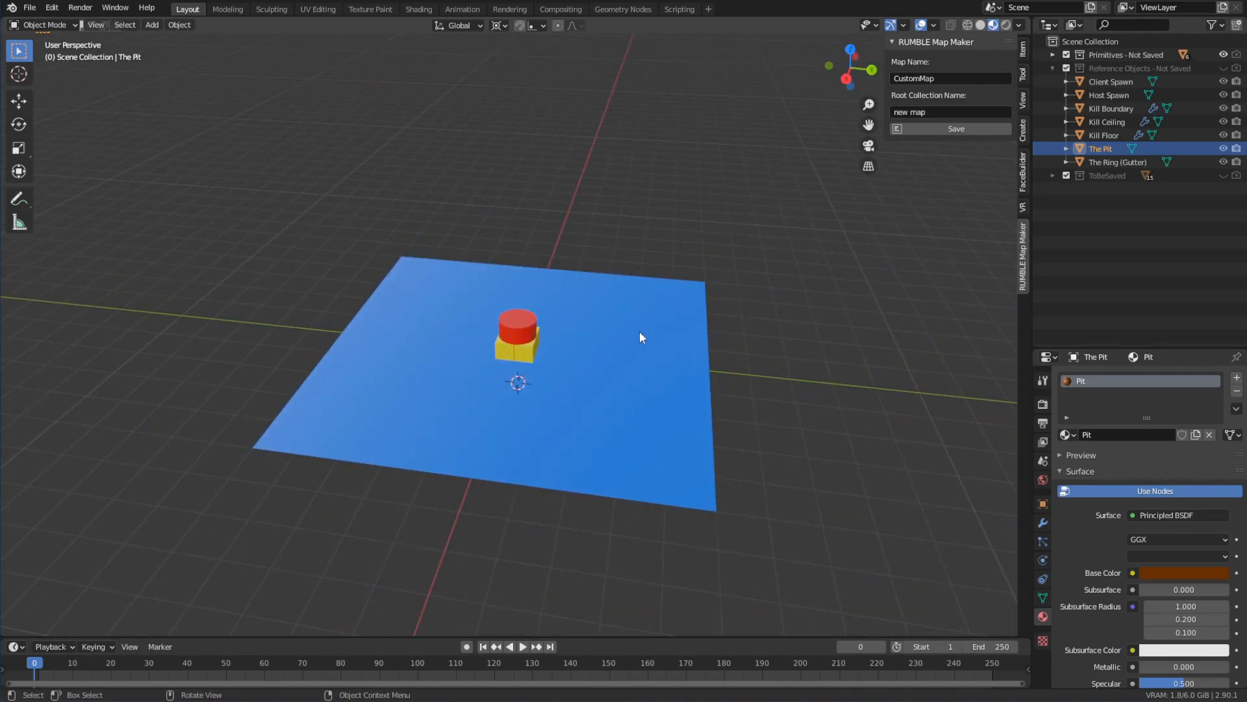
left_click_drag(868, 124, 913, 119)
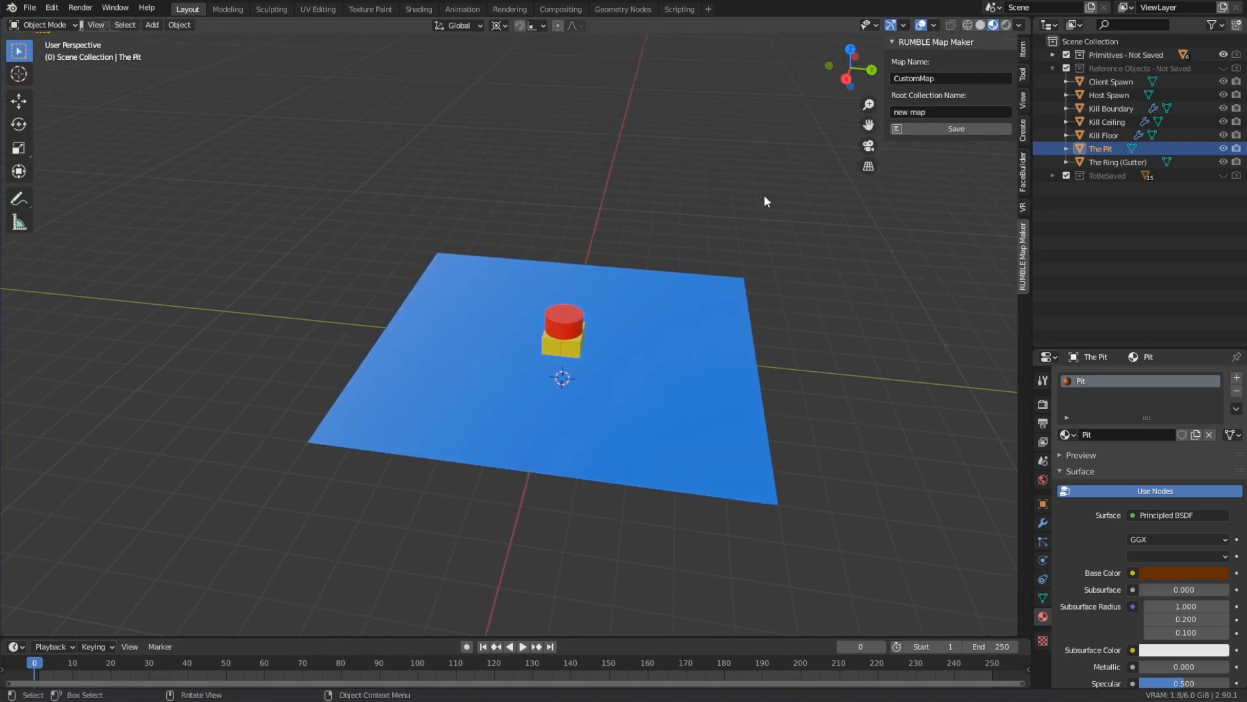
middle_click_drag(655, 360, 685, 345)
middle_click_drag(604, 369, 688, 369, "shift")
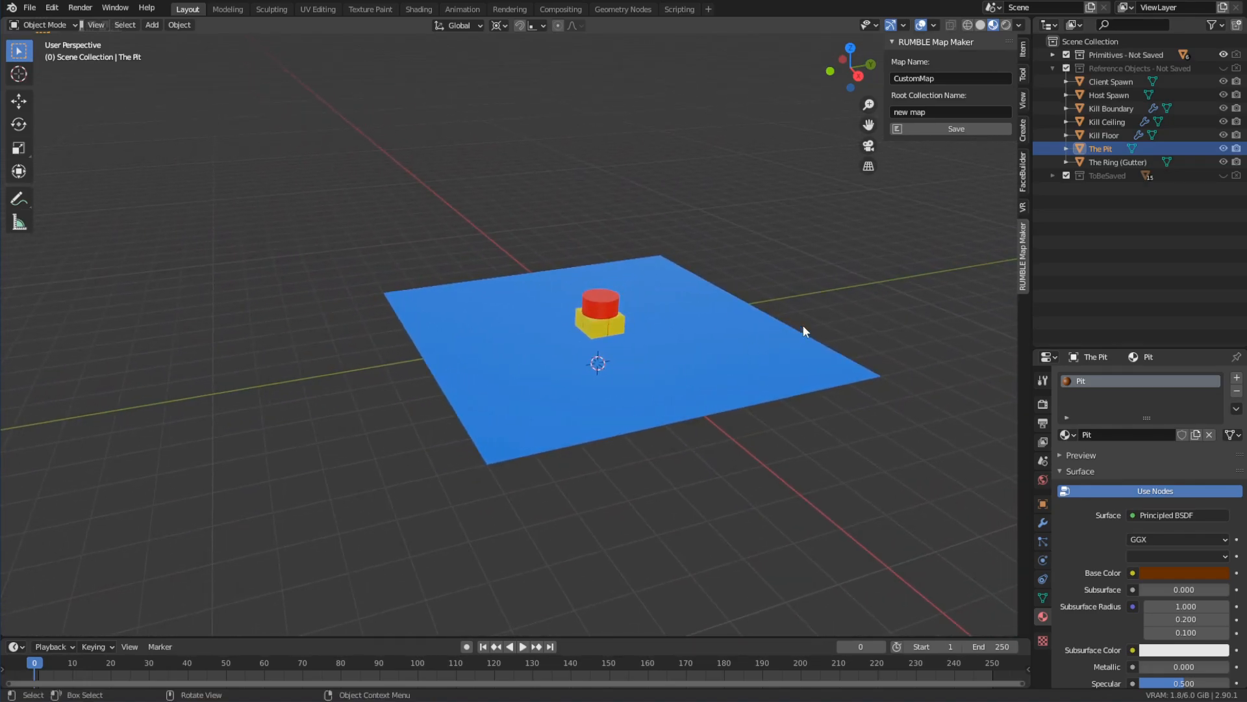
scroll(728, 325, "up", 3)
scroll(728, 325, "down", 3)
mouse_move(869, 106)
left_mouse_down()
mouse_move(869, 80)
mouse_move(869, 130)
mouse_move(870, 105)
left_mouse_up()
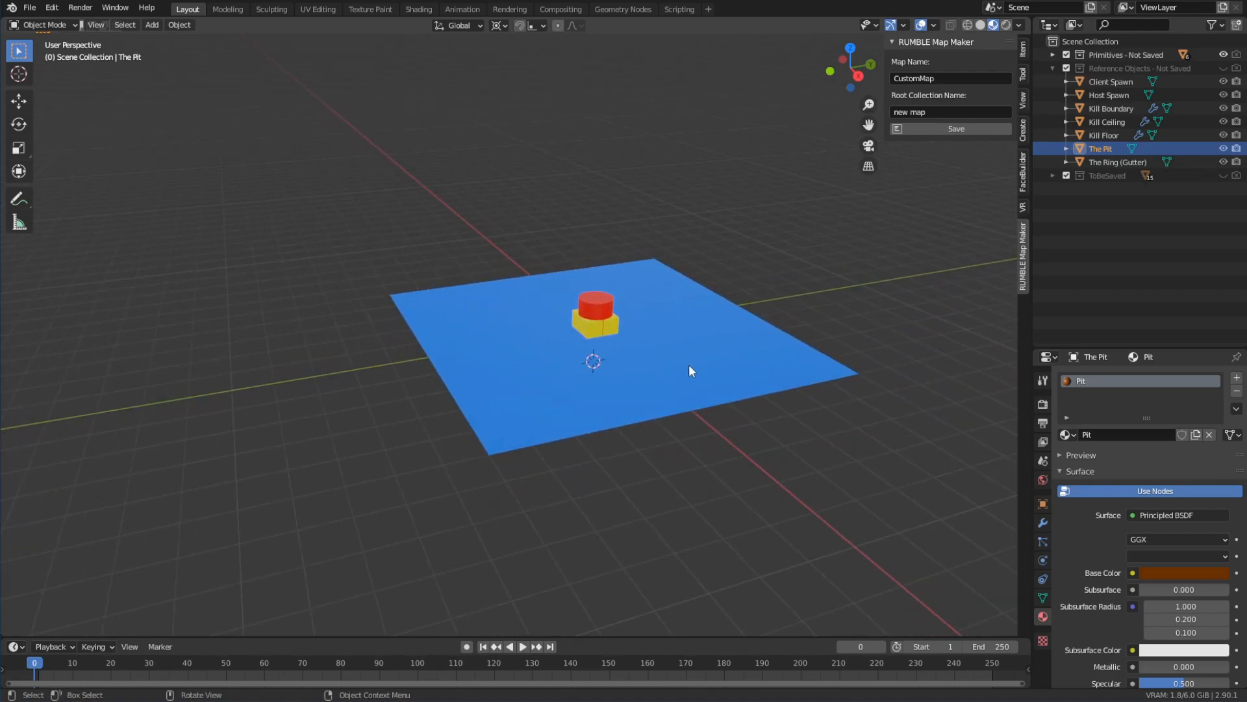
middle_click_drag(719, 346, 597, 339, "shift")
scroll(619, 382, "up", 2)
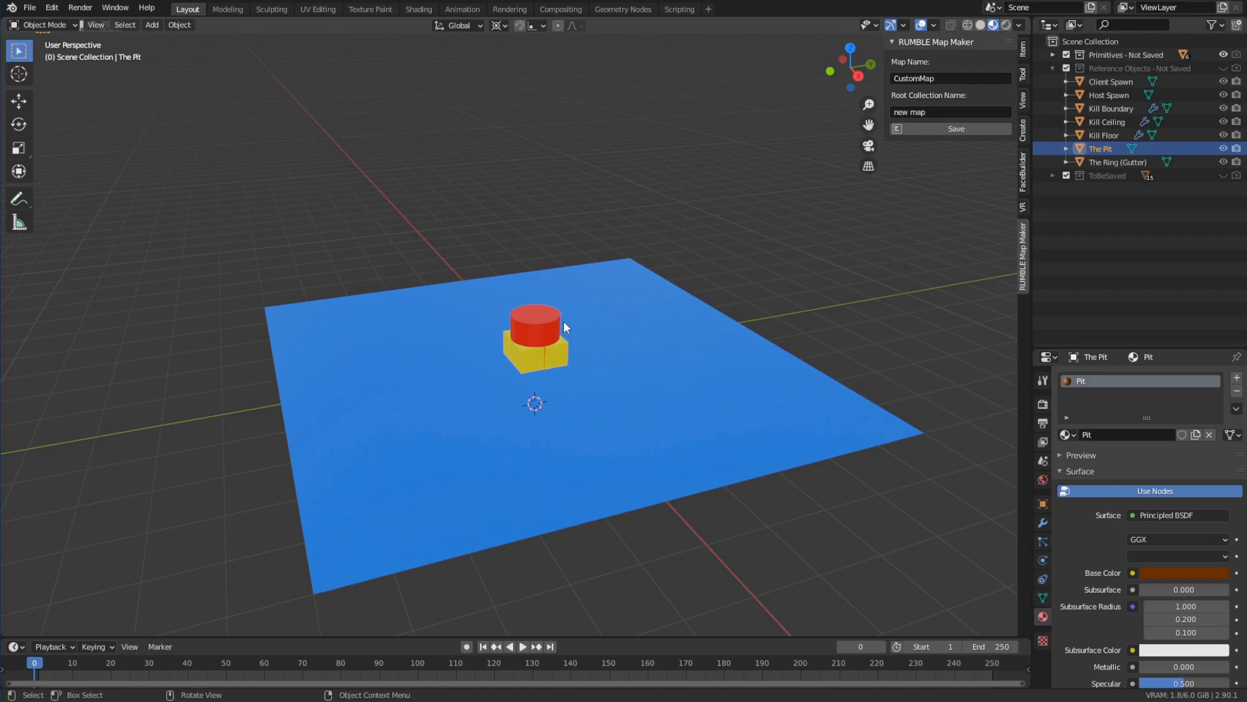
Step: Create a new collection in the scene and name it "map"
right_click(1132, 236)
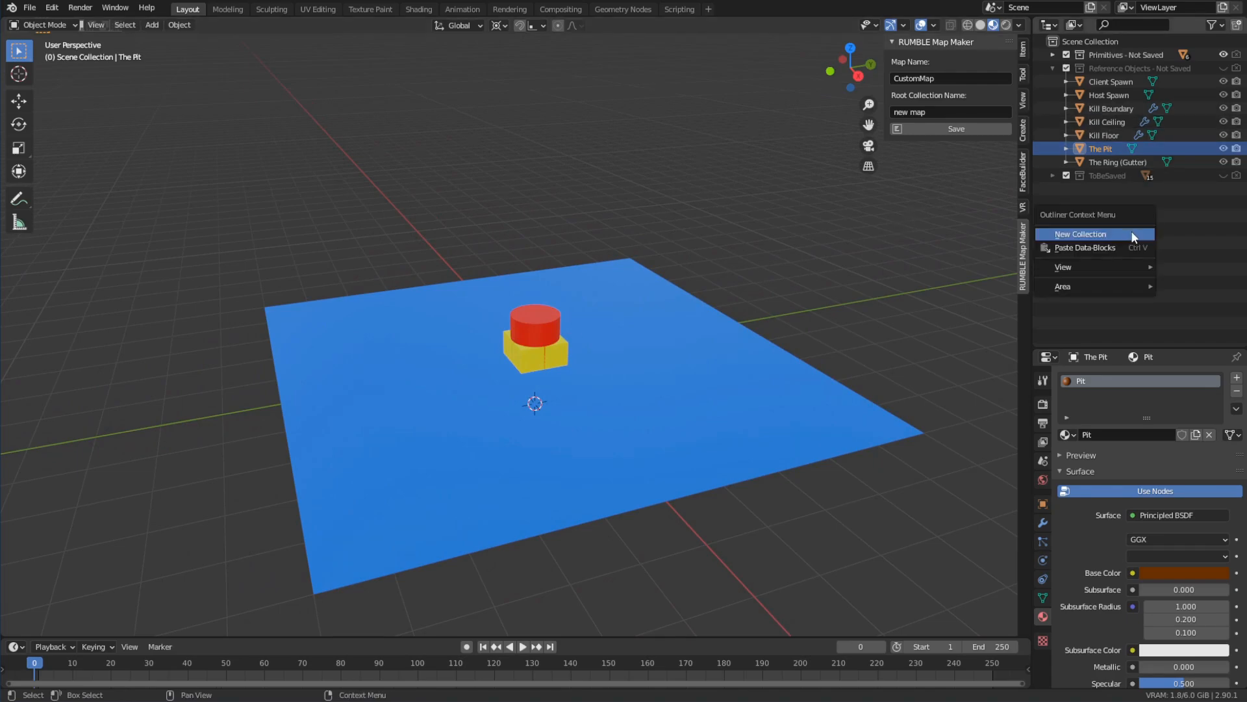
left_click(1132, 233)
double_click(1126, 189)
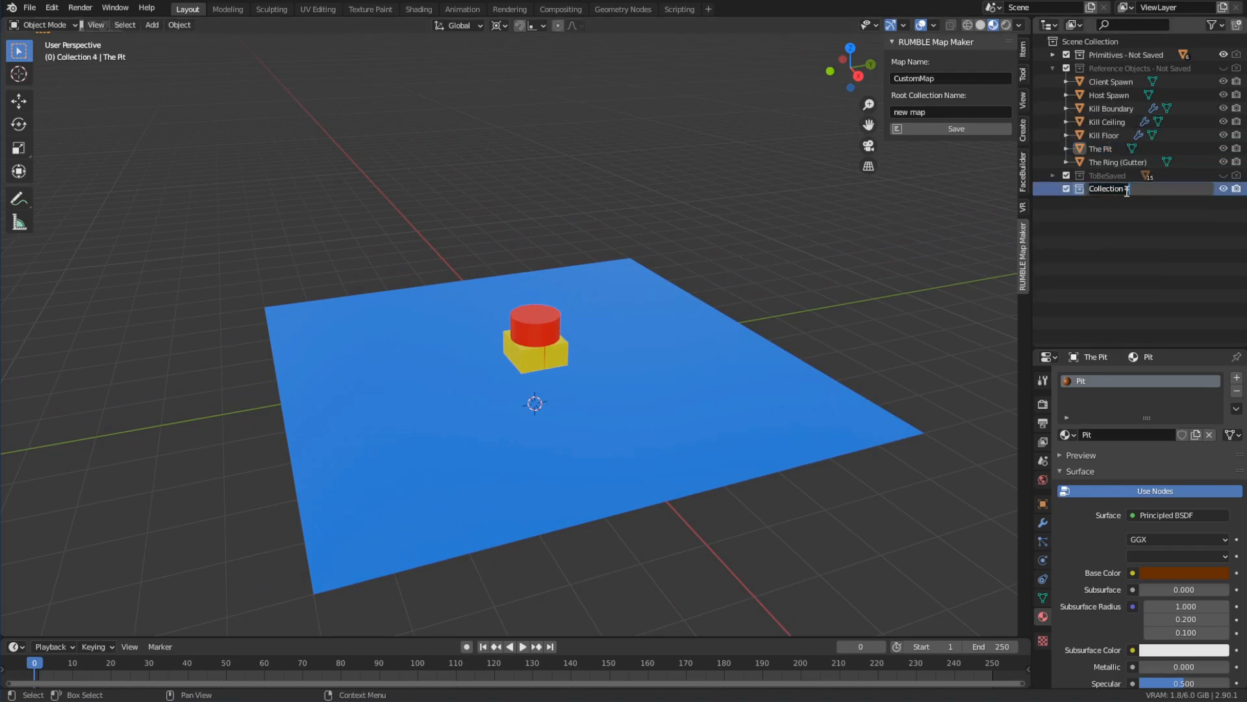
type("map")
key("Return")
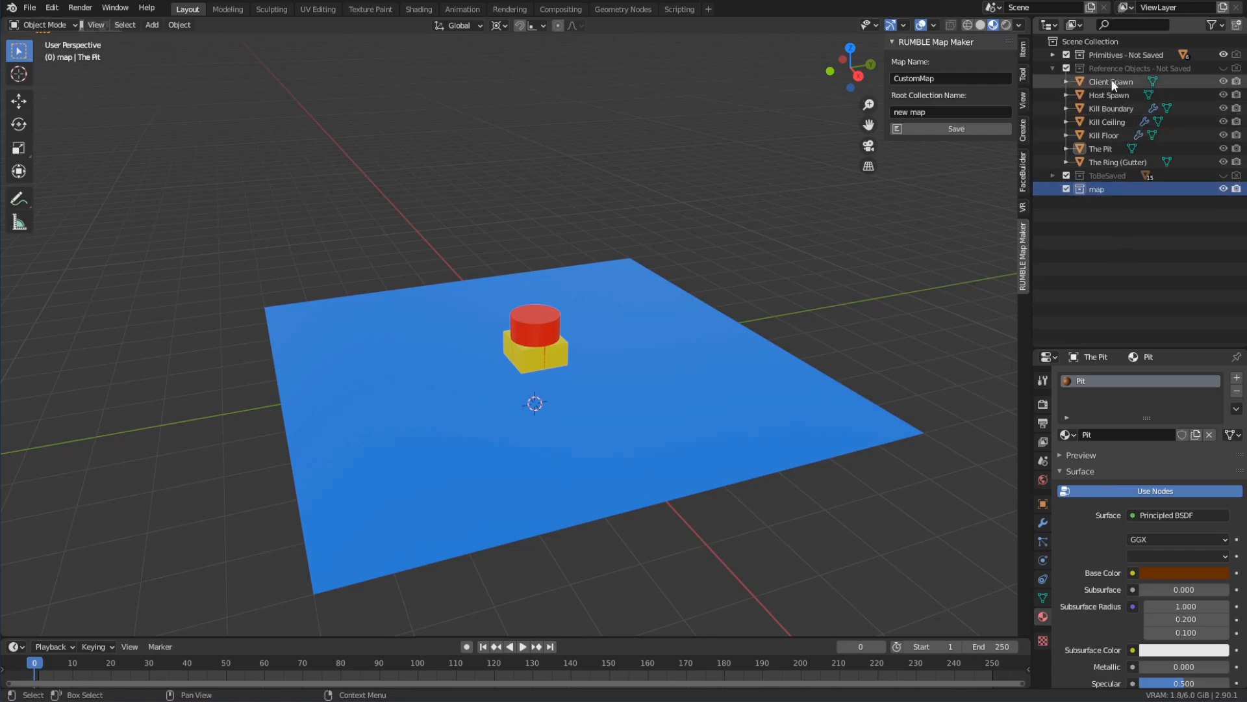
Step: Copy the Cylinder primitive into the map collection and hide the Primitives collection
left_click(1052, 68)
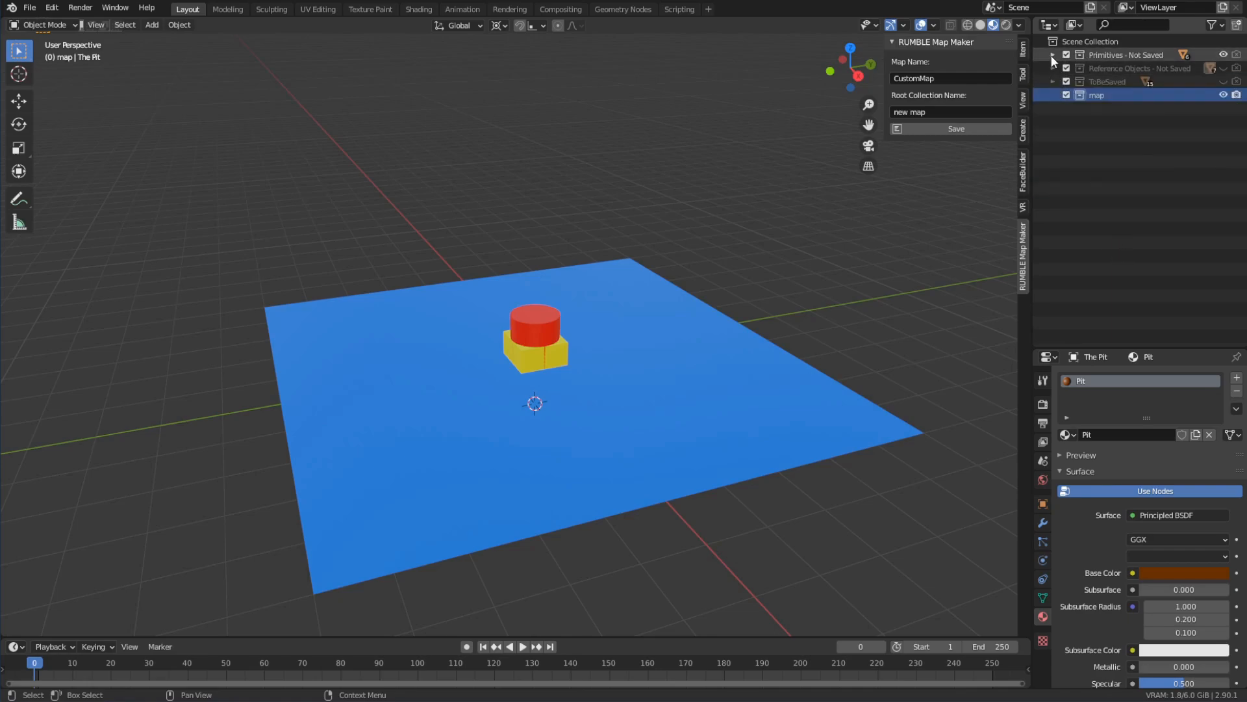
left_click(1052, 56)
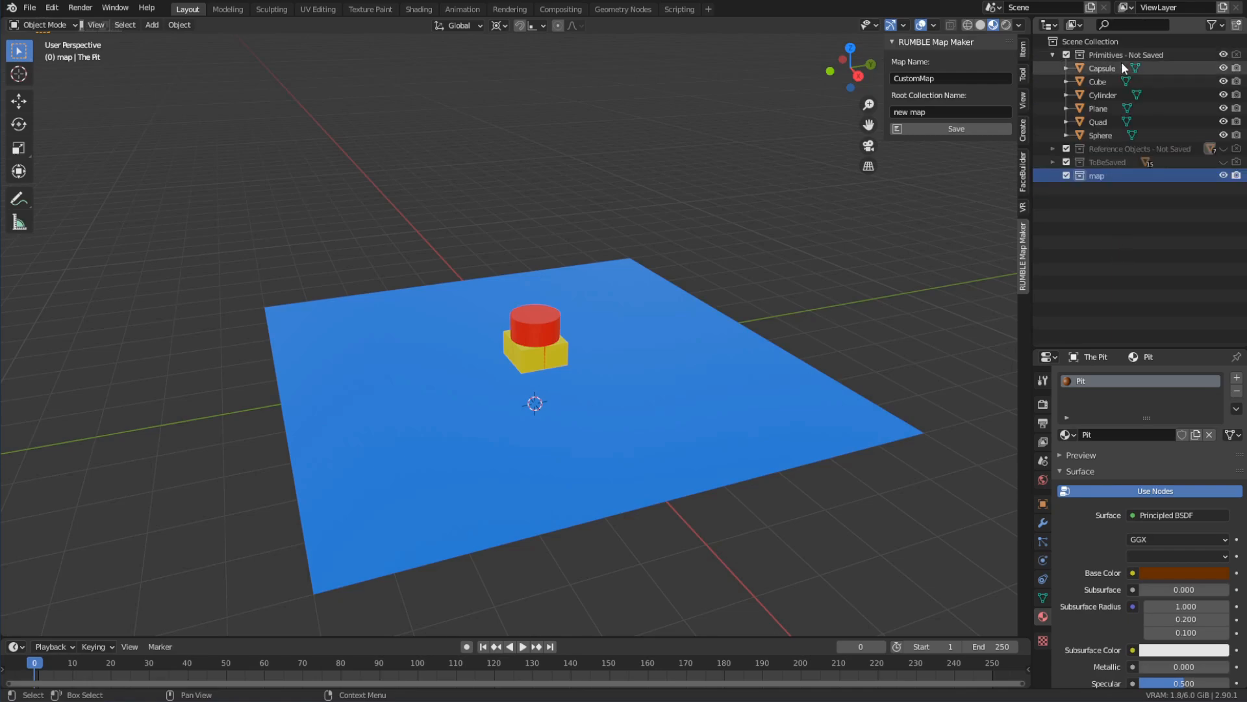
left_click(1105, 95)
key("ctrl+c")
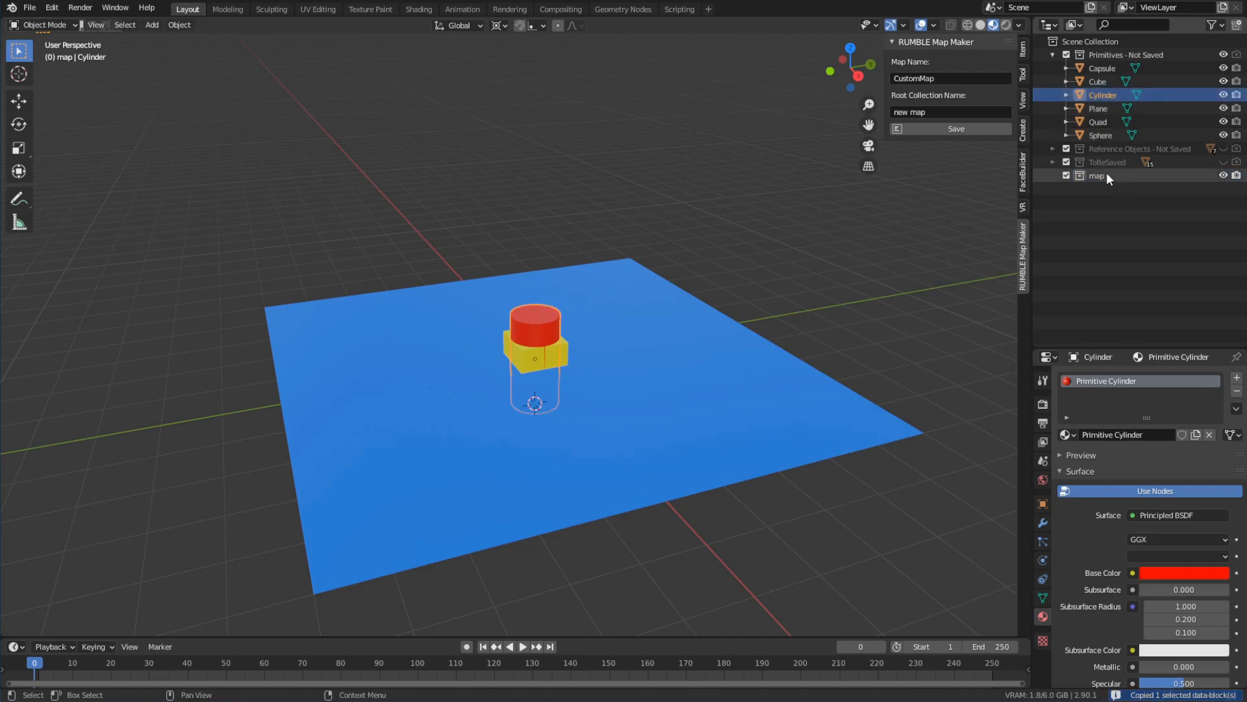
left_click(1105, 175)
key("ctrl+v")
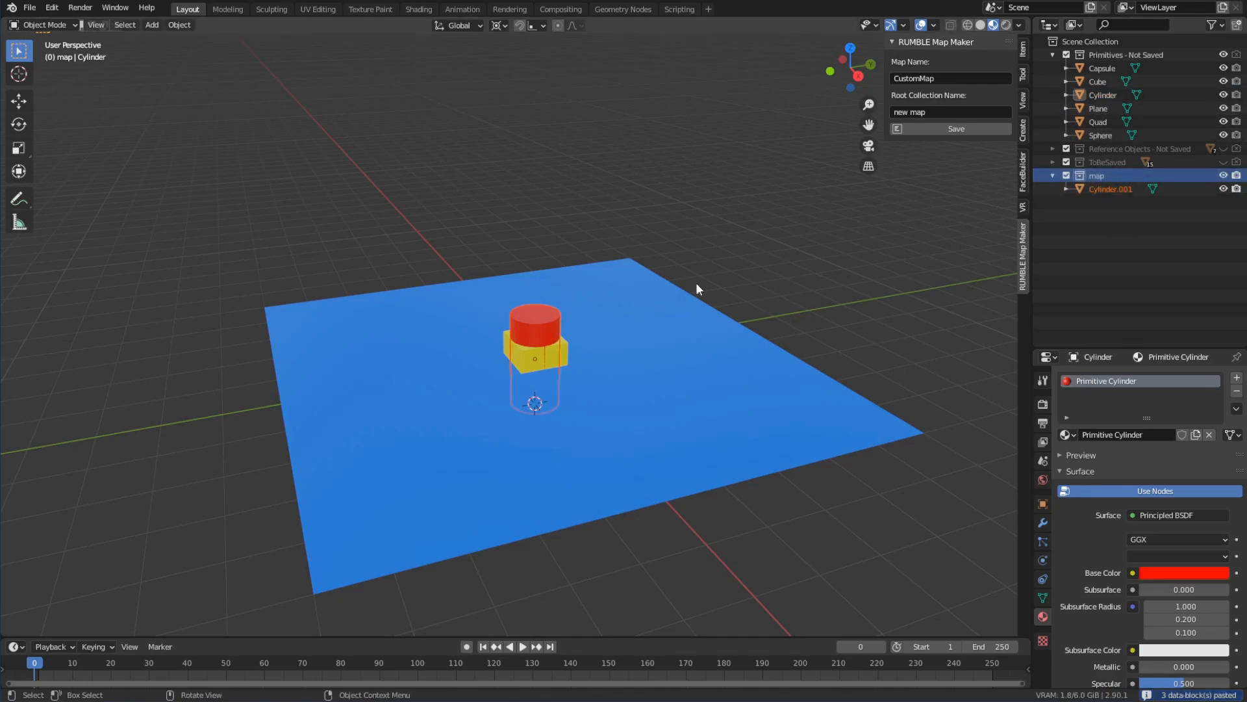
left_click(1223, 54)
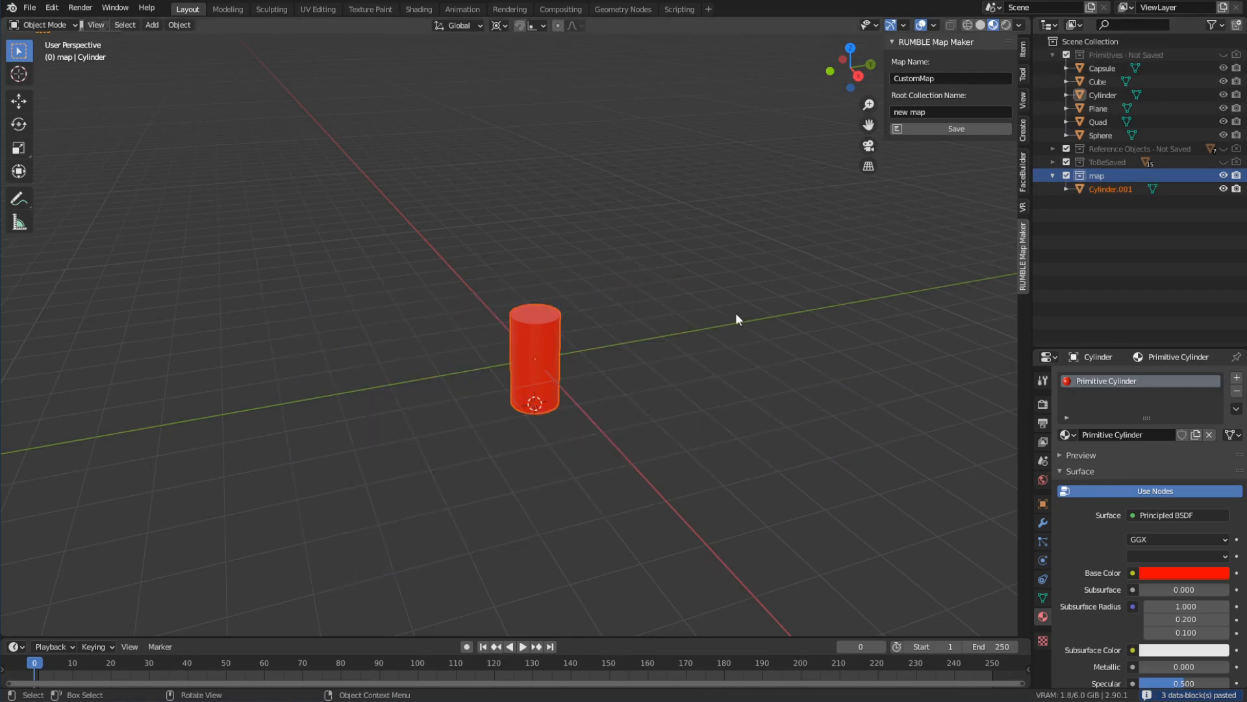
Step: Try out selecting and moving some of the cylinder's faces in Edit Mode, and return to Object Mode
scroll(543, 353, "up", 4)
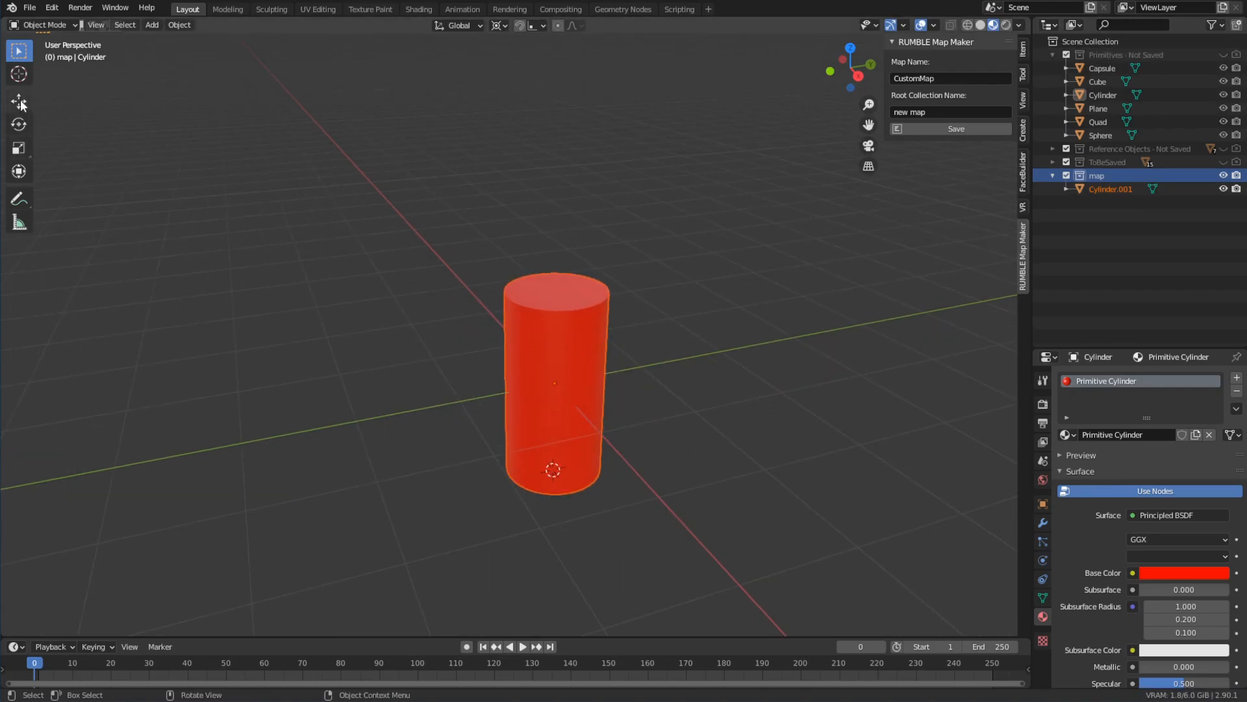
key("Tab")
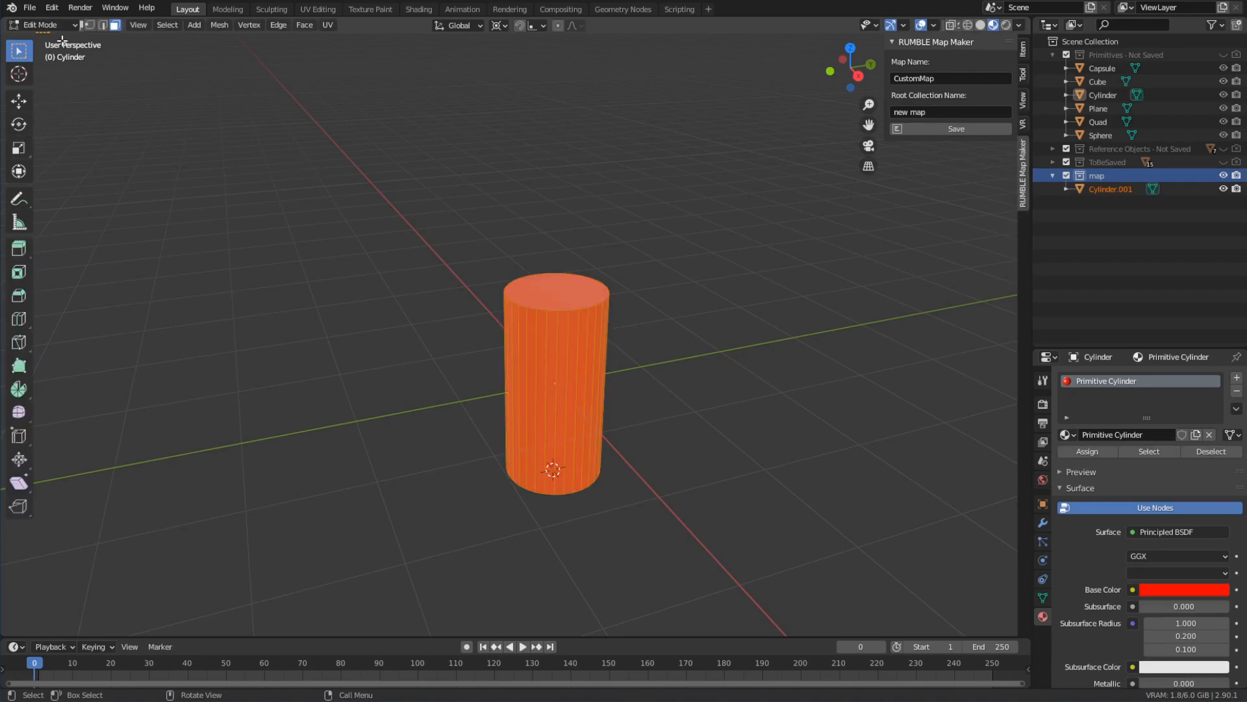
left_click_drag(530, 286, 596, 340)
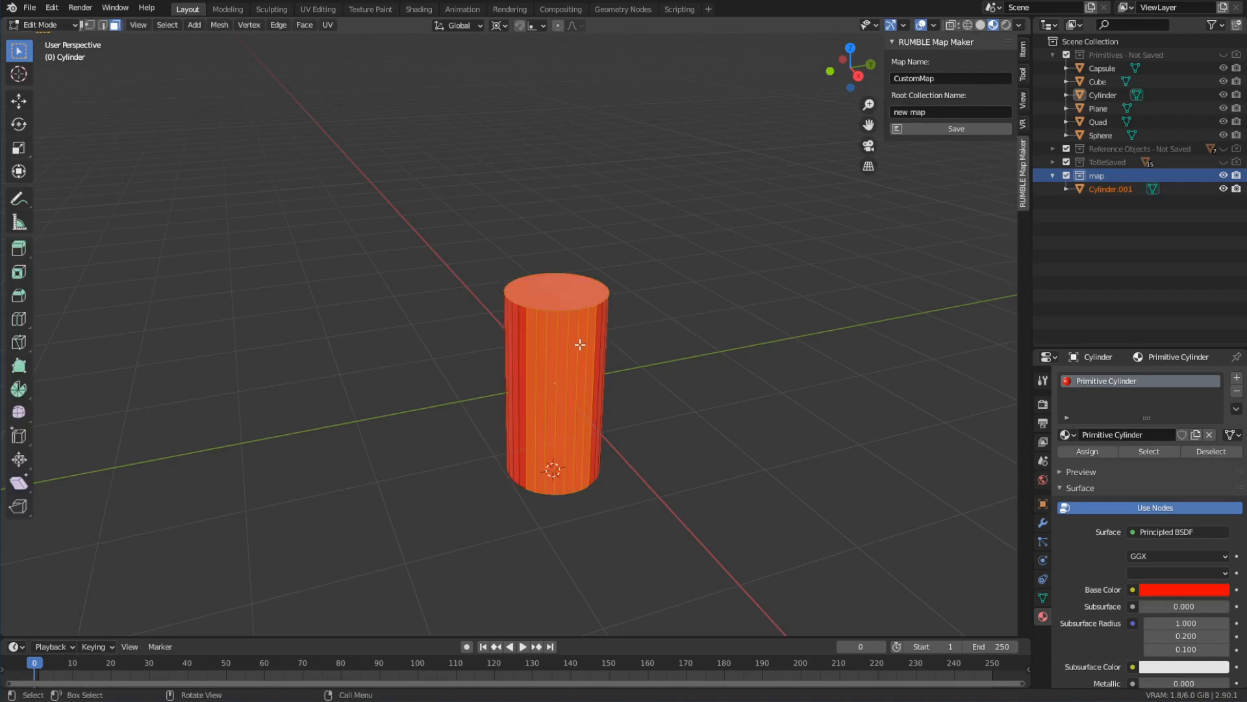
key("g")
key("Escape")
left_click(52, 25)
left_click(44, 44)
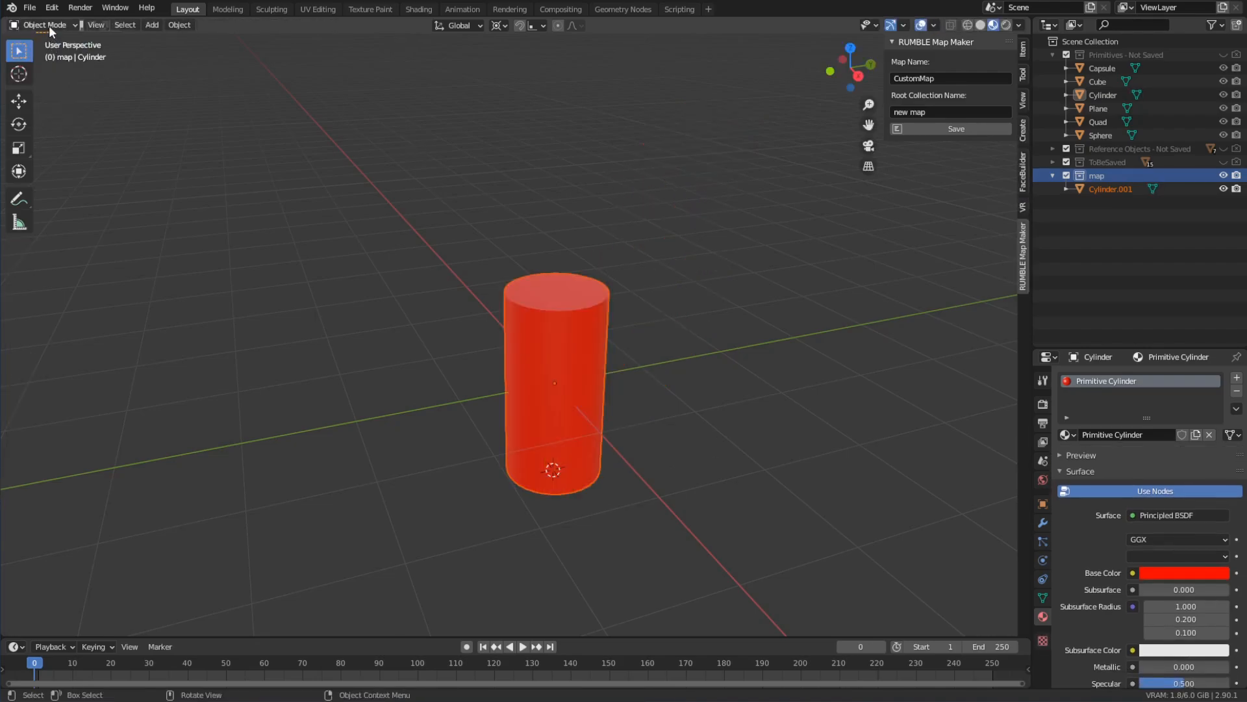
Step: Show the Move, Rotate and Scale gizmos on the cylinder in turn
left_click(18, 100)
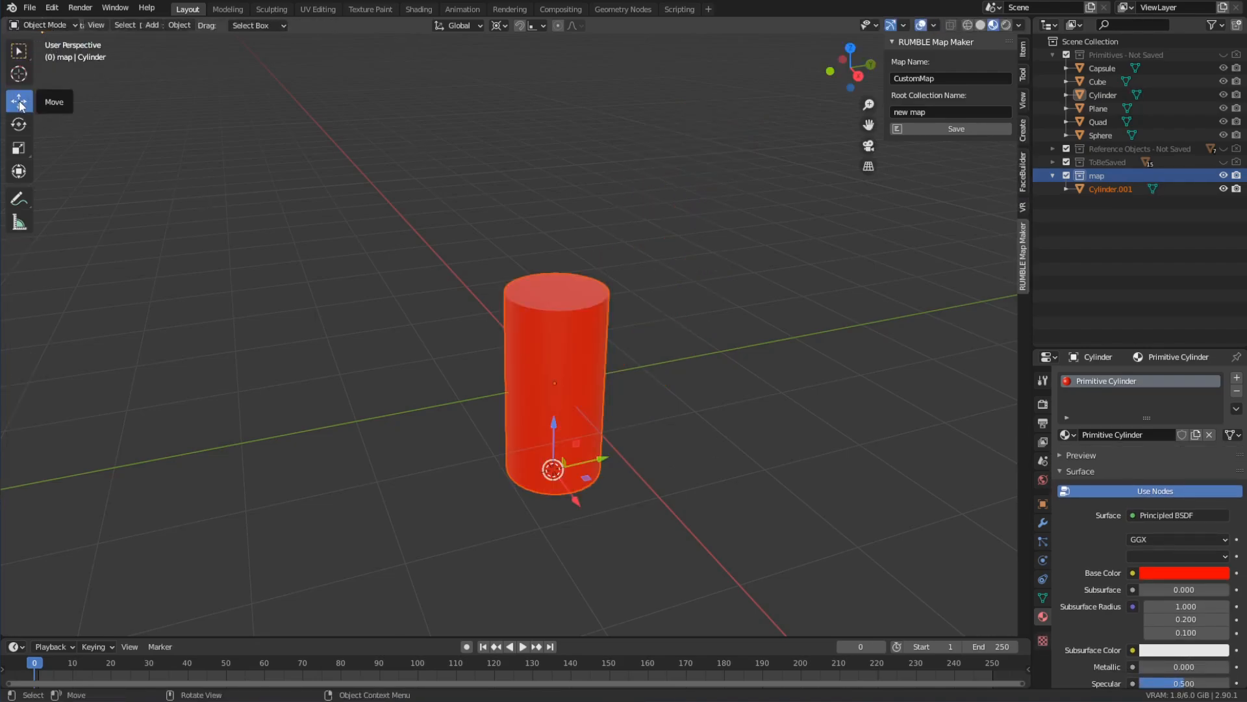
left_click(19, 124)
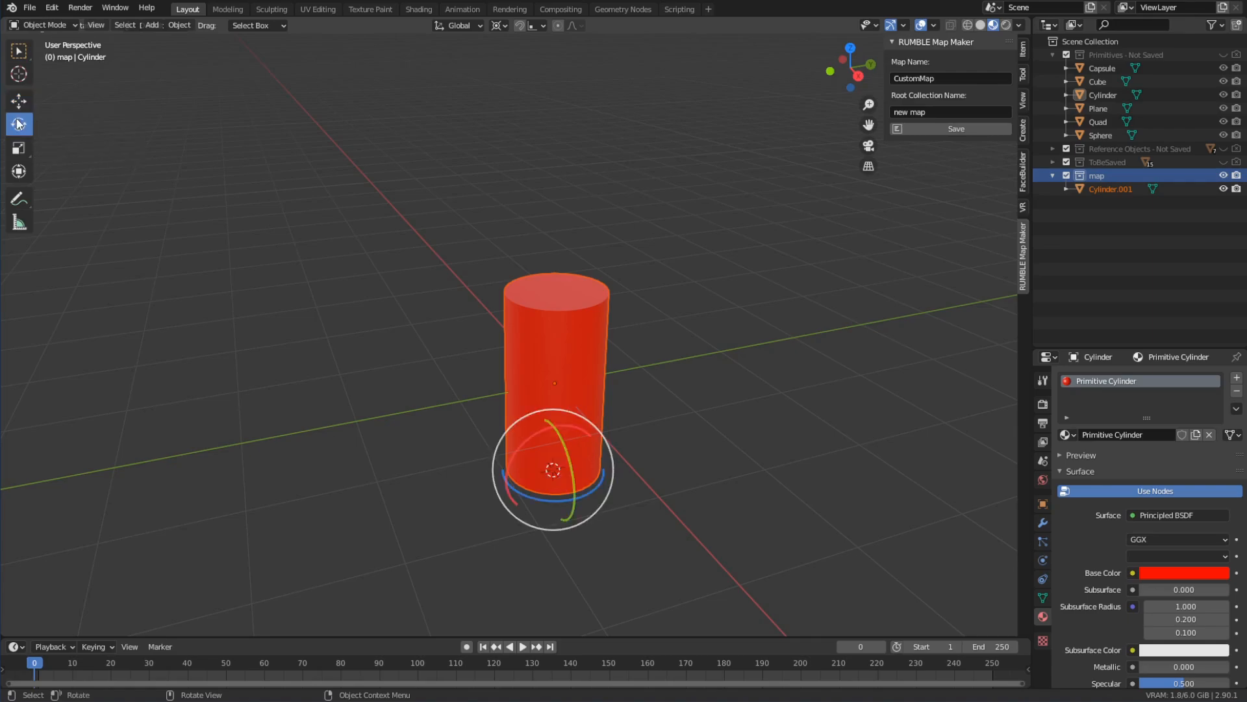
left_click(20, 154)
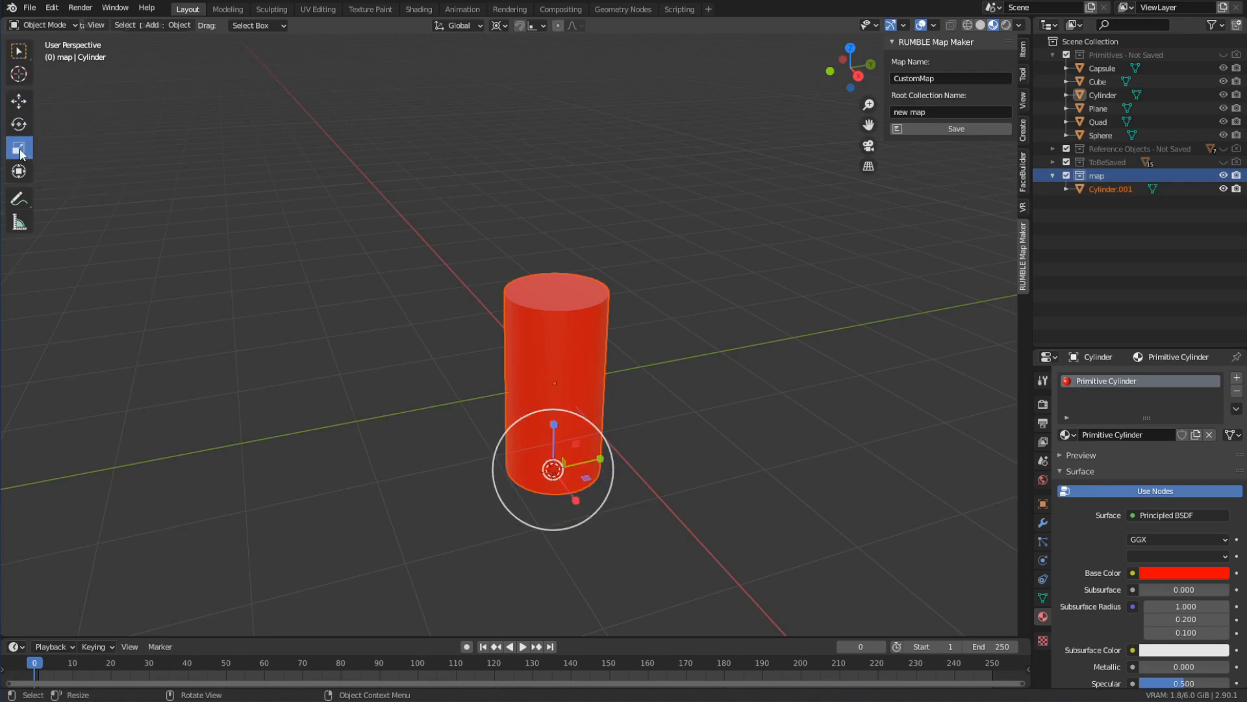
Step: Set the transform pivot point to the object's own centre, and select the cylinder with the Select Box tool active
left_click(499, 26)
left_click(525, 70)
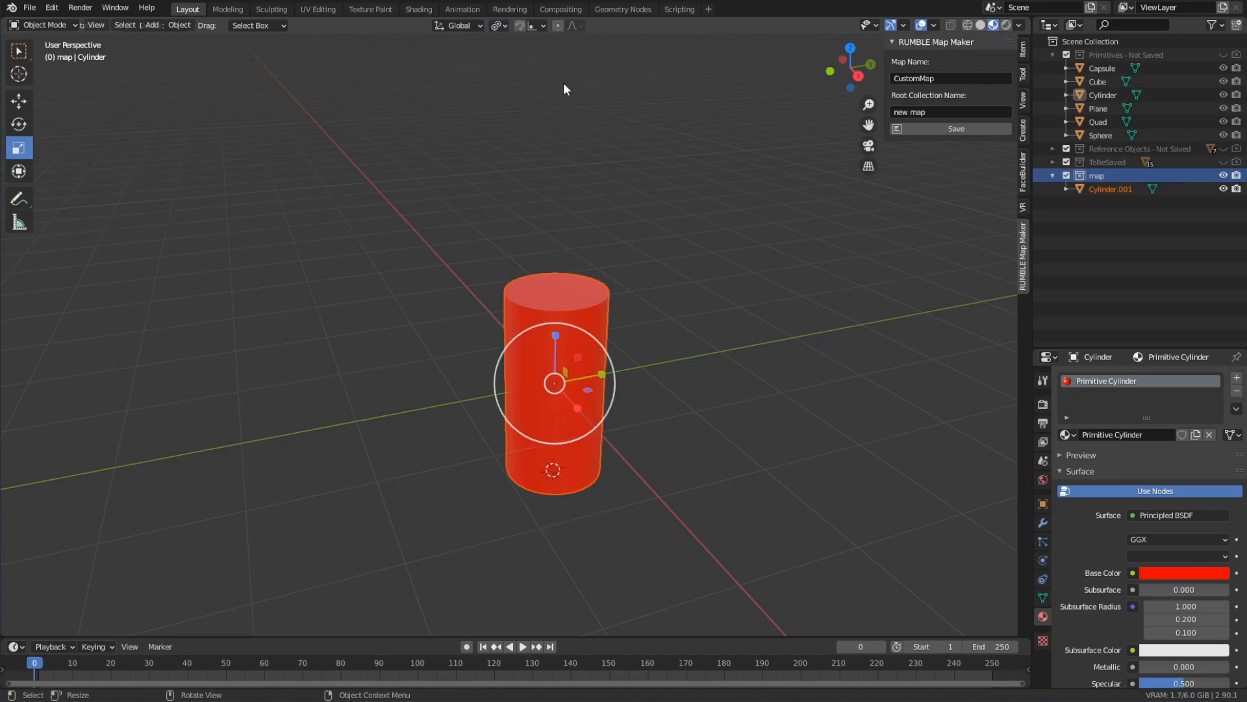
left_click(721, 287)
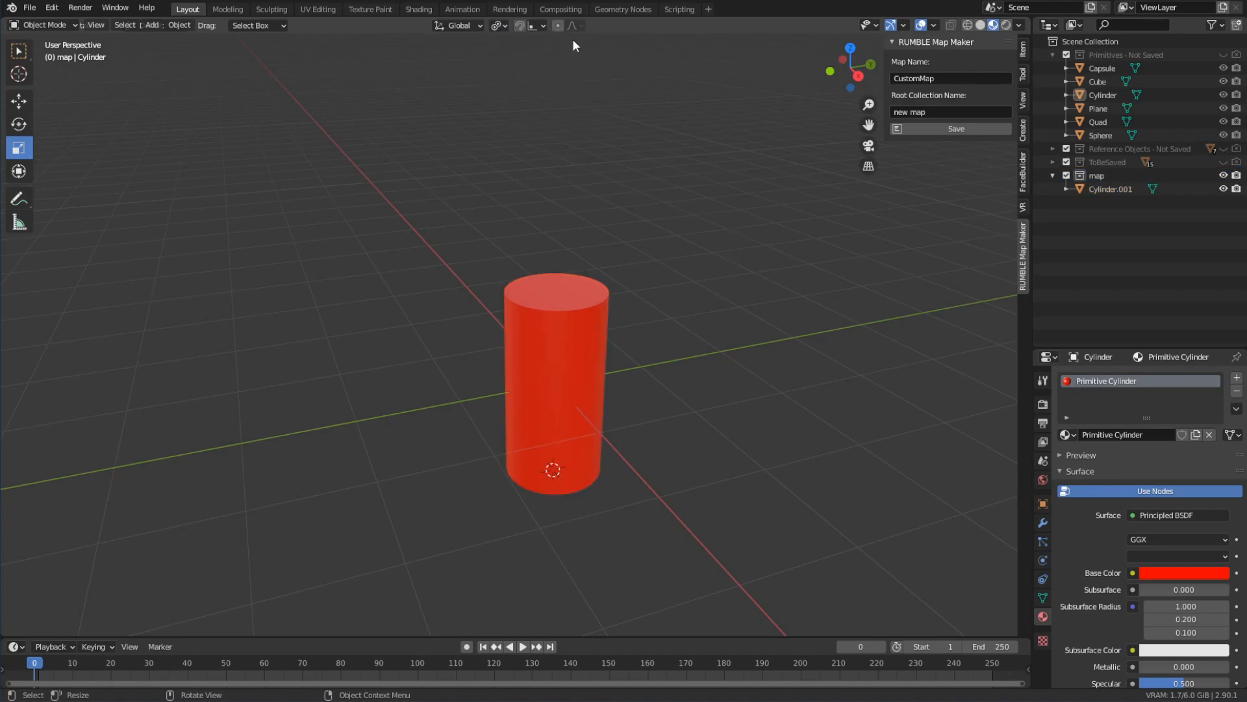
middle_click_drag(716, 294, 678, 278, "shift")
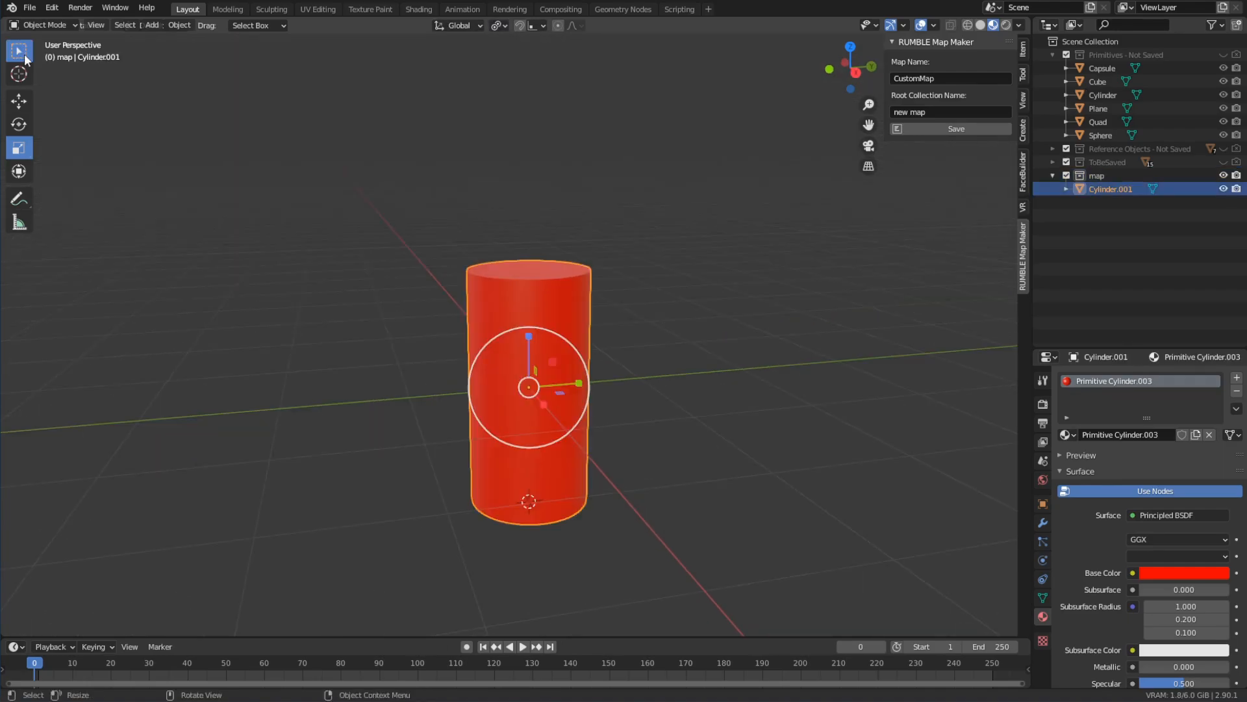
left_click(25, 57)
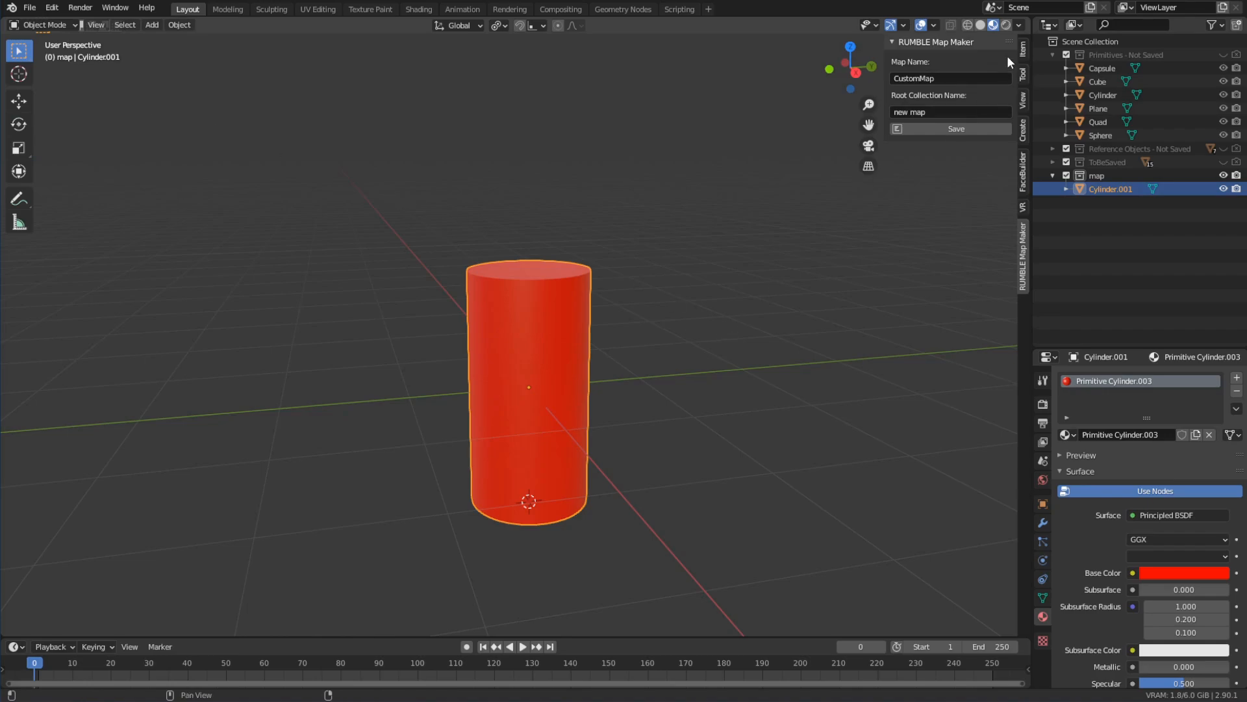
Step: Display the cylinder's transform values and show the Reference Objects collection
left_click(1025, 52)
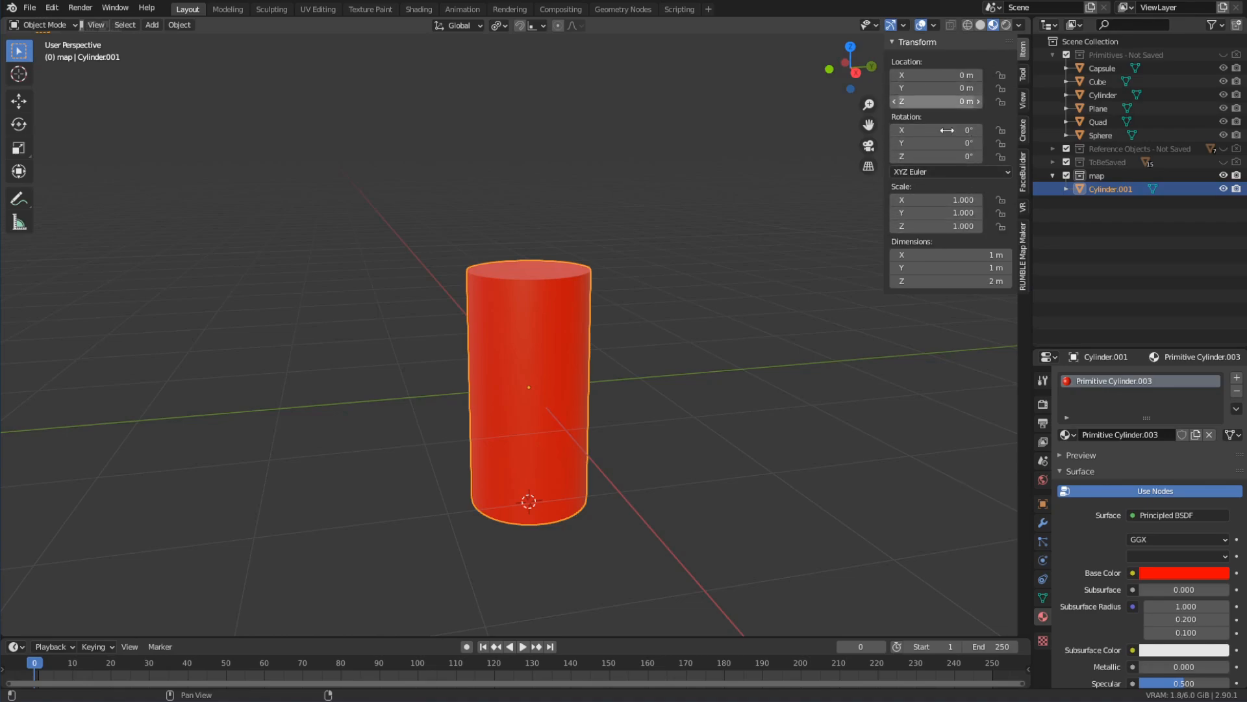
scroll(606, 225, "down", 2)
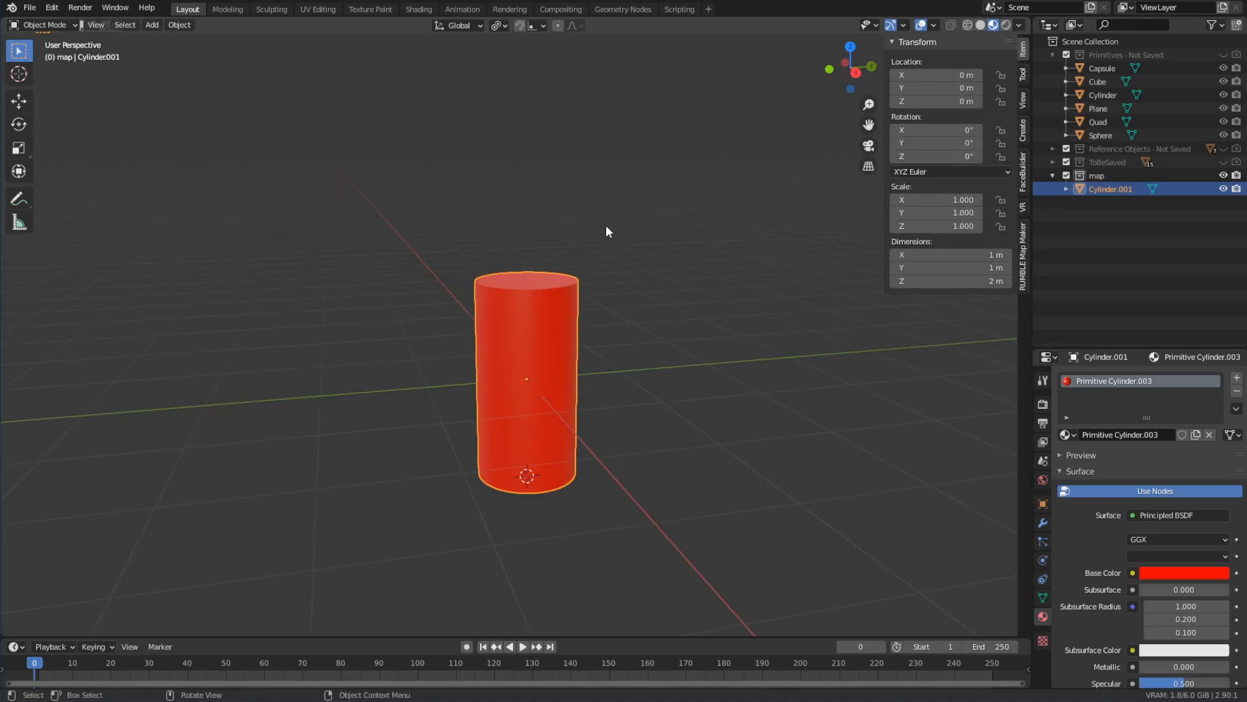
scroll(699, 311, "down", 2)
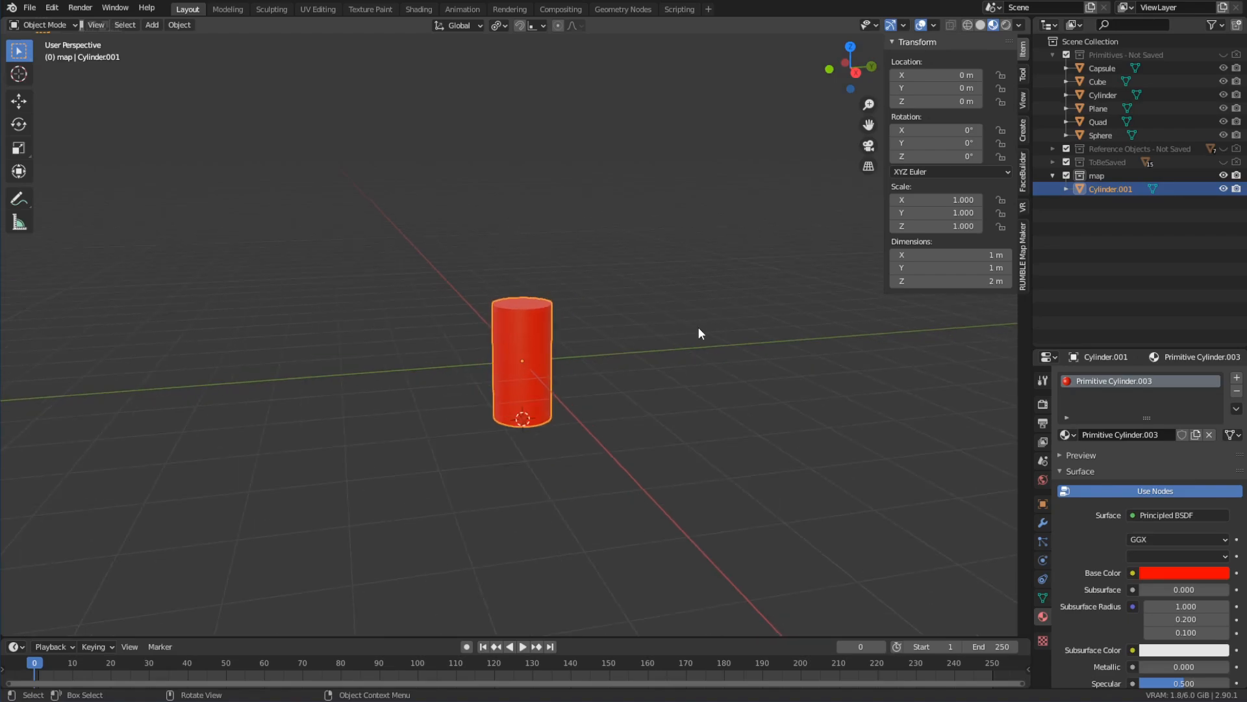
middle_click_drag(694, 328, 734, 353)
scroll(649, 312, "down", 4)
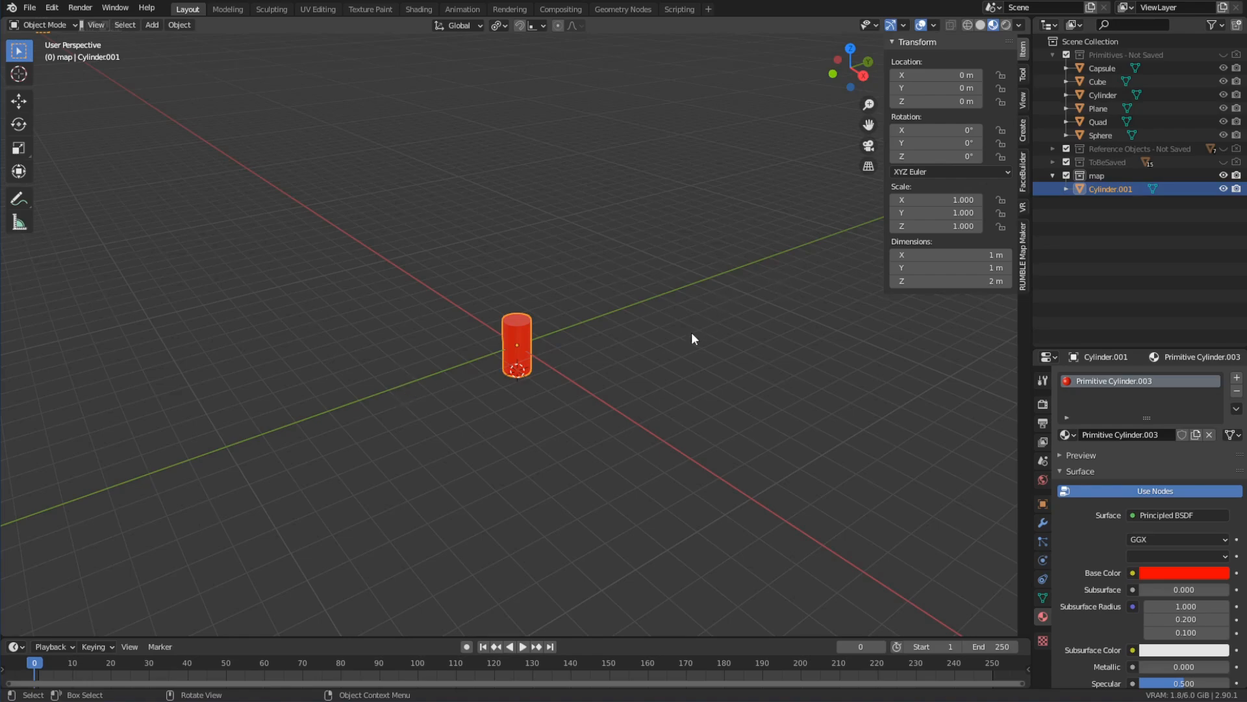
middle_click_drag(691, 333, 715, 322)
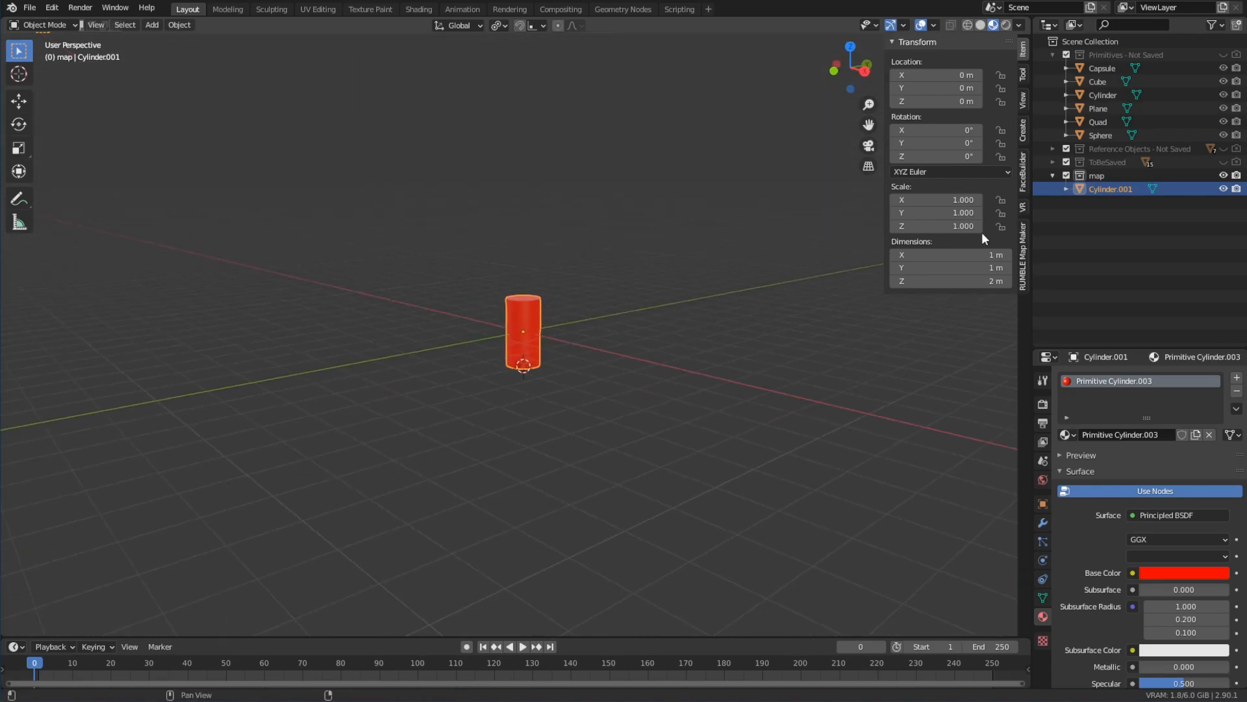
left_click(1224, 149)
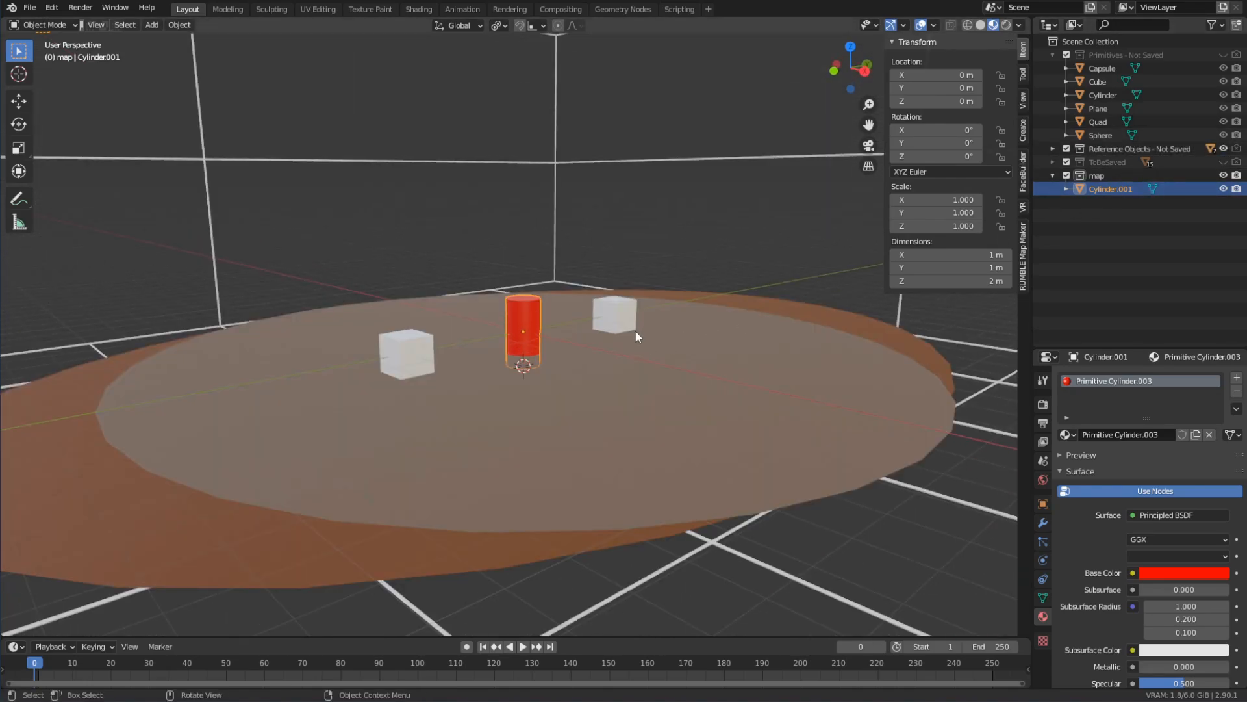
Step: Scale the cylinder in X and Y only, to a diameter of about 22 m, matching the inner reference ring
key("s")
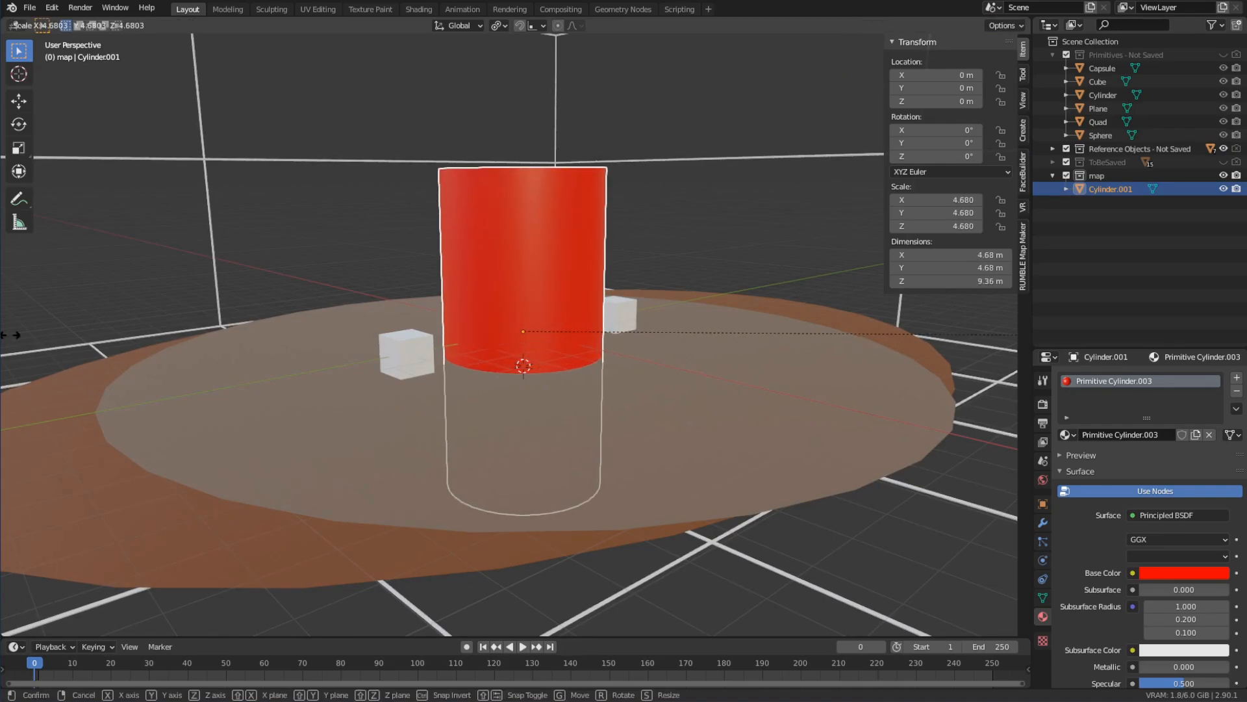
key("shift+z")
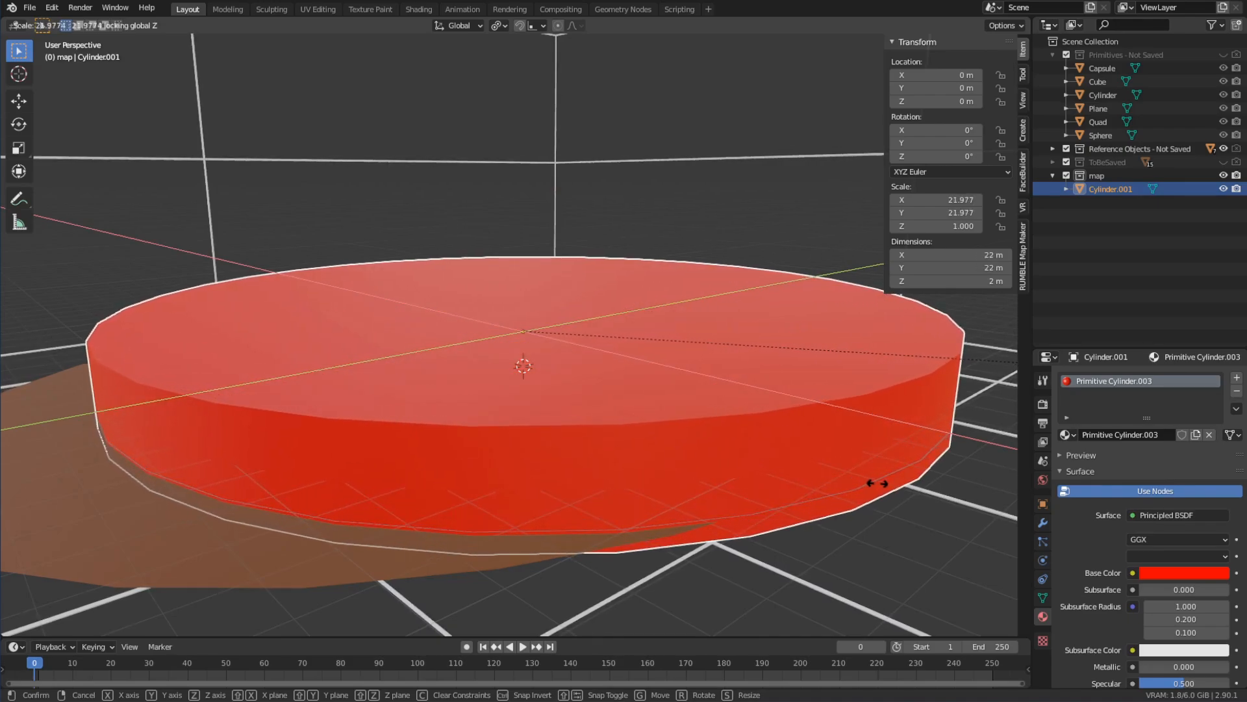
left_click(875, 485)
Step: Flatten the wide cylinder along Z to a height of about 0.29 m
scroll(753, 477, "down", 5)
scroll(709, 426, "up", 3)
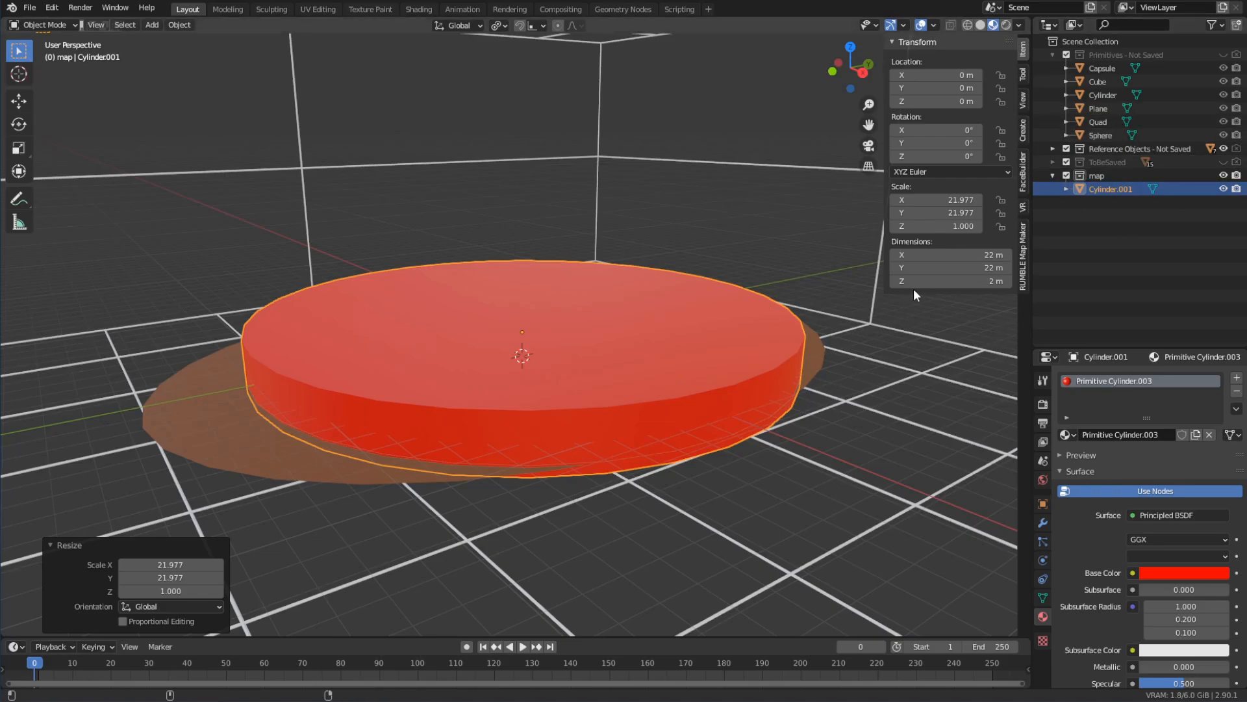
middle_click_drag(914, 288, 961, 340, "shift")
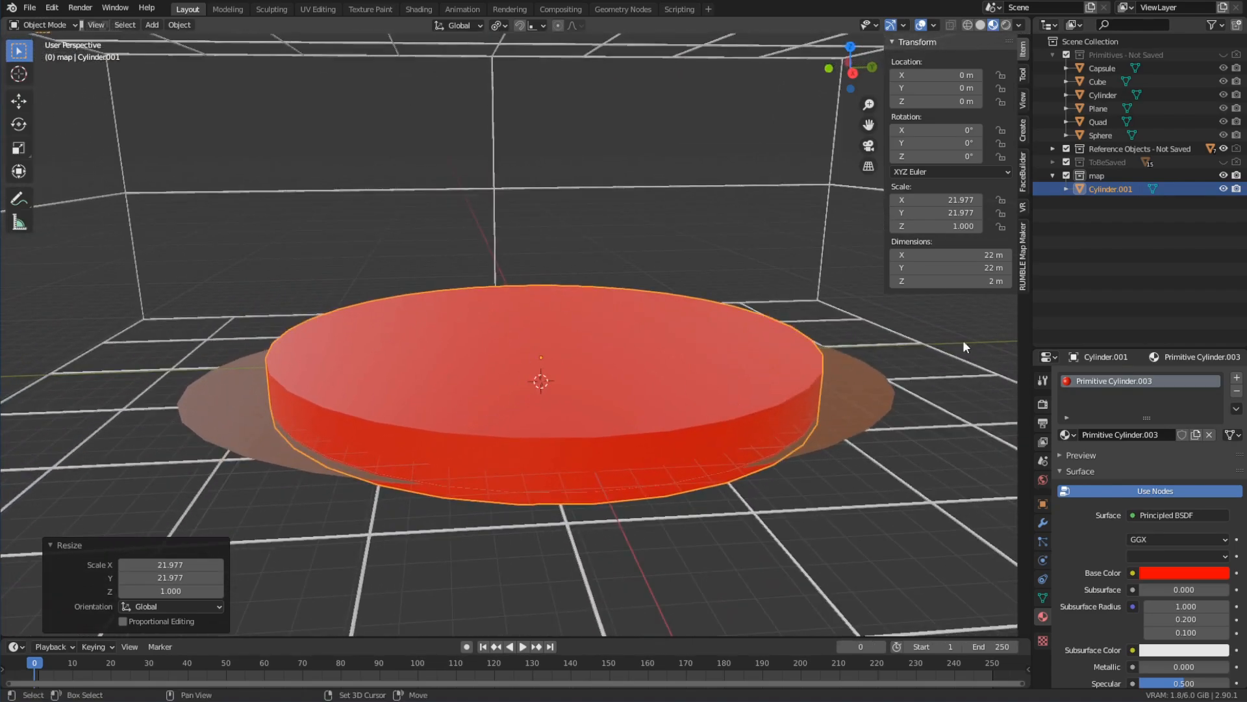
key("s")
key("z")
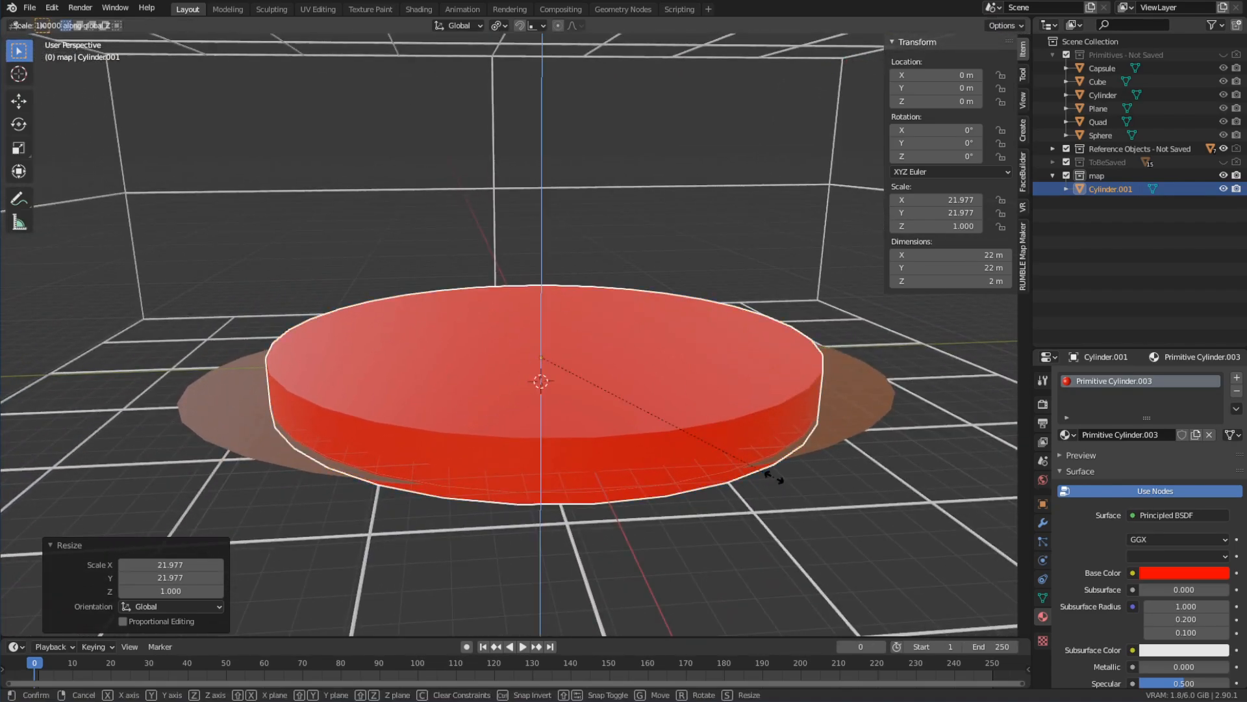
left_click(569, 381)
Step: Move the flattened cylinder down along Z by about 1.47 m, below the reference ground
middle_click_drag(616, 479, 556, 386)
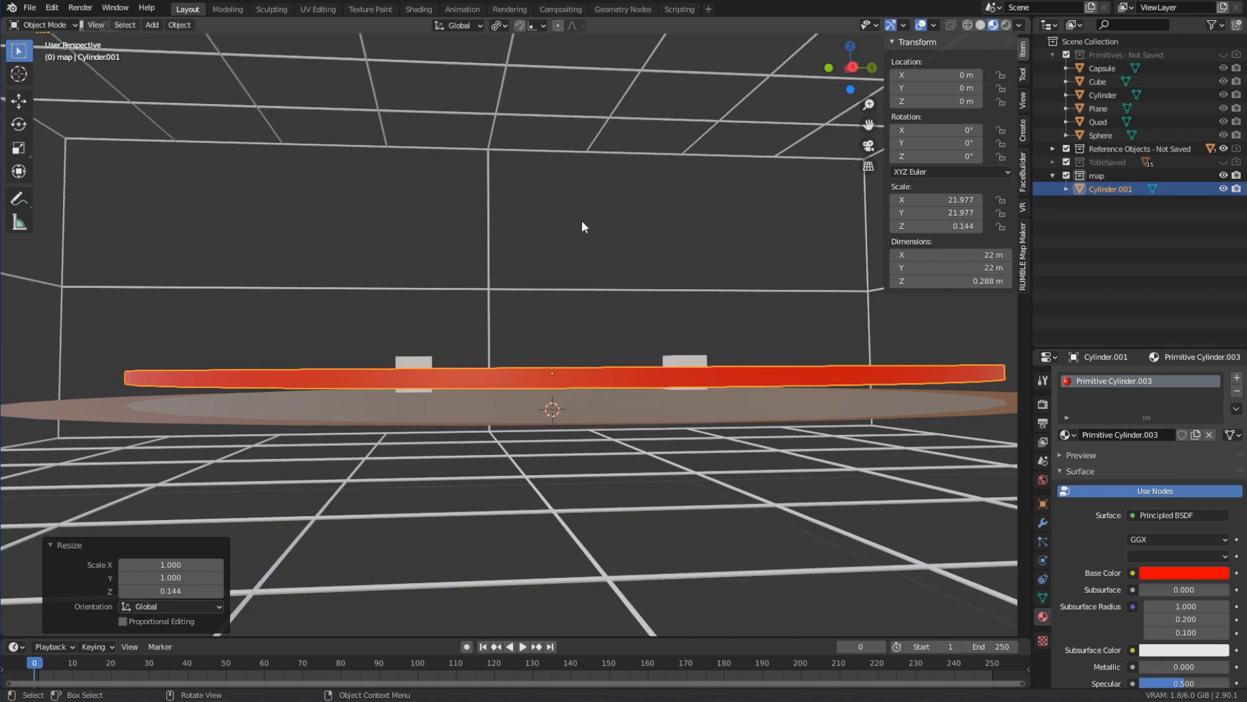
key("g")
key("z")
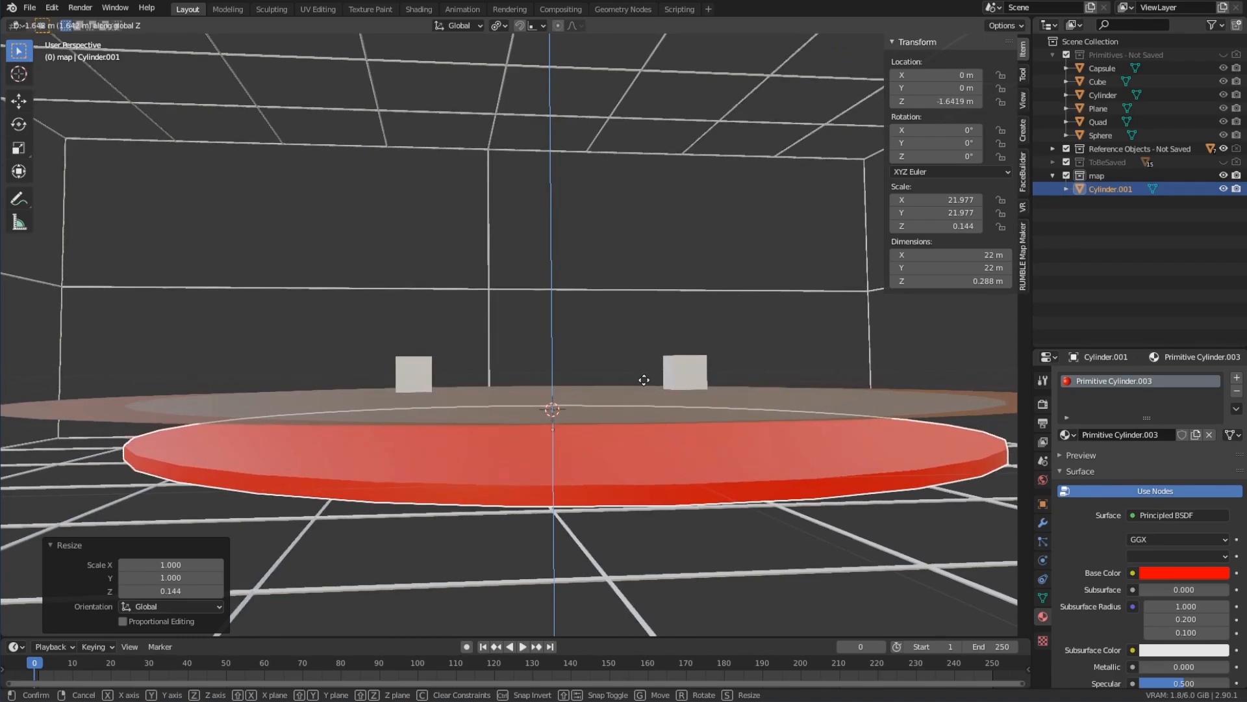
left_click(646, 379)
Step: Thin the red disc further along Z to a height of about 0.16 m
middle_click_drag(684, 410, 649, 473)
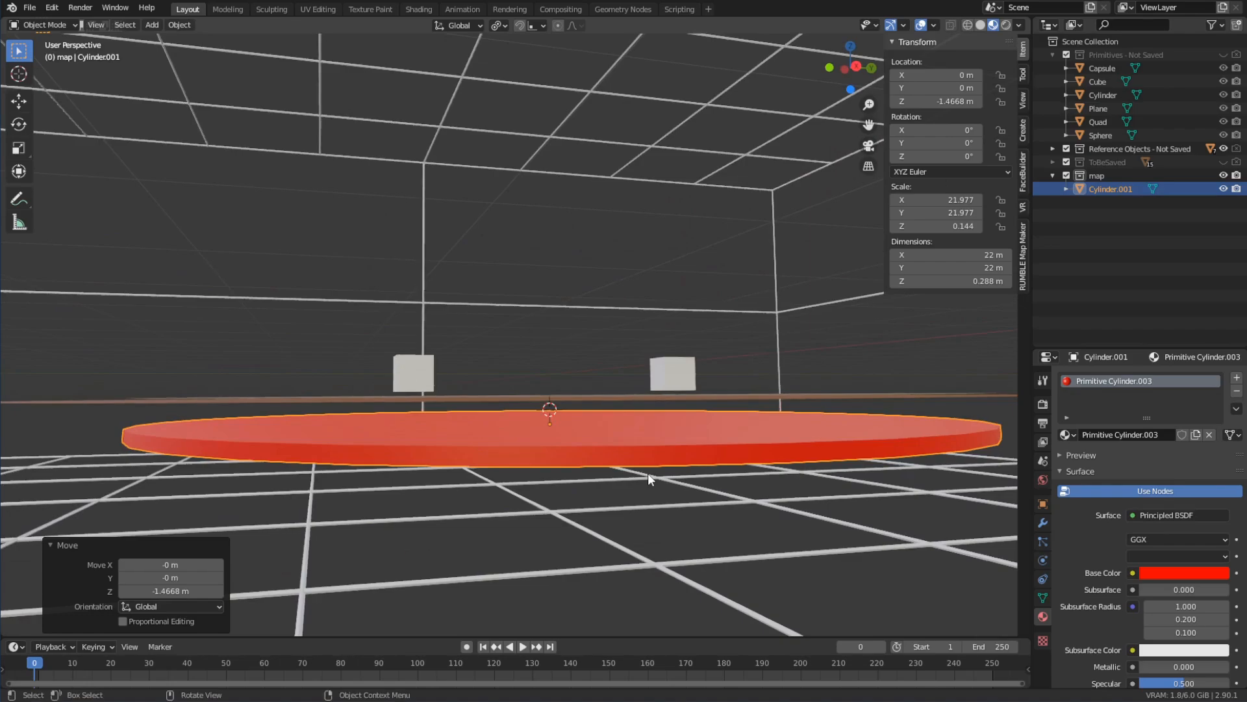
key("g")
key("z")
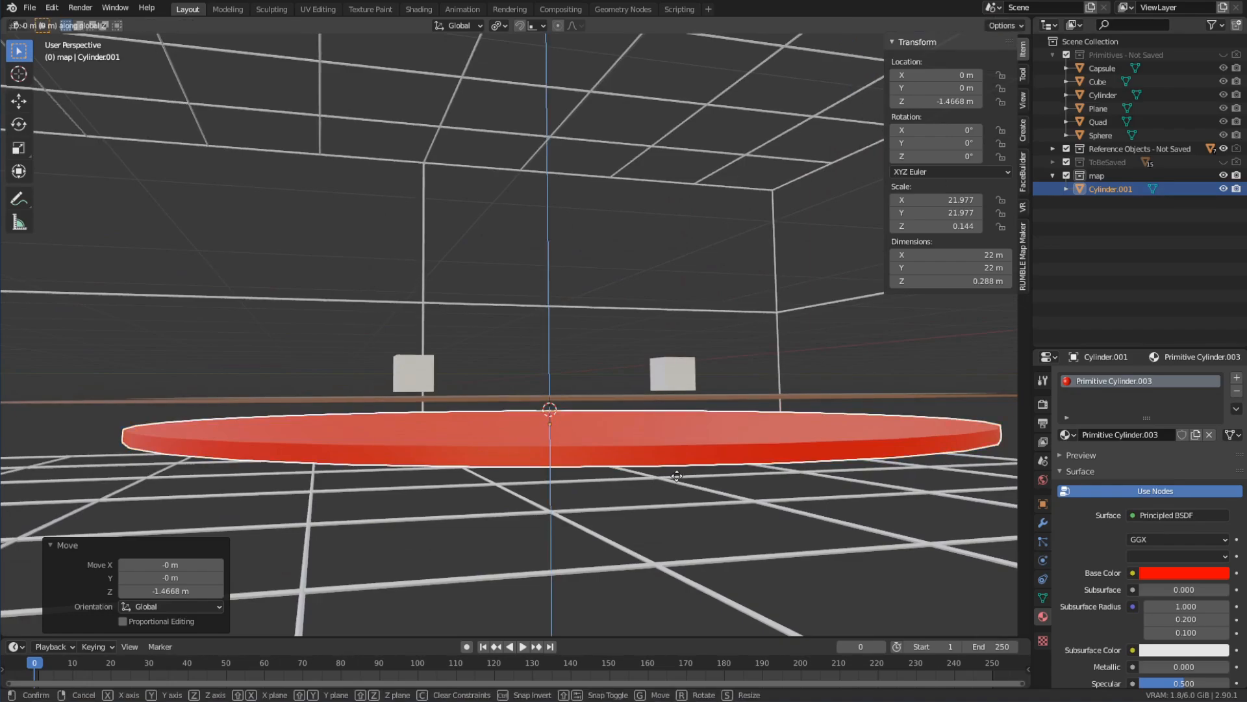
key("s")
key("z")
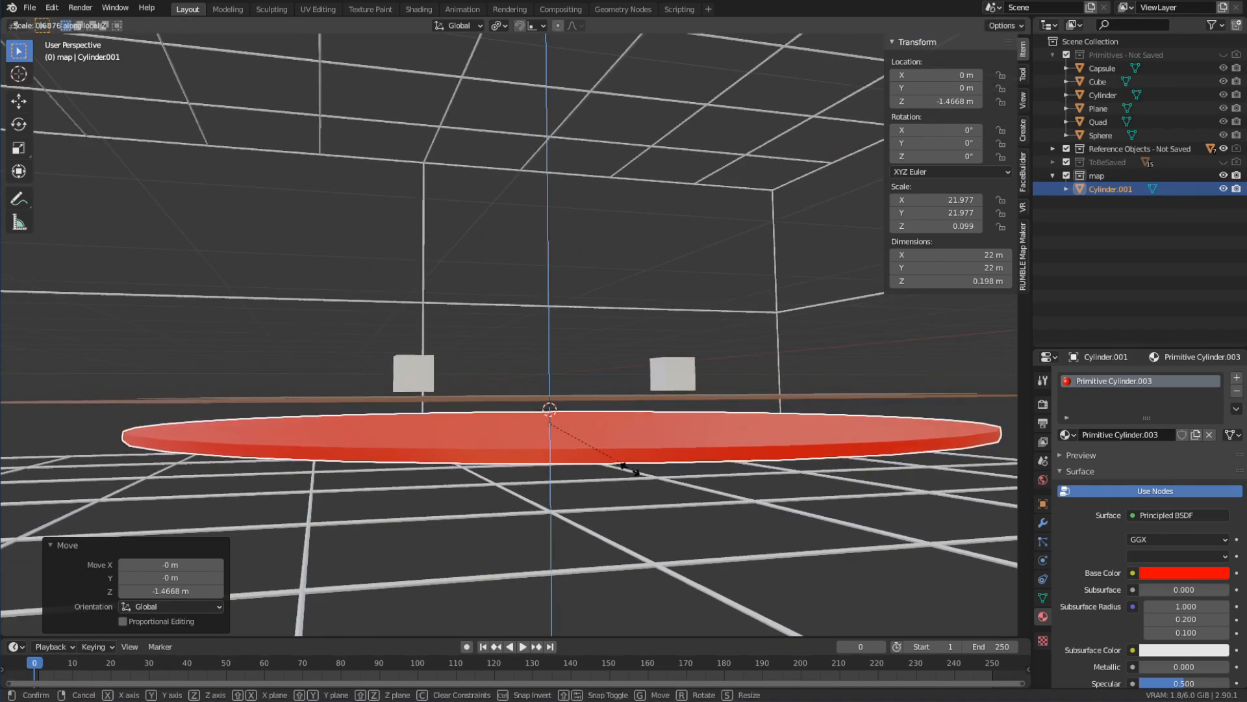
left_click(617, 472)
scroll(692, 415, "down", 3)
middle_click_drag(691, 416, 708, 445)
scroll(846, 332, "down", 1)
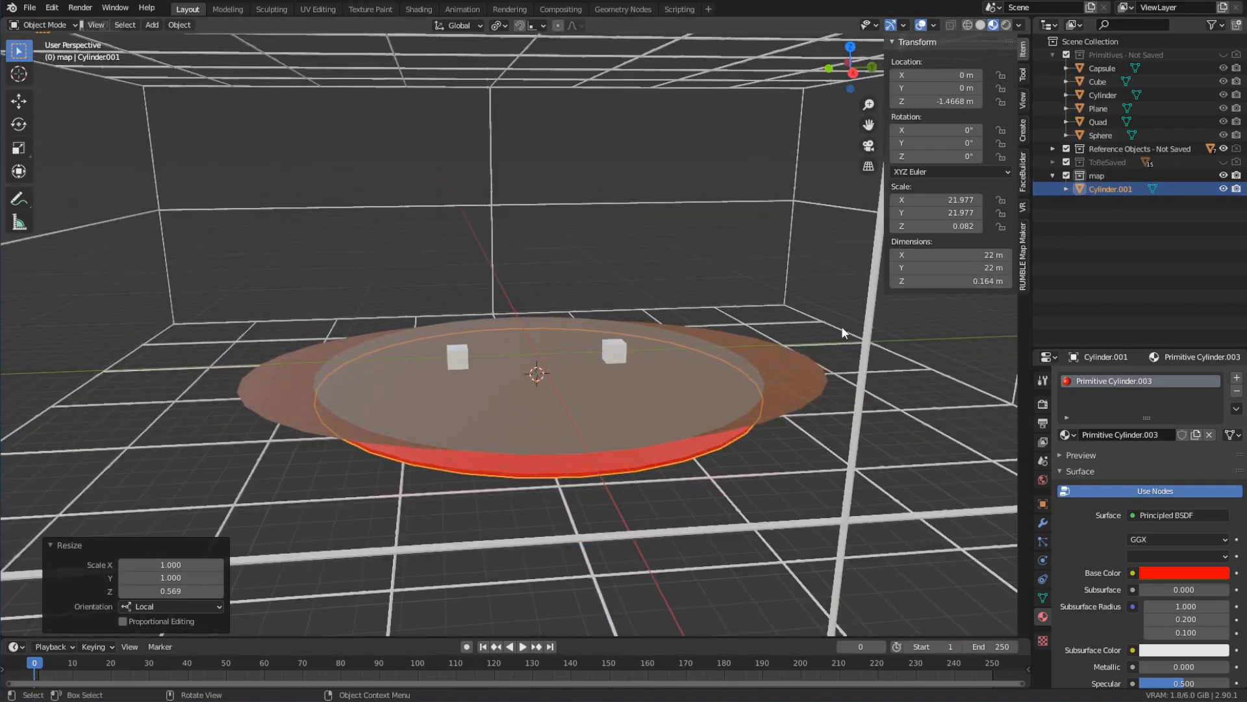
middle_click_drag(845, 332, 754, 407)
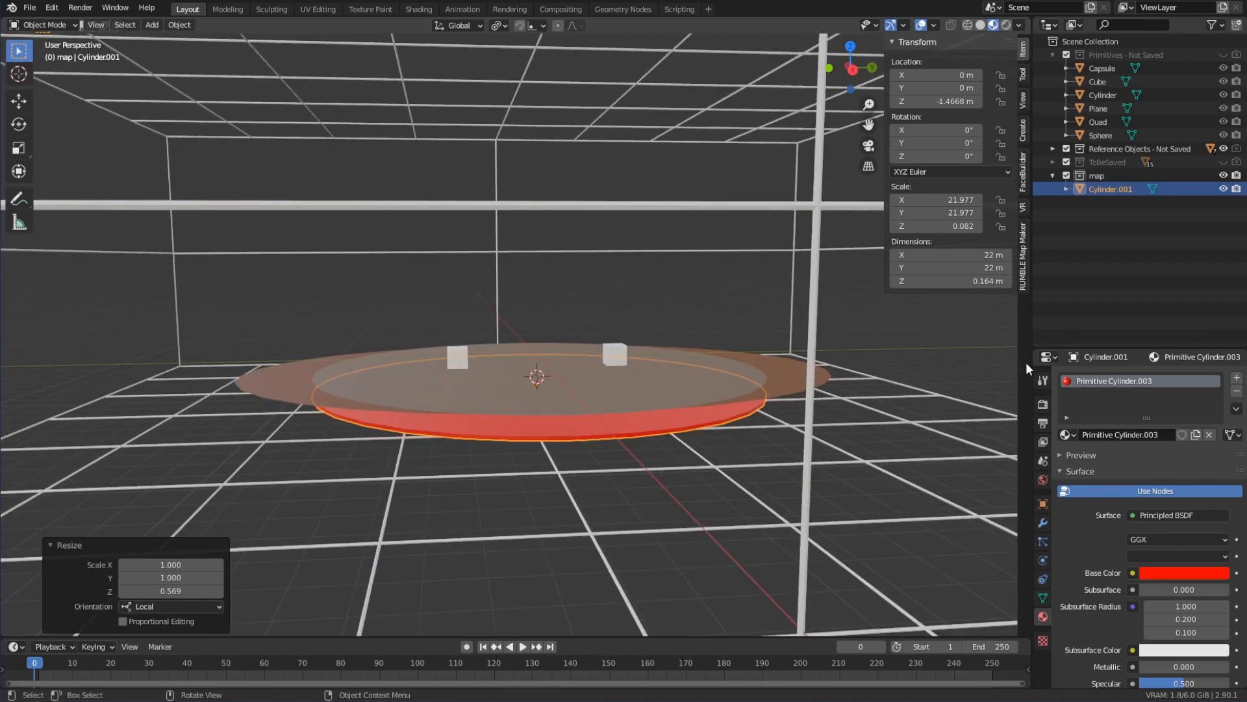
left_click(1110, 188)
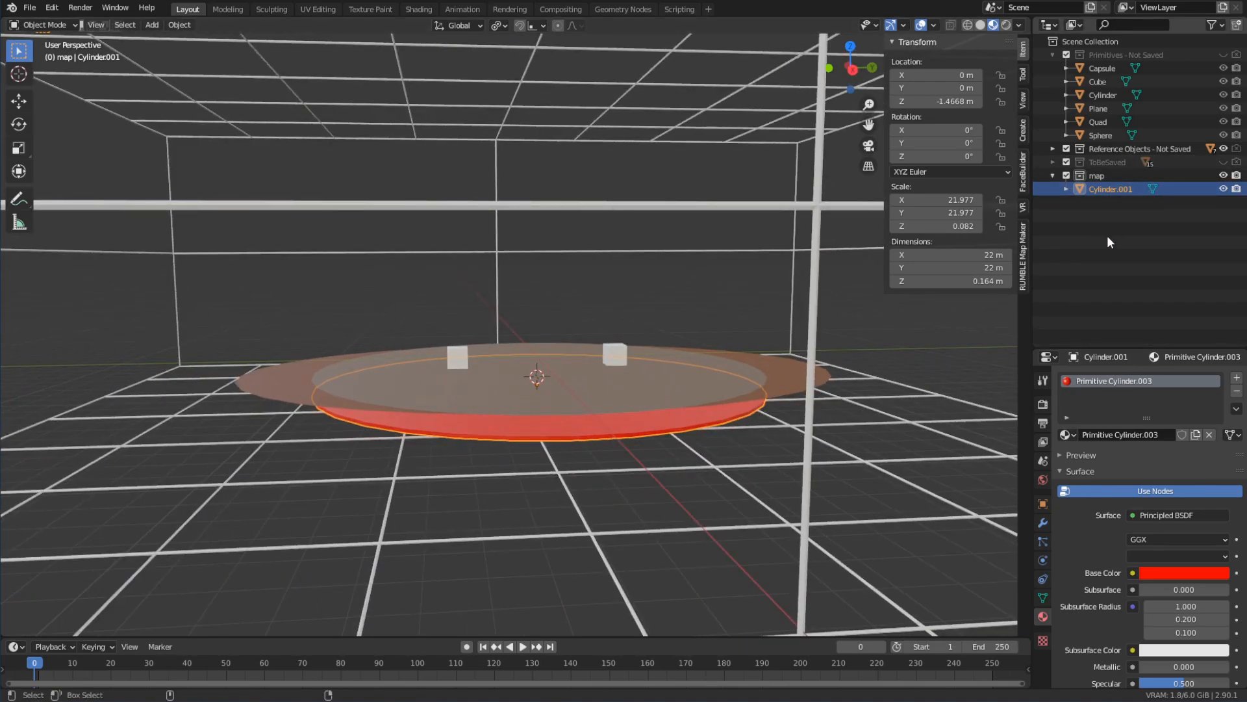
key("ctrl+v")
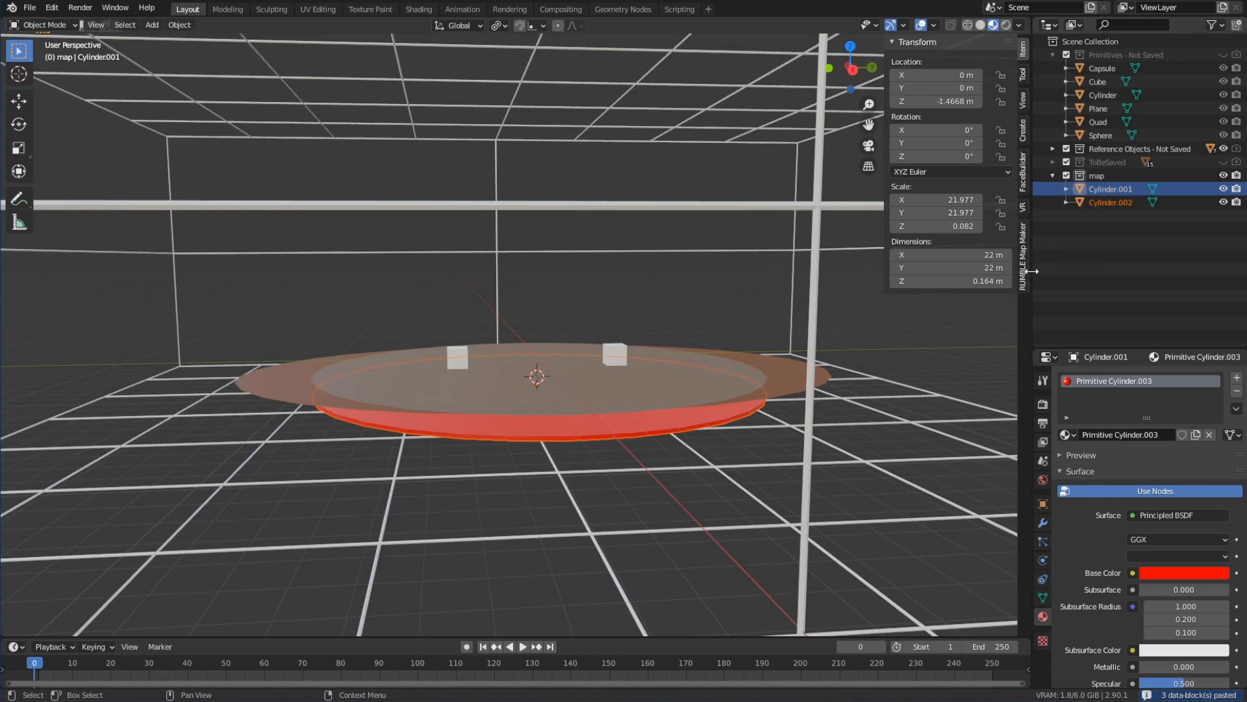
left_click(1112, 201)
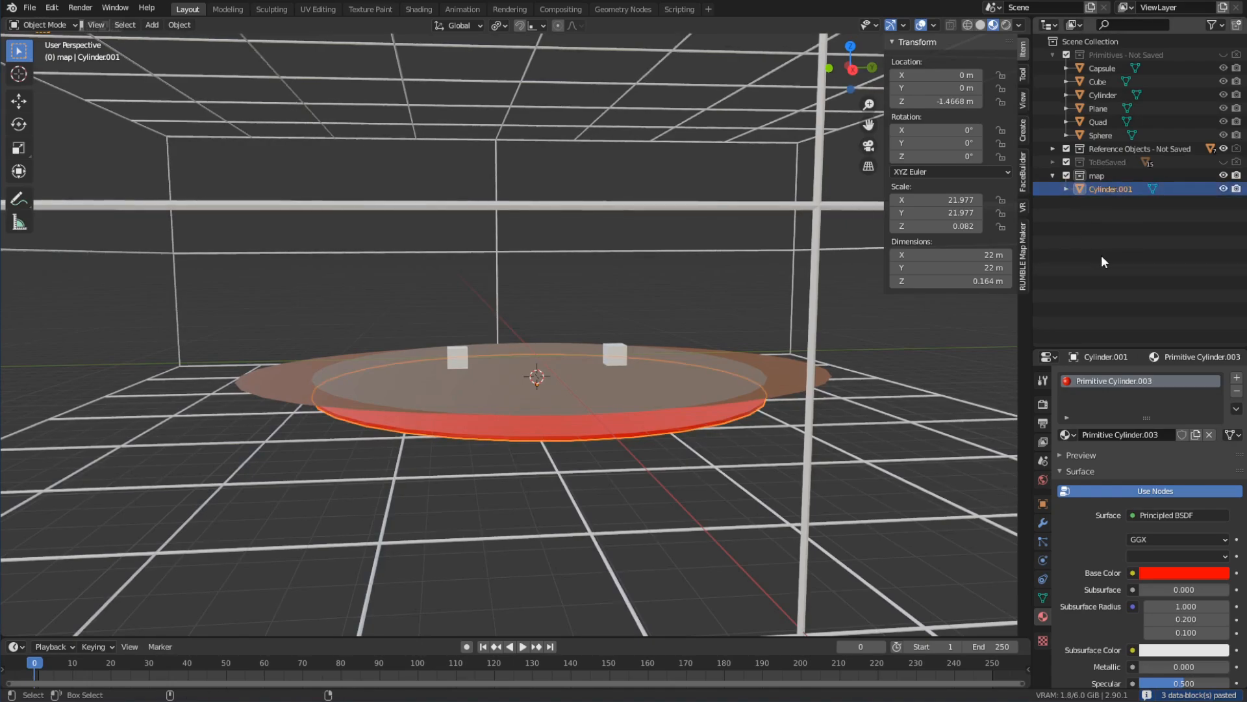
Step: Duplicate the red disc and move the copy about 20.25 m along the Y axis
key("g")
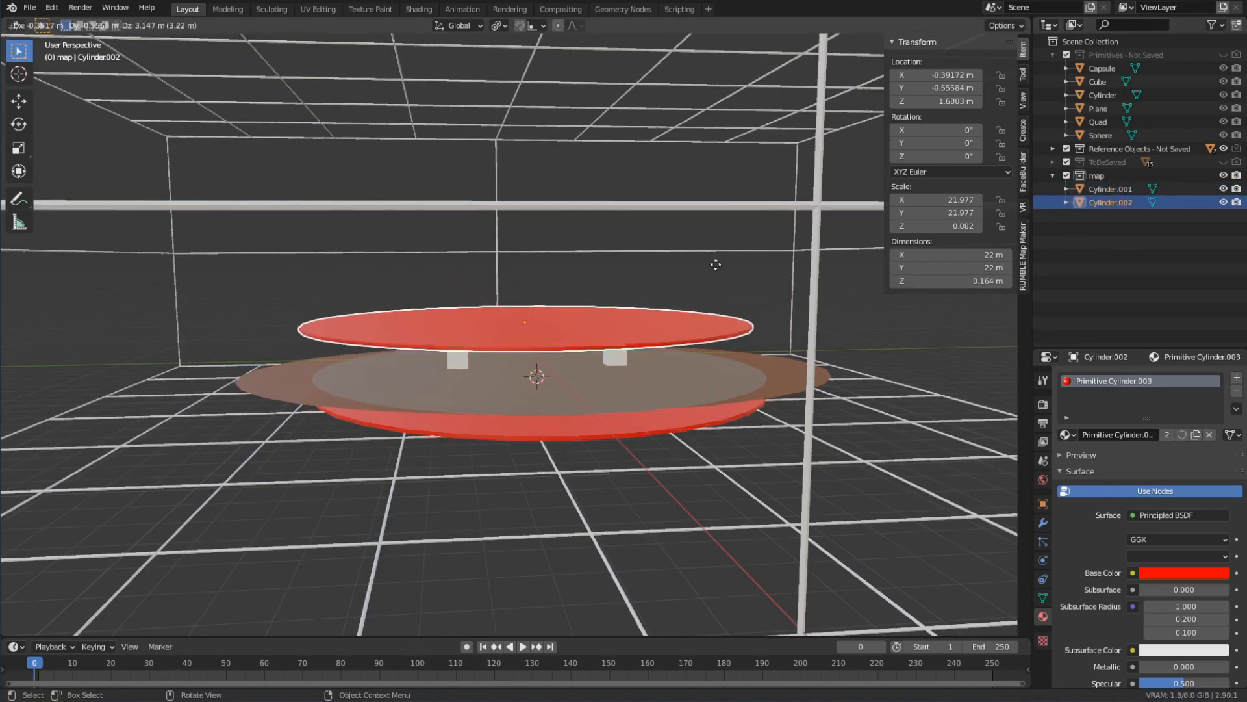
key("y")
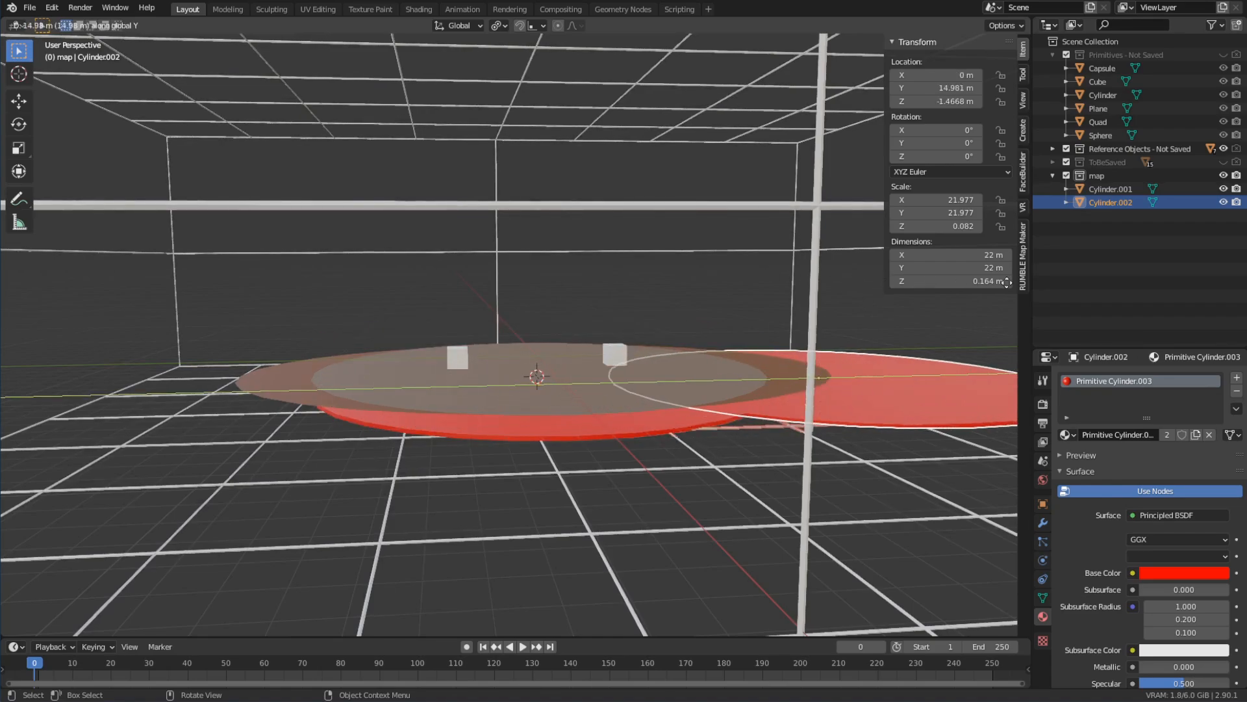
left_click(332, 379)
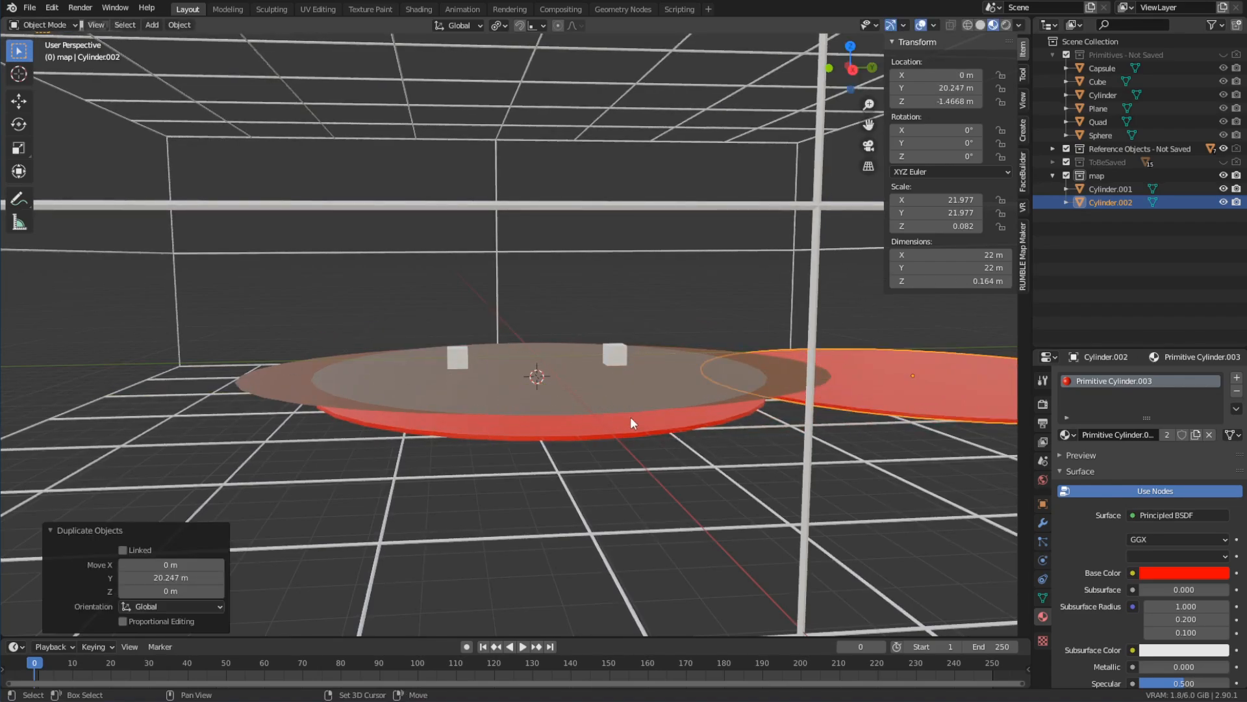
Step: Scale the duplicated red disc in X and Y only to a diameter of about 8.88 m
middle_click_drag(631, 417, 394, 462, "shift")
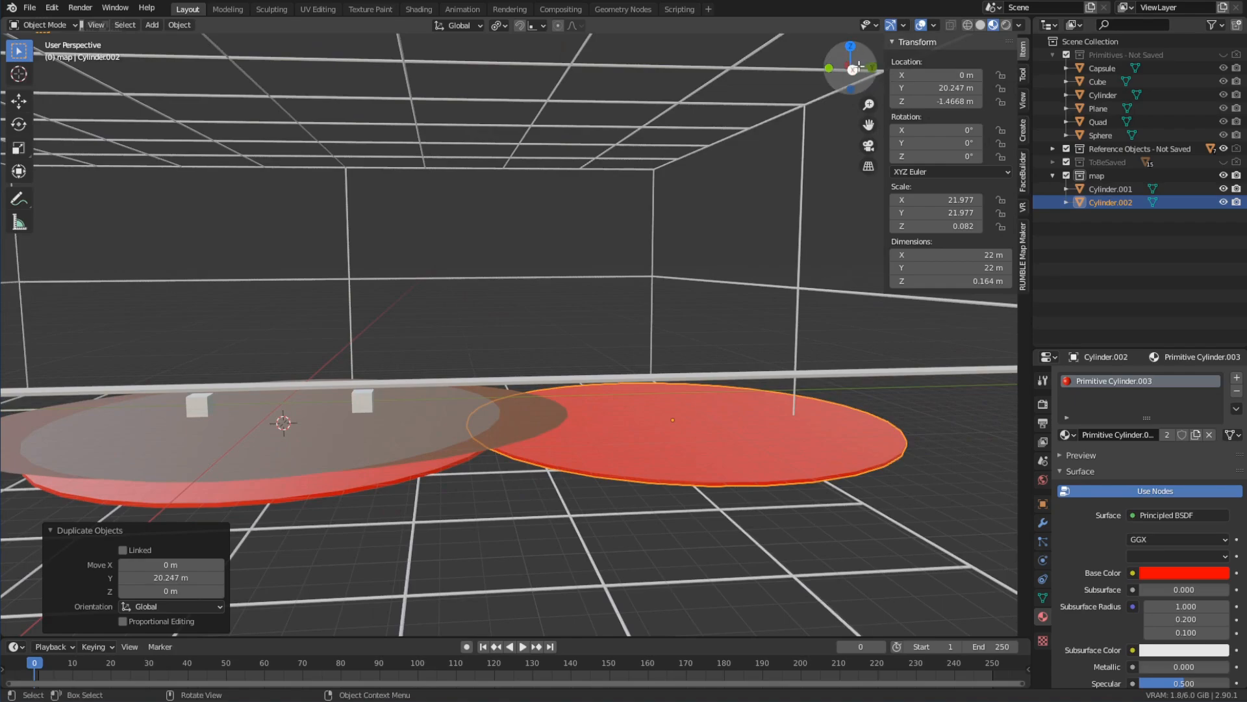
middle_click_drag(835, 415, 840, 457)
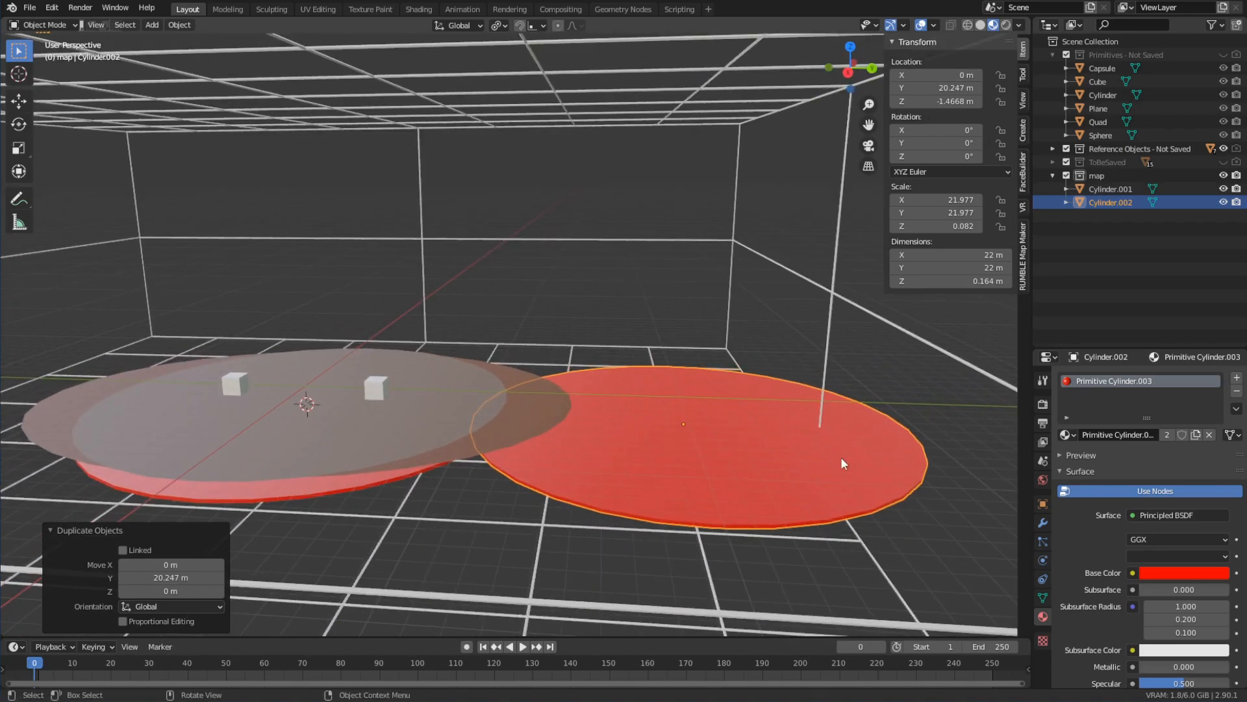
key("s")
key("shift+z")
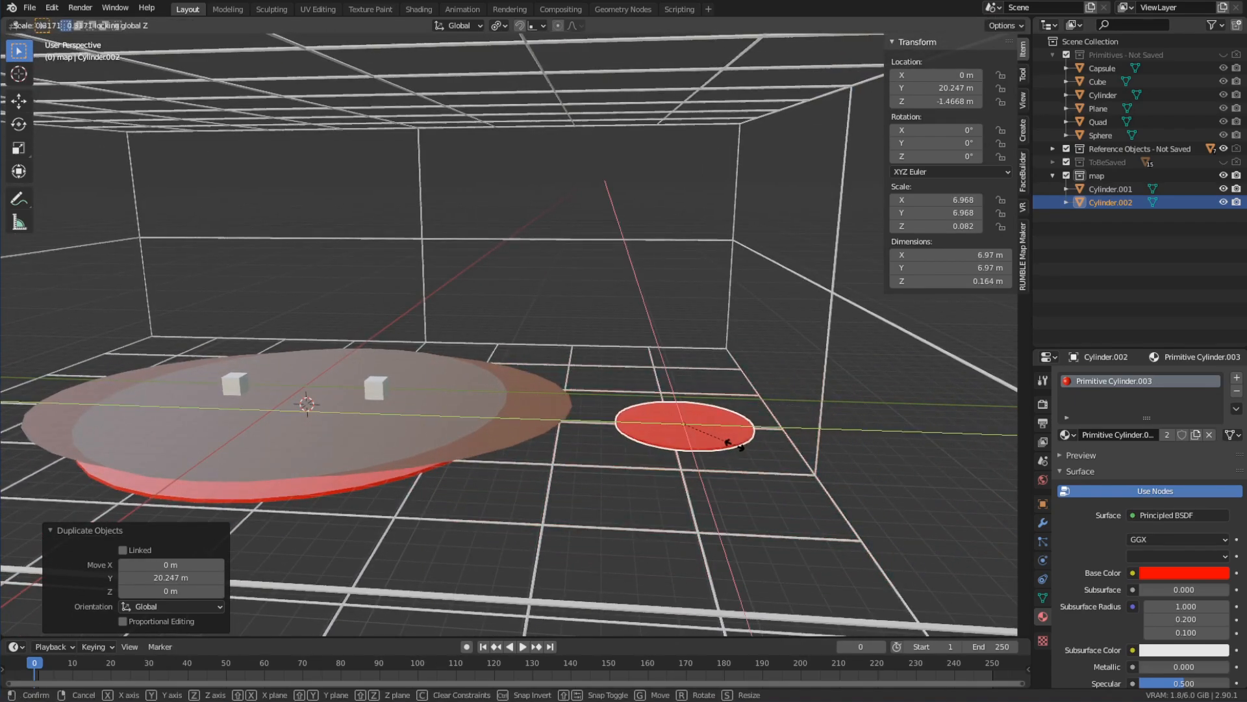
left_click(756, 446)
Step: Move the small red disc along Y by about -1.19 m, closer to the large disc
key("g")
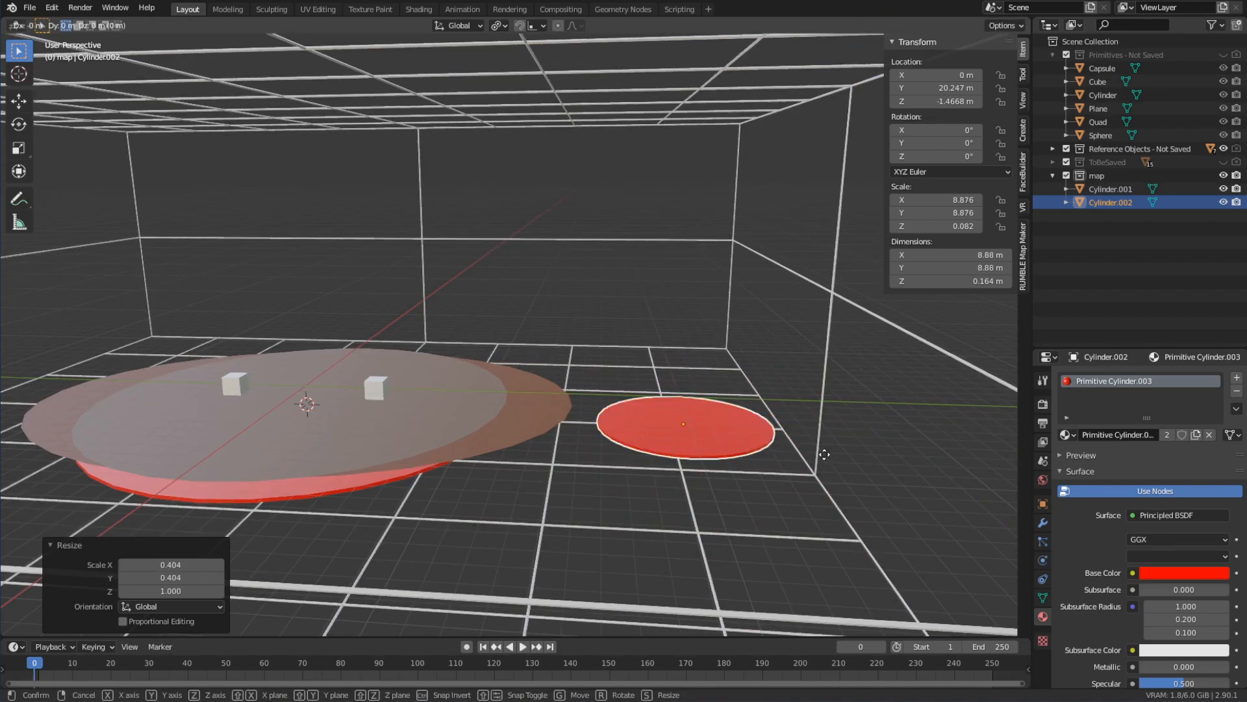
key("y")
left_click(803, 452)
Step: Hide the Reference Objects collection so that only the two red discs are displayed
mouse_move(766, 456)
middle_mouse_down()
mouse_move(770, 419)
mouse_move(752, 432)
mouse_move(766, 480)
middle_mouse_up()
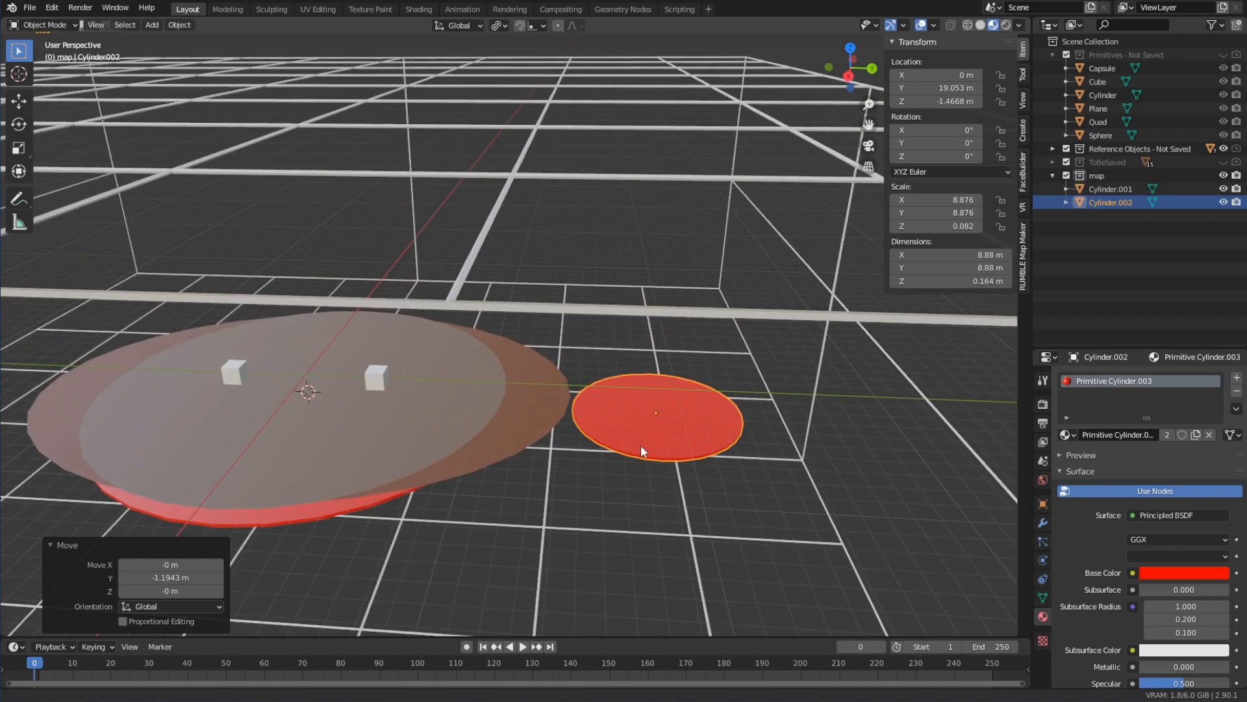
middle_click_drag(559, 443, 700, 412, "shift")
scroll(624, 384, "down", 2)
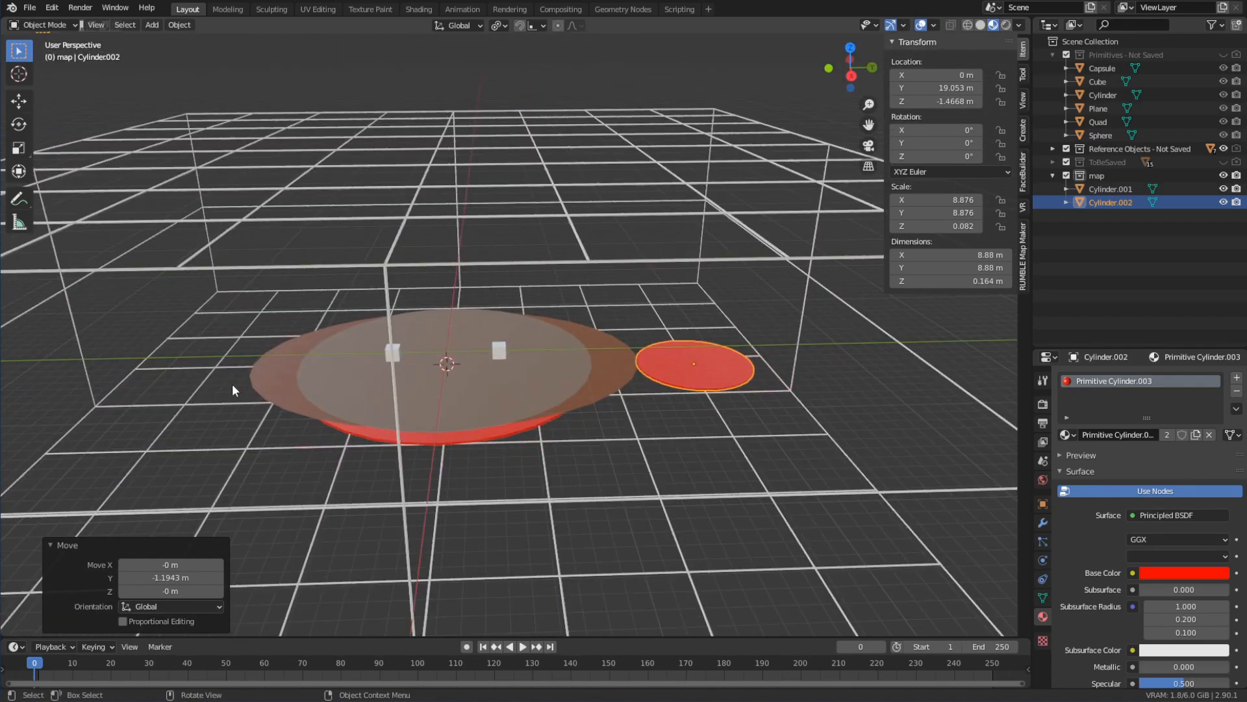
middle_click_drag(573, 427, 576, 427, "shift")
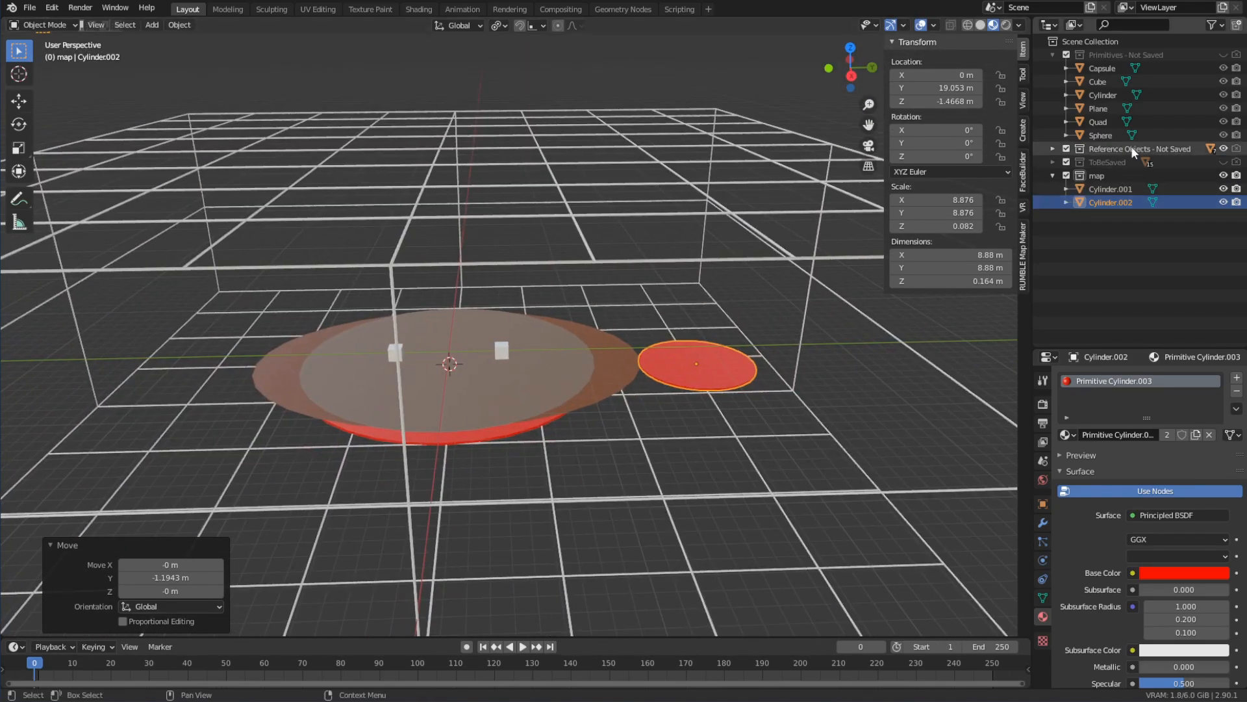
left_click(1223, 149)
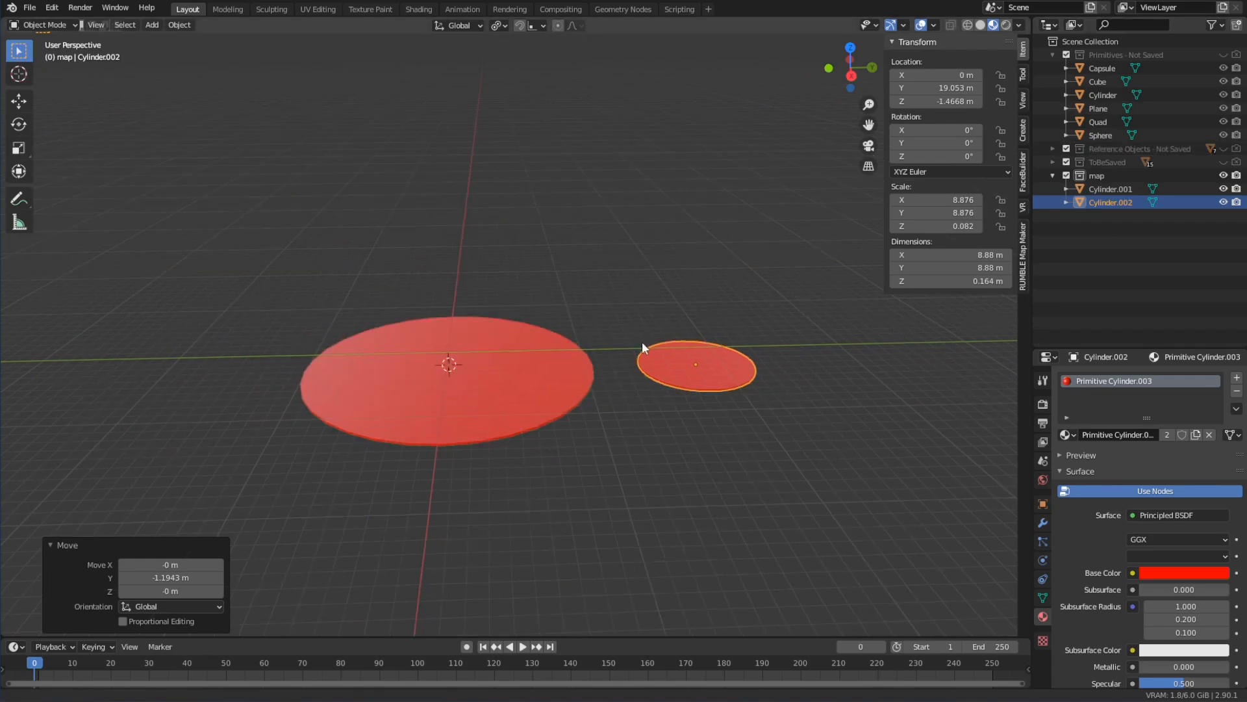
Step: Select the large red disc and snap the 3D cursor to its origin with Cursor to Selected
middle_click_drag(643, 351, 615, 368)
scroll(494, 385, "up", 2)
scroll(494, 385, "up", 1)
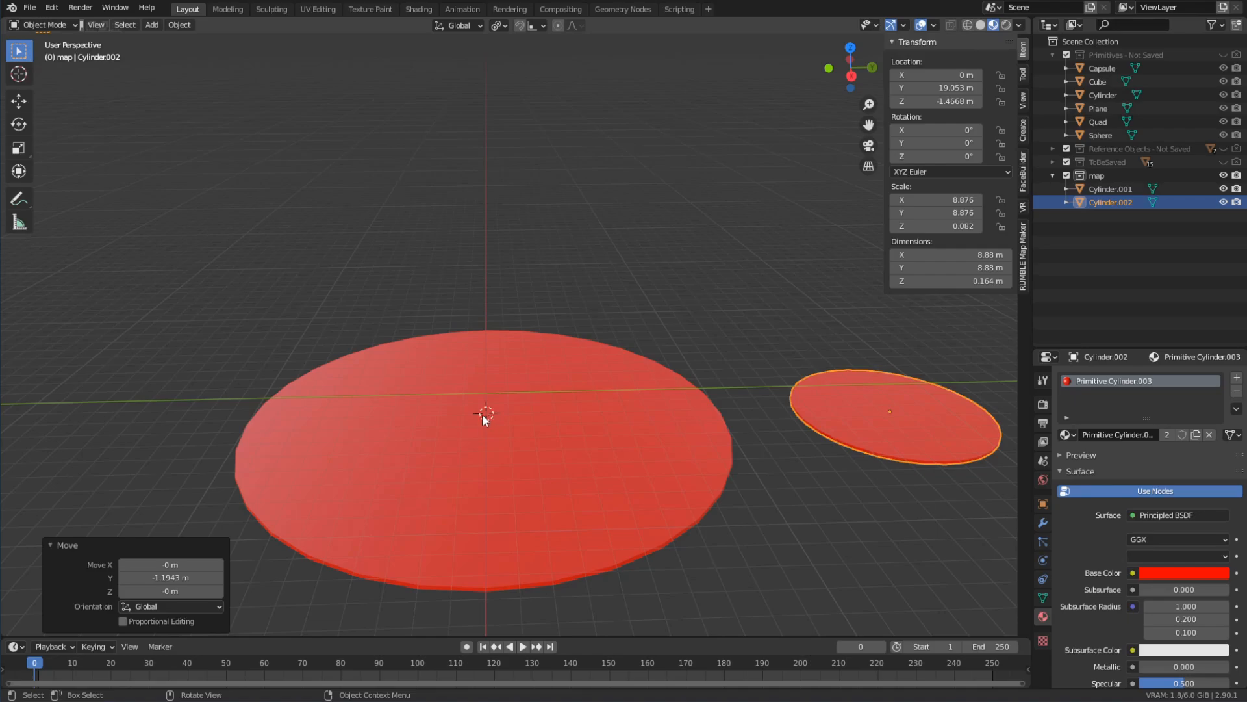
left_click(589, 415)
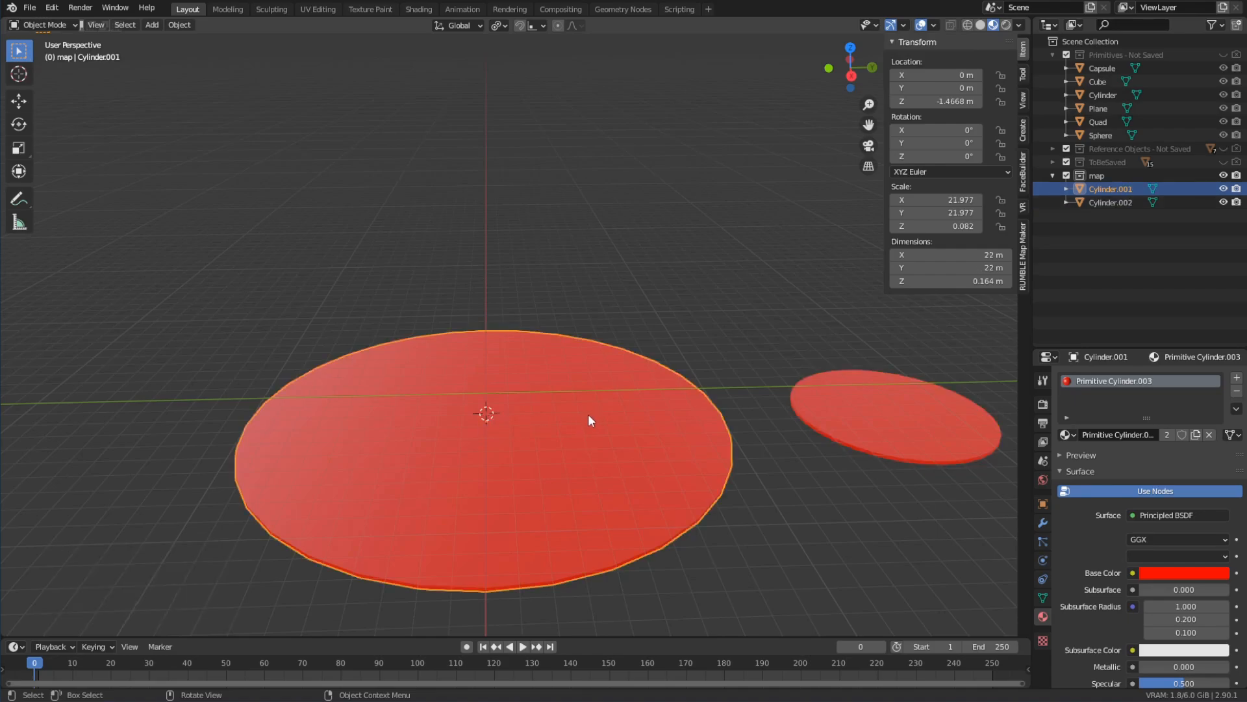
key("shift+s")
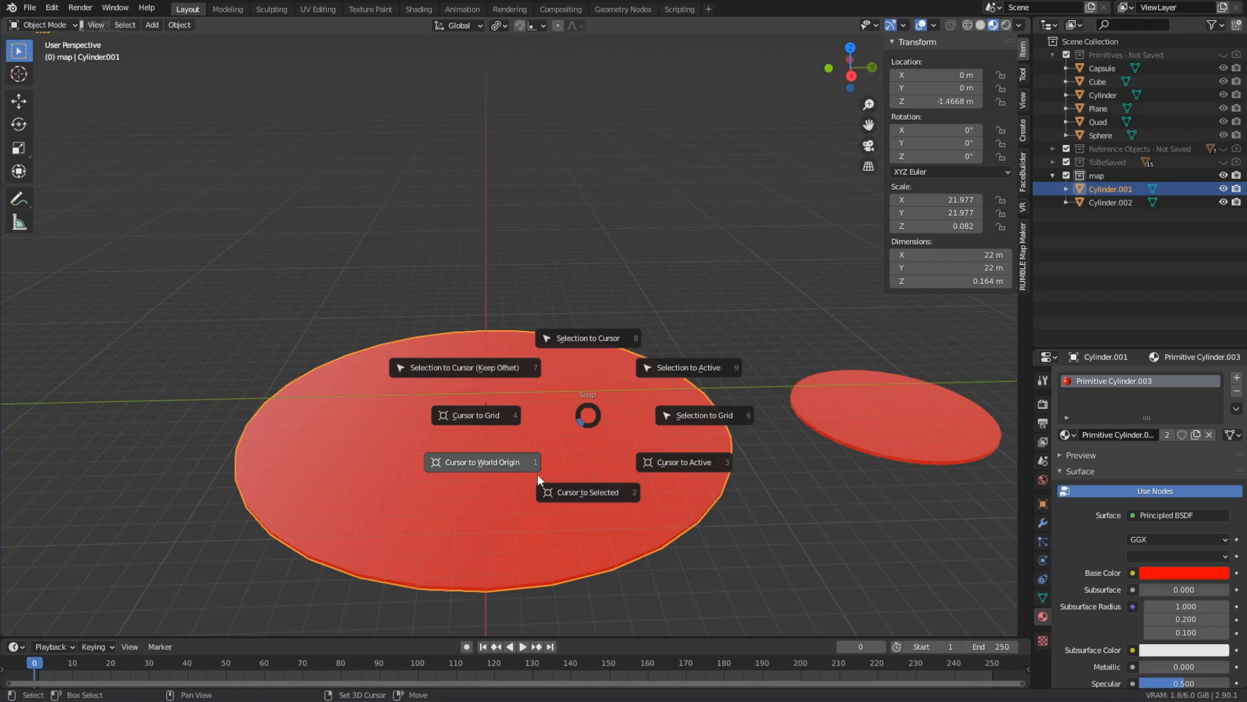
left_click(598, 496)
Step: Select the small red disc and set the transform orientation to Local
middle_click_drag(509, 417, 524, 445)
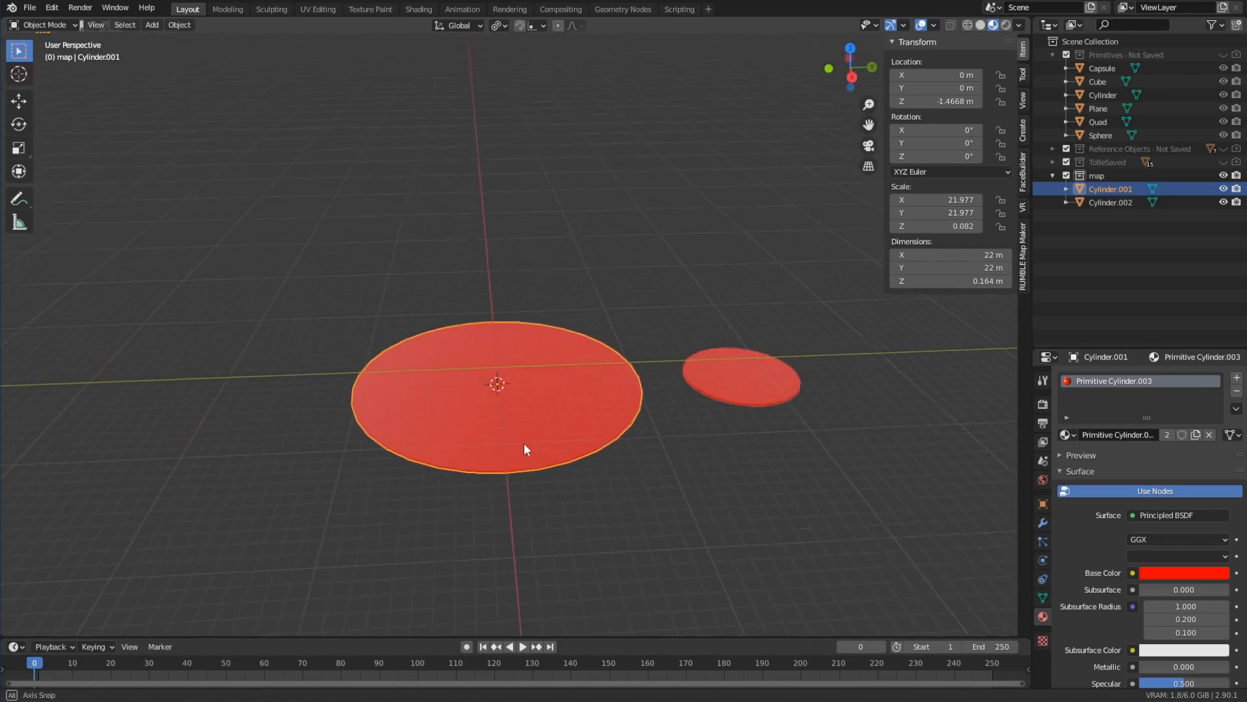
scroll(583, 384, "up", 1)
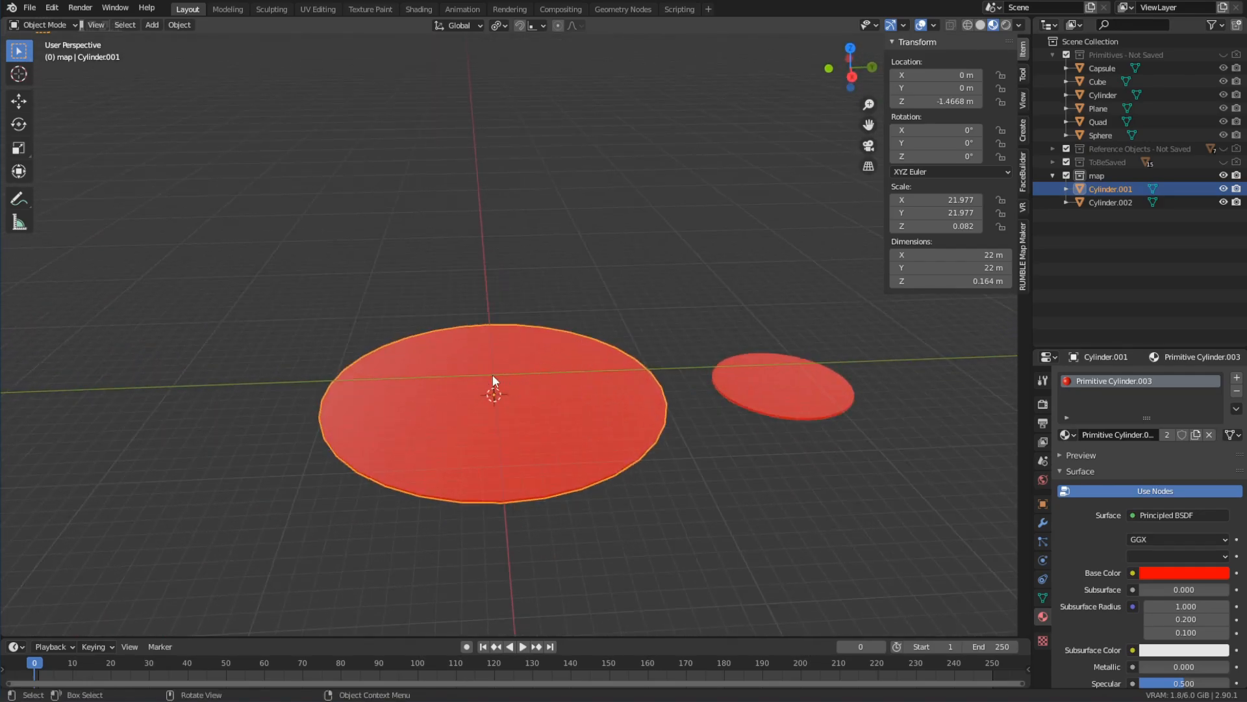
left_click(805, 381)
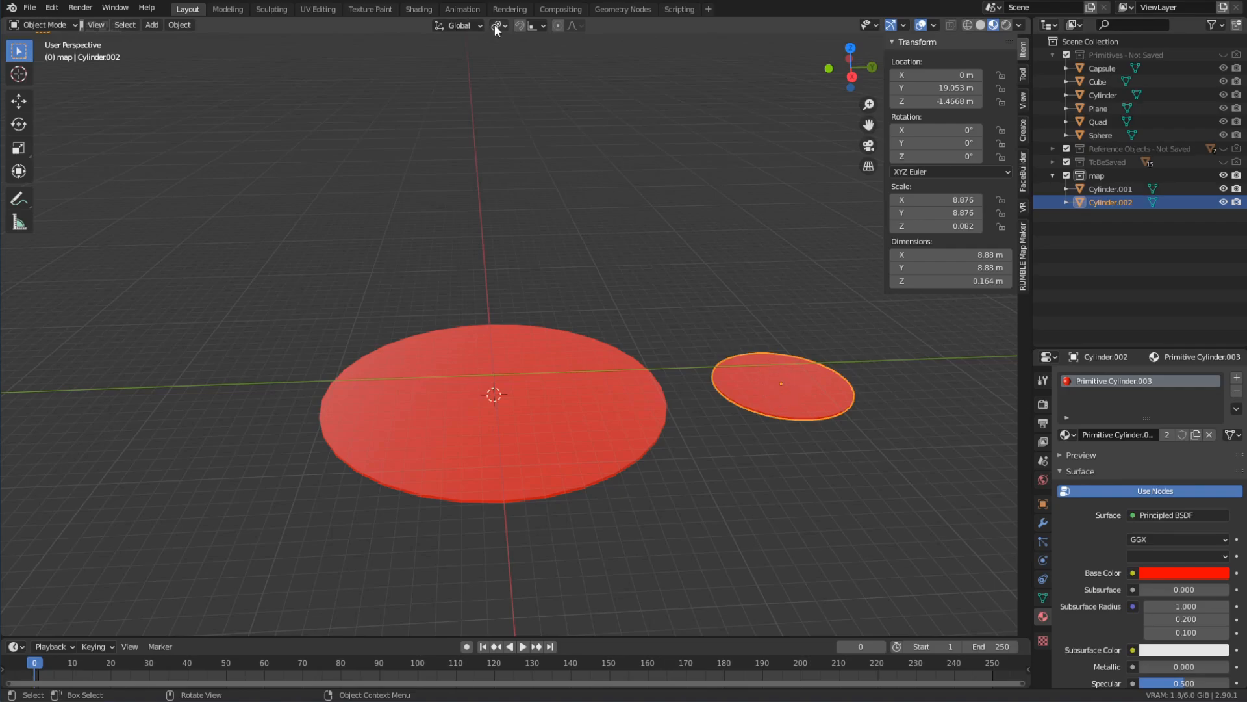
left_click(462, 25)
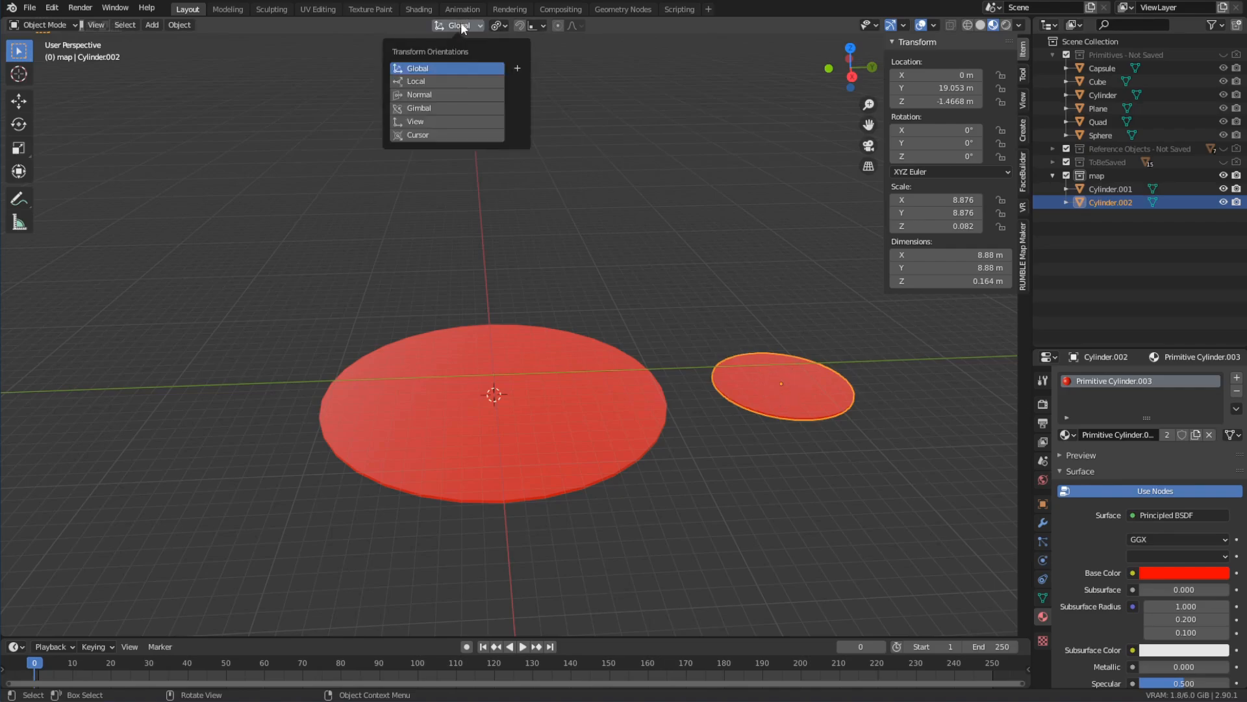
left_click(447, 79)
left_click(443, 67)
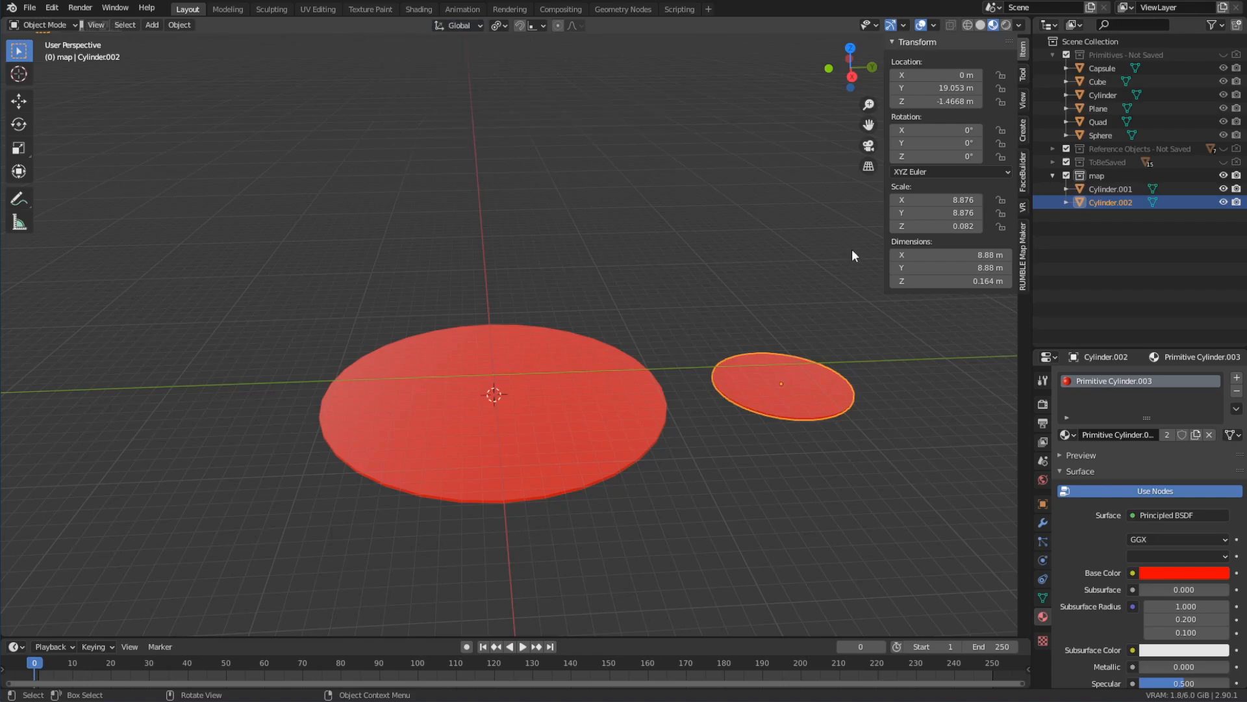
middle_click_drag(796, 325, 546, 297, "shift")
scroll(549, 293, "up", 3)
middle_click_drag(692, 292, 568, 299, "shift")
scroll(568, 276, "up", 2)
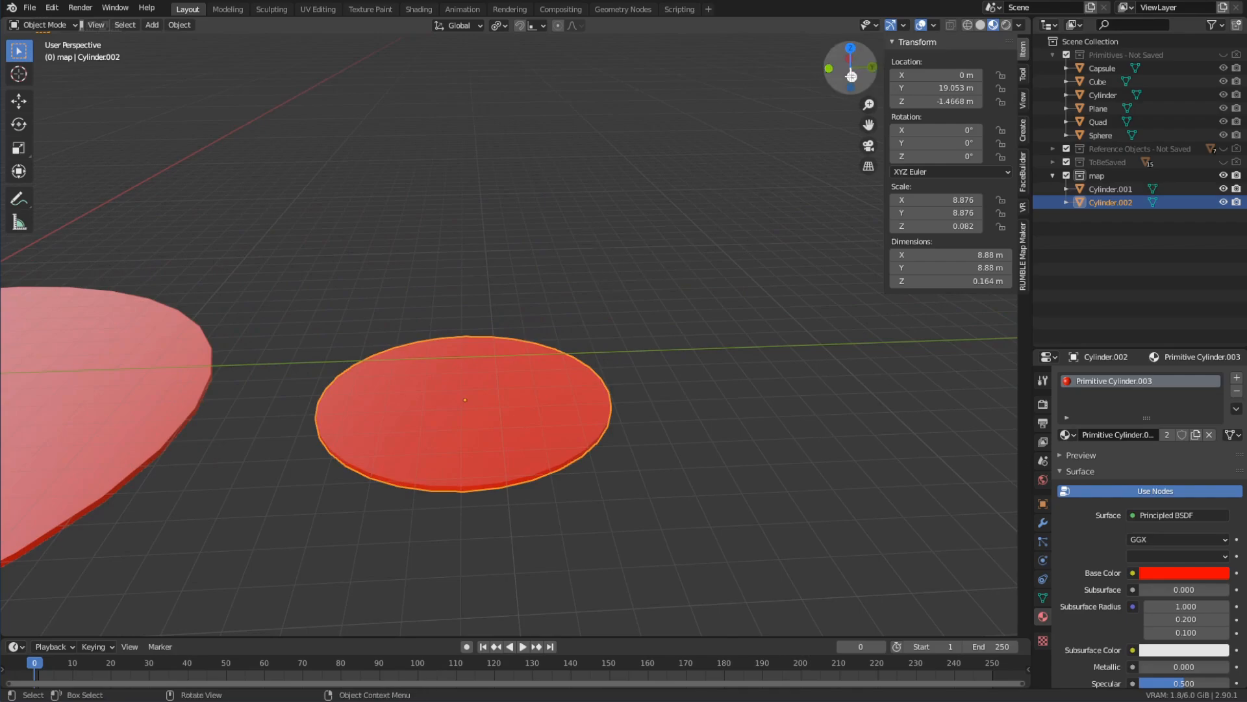
left_click(459, 24)
left_click(454, 81)
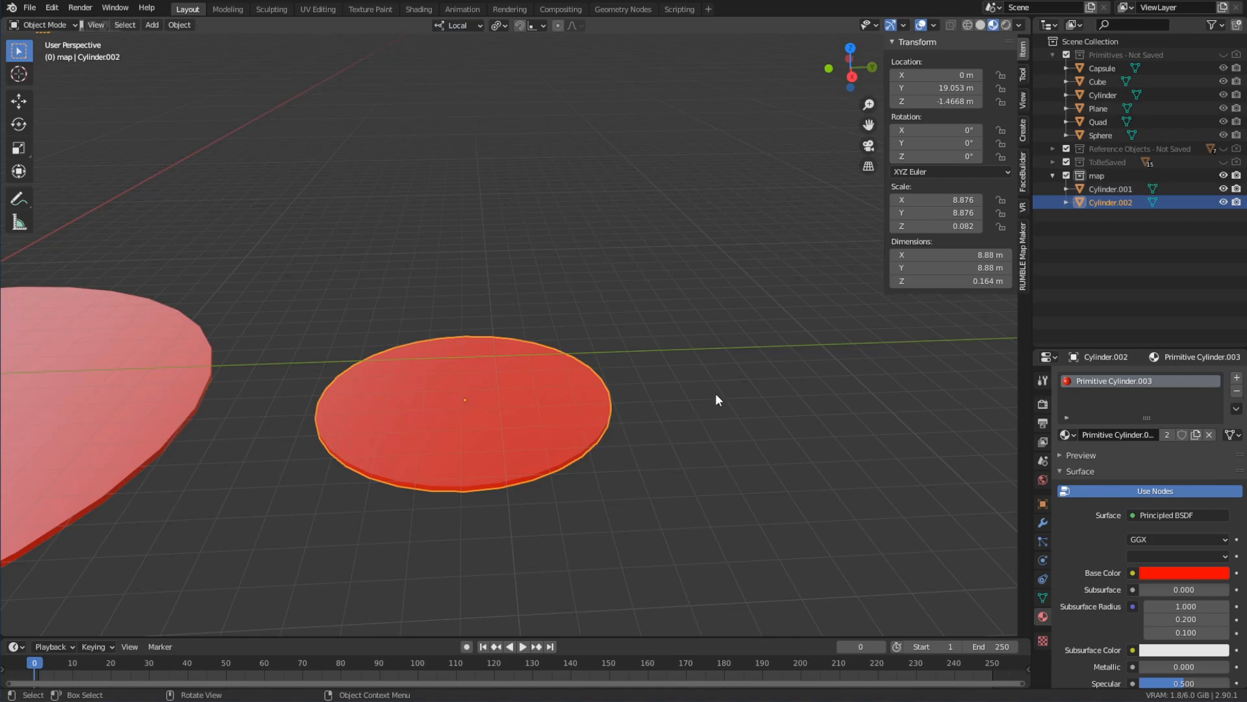
Step: Rotate the small red disc about -62.1° around the view axis to tilt it steeply
middle_click_drag(715, 399, 747, 500)
key("r")
left_click(544, 334)
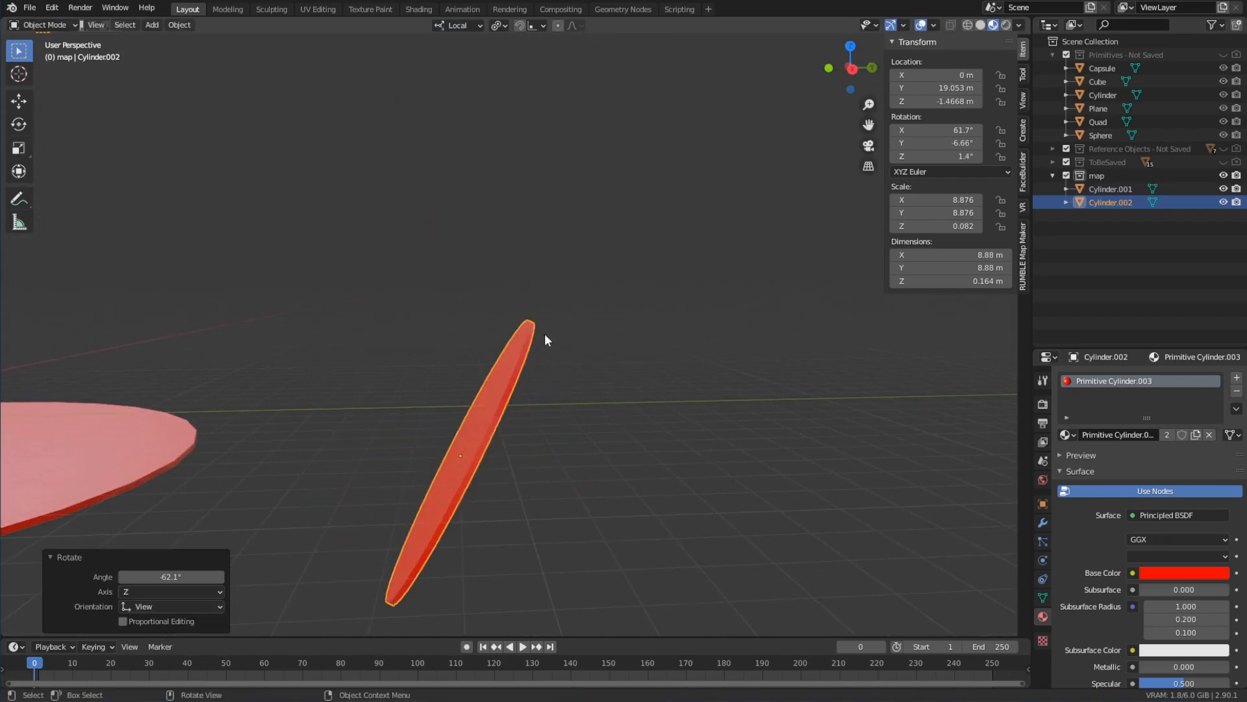
Step: Try scaling the tilted disc along its local Z axis, and cancel the scaling
key("s")
key("z")
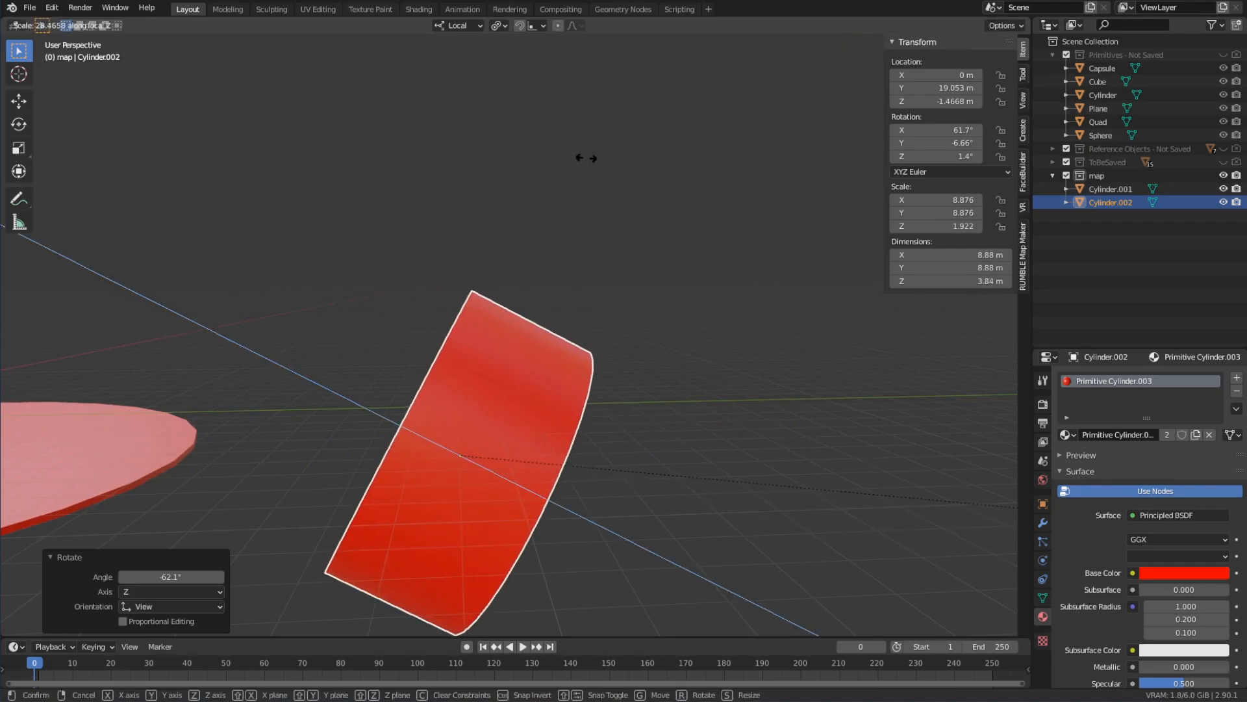
key("Escape")
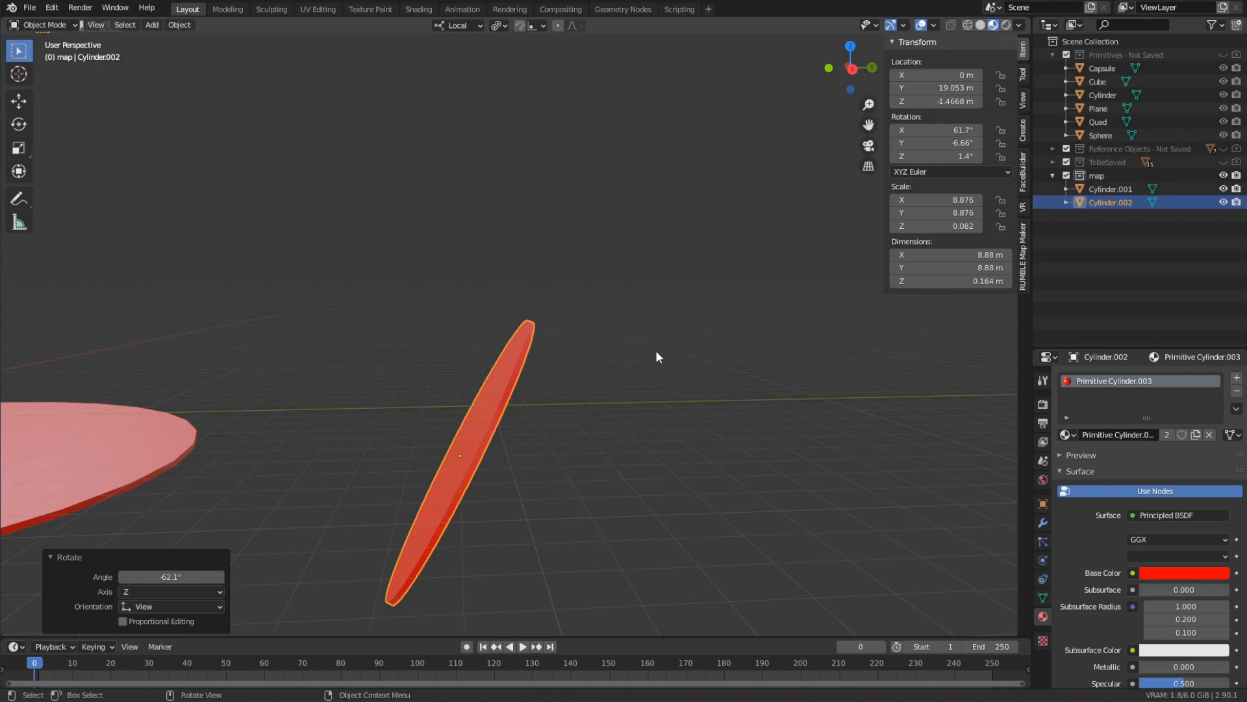
Step: Switch the transform orientation to Global and try scaling the tilted disc along global Z, and cancel the scaling
left_click(460, 26)
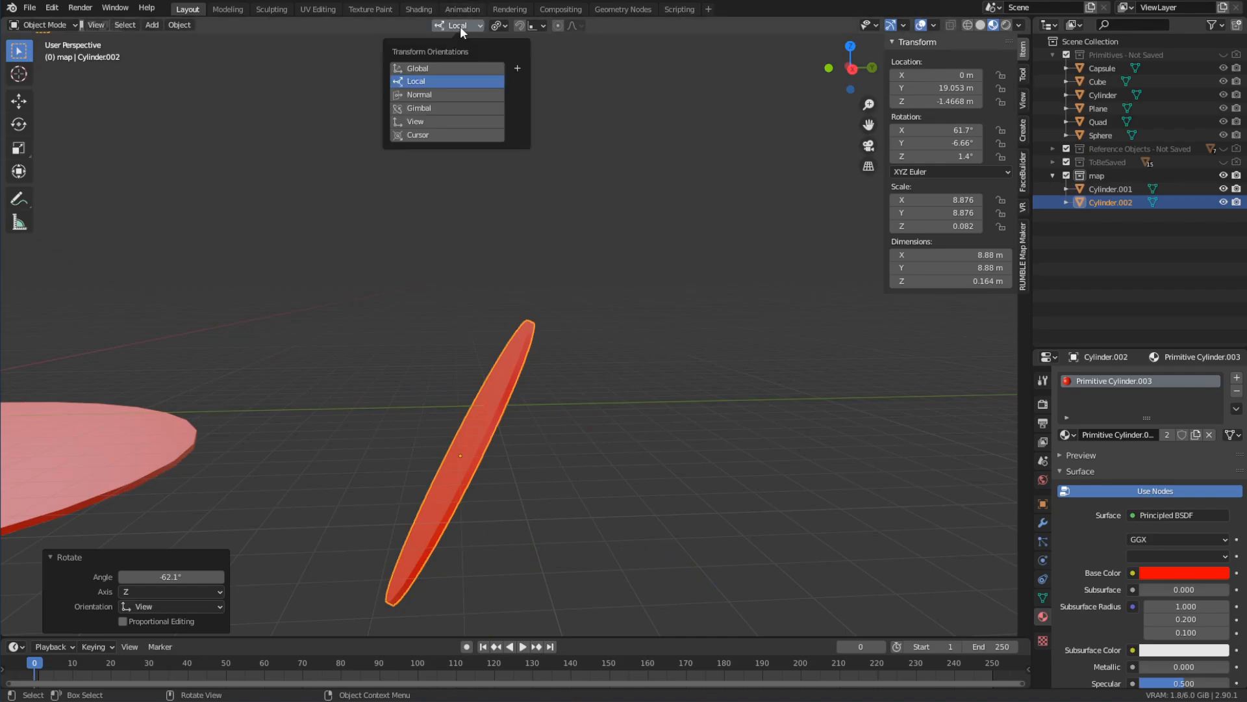
left_click(450, 64)
key("s")
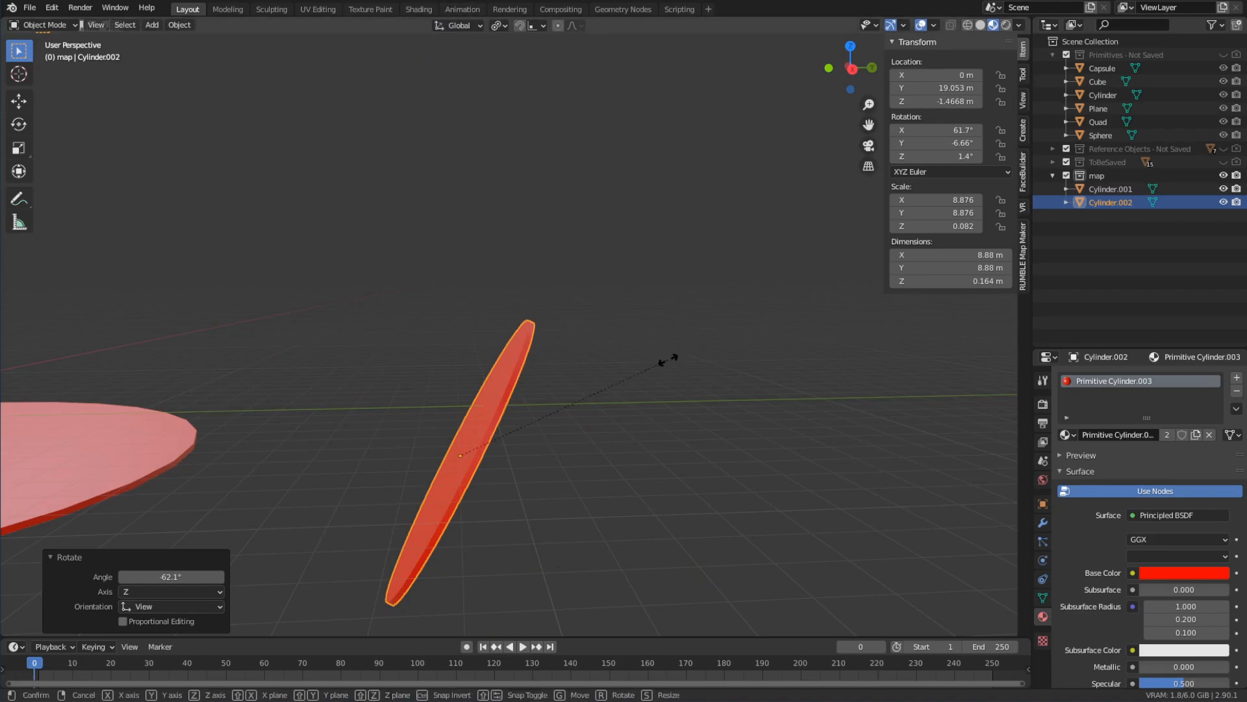
key("z")
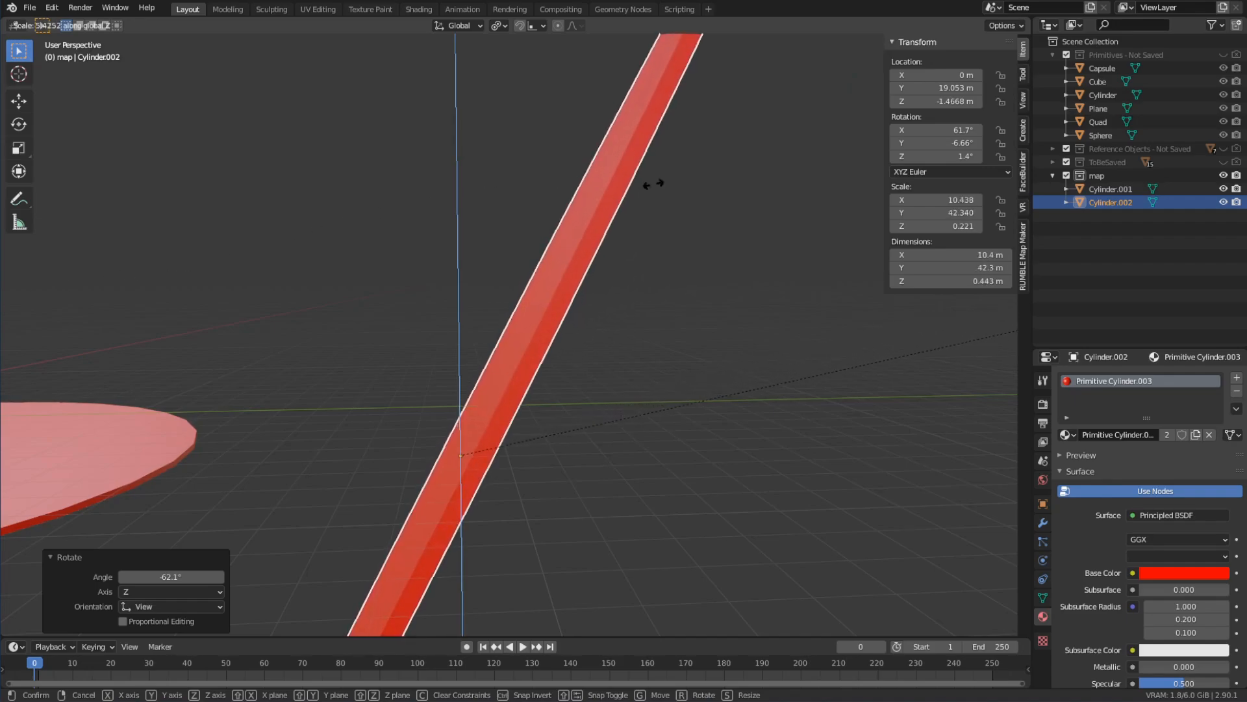
key("Escape")
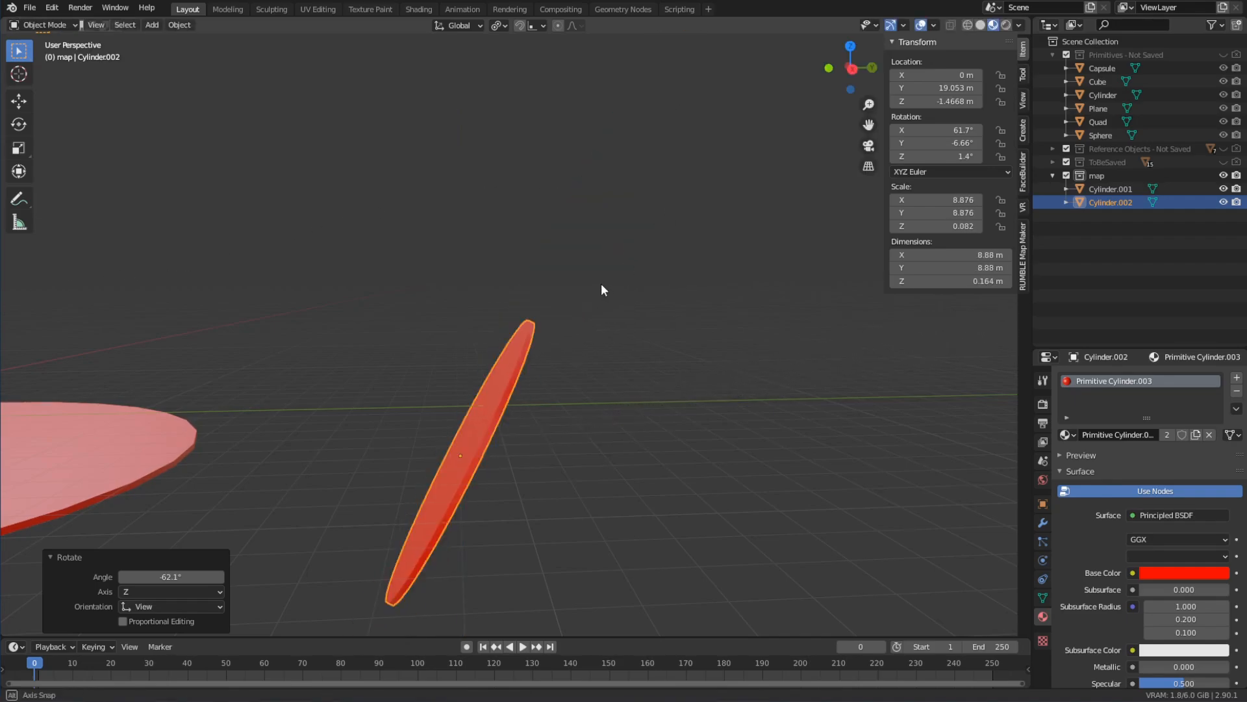
Step: Undo the switch to Global orientation and the small disc's rotation
middle_click_drag(601, 283, 597, 316)
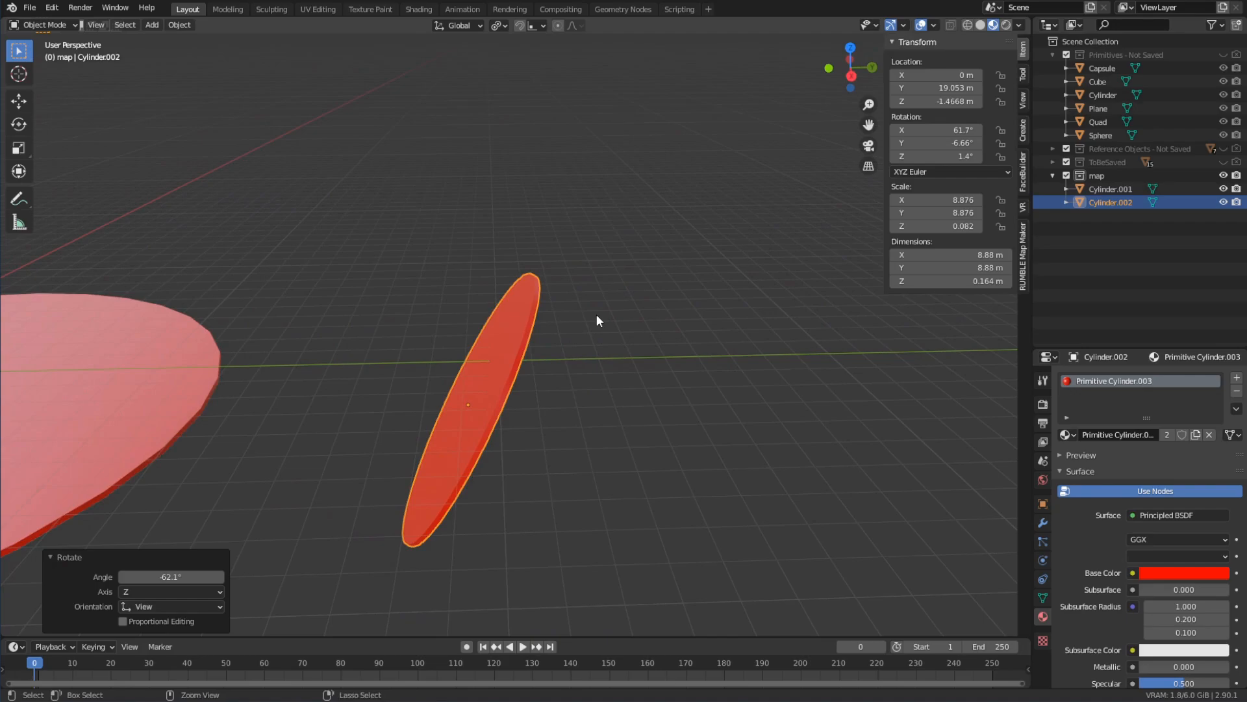
key("ctrl+z")
key("ctrl+z")
middle_click_drag(556, 362, 509, 405)
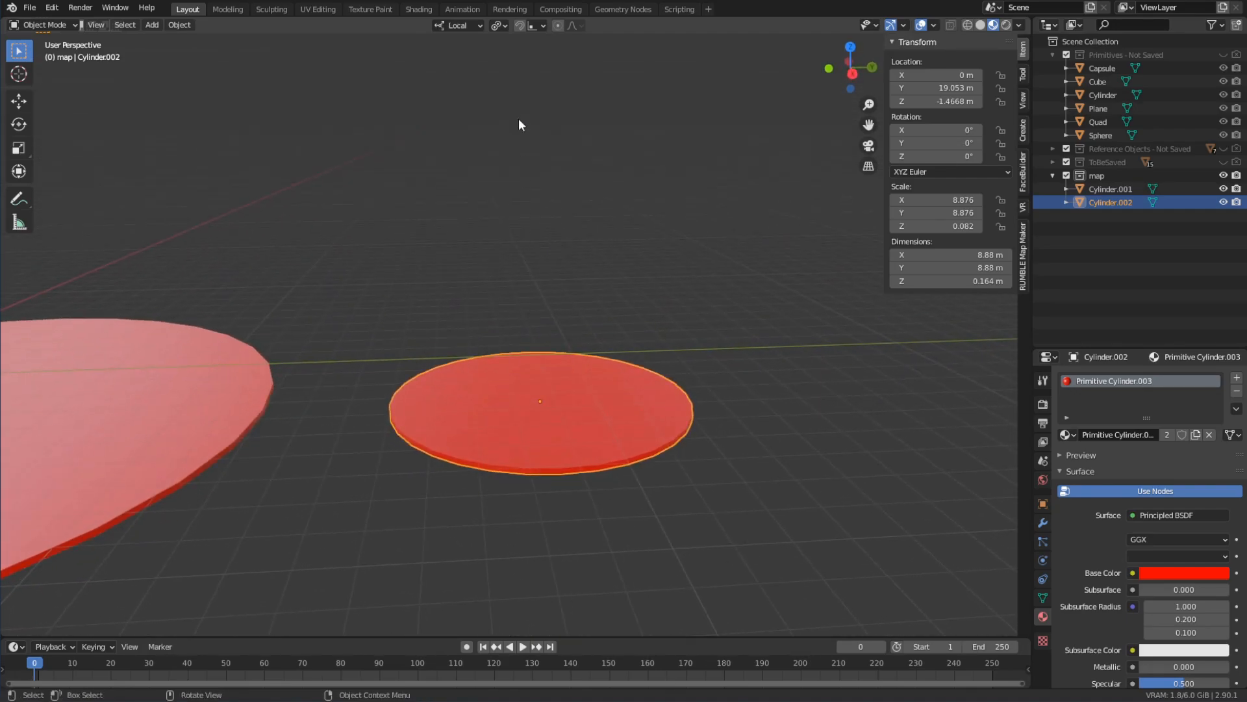
Step: Set the transform pivot point to the 3D Cursor
middle_click_drag(525, 234, 640, 181, "shift")
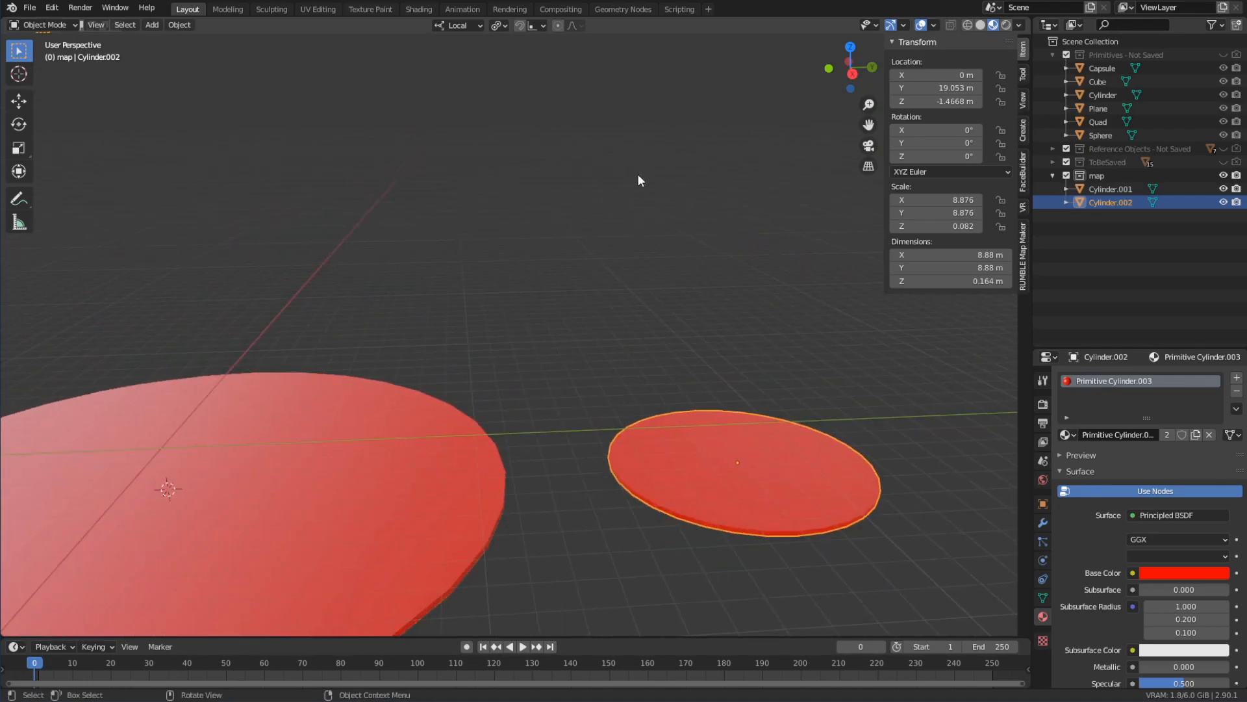
left_click(499, 26)
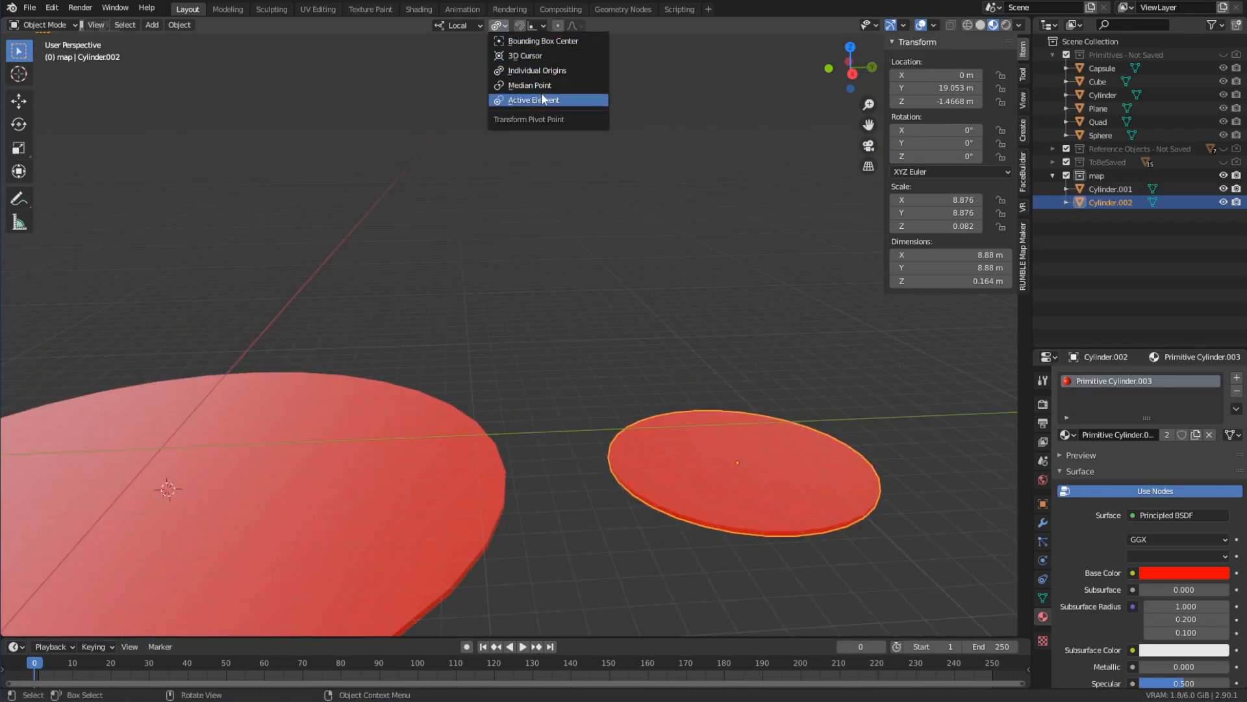
left_click(547, 56)
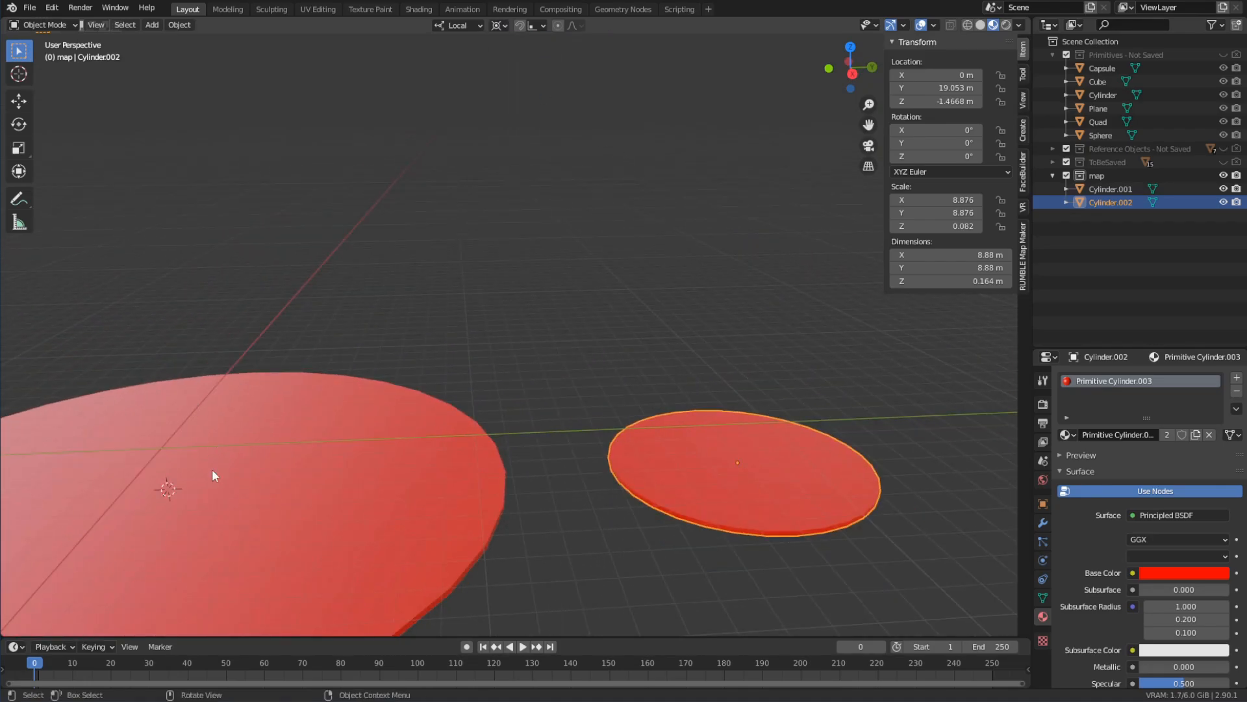
scroll(369, 376, "down", 5)
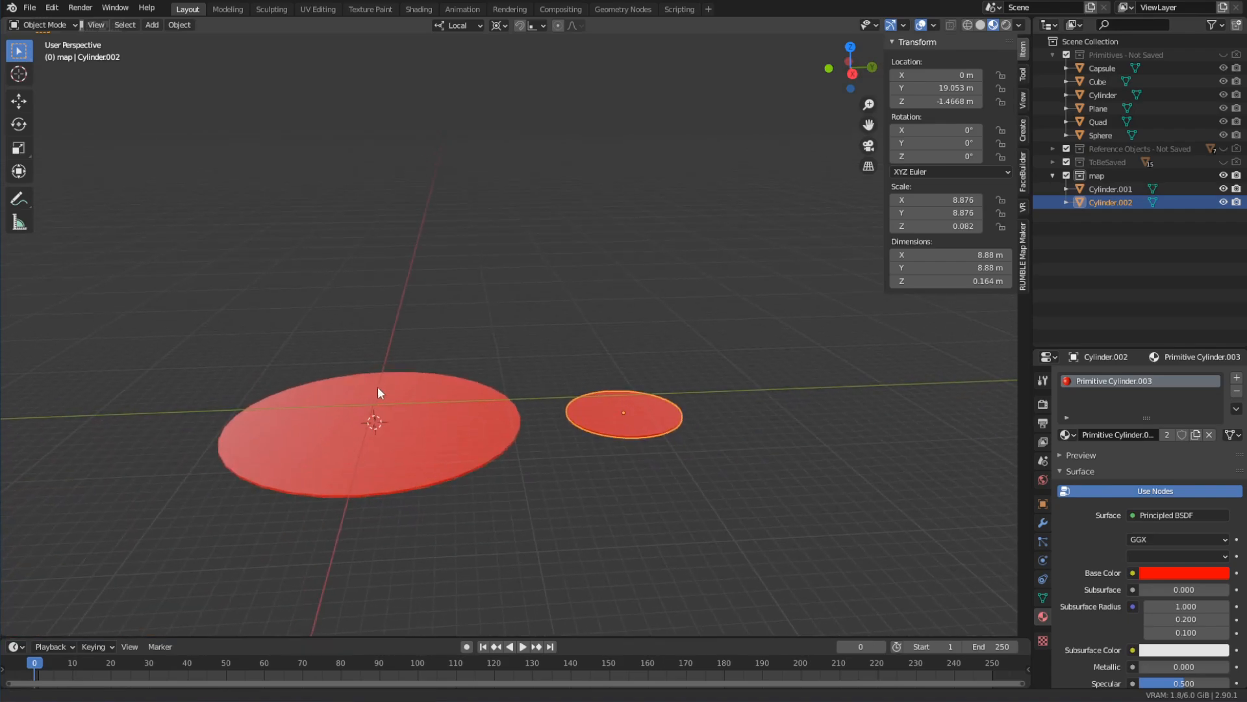
Step: Try rotating the small disc around the 3D cursor, freely and about its Z axis, and cancel the rotation
key("r")
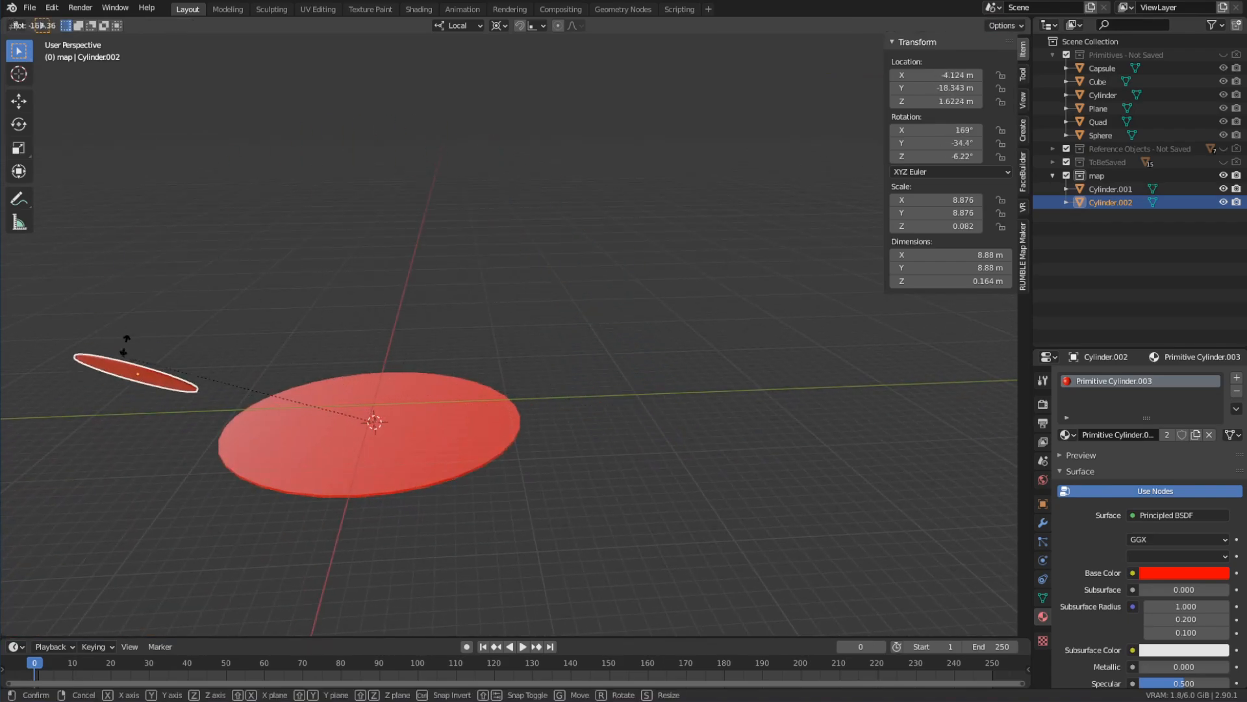
key("z")
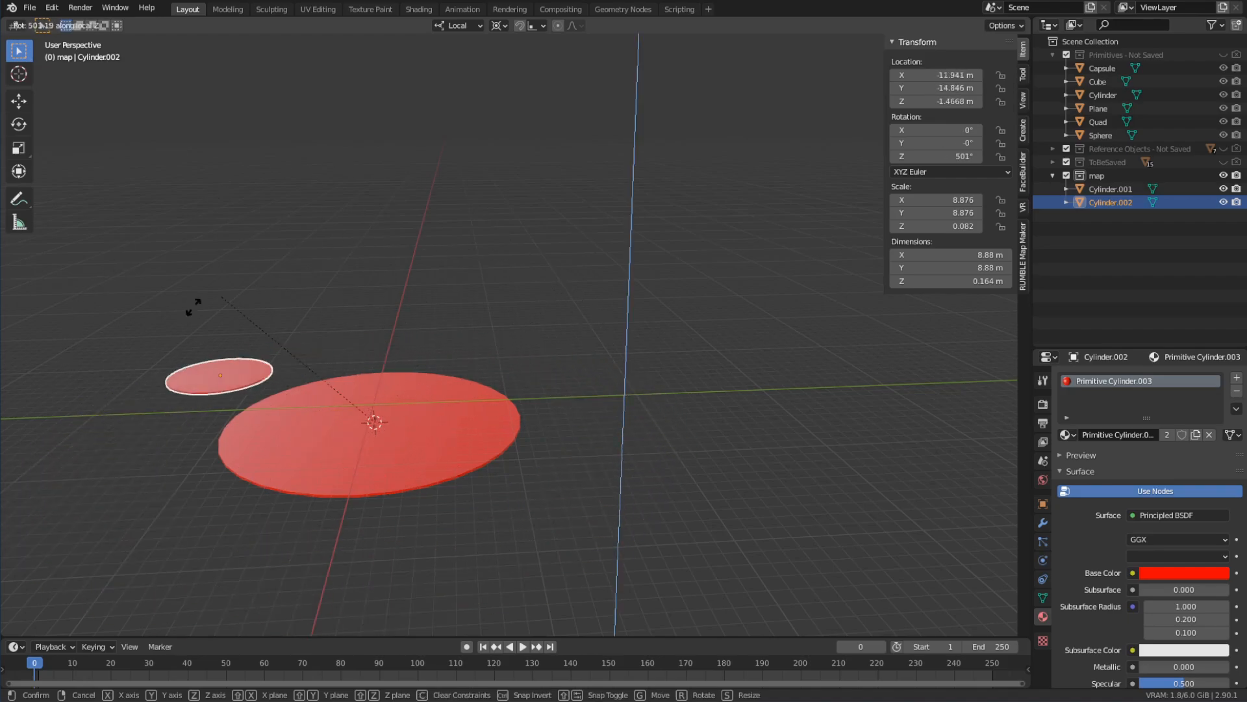
right_click(482, 322)
middle_click_drag(662, 461, 709, 422, "shift")
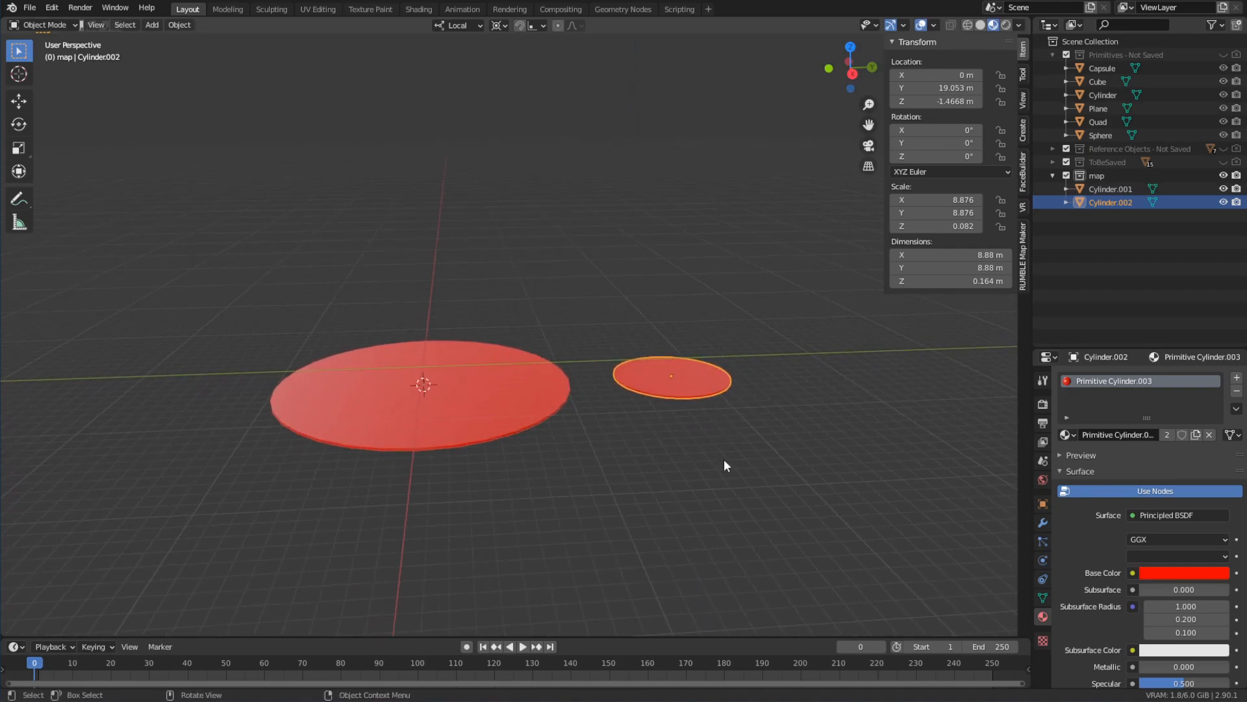
scroll(732, 466, "up", 1)
middle_click_drag(732, 466, 708, 456, "shift")
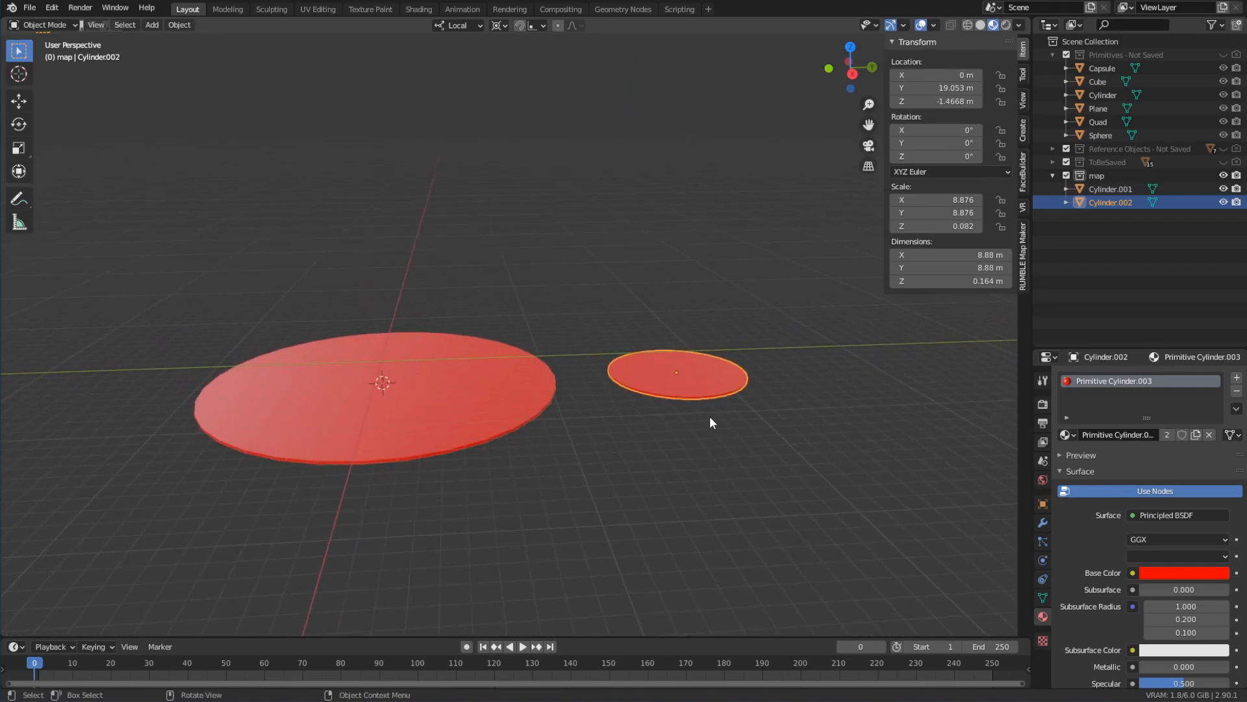
Step: Duplicate the small disc and rotate the copy 180° about local Z around the 3D cursor
key("shift+d")
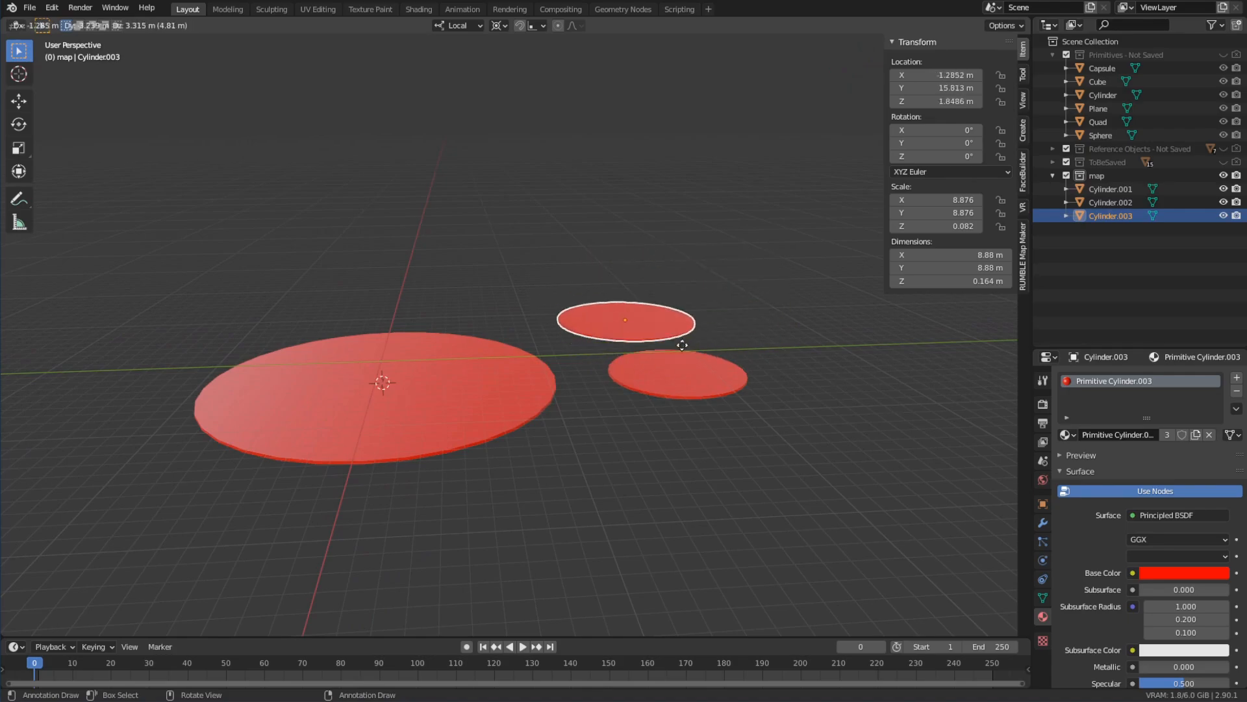
key("r")
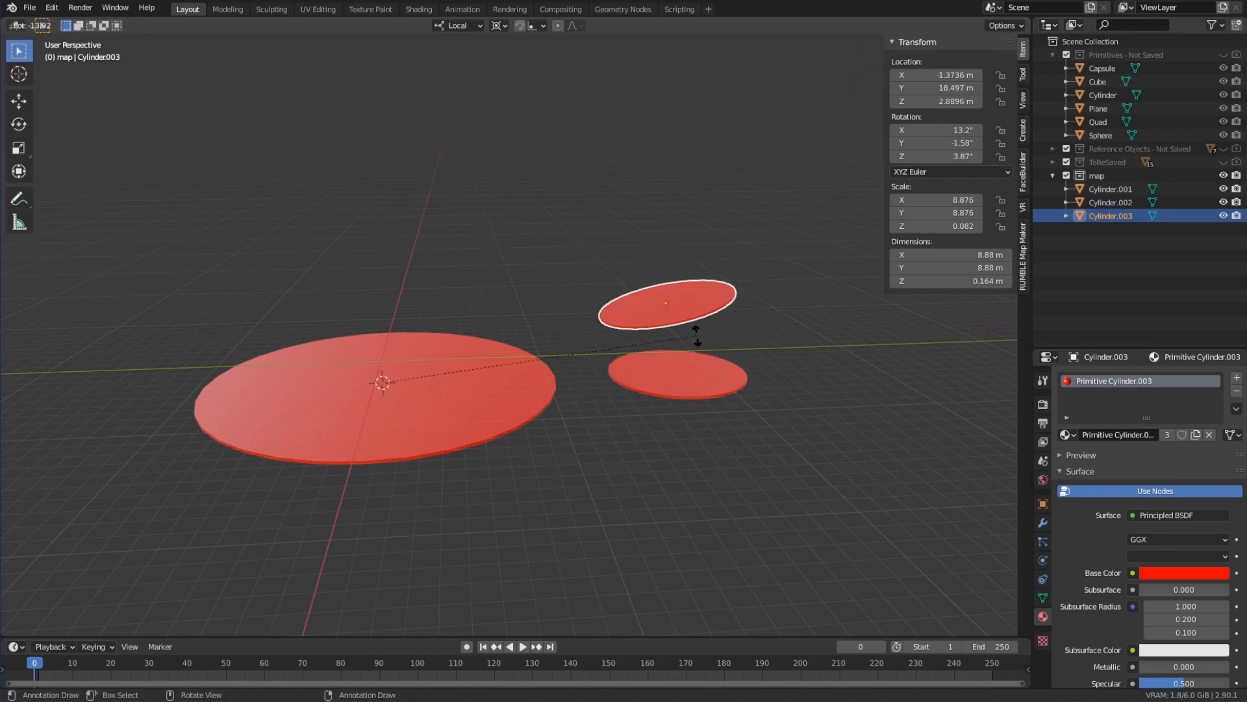
key("z")
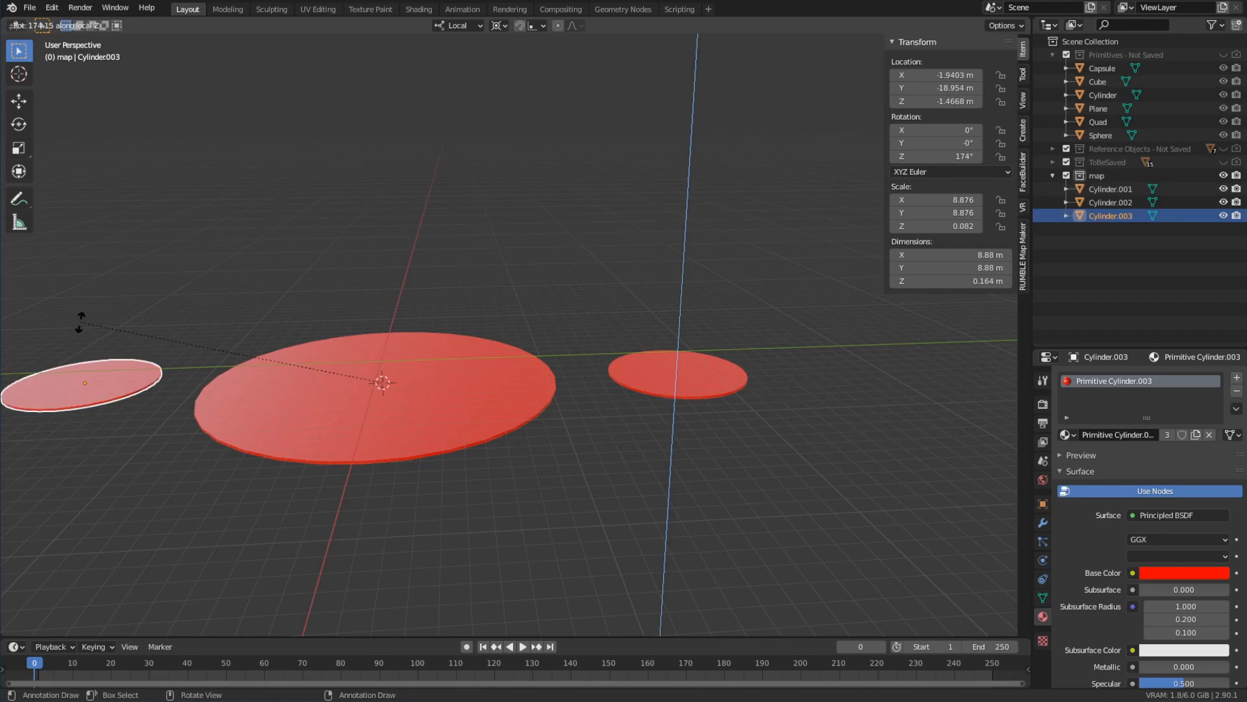
type("180")
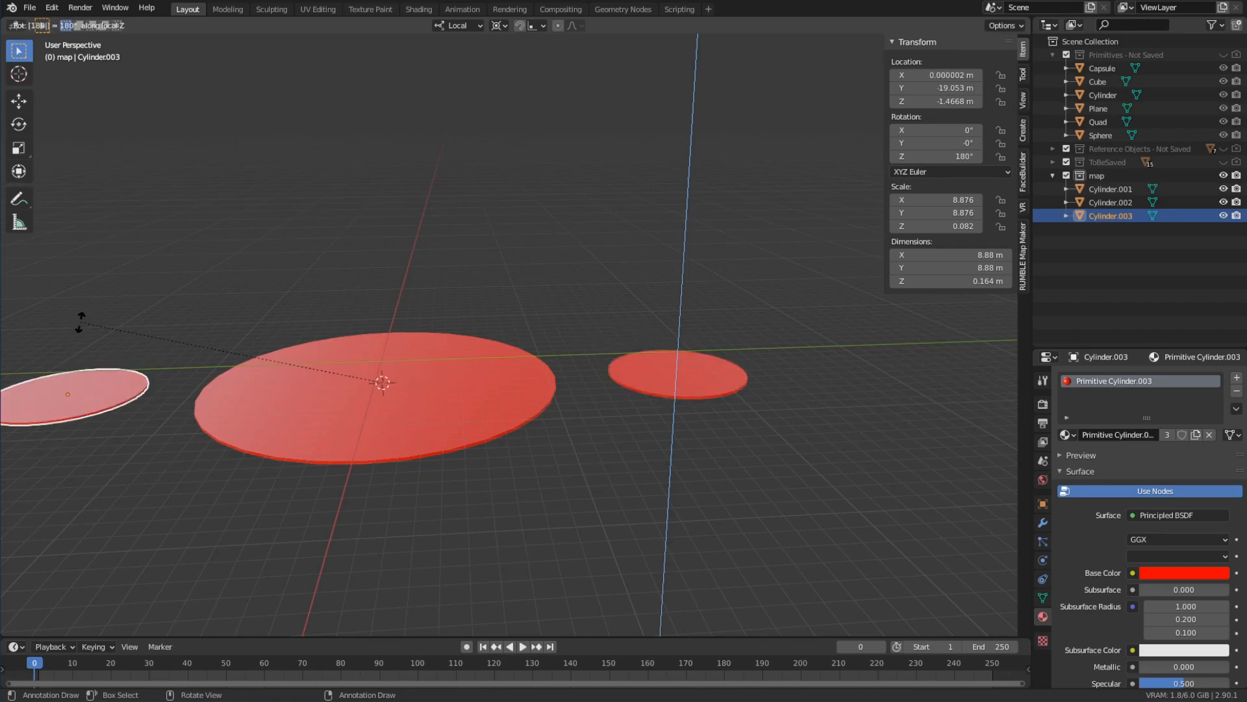
key("Return")
middle_click_drag(105, 327, 555, 439)
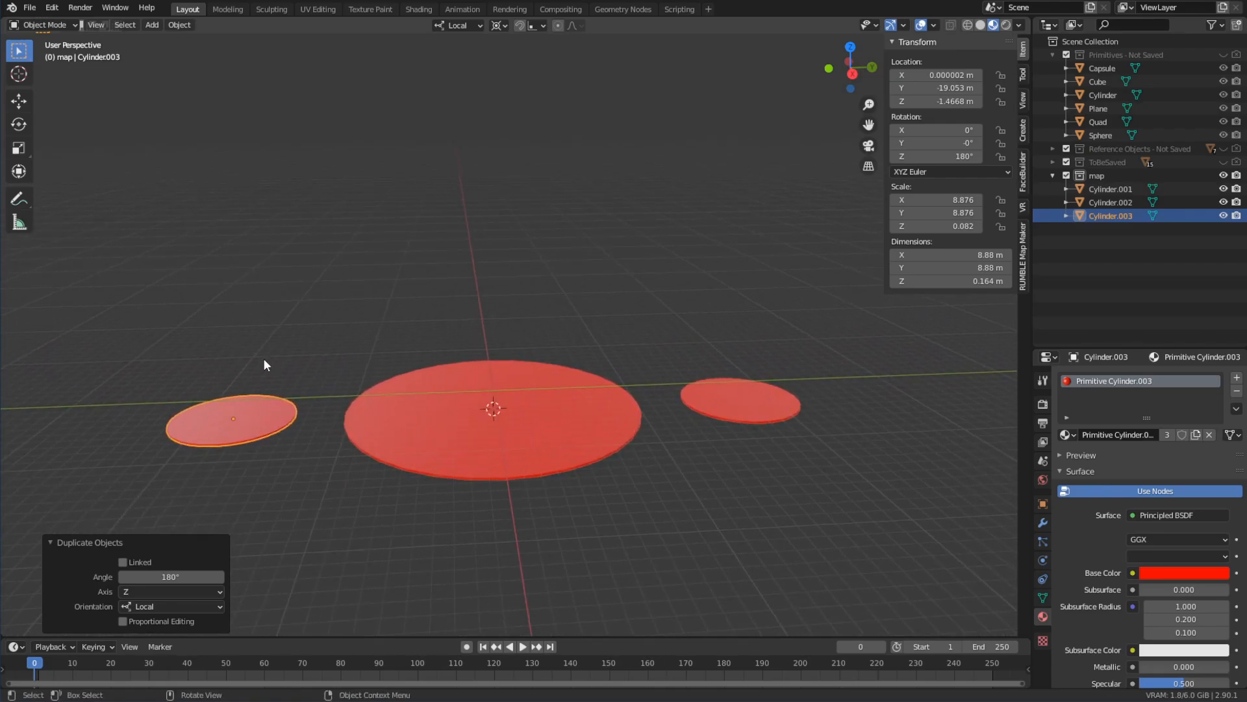
Step: Delete the rotated copy of the small disc
key("x")
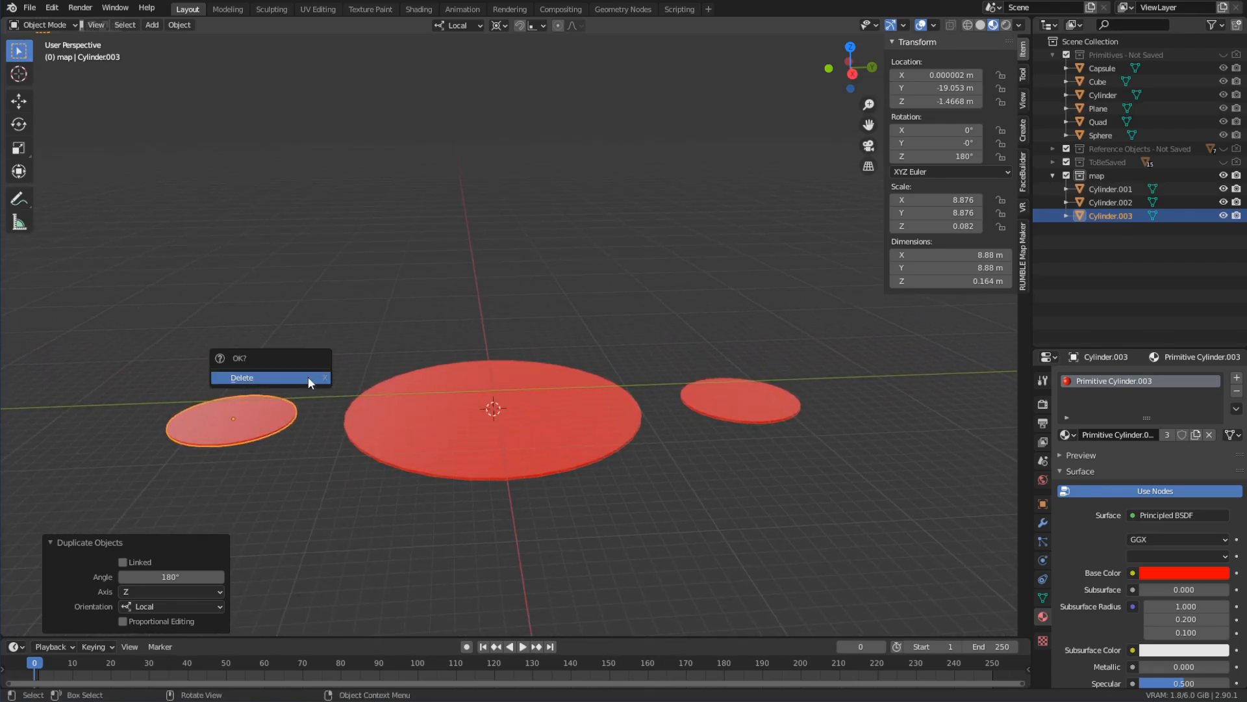
left_click(317, 380)
middle_click_drag(710, 450, 660, 451, "shift")
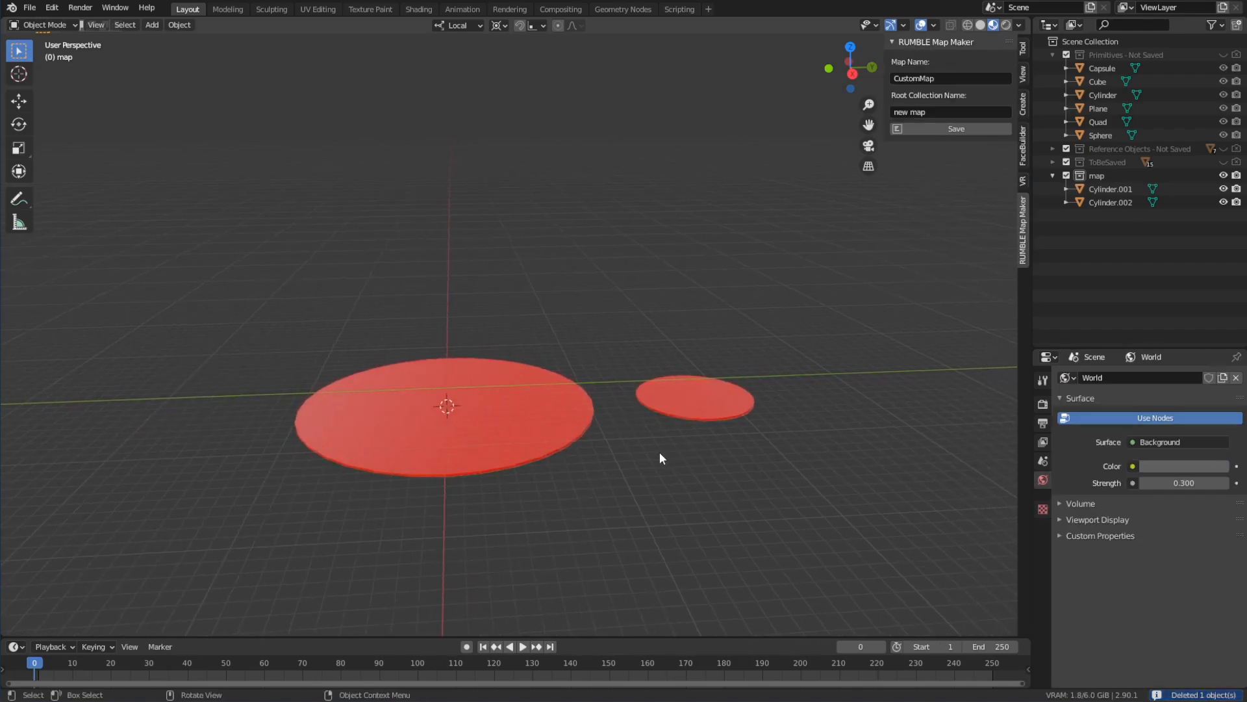
Step: Copy the Cube primitive and paste it into the map collection
scroll(657, 448, "up", 2)
middle_click_drag(474, 403, 771, 321, "shift")
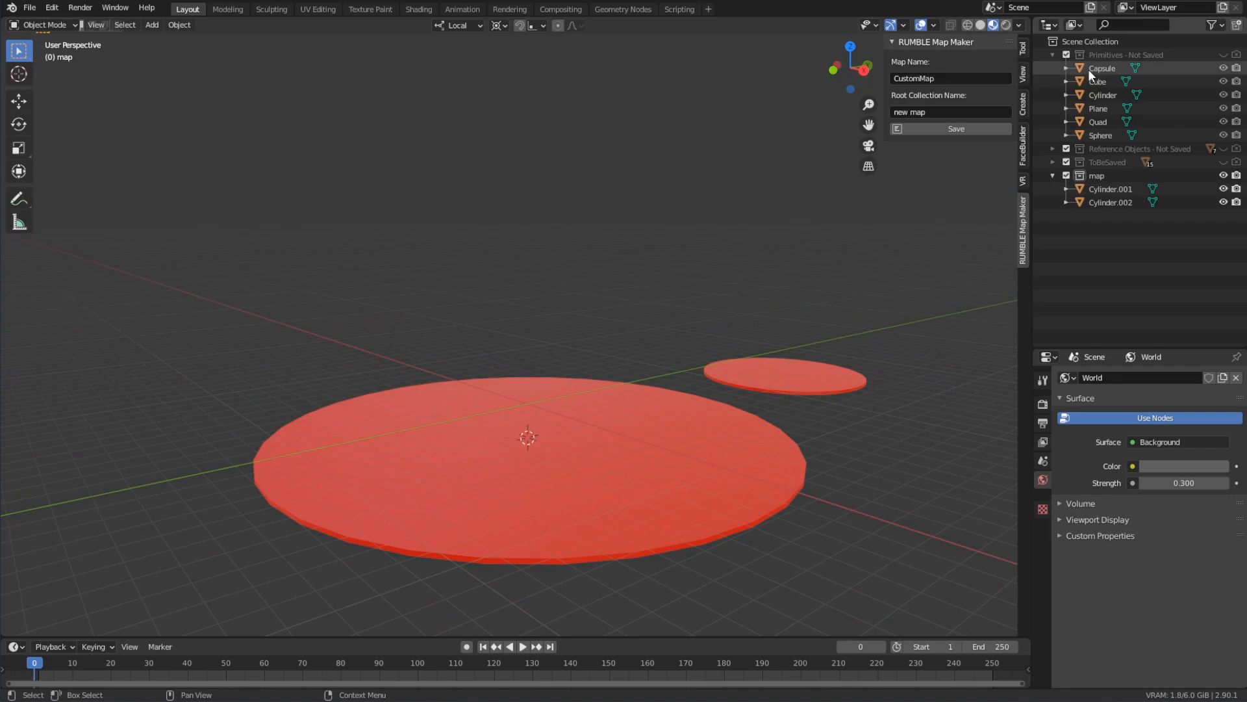
left_click(1104, 81)
key("ctrl+c")
left_click(1113, 175)
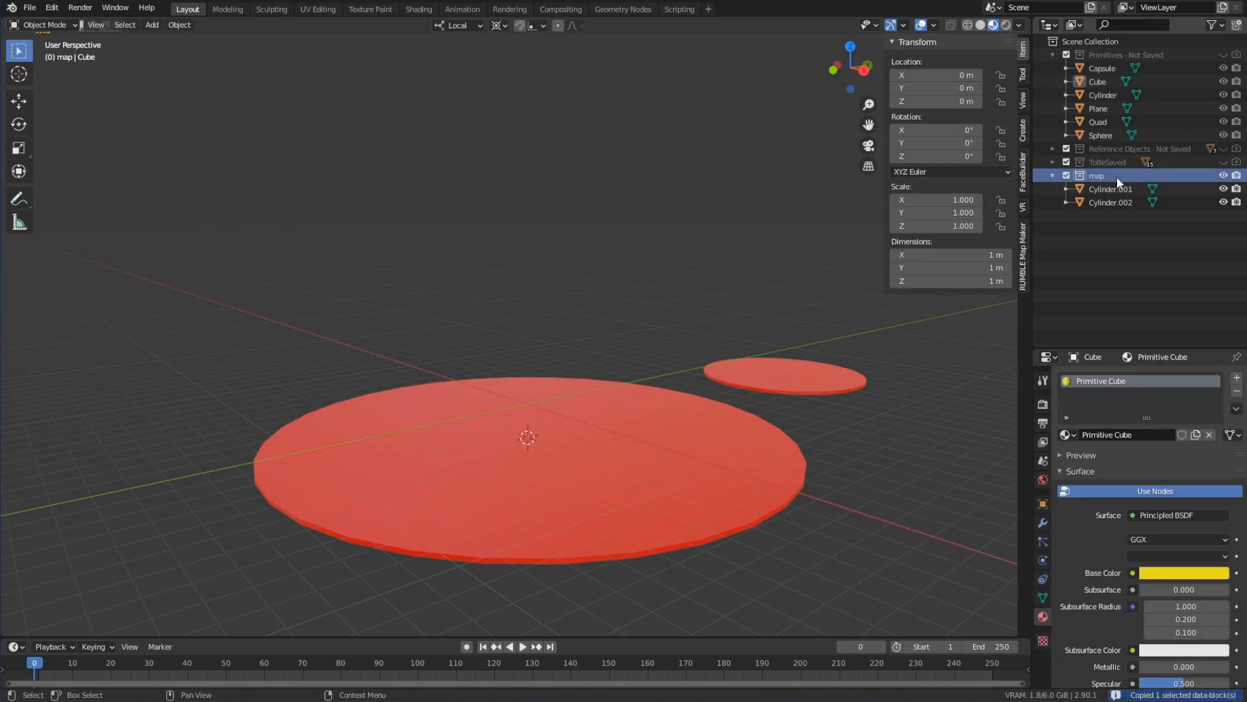
key("ctrl+v")
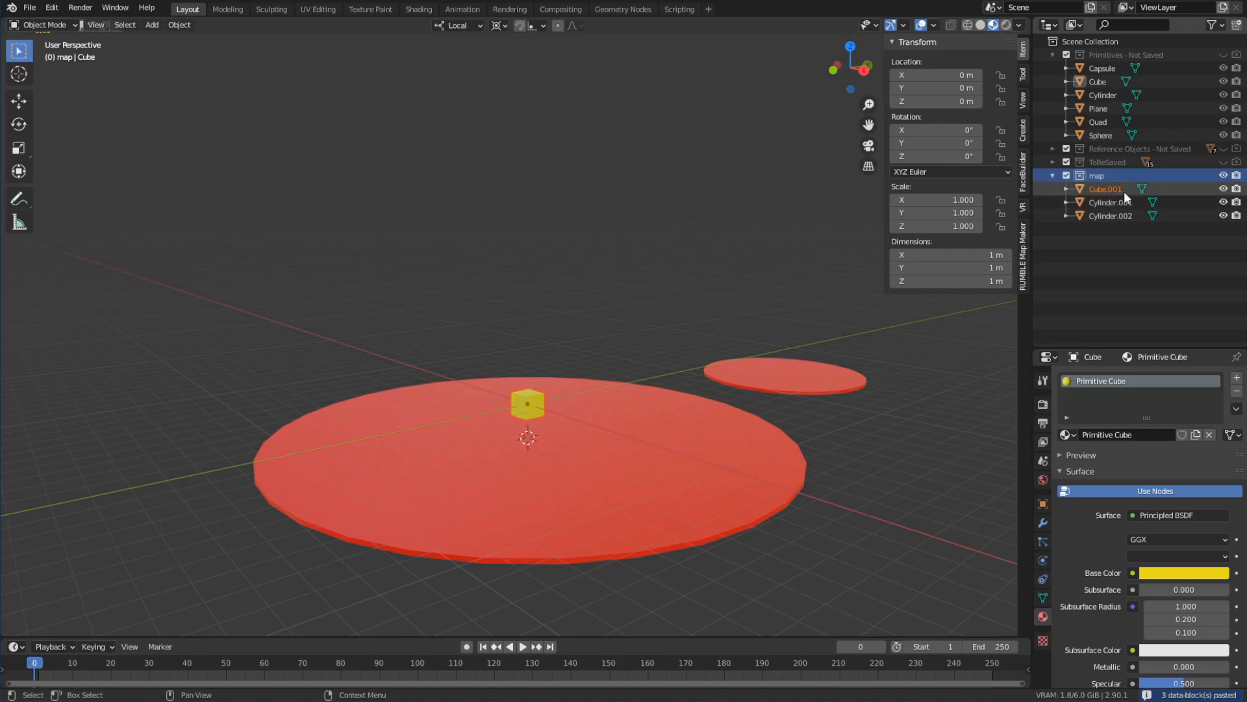
Step: Rename first the large disc and then the small disc as Cylinder floor
double_click(1126, 201)
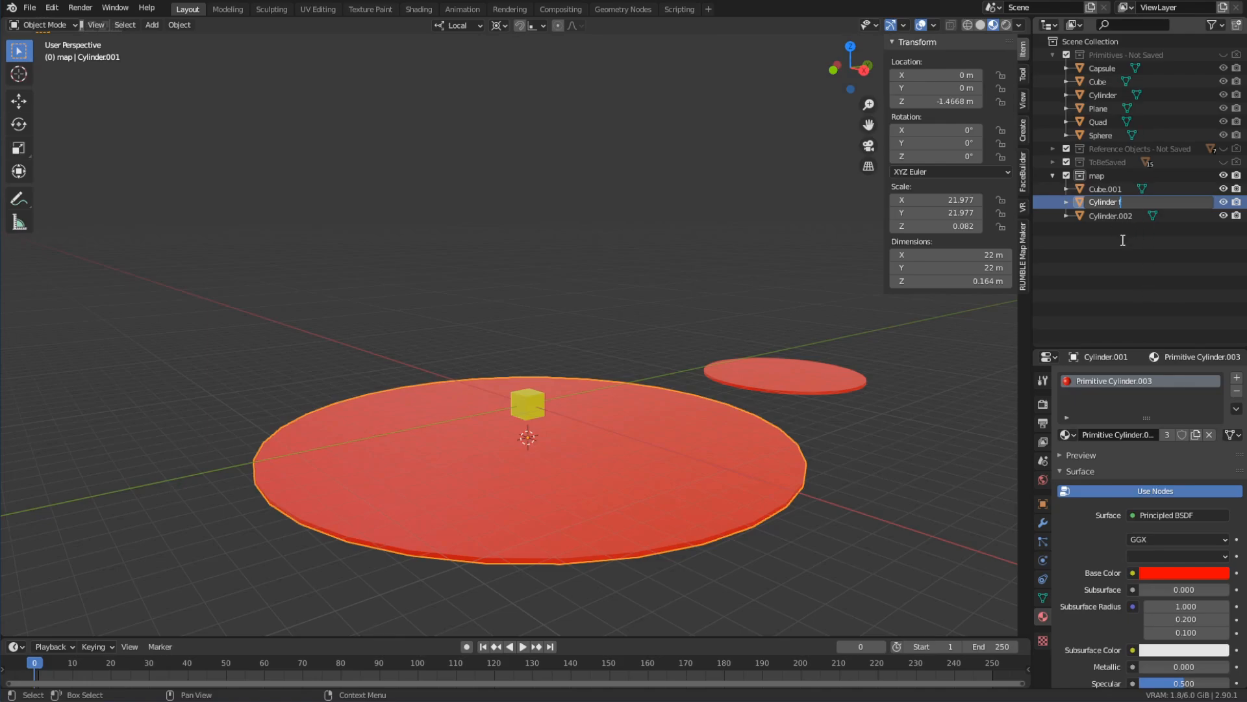
type("r")
key("ctrl+shift+Left")
key("Return")
left_click(1141, 204)
double_click(1141, 202)
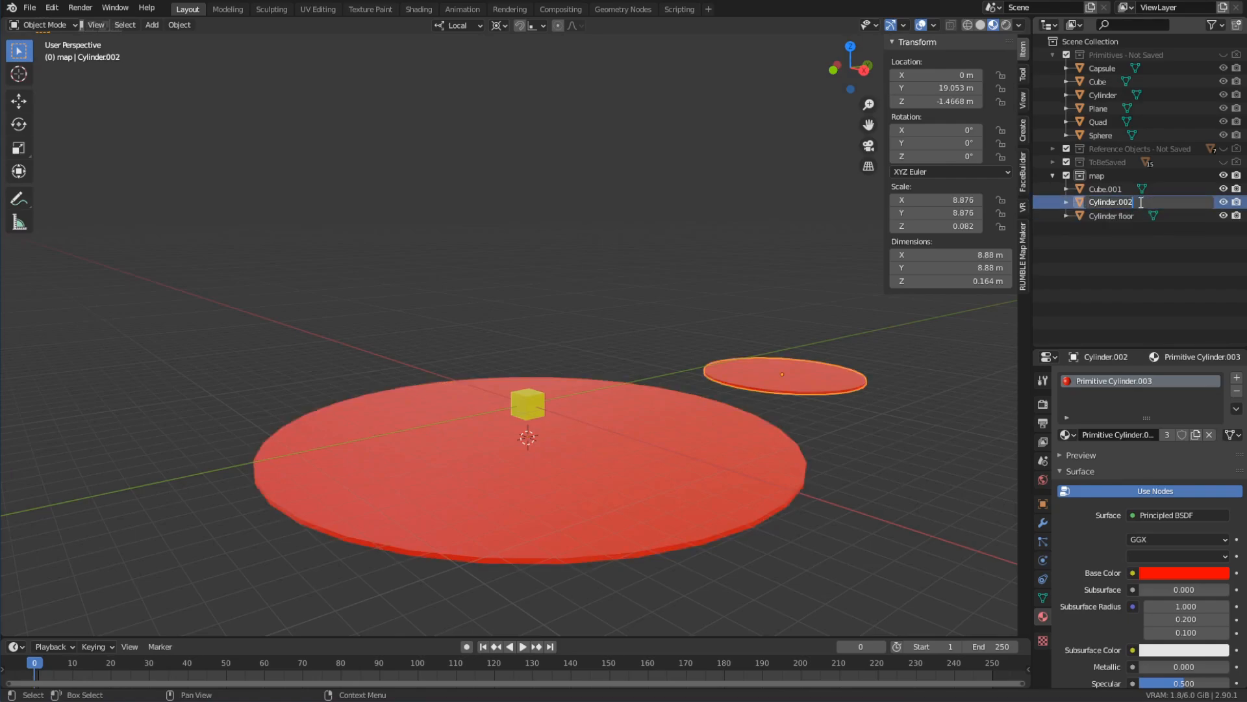
type("floor")
key("Return")
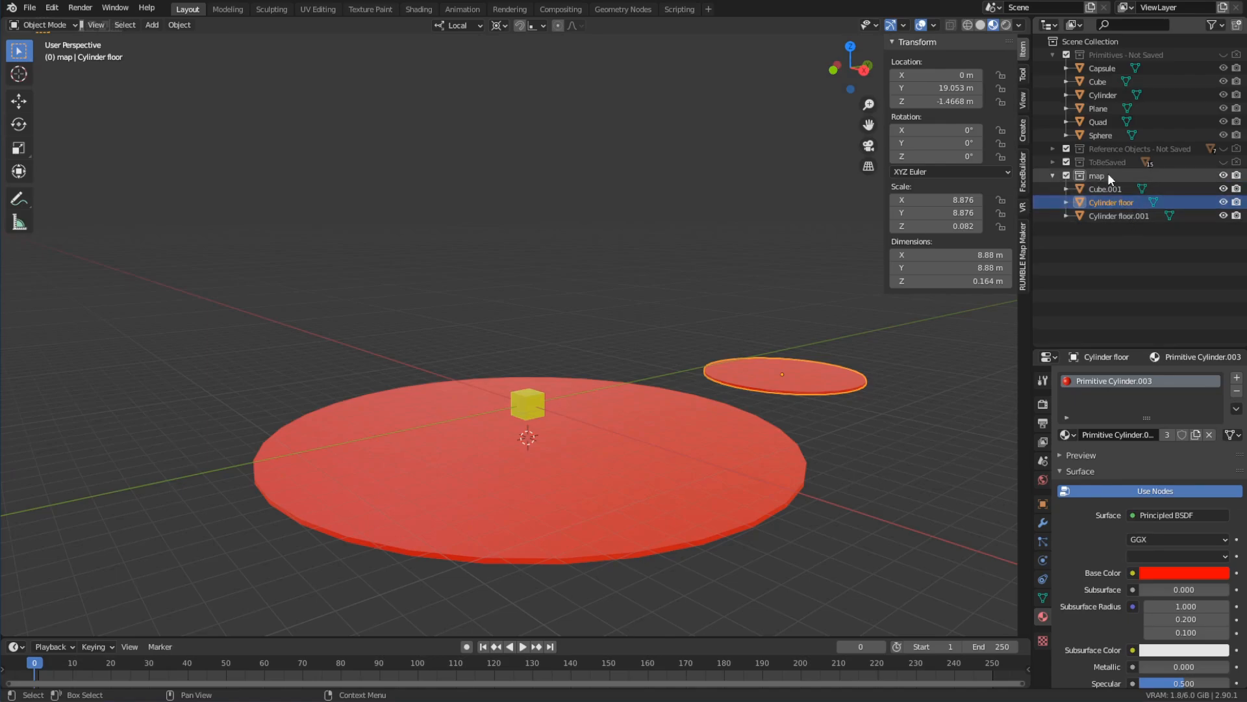
Step: Create a new collection inside the map collection and name it floors
right_click(1108, 174)
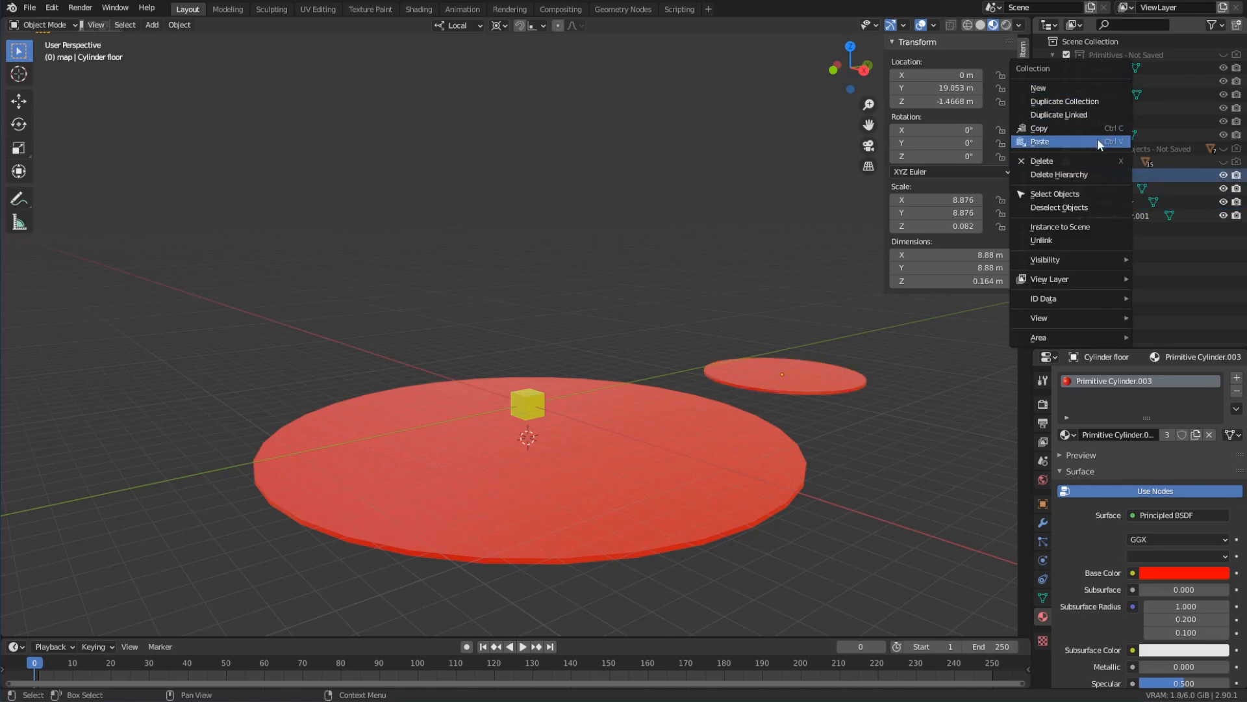
left_click(1084, 88)
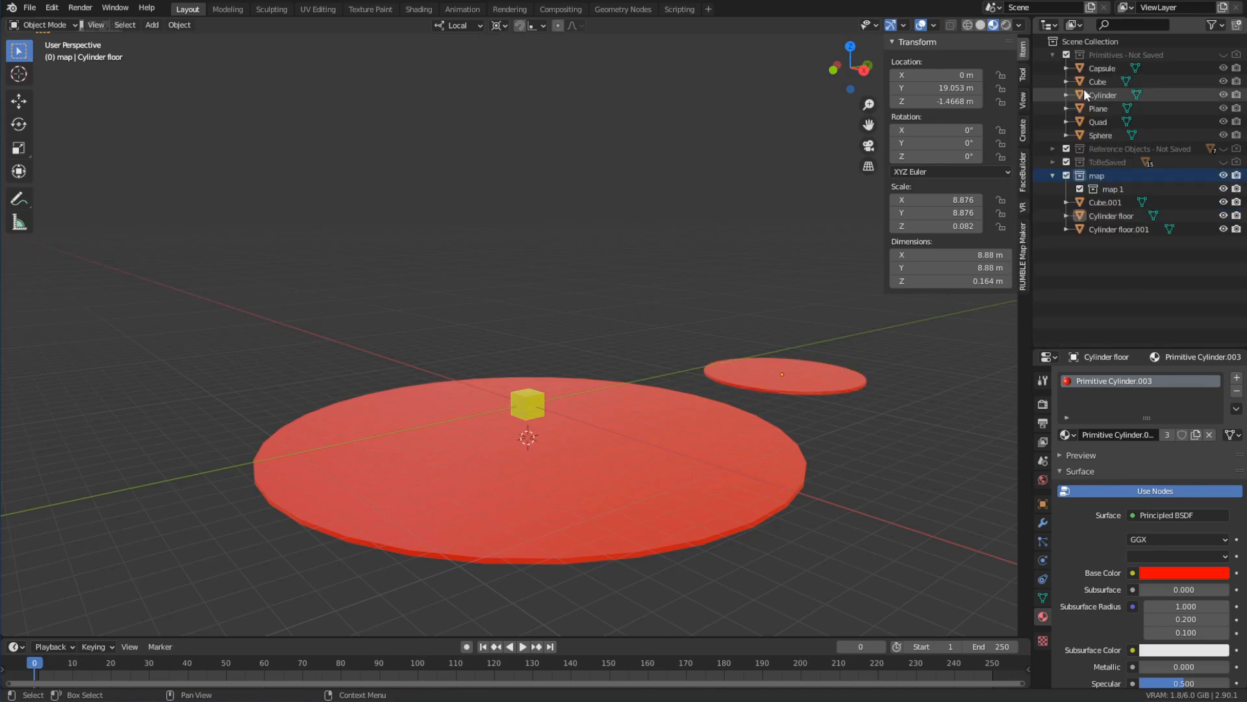
double_click(1116, 188)
type("floors")
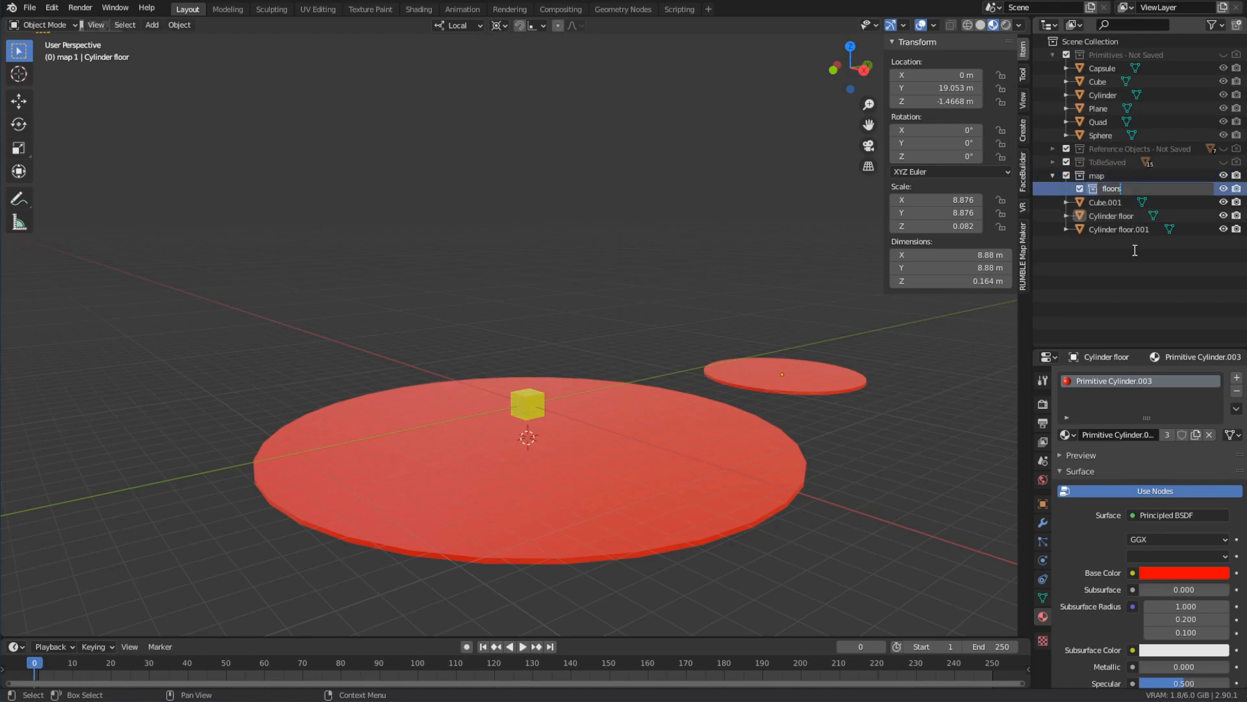
key("Return")
Step: Move both Cylinder floor objects into the floors collection and collapse it
left_click_drag(1115, 254, 1122, 190)
left_click(1107, 263)
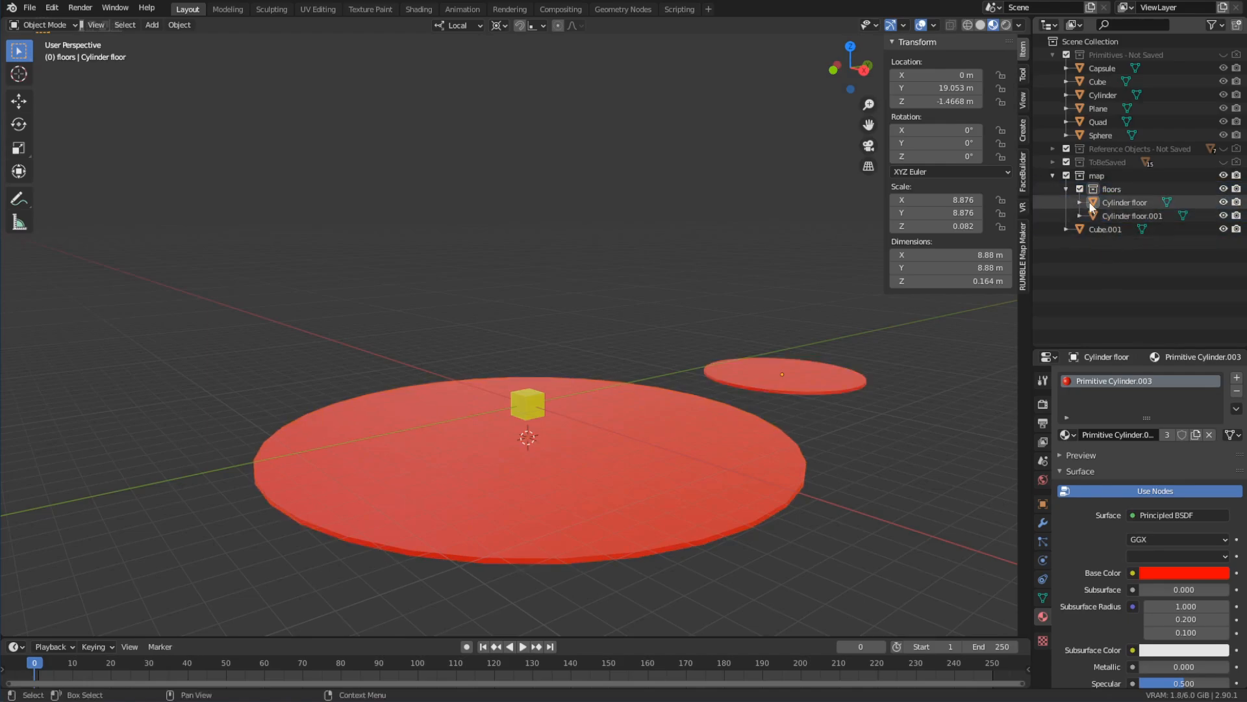
left_click(1066, 188)
left_click(1066, 189)
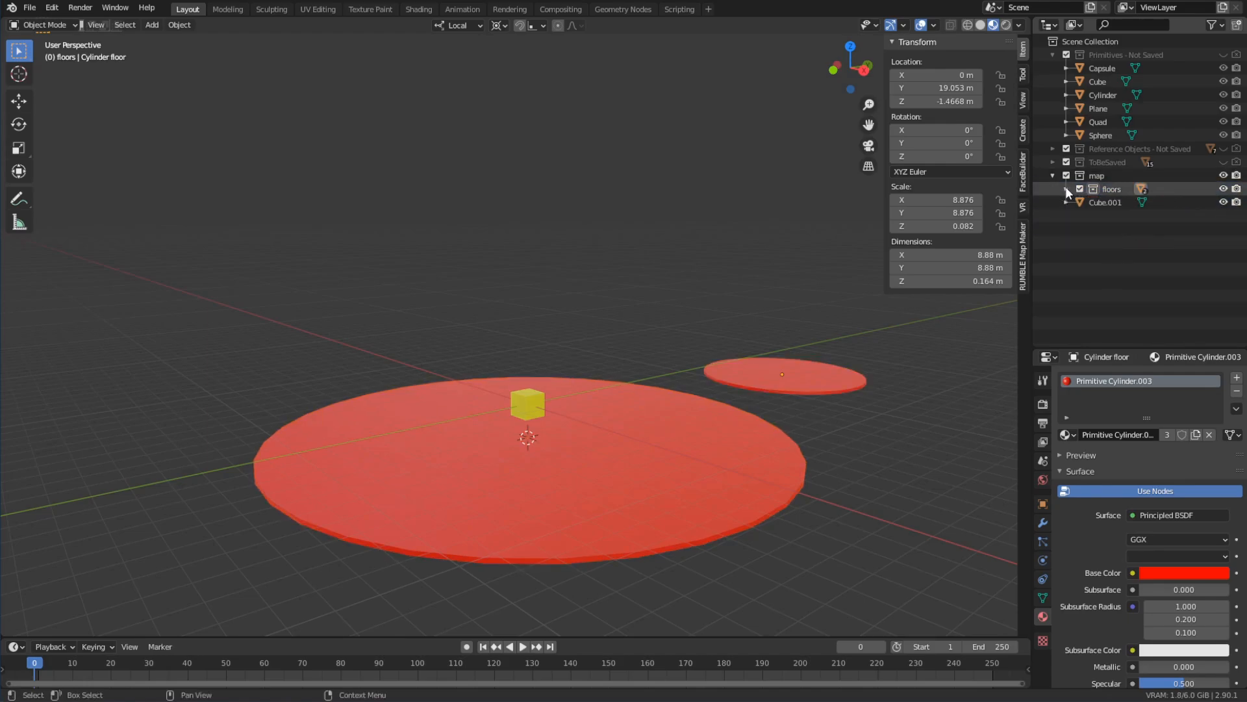
Step: Rename the cube in the map collection as Cube Barrier
double_click(1107, 202)
left_click(1125, 203)
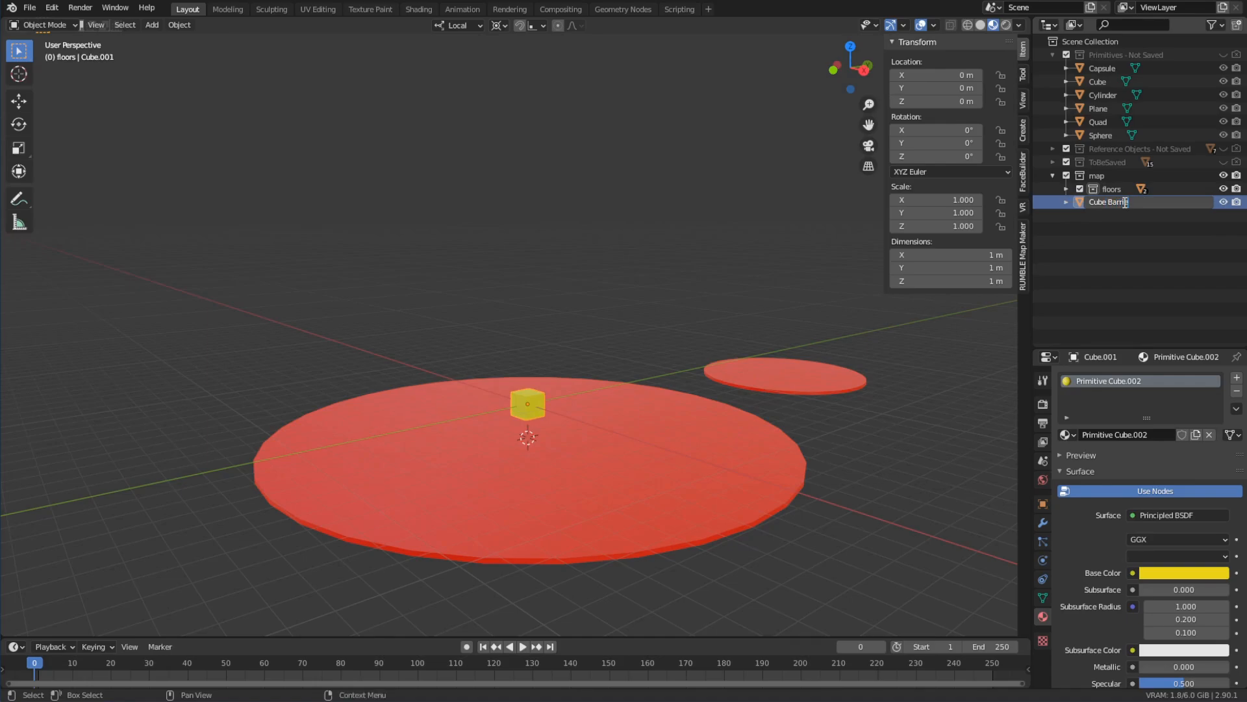
left_click(1096, 247)
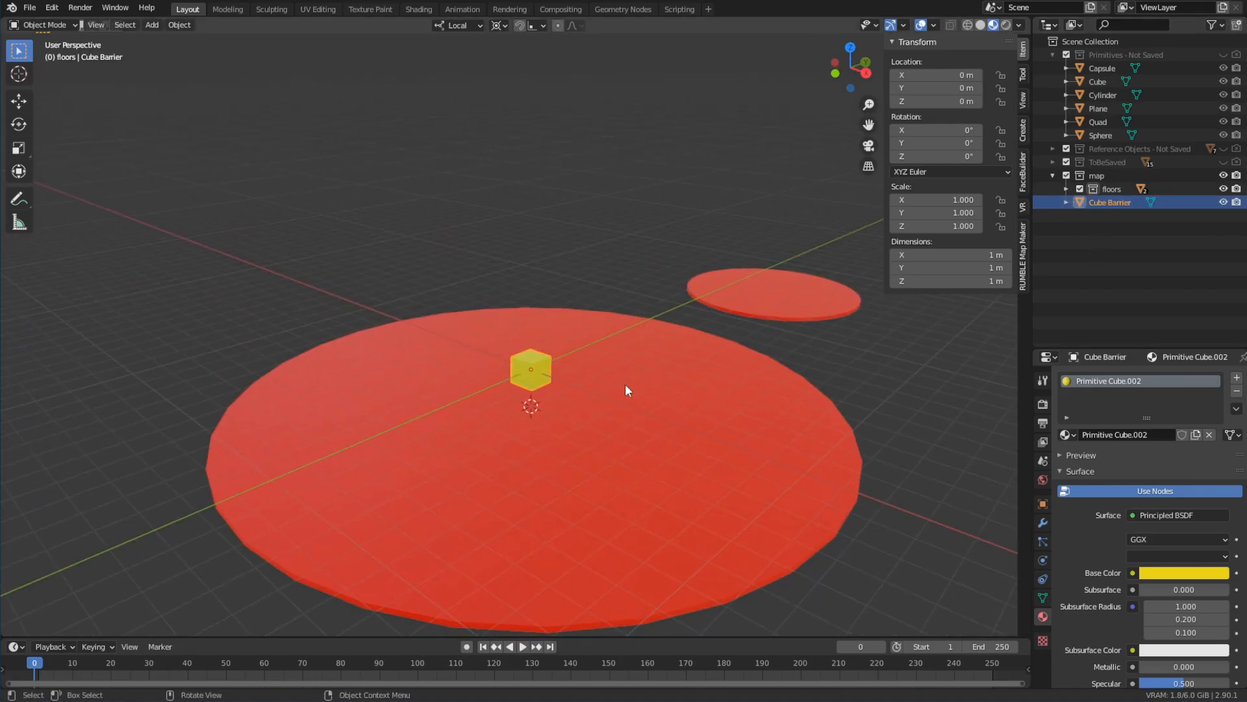
Step: Move the Cube Barrier about -10.07 m along X to the edge of the large disc
middle_click_drag(625, 383, 658, 386)
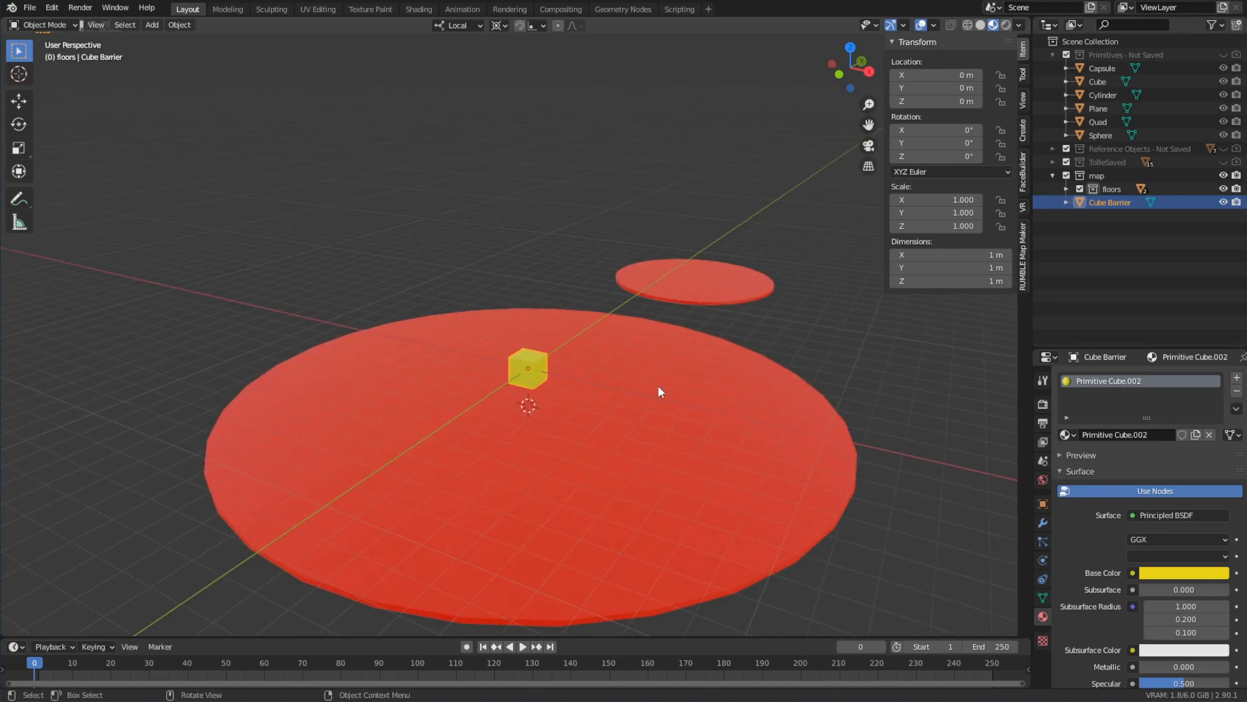
key("g")
key("x")
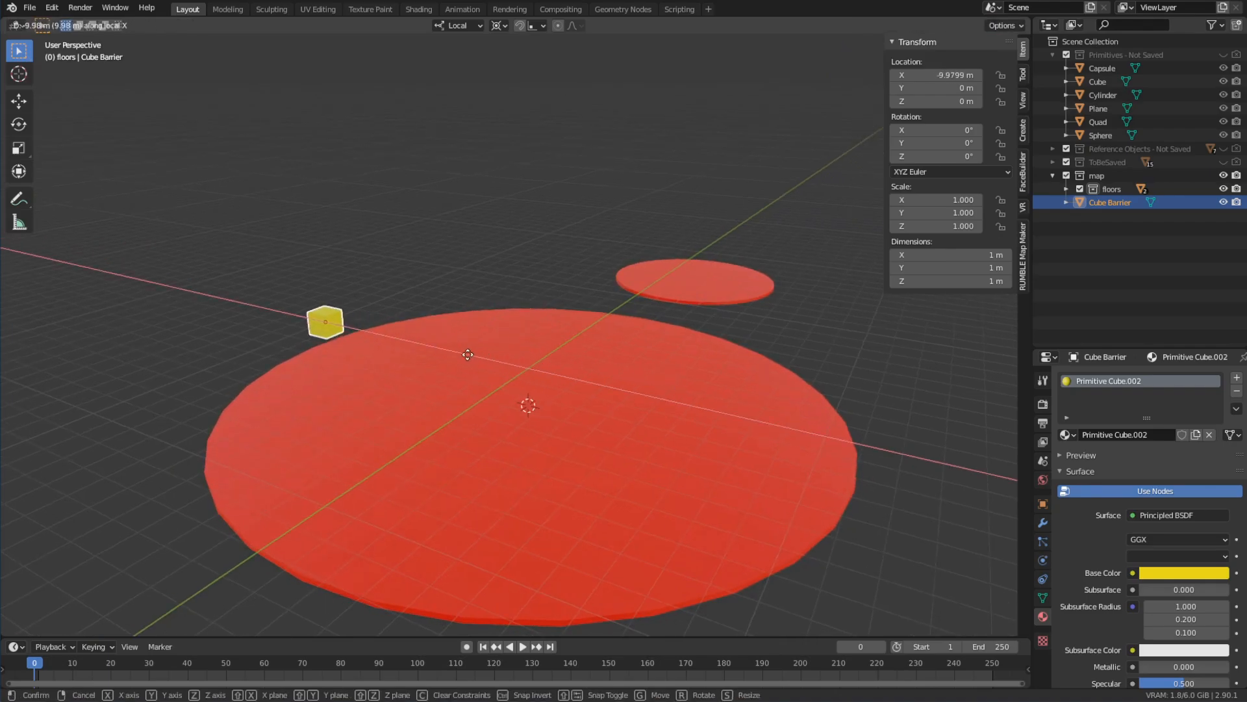
left_click(471, 329)
Step: Set the transform pivot point to Individual Origins and scale the Cube Barrier up uniformly by about 2.96
middle_click_drag(471, 329, 626, 350)
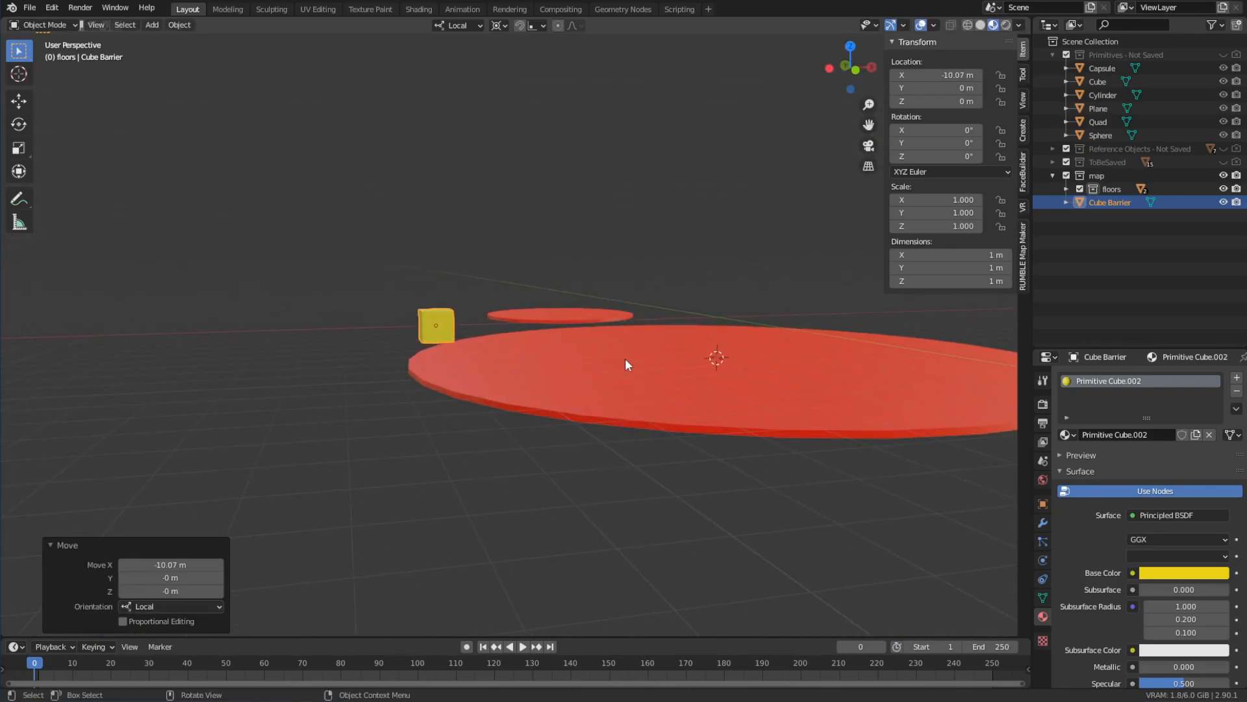
key("s")
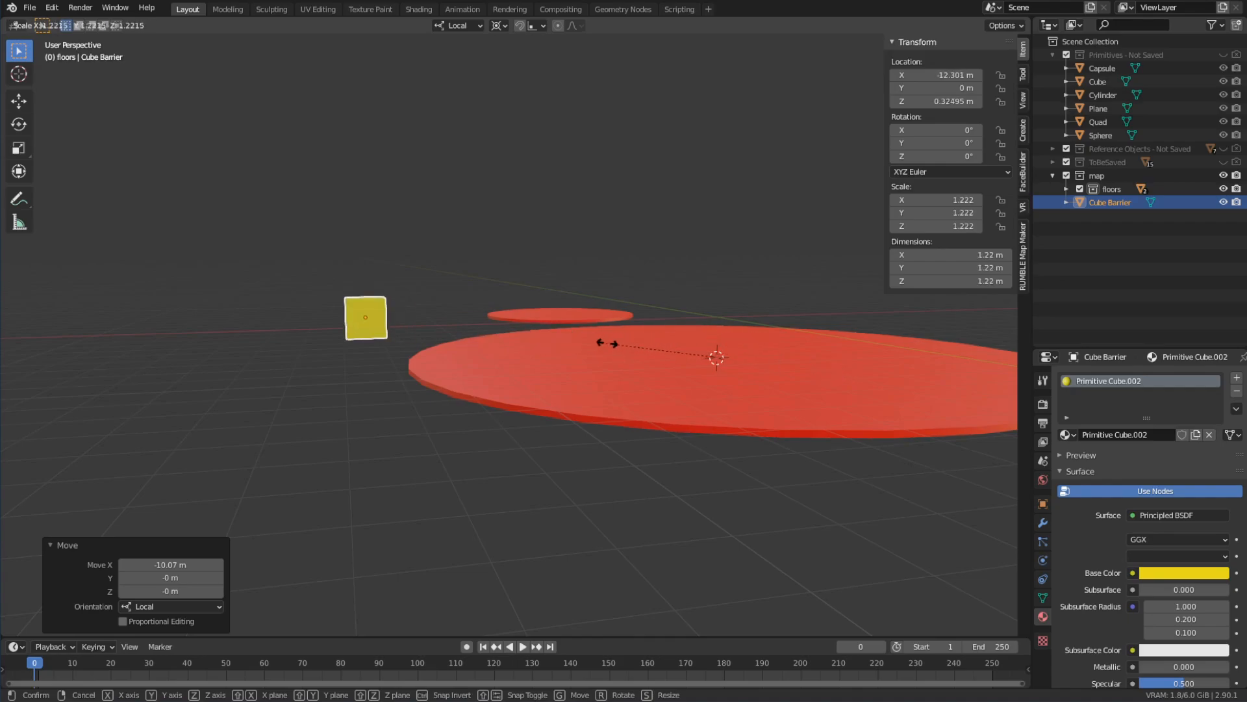
right_click(708, 331)
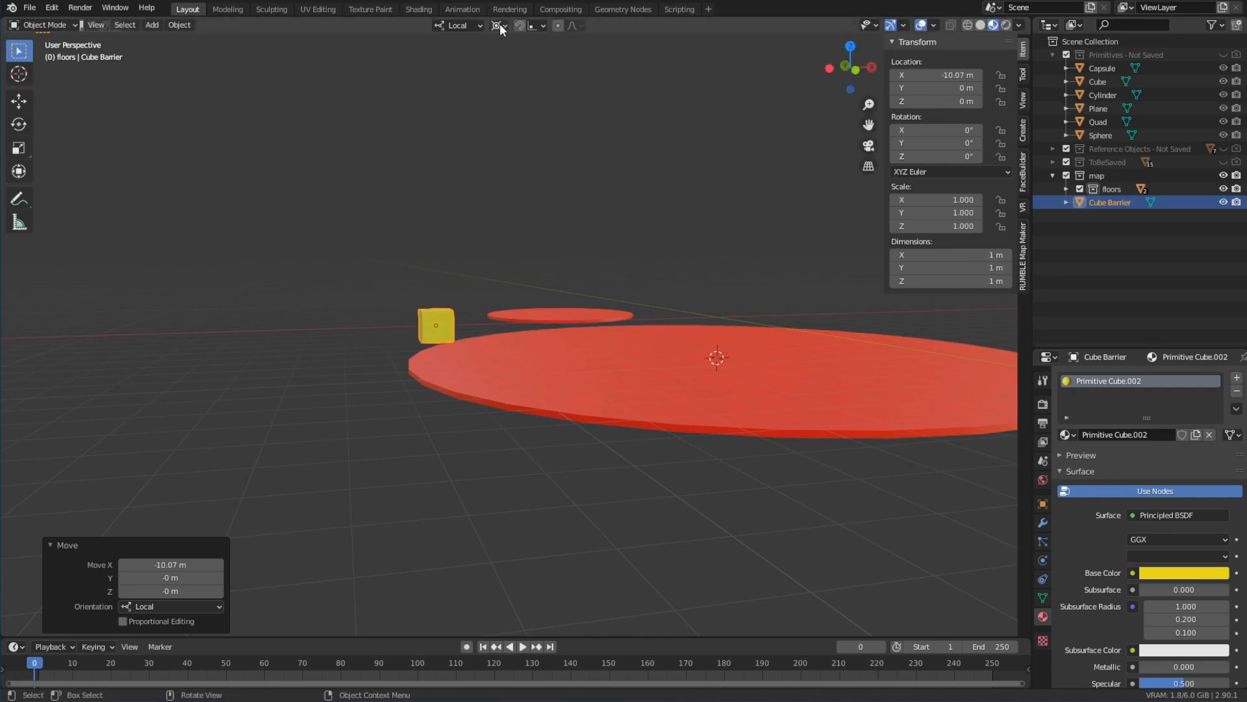
left_click(499, 25)
left_click(527, 71)
middle_click_drag(448, 331, 625, 334)
key("s")
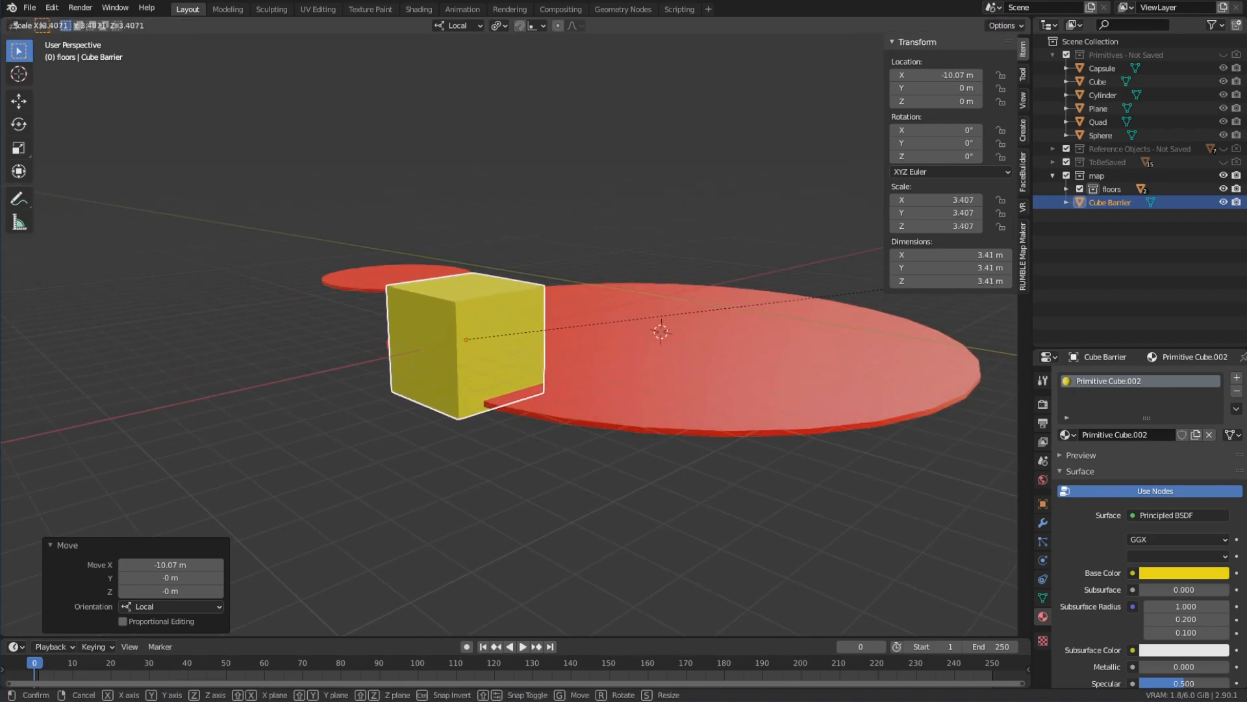
left_click(935, 283)
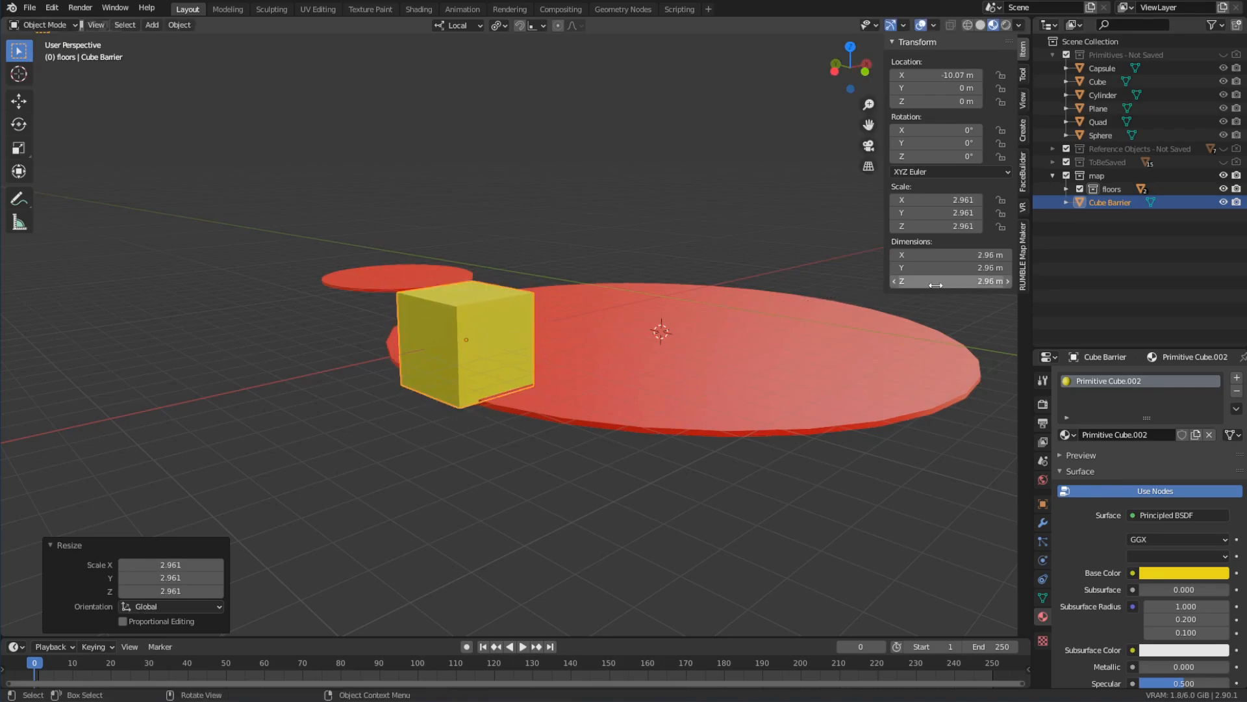
Step: Scale the Cube Barrier along local X into a thin wall about 0.57 m thick
middle_click_drag(746, 386, 668, 398)
key("s")
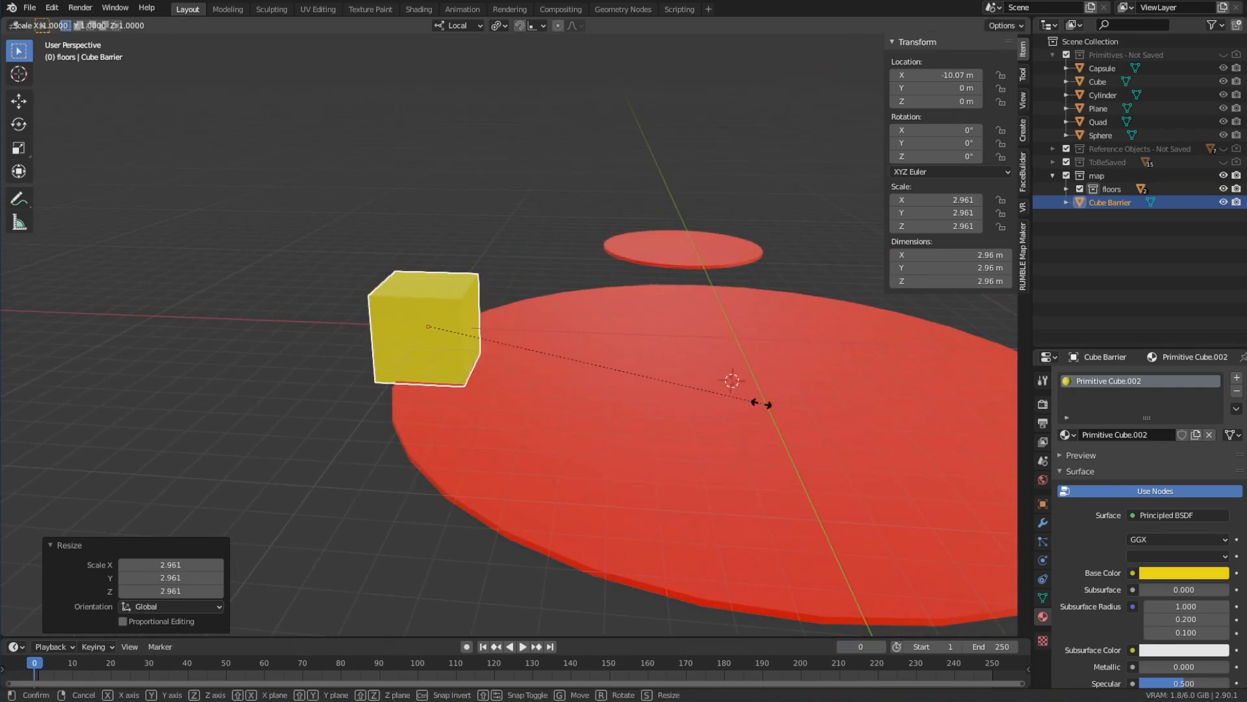
key("x")
key("x")
left_click(486, 359)
Step: Move the thin barrier about -0.48 m along local X, outward toward the large disc's rim
mouse_move(486, 359)
middle_mouse_down()
mouse_move(477, 373)
mouse_move(500, 370)
middle_mouse_up()
key("g")
key("x")
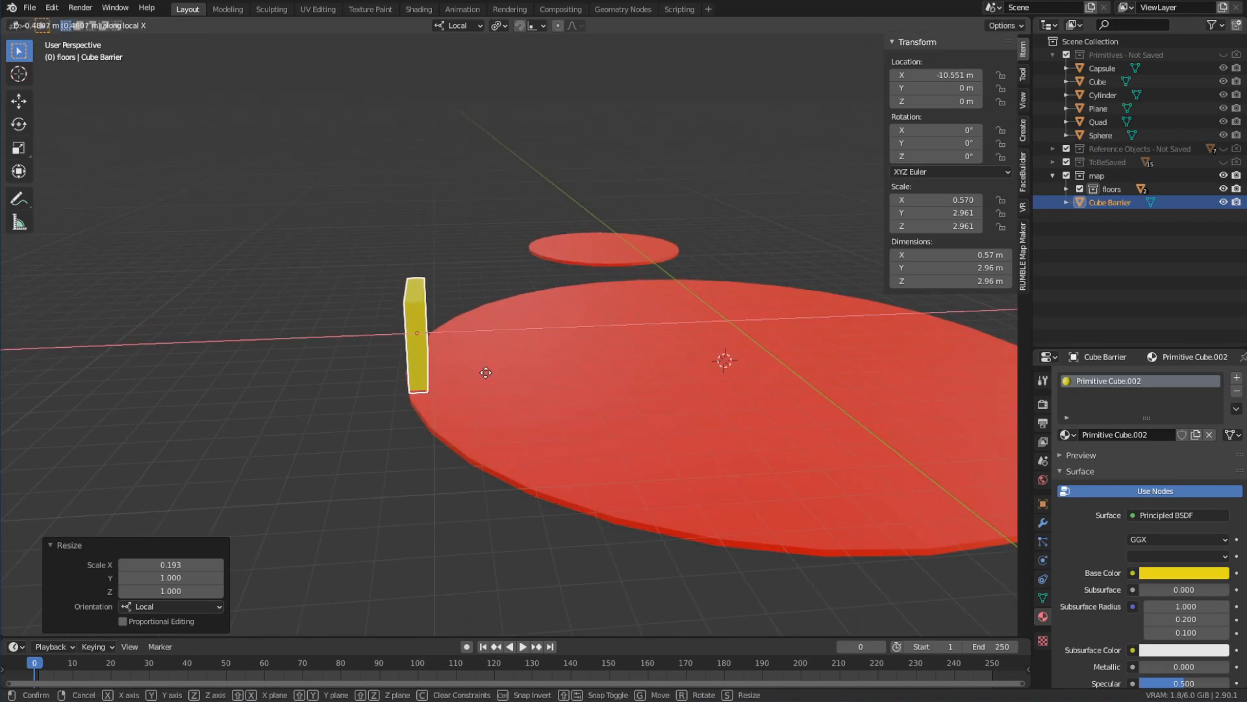
left_click(482, 373)
Step: Select the large disc and snap the 3D cursor to it
middle_click_drag(624, 368, 499, 323)
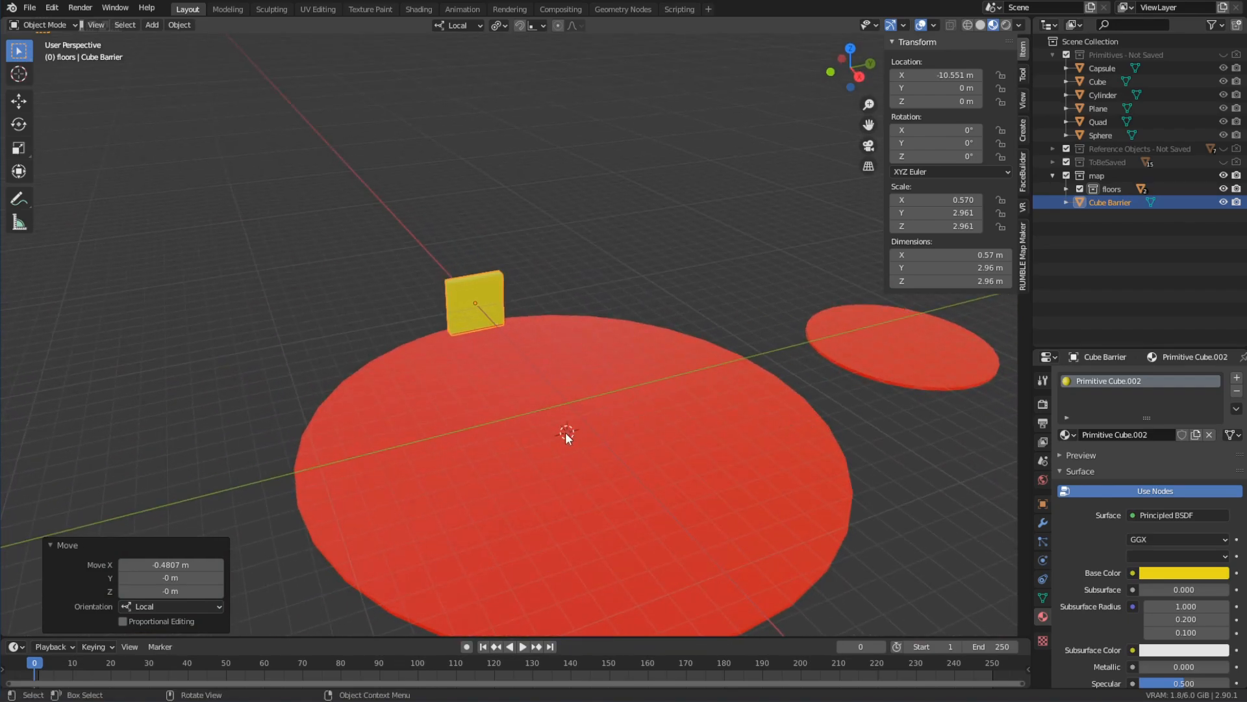
left_click(590, 375)
key("shift+s")
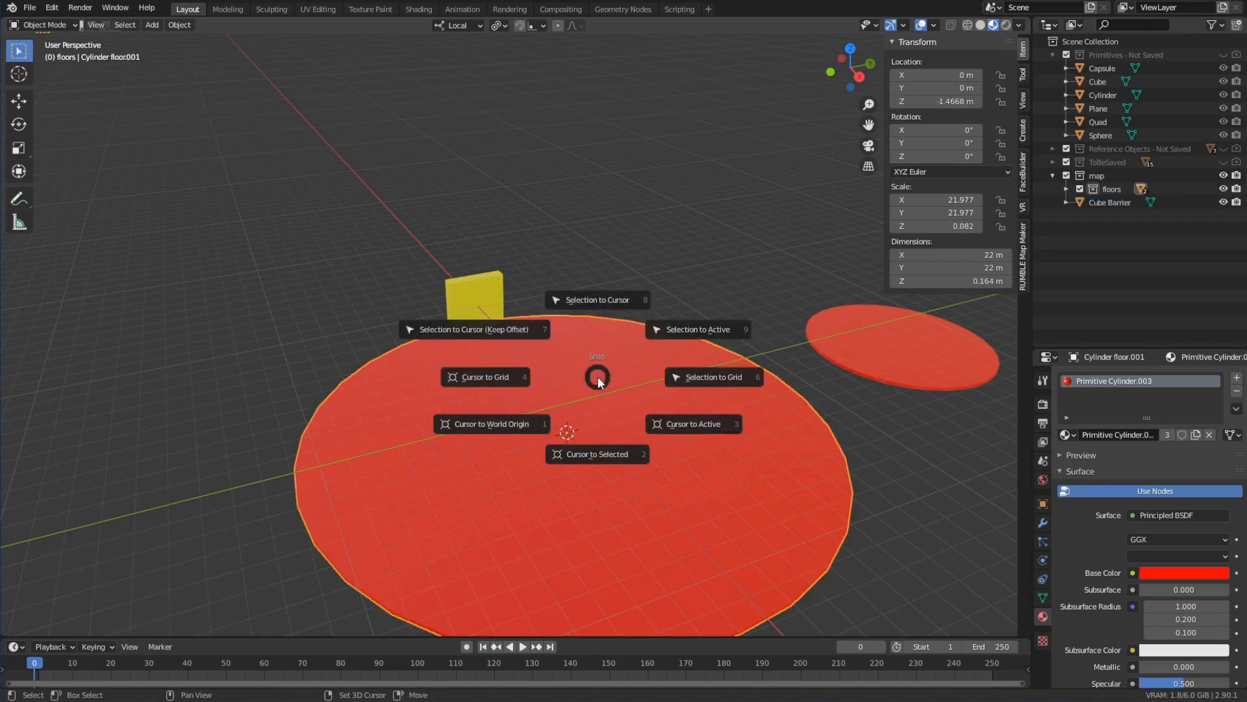
left_click(617, 454)
Step: Select the Cube Barrier and set the transform pivot point to 3D Cursor
middle_click_drag(617, 454, 513, 164)
left_click(474, 296)
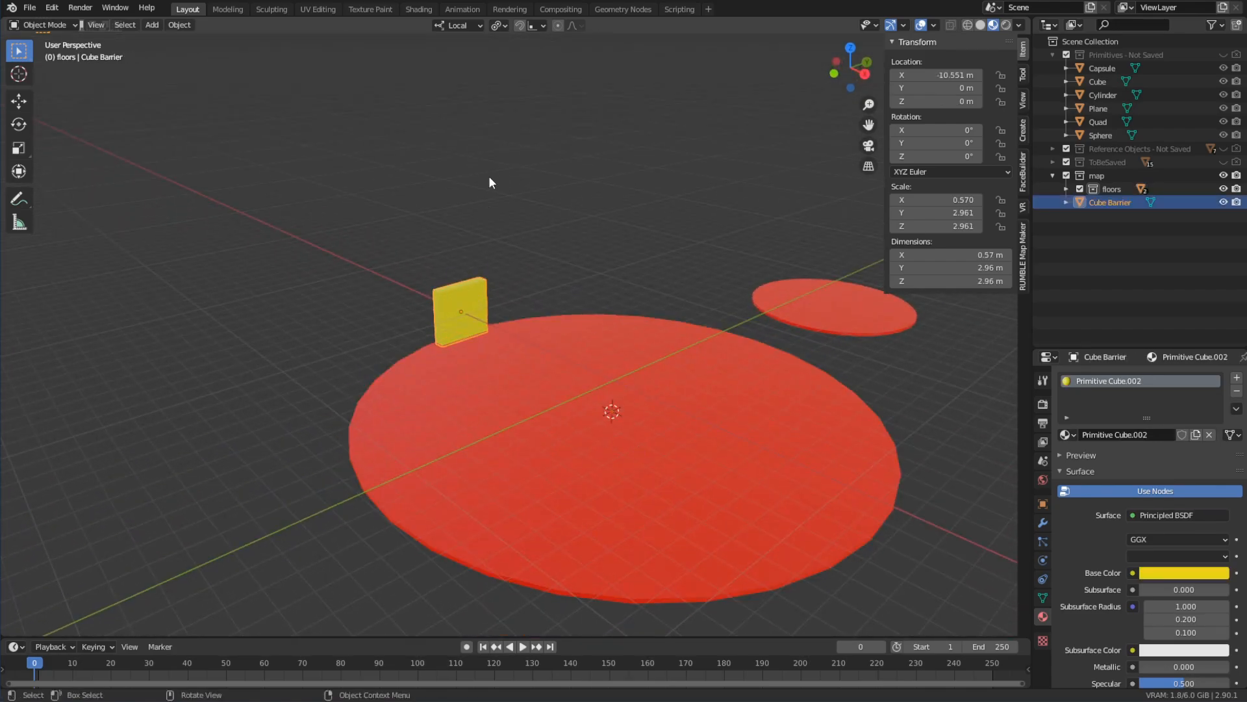
left_click(499, 25)
left_click(531, 58)
Step: Try rotating the Cube Barrier around the 3D cursor, freely and about its Z axis, and cancel the rotation
key("r")
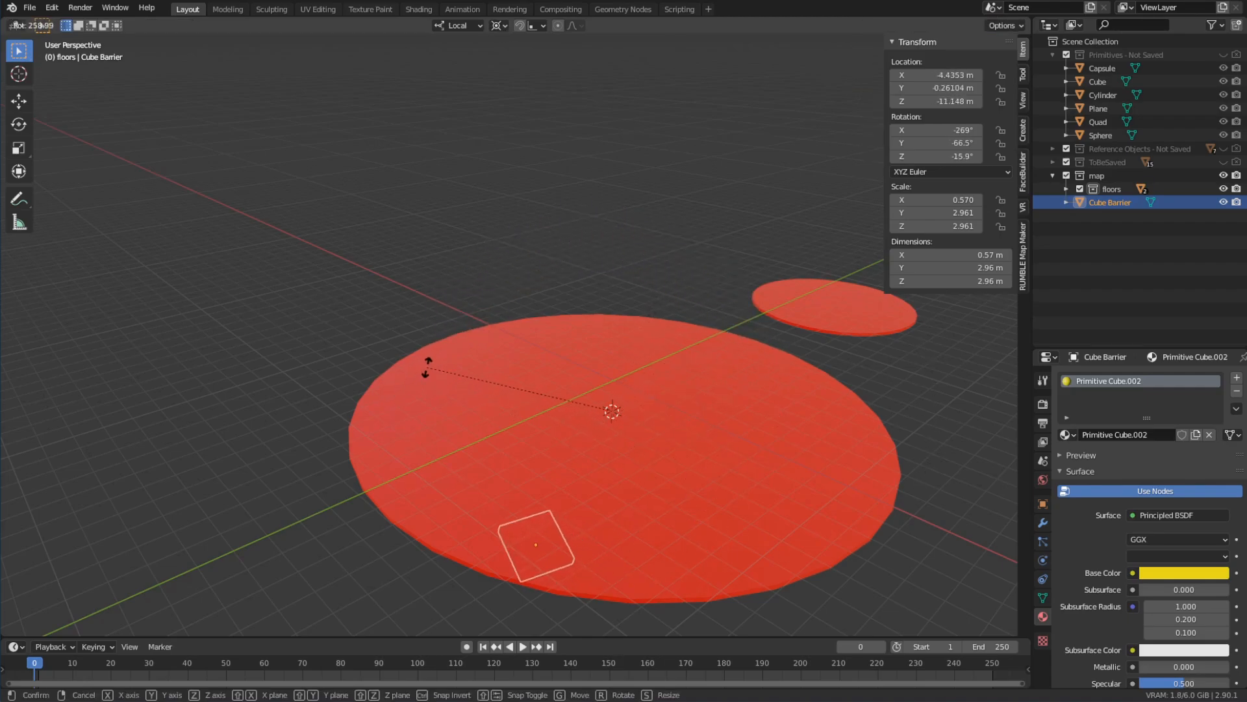
key("z")
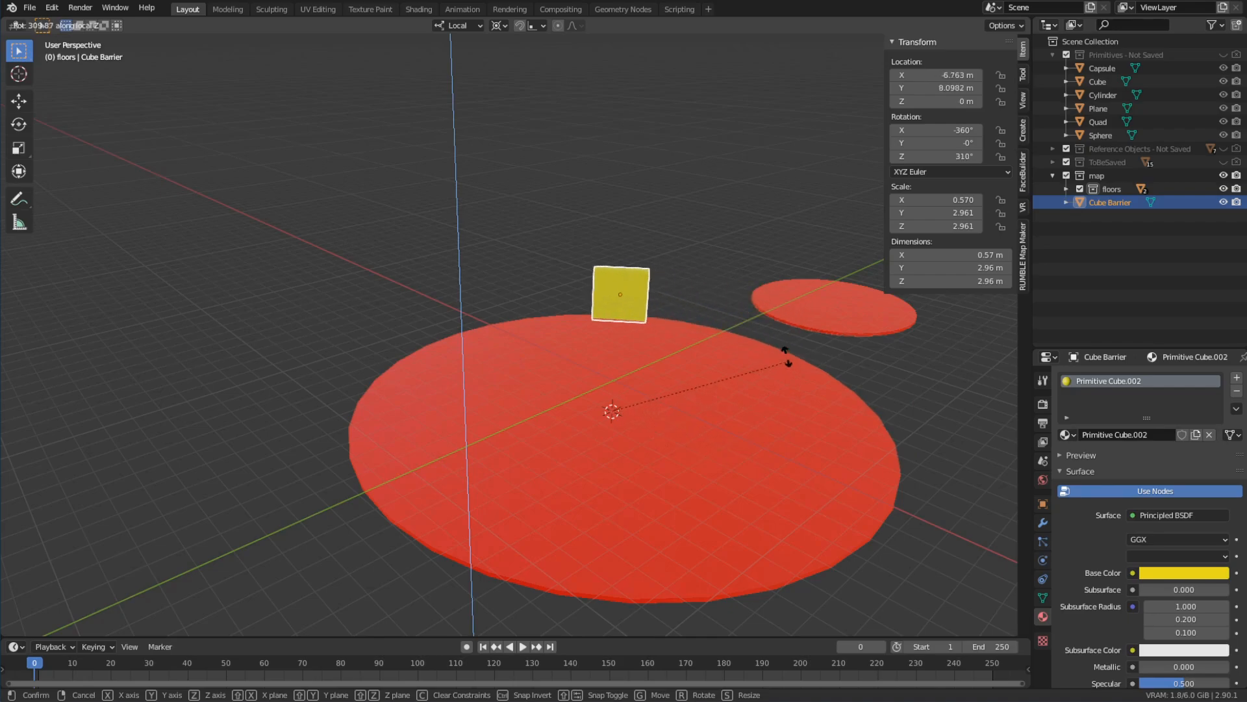
right_click(765, 334)
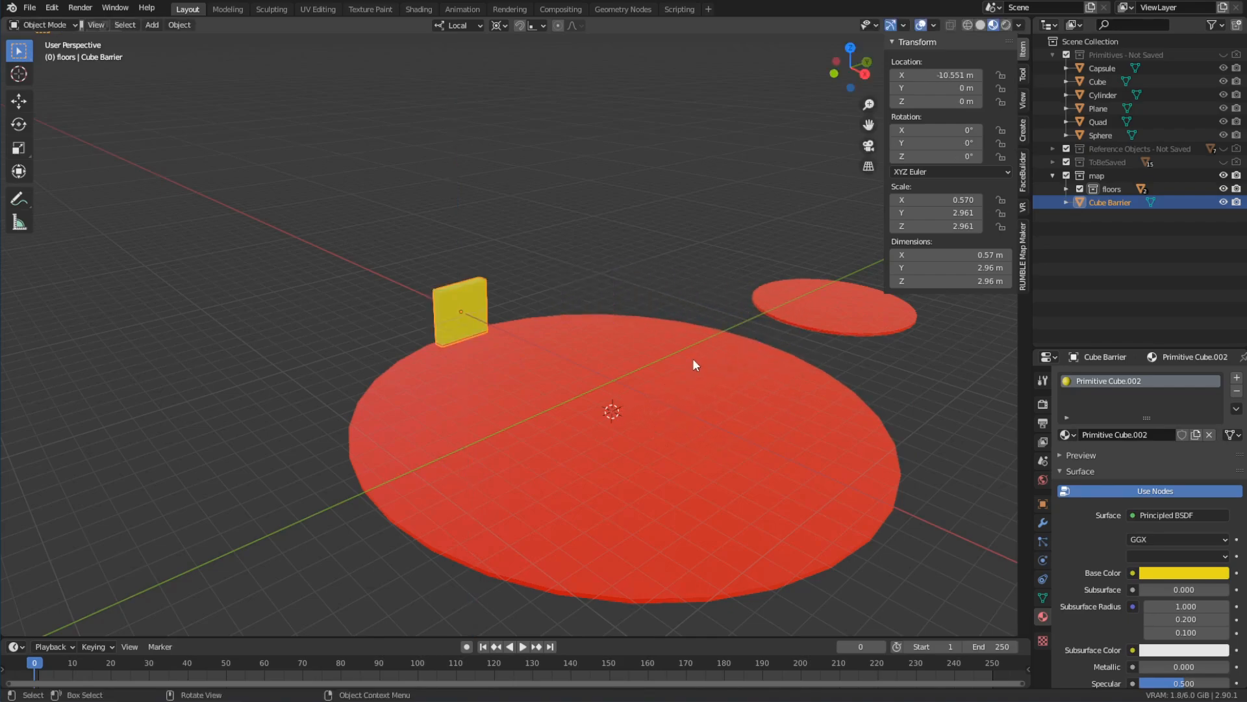
Step: Duplicate the Cube Barrier and rotate the copy 60° about its local Z axis around the 3D cursor
middle_click_drag(693, 361, 657, 358)
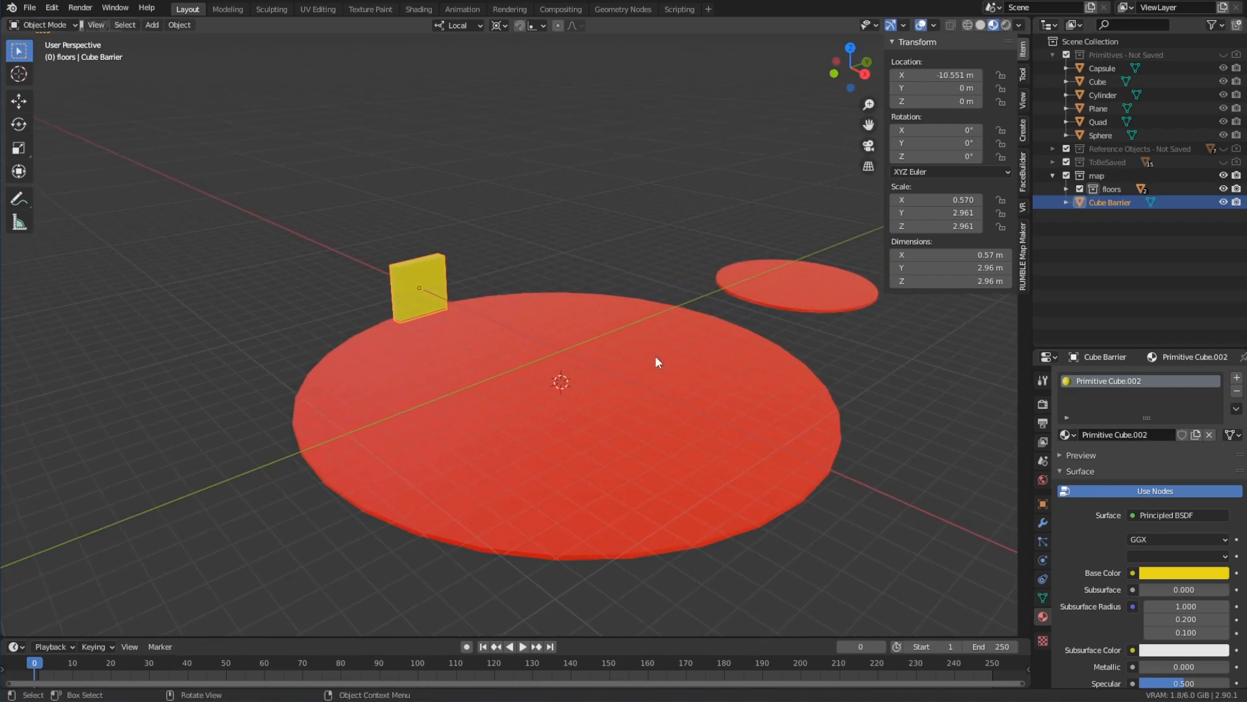
key("shift+d")
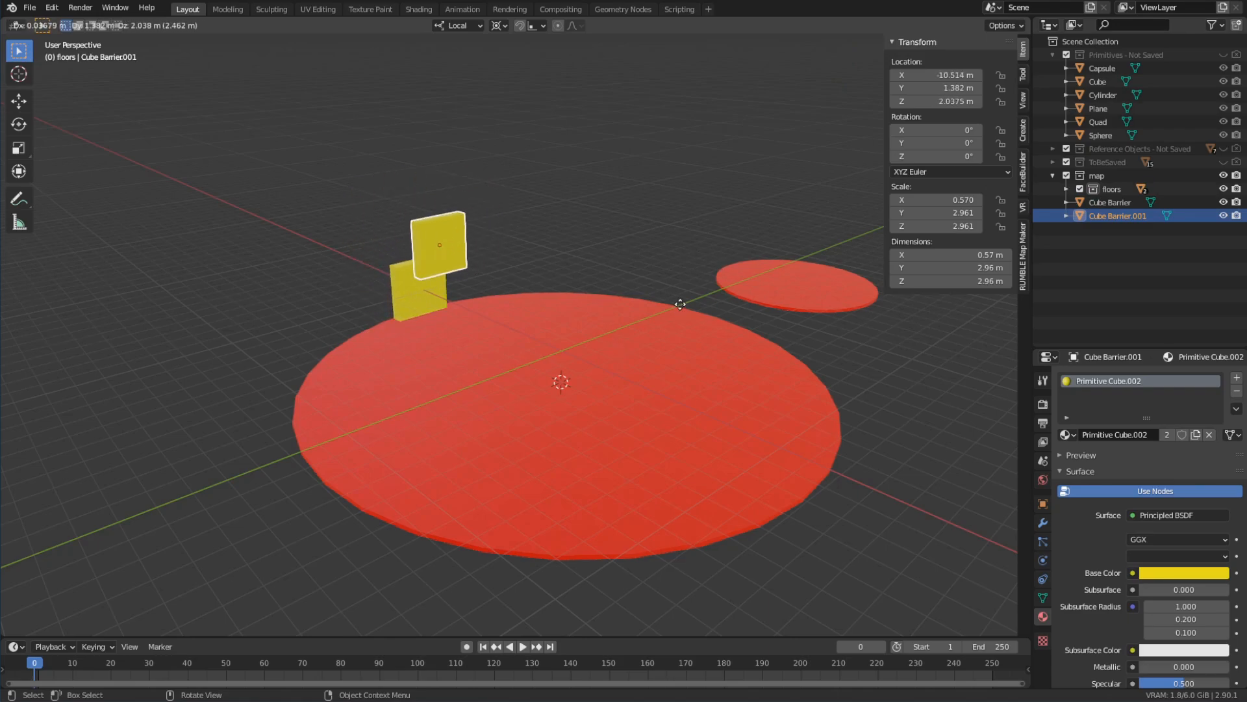
key("r")
key("r")
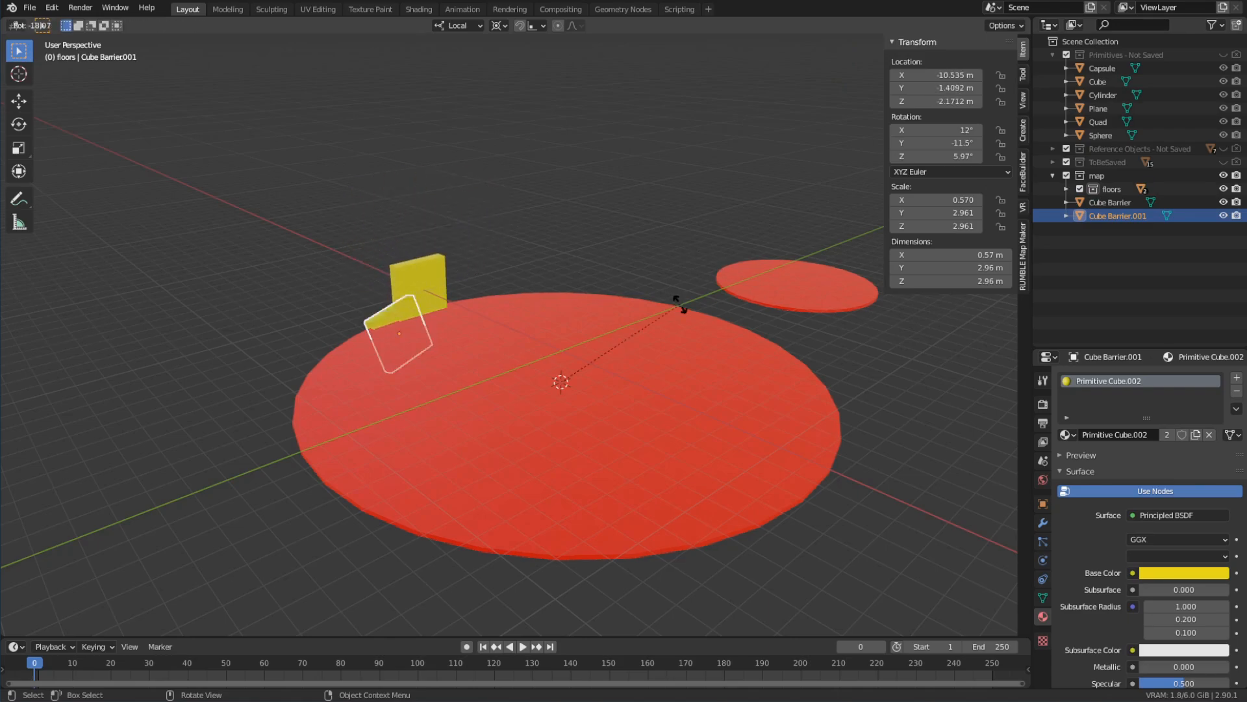
key("z")
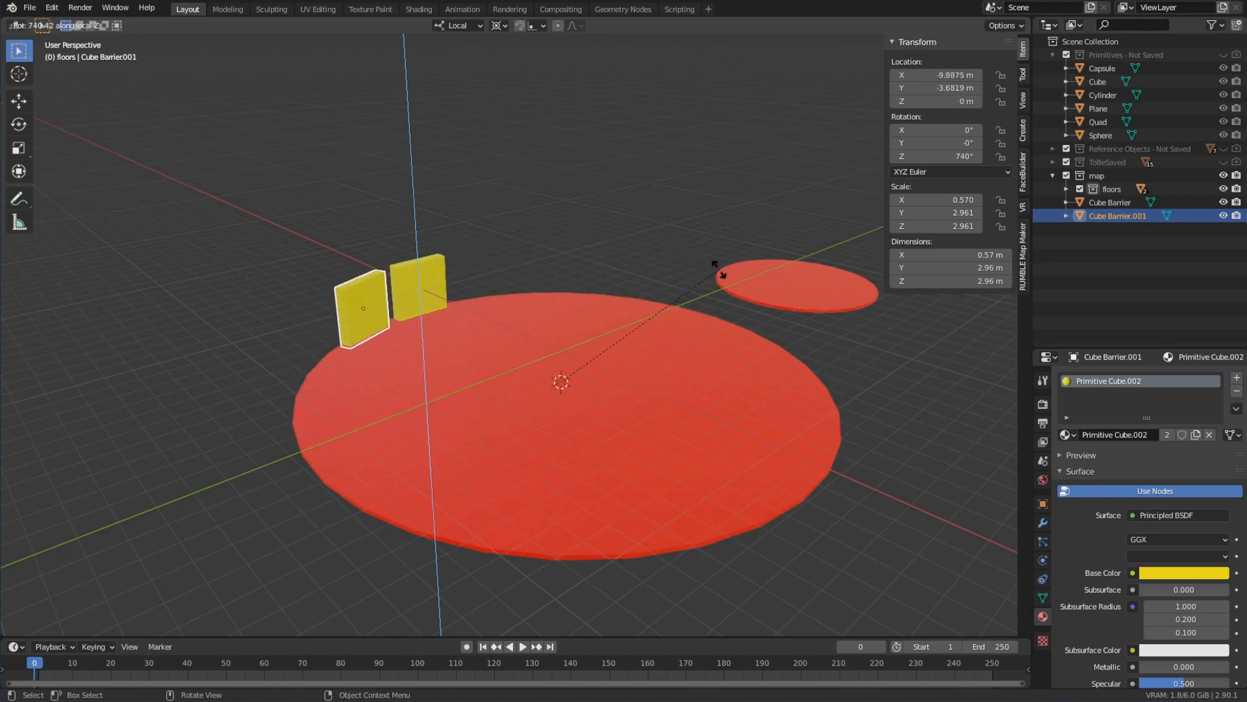
type("60")
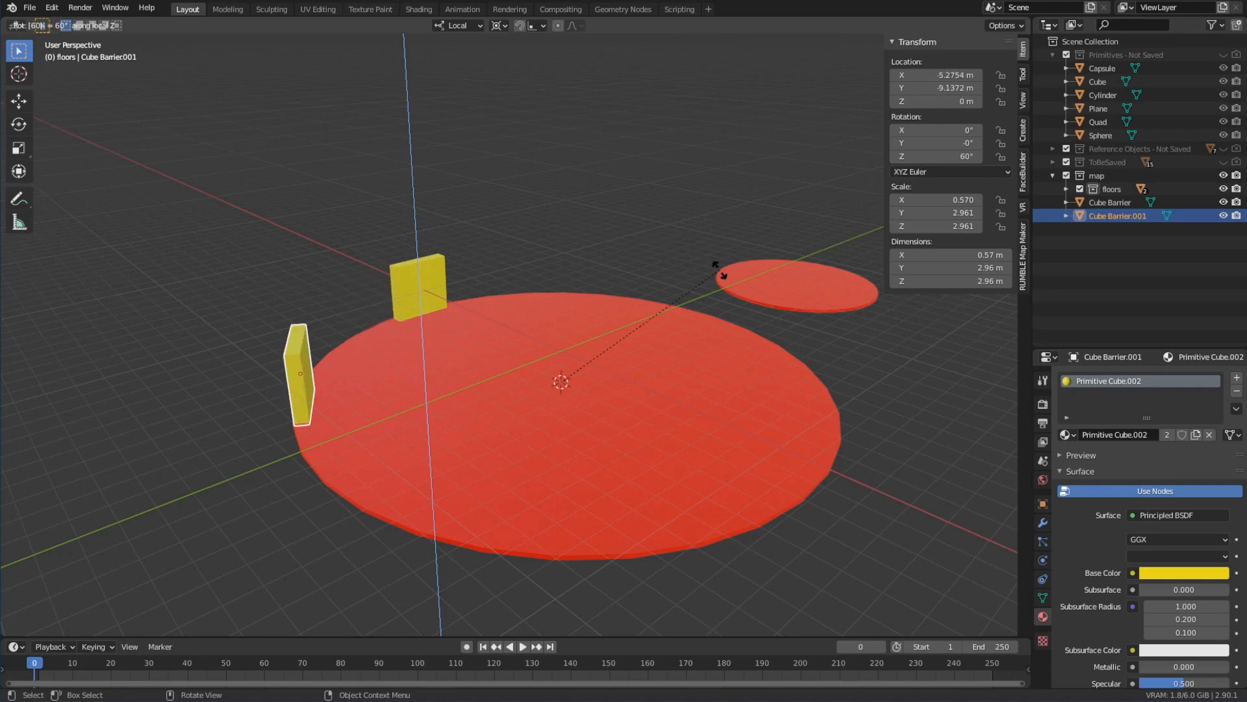
key("Return")
Step: Repeat the 60° duplicate-and-rotate four more times to complete the ring of six barriers around the large disc
middle_click_drag(695, 333, 664, 363)
key("shift")
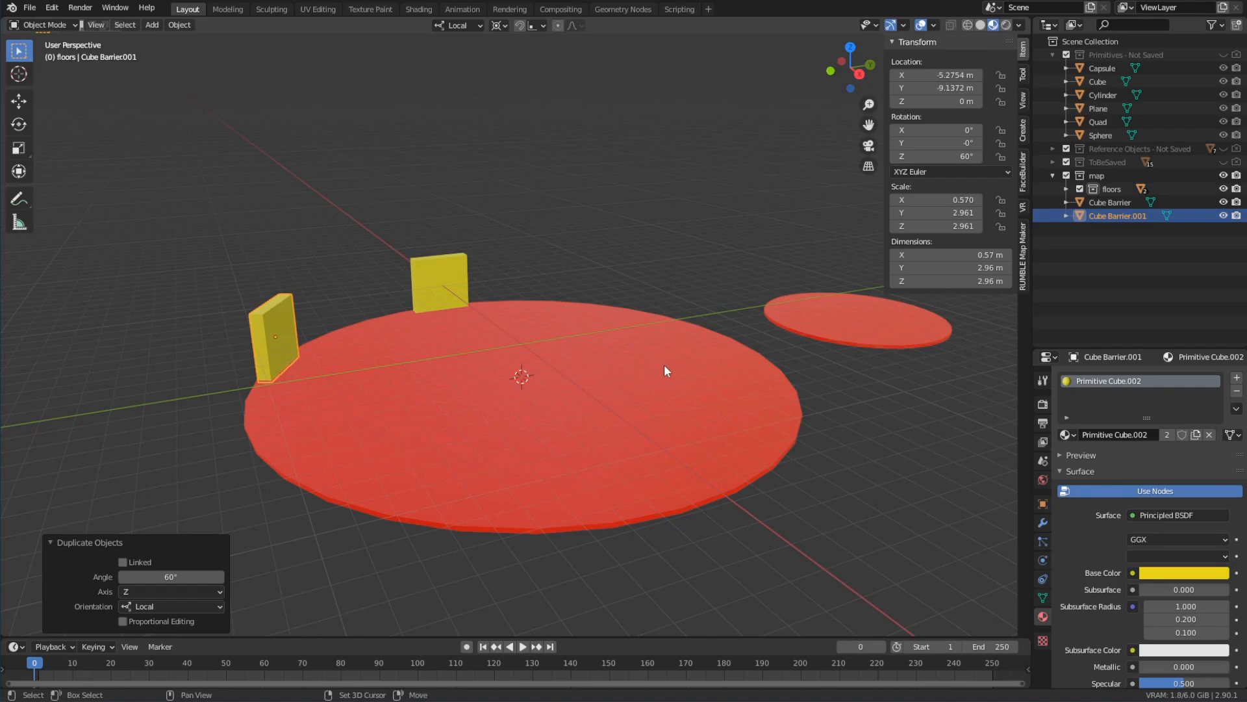
key("shift+r")
key("shift+r")
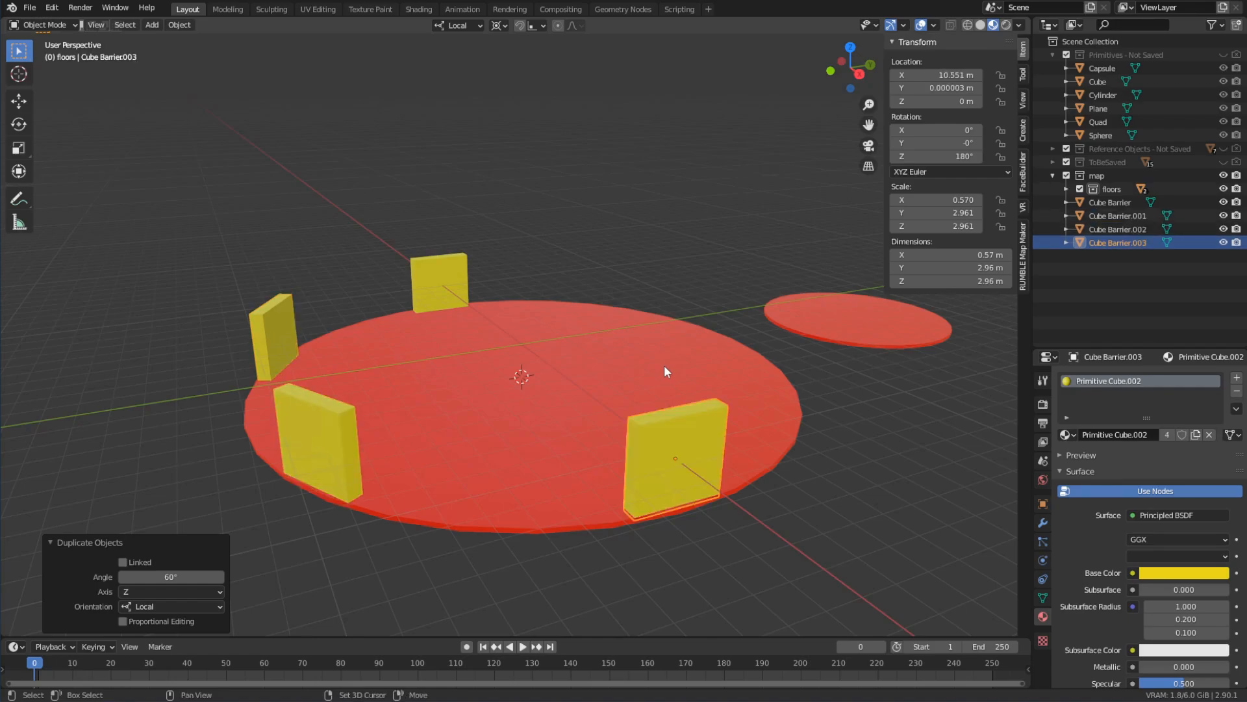
key("shift+r")
key("shift+r")
Step: Select the small disc and copy its Y location value
middle_click_drag(638, 363, 759, 373)
left_click(760, 373)
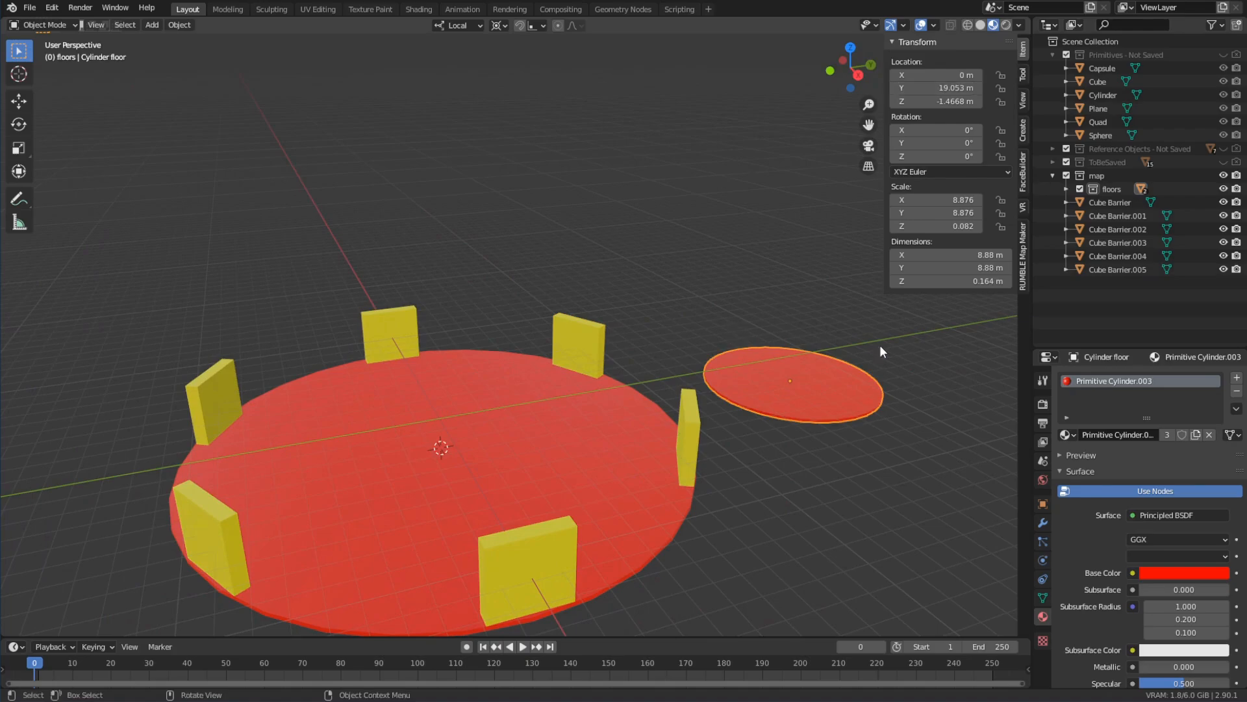
left_click(943, 89)
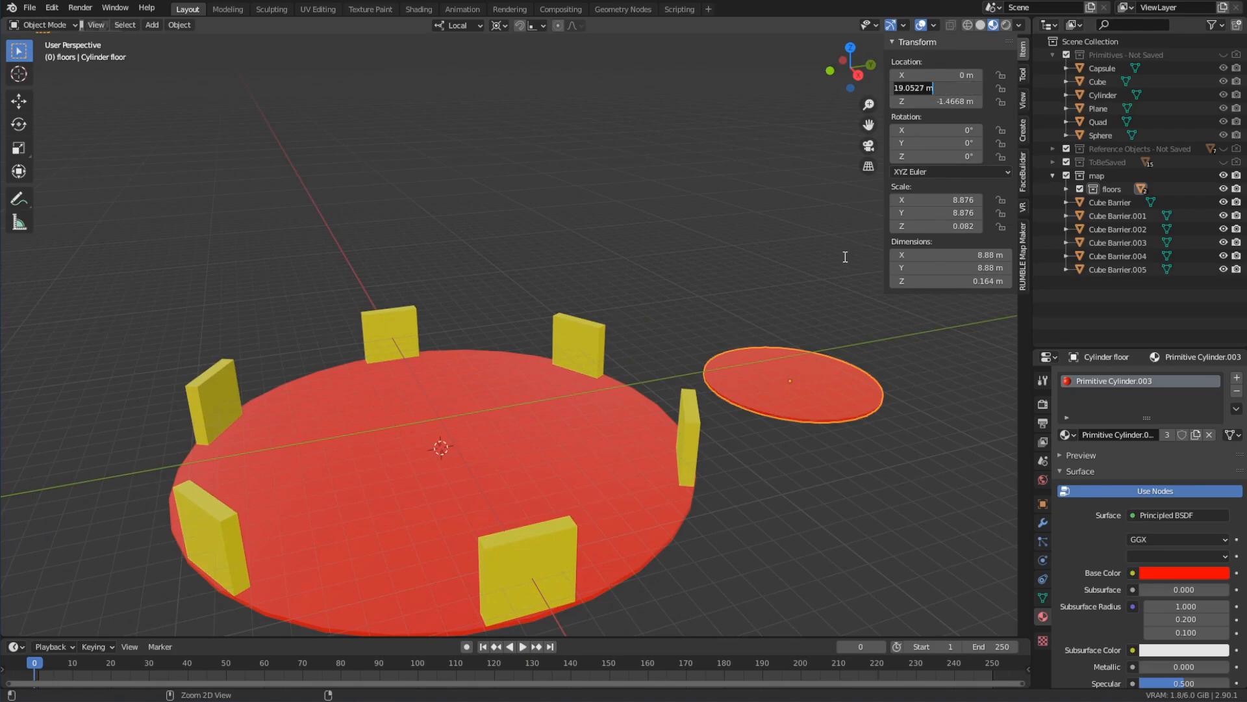
left_click(387, 323)
Step: Duplicate the original Cube Barrier and offset the copy 19.053 m along local Y, in line with the small disc
left_click(390, 322)
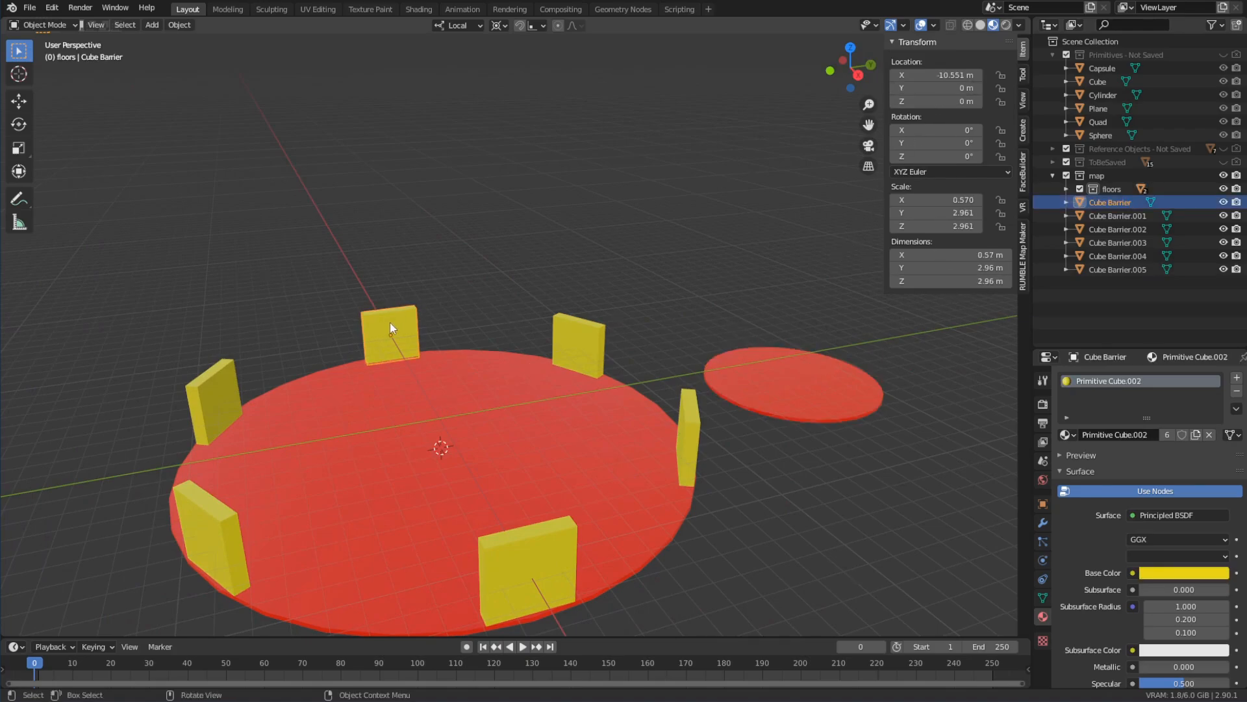
key("shift+d")
left_click(523, 349)
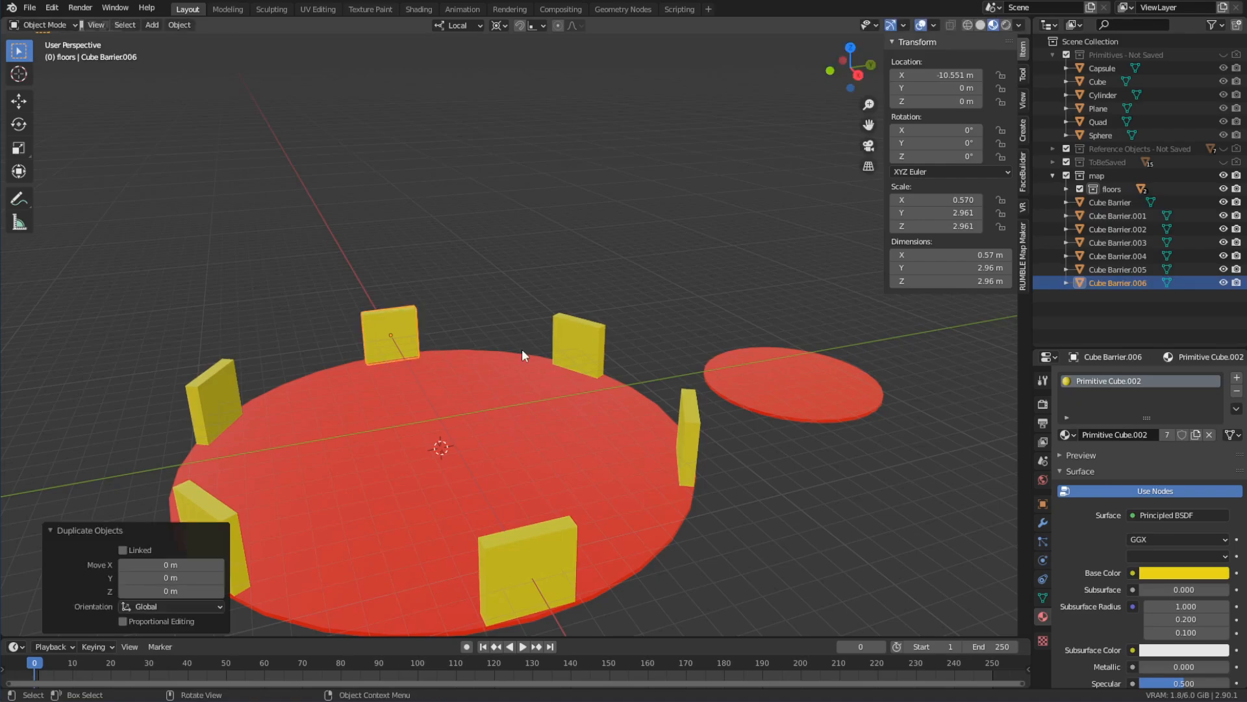
left_click(189, 579)
key("Return")
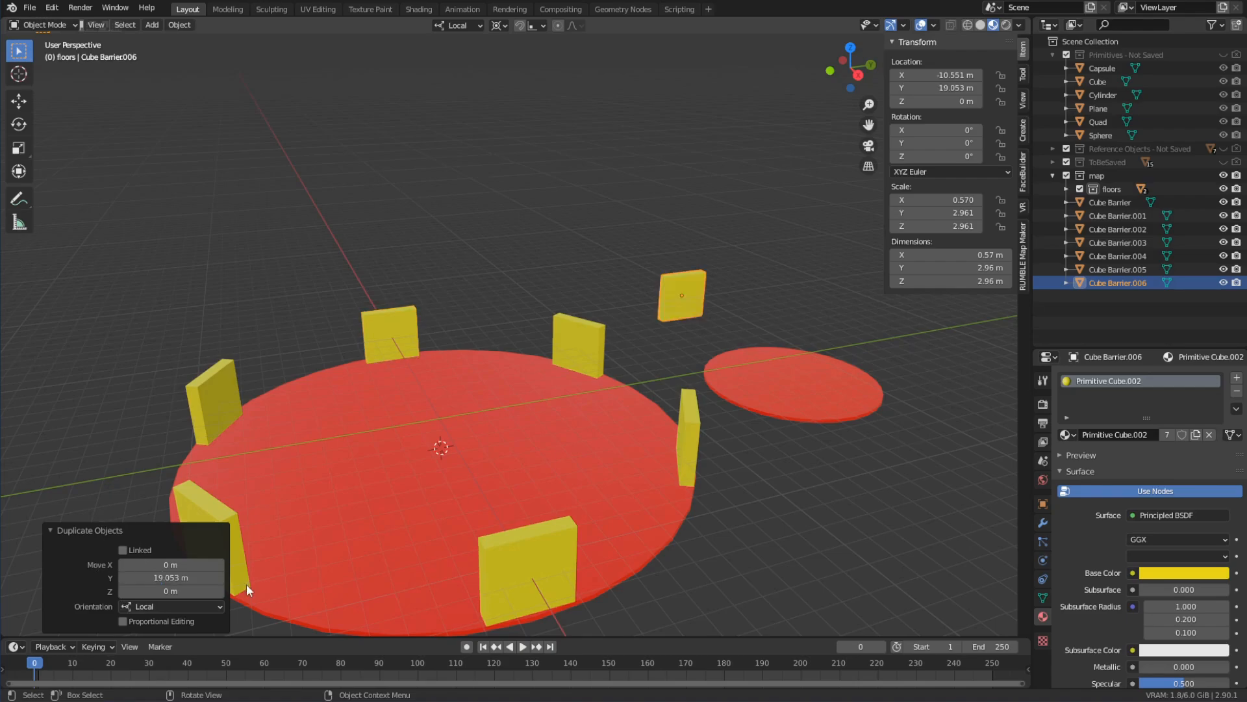
left_click(656, 224)
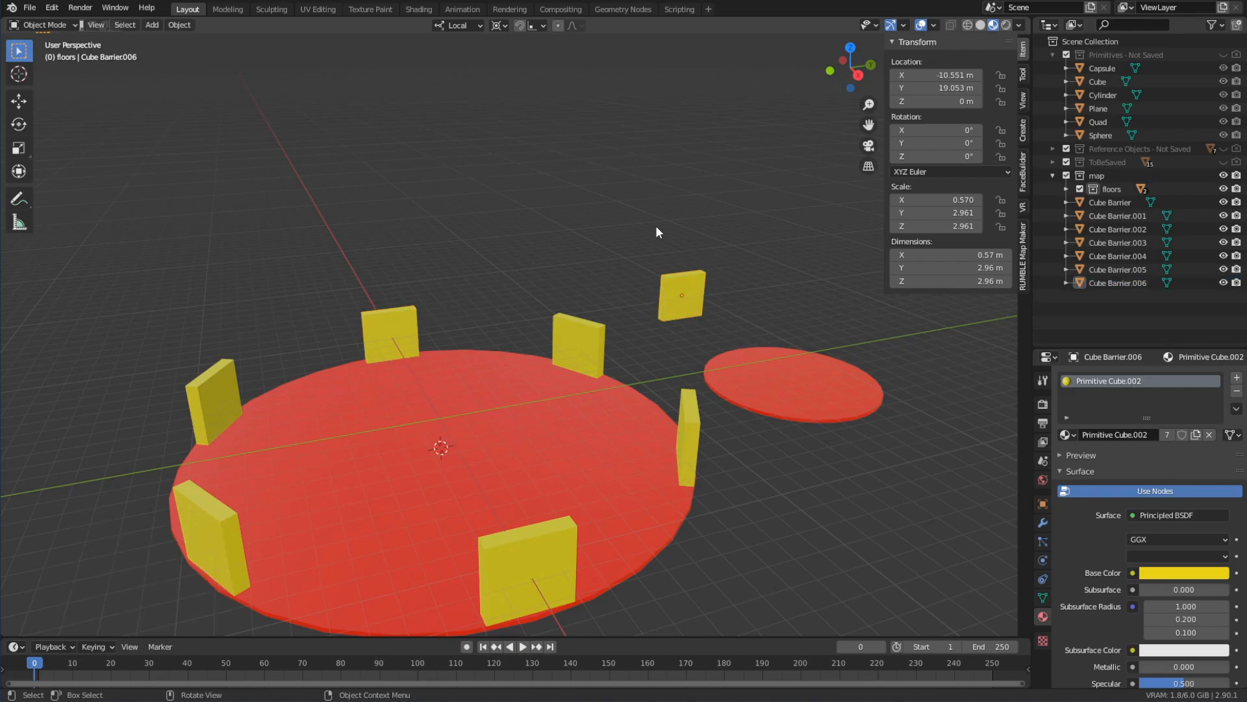
Step: Move the new barrier about 6.85 m along local X to the small disc's near edge
left_click(705, 295)
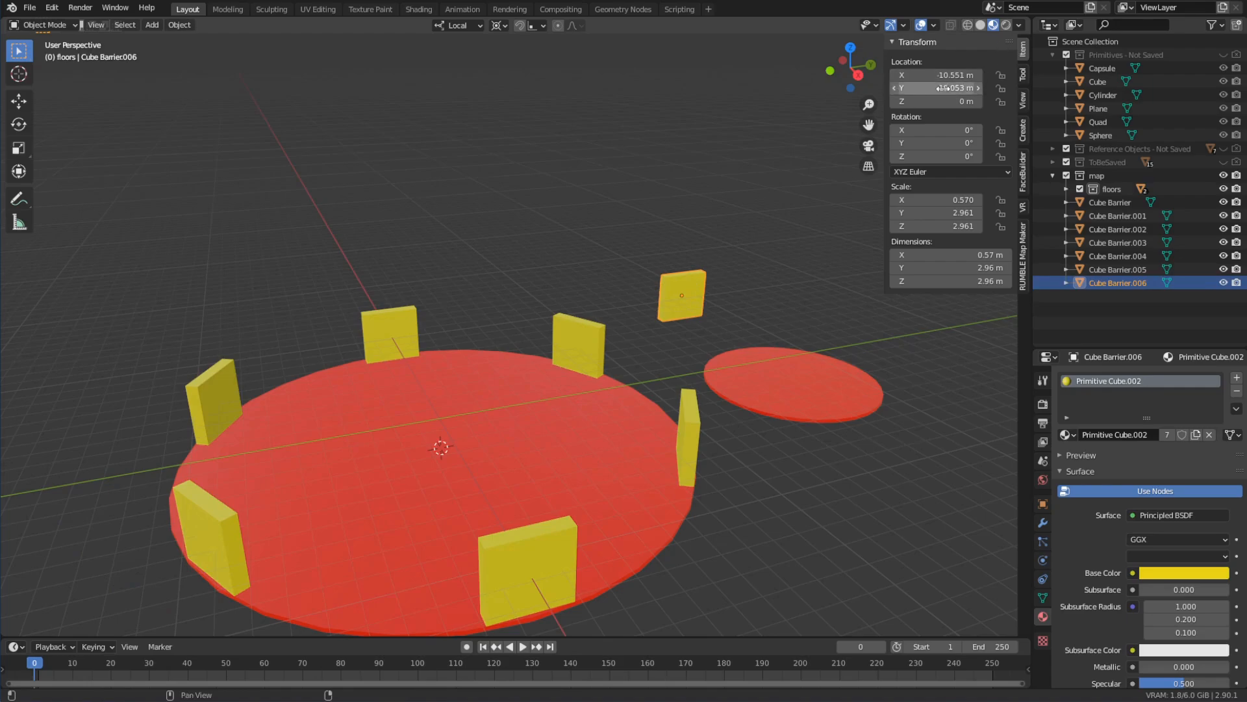
middle_click_drag(803, 374, 687, 423, "shift")
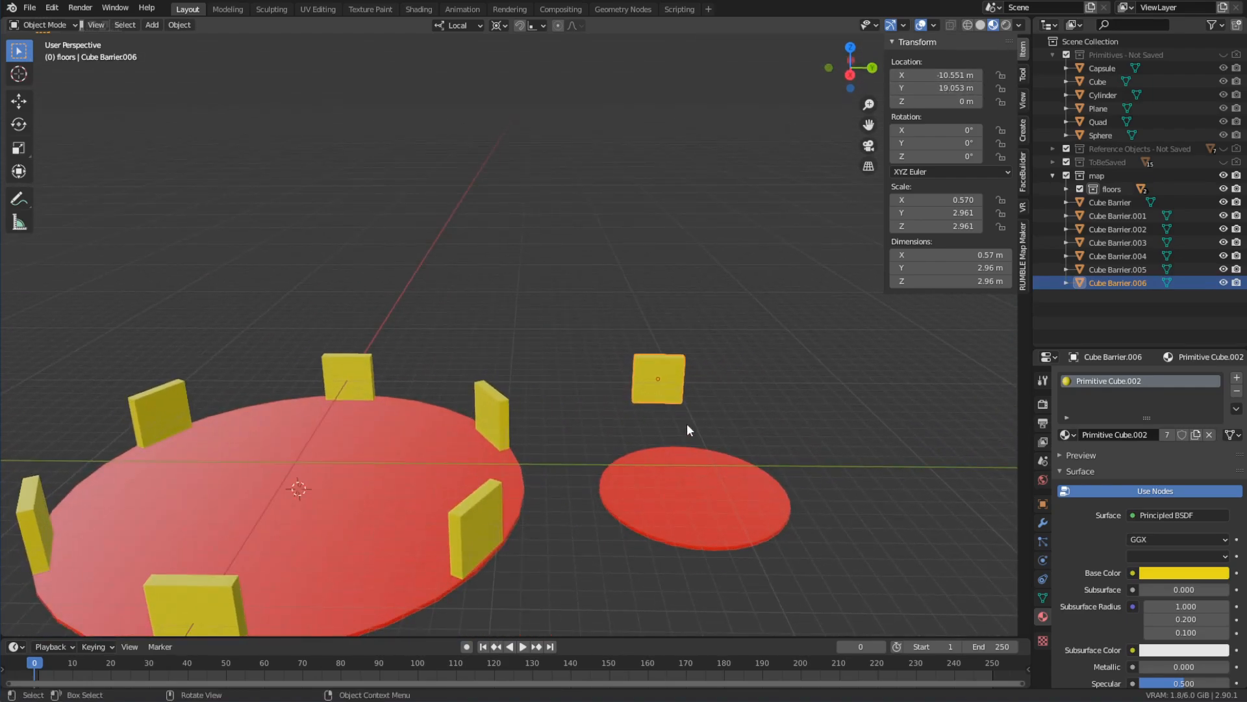
key("g")
key("x")
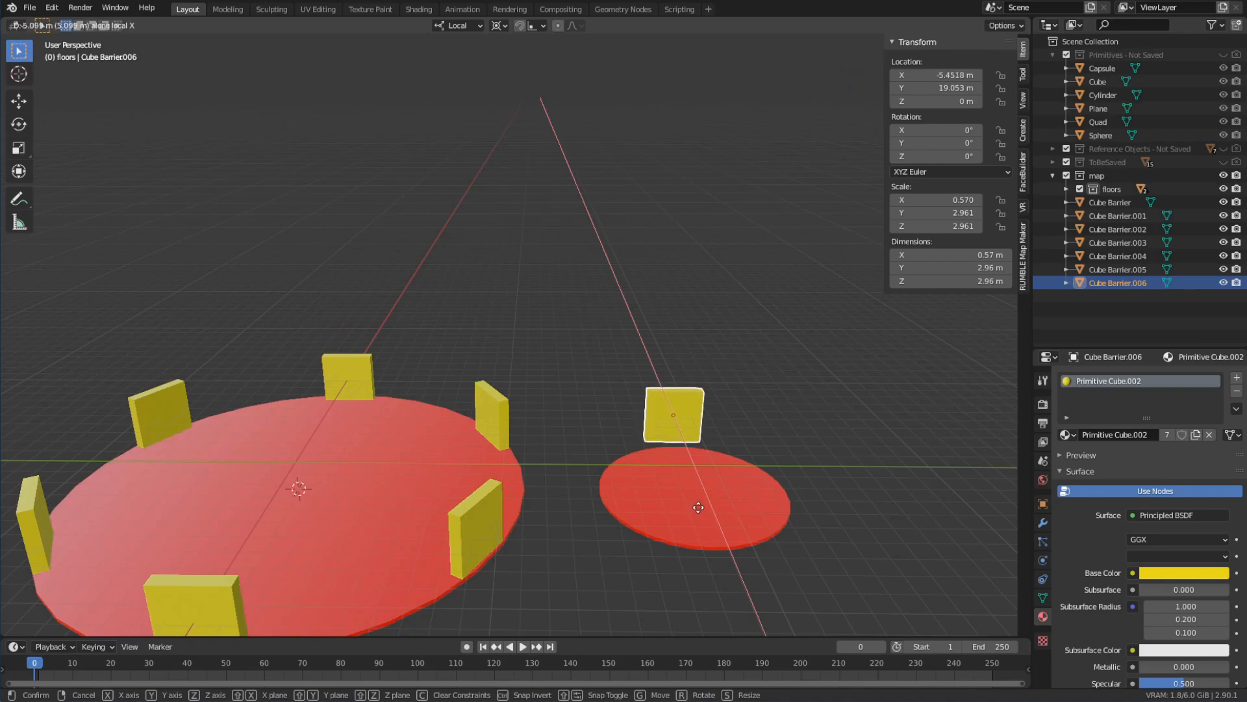
left_click(680, 540)
Step: Shift the small disc's barrier about -0.4 m along local X, outward to the disc's rim
middle_click_drag(680, 540, 822, 489)
key("g")
key("x")
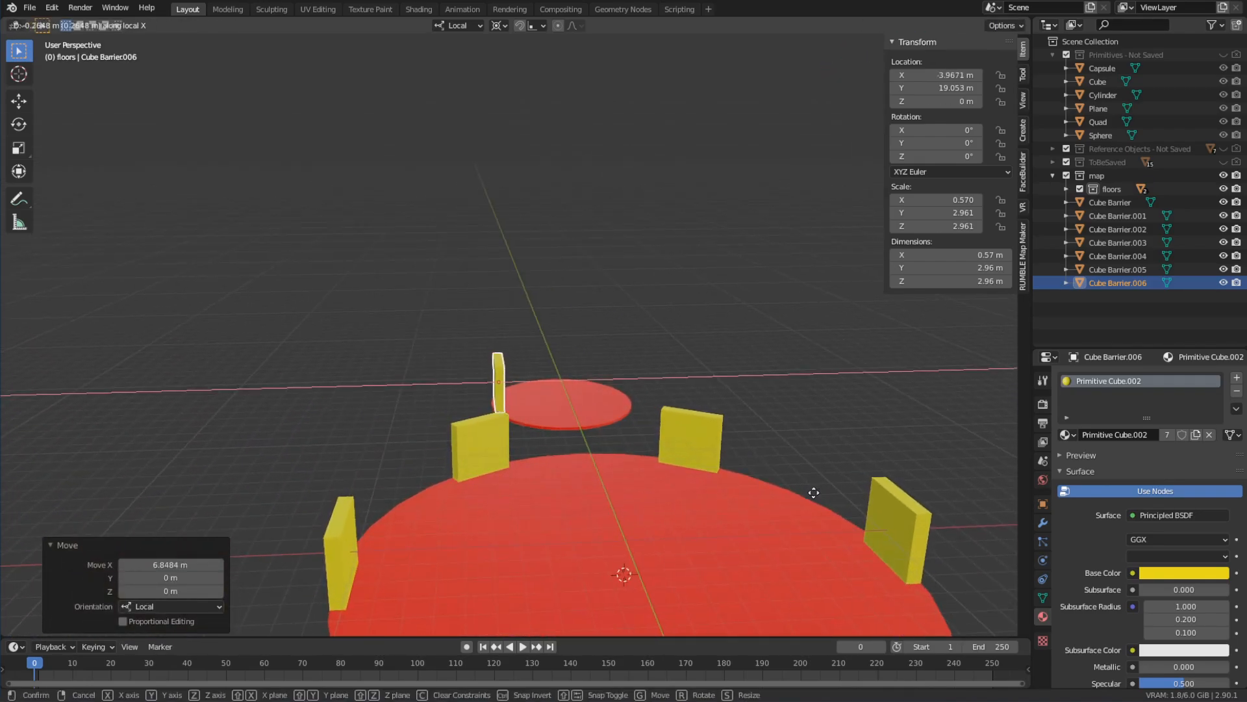
left_click(625, 375)
scroll(618, 470, "up", 3)
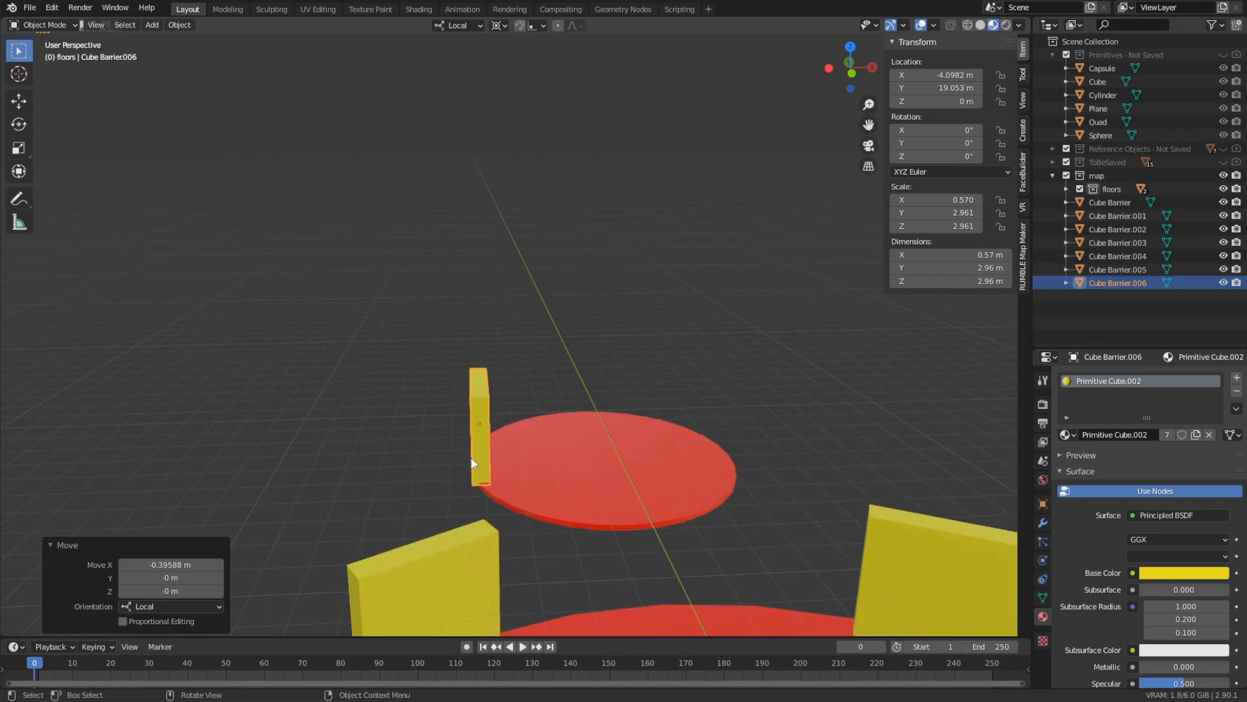
Step: Snap the 3D cursor to the small disc and keep the transform pivot point on 3D Cursor
scroll(602, 465, "down", 3)
middle_click_drag(602, 465, 558, 400)
left_click(577, 479)
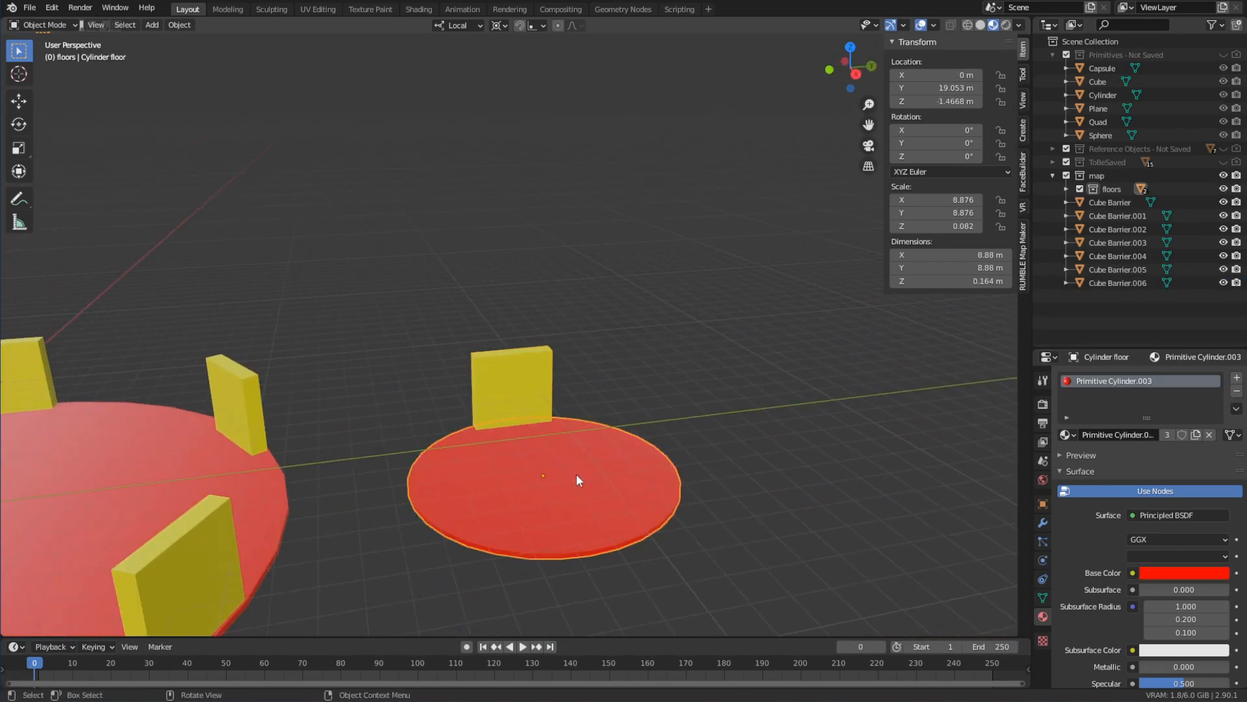
key("shift+s")
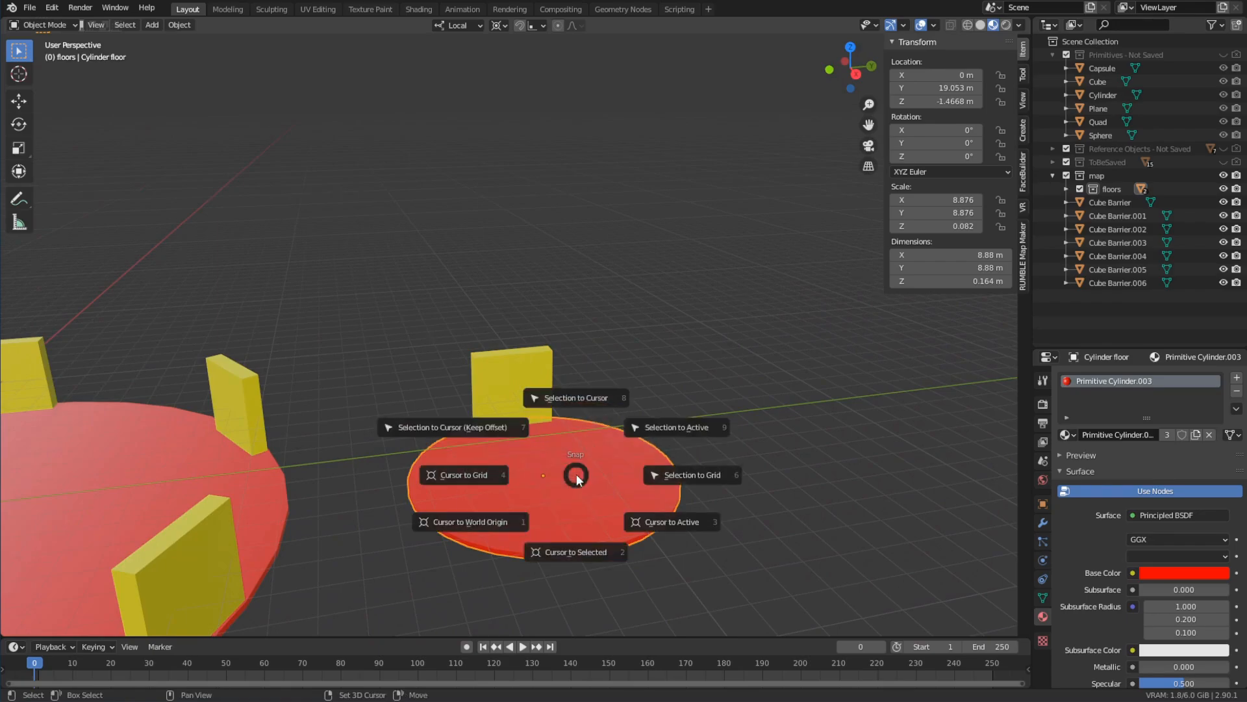
left_click(570, 555)
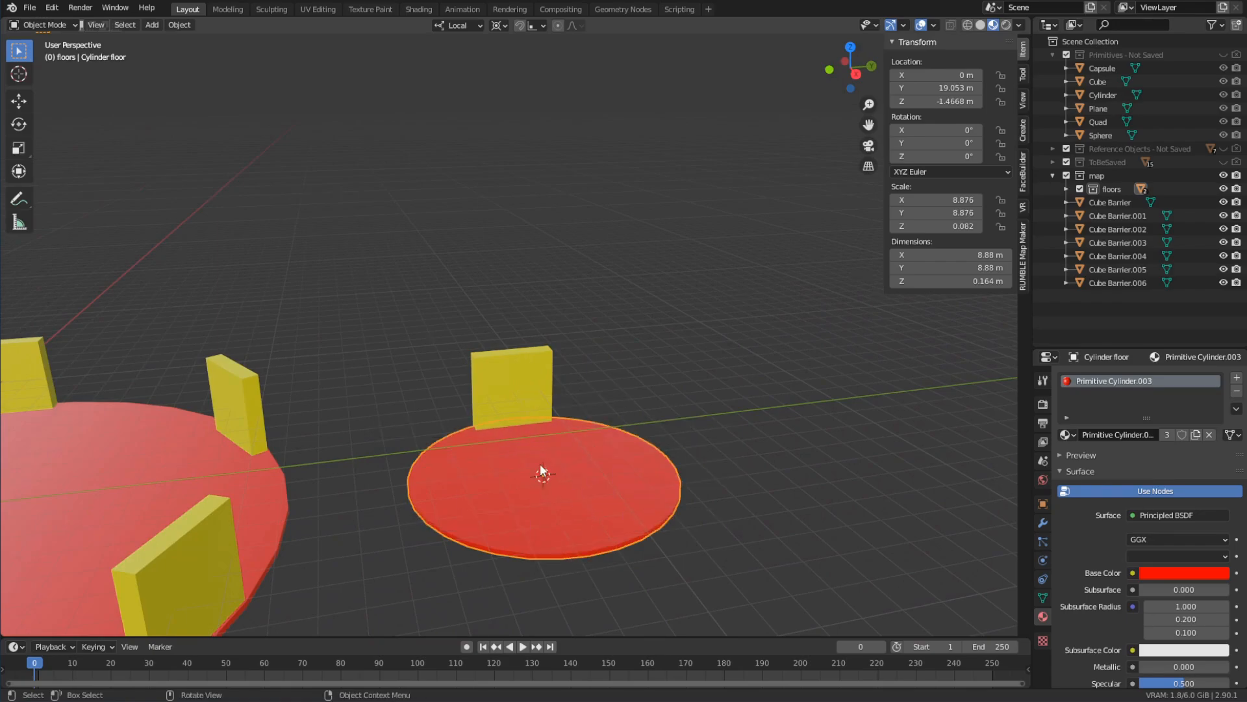
left_click(505, 38)
left_click(499, 25)
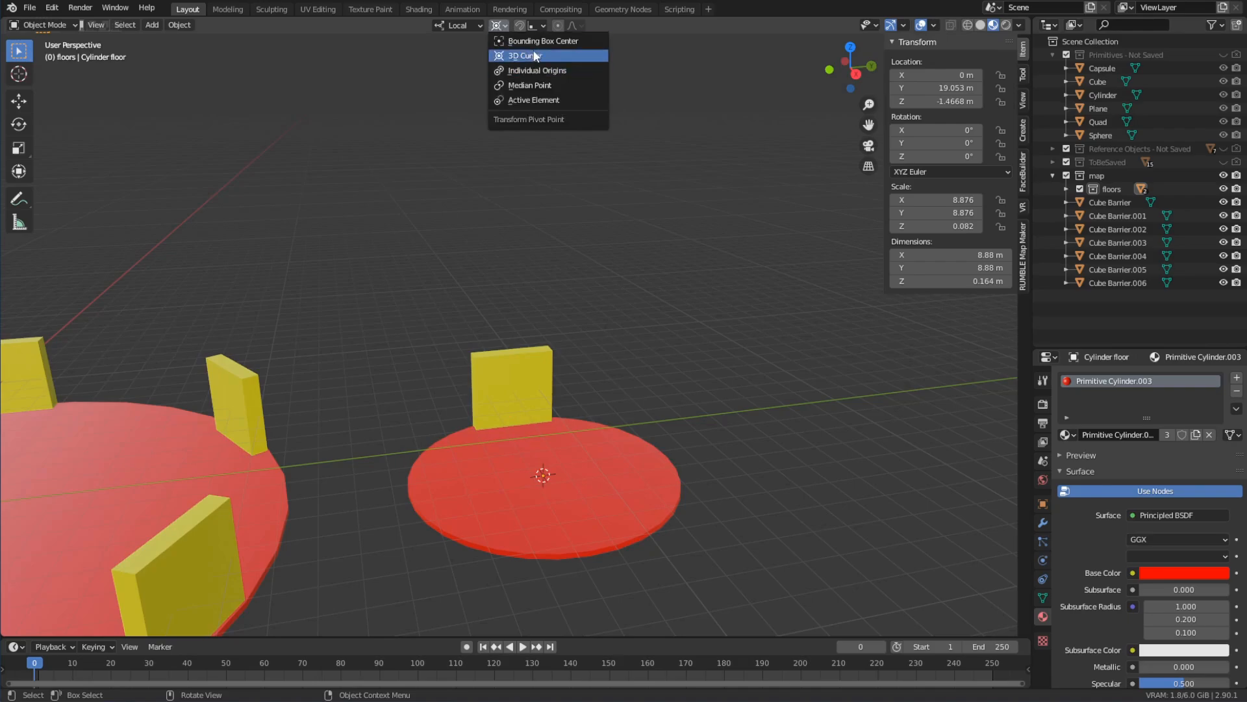
Step: Duplicate the small disc's barrier in place and rotate the copy 60° about local Z around the 3D cursor
left_click(538, 370)
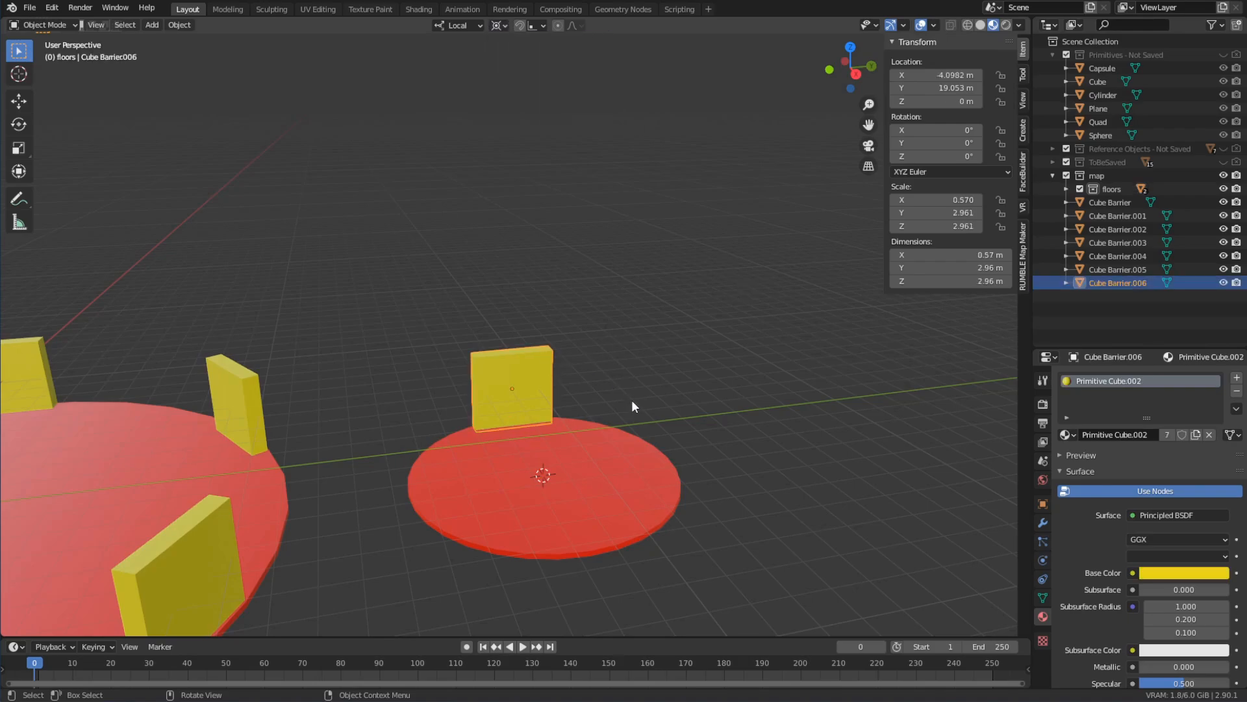
key("shift+d")
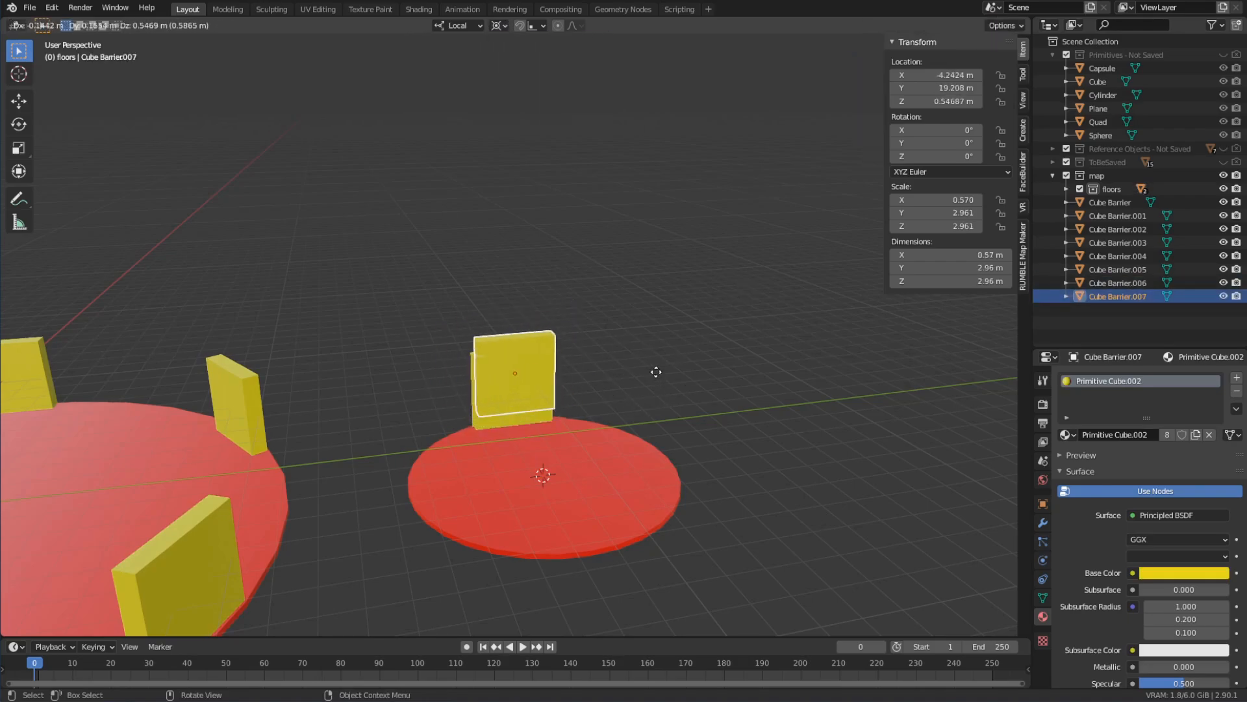
right_click(669, 365)
key("r")
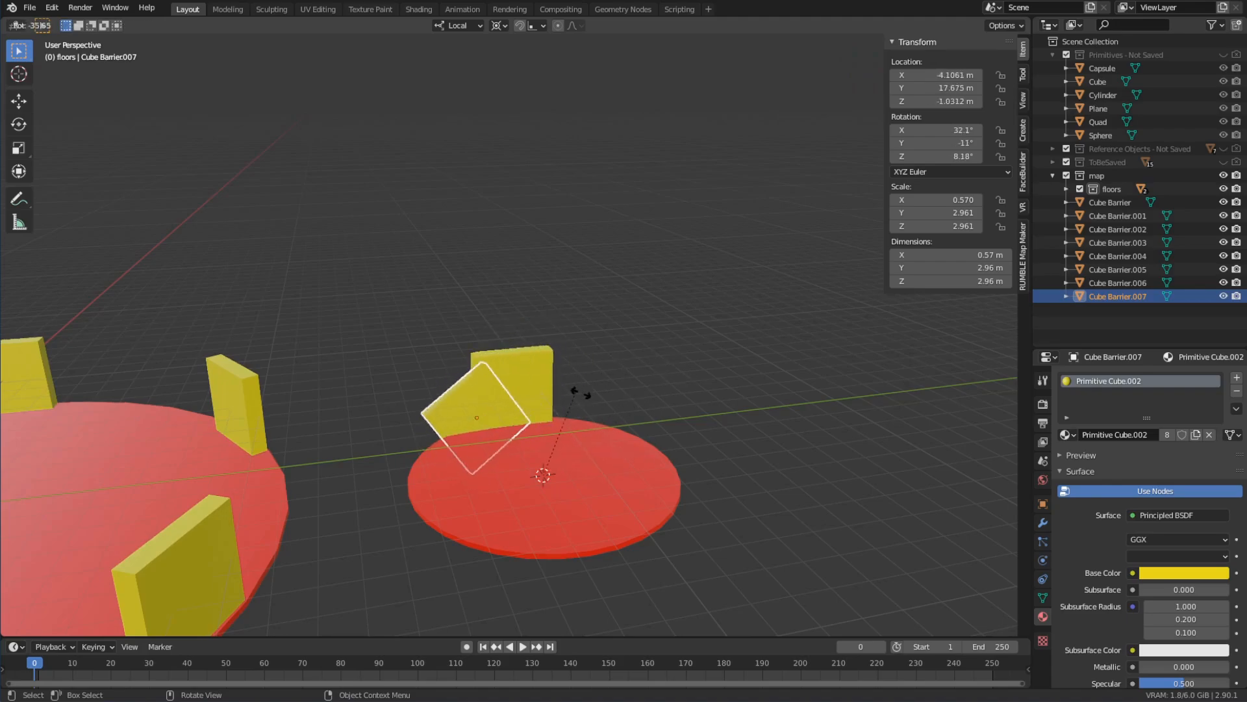
key("z")
key("z")
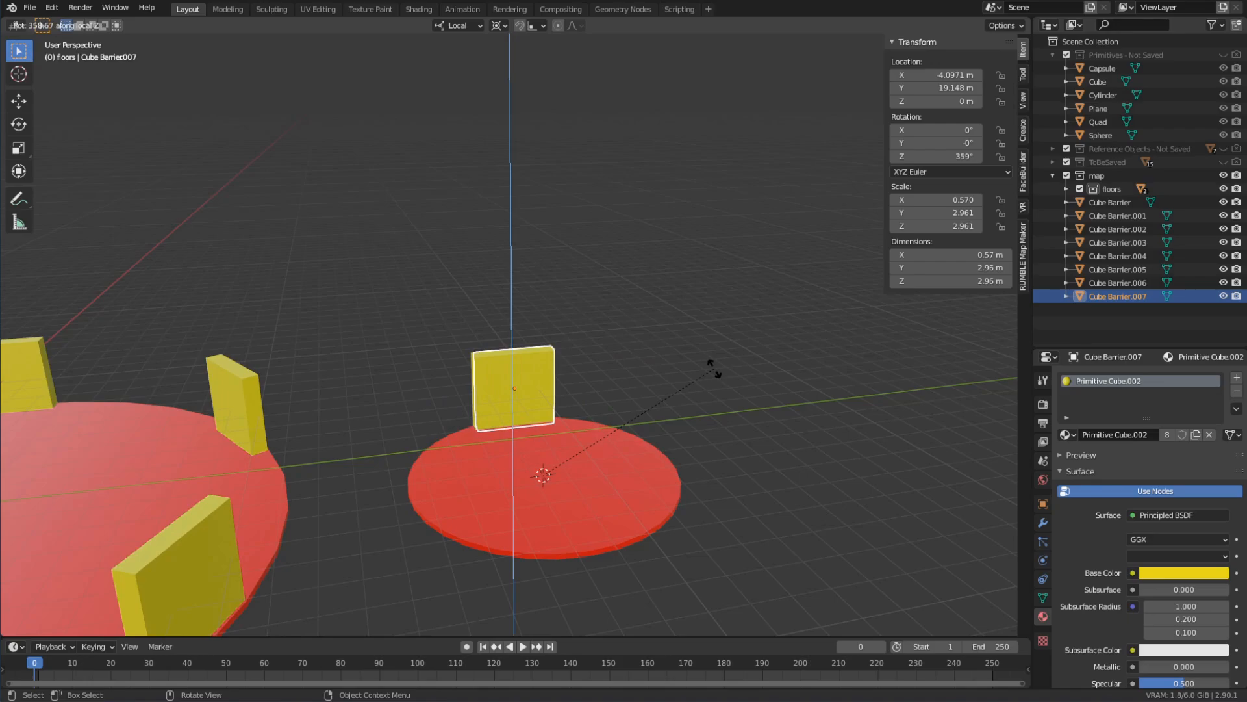
type("60")
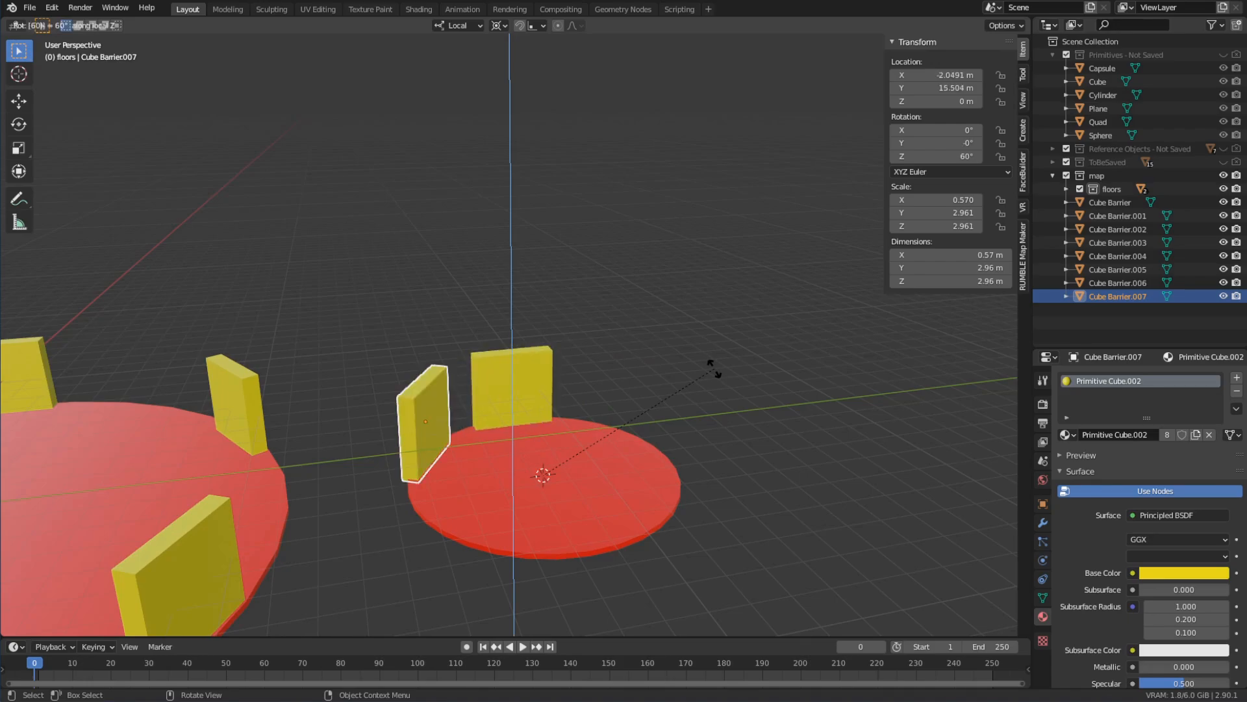
key("Return")
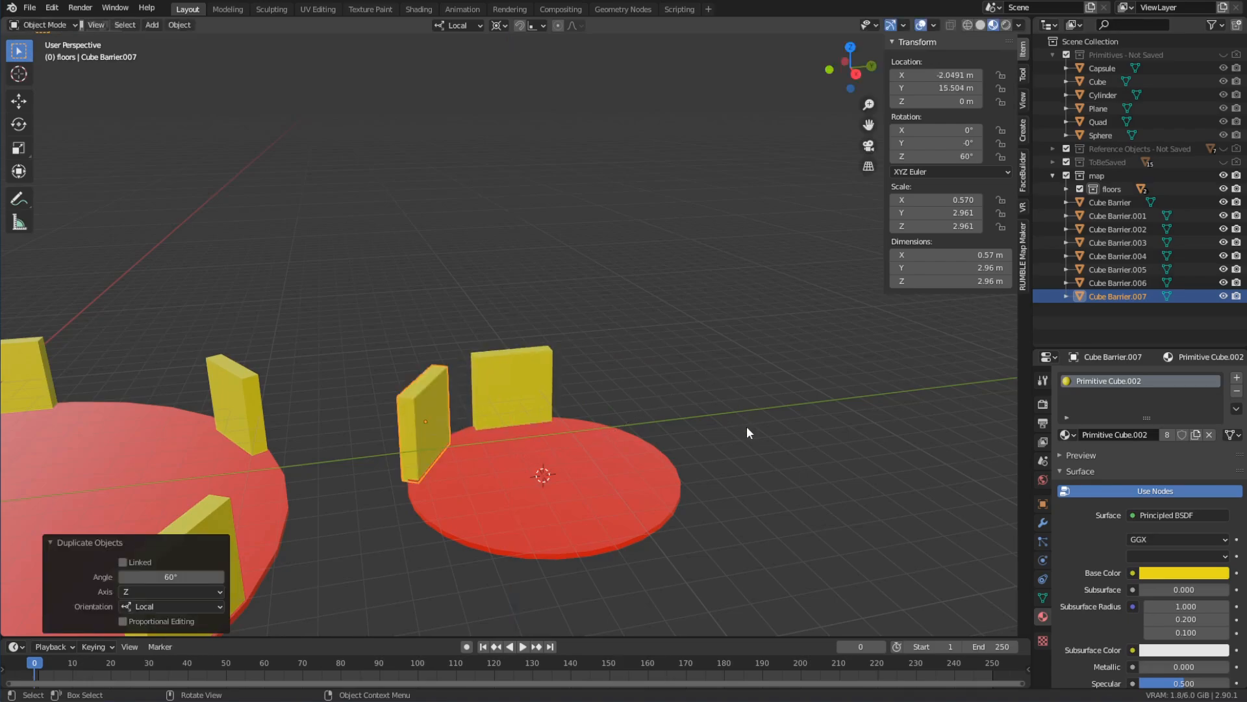
Step: Repeat the 60° duplicate-and-rotate four more times to complete six barriers around the small disc
key("shift")
key("shift+r")
key("shift+r")
key("shift+r")
key("shift+r")
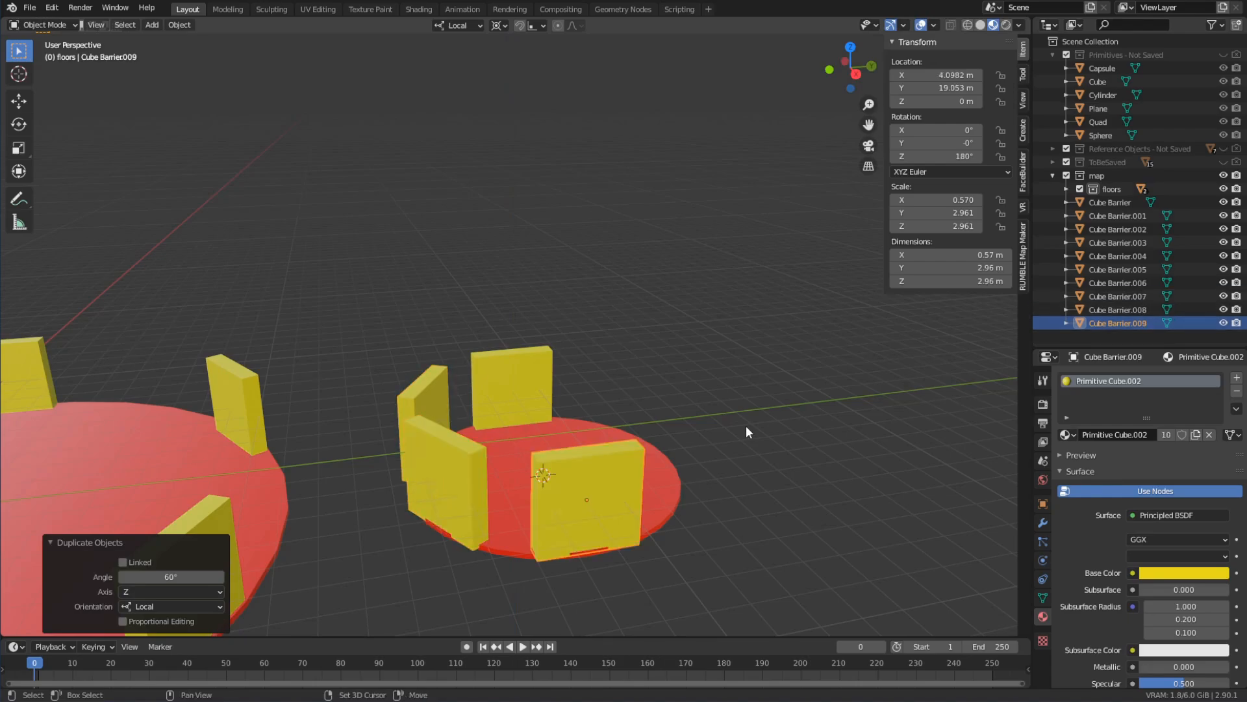
Step: Select all six barriers around the small disc
middle_click_drag(683, 444, 607, 423)
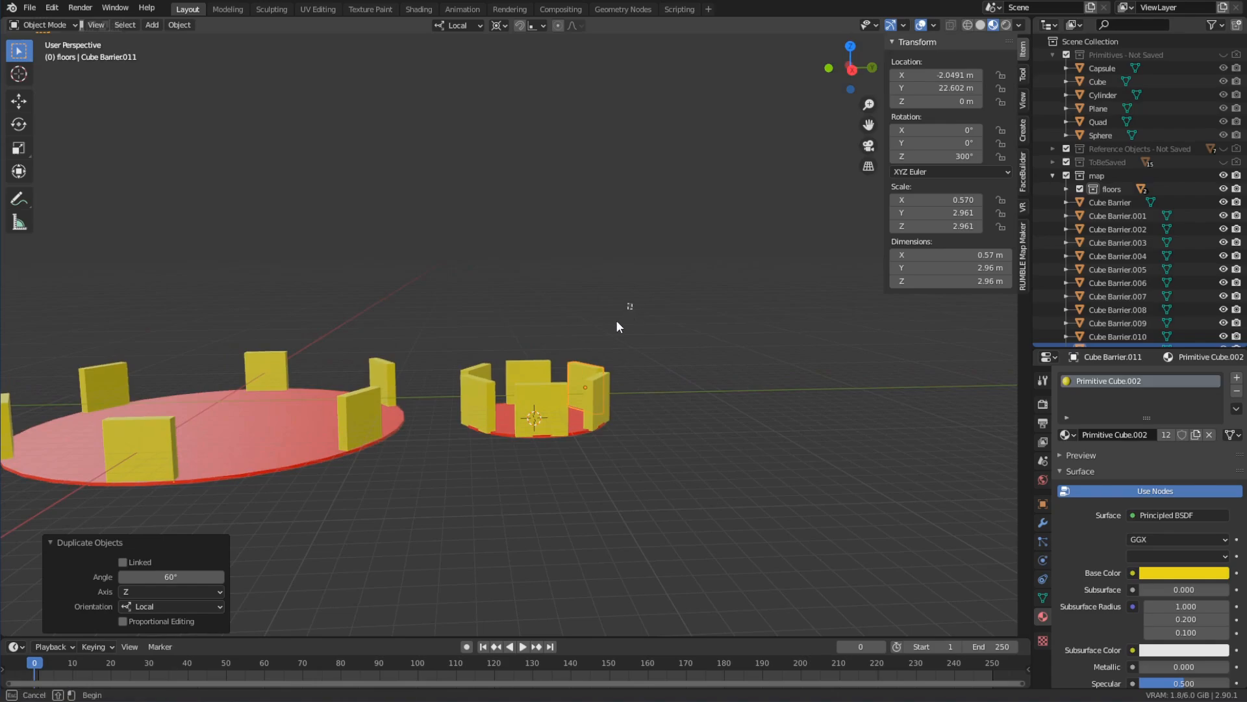
left_click_drag(634, 303, 453, 395)
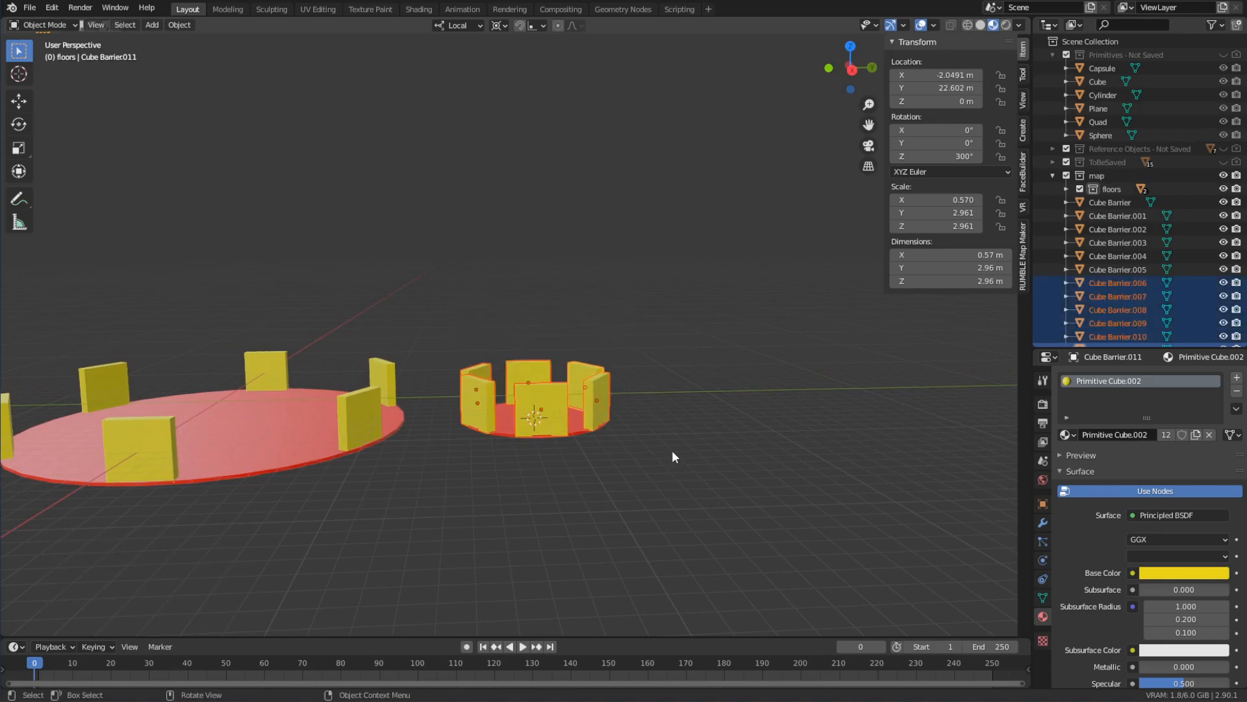
Step: Try scaling the six selected barriers around the 3D cursor, first uniformly and also along local X
key("s")
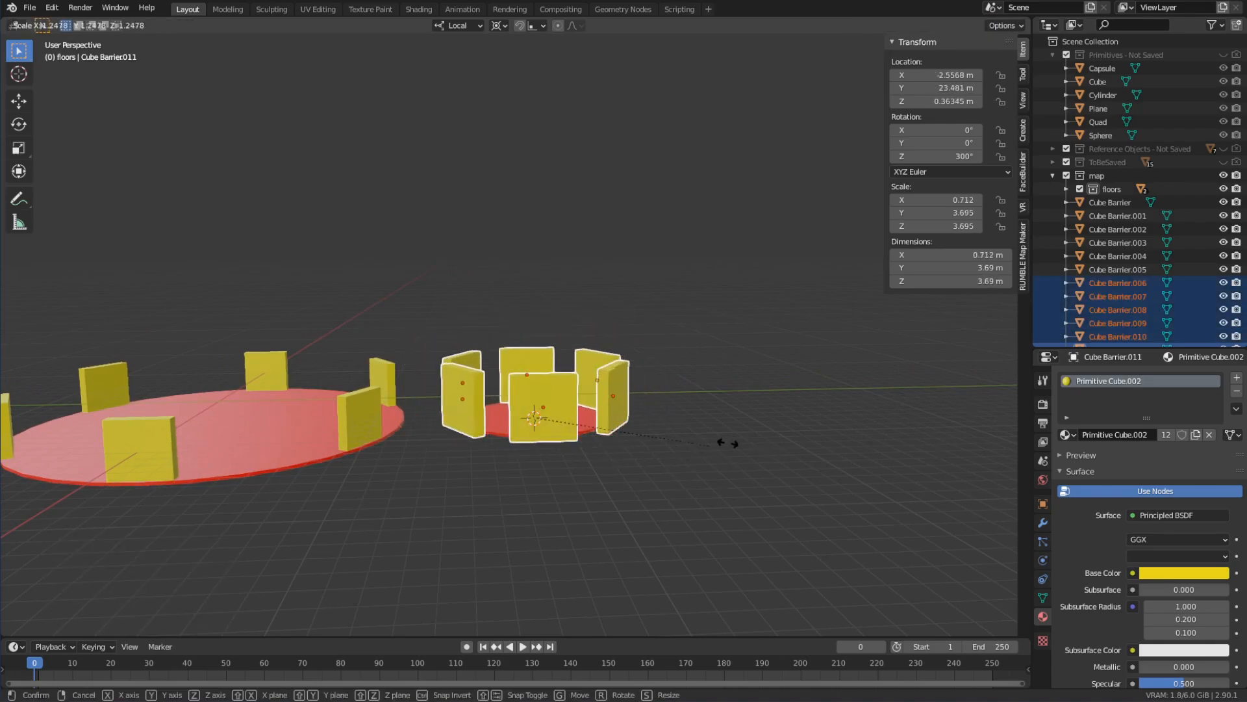
key("x")
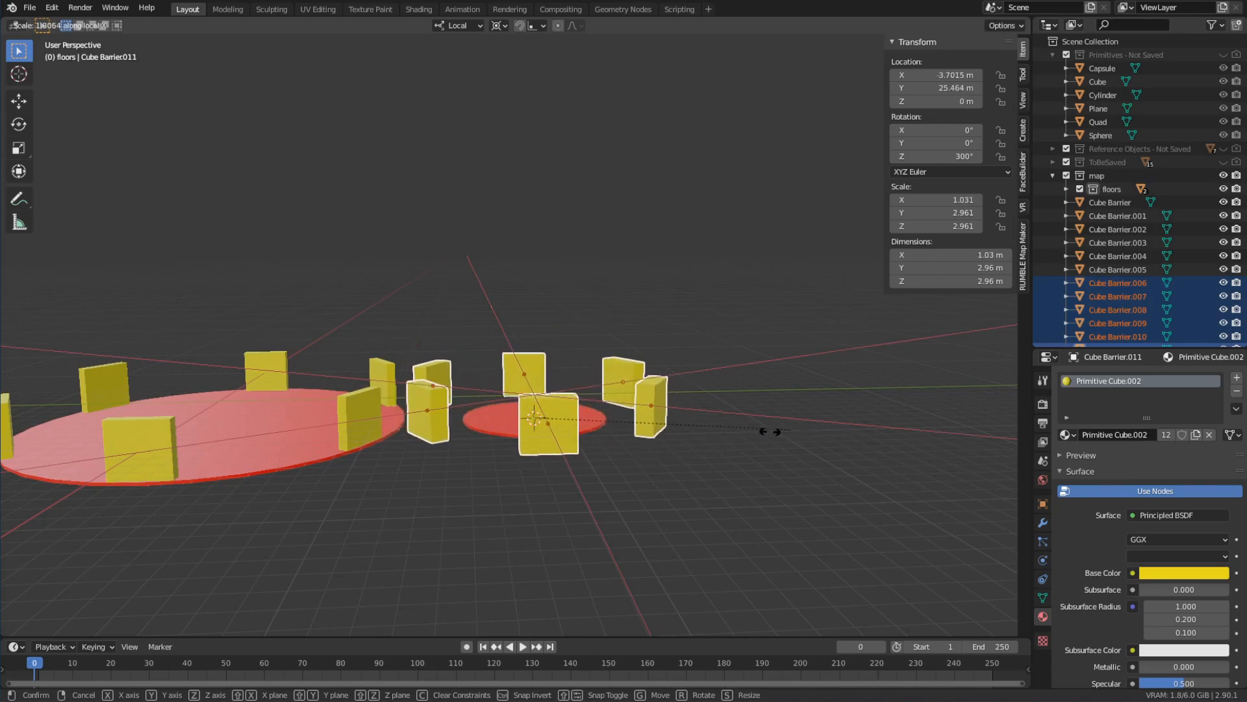
left_click(773, 439)
Step: Set the transform pivot point to Individual Origins for the six selected barriers
left_click(500, 26)
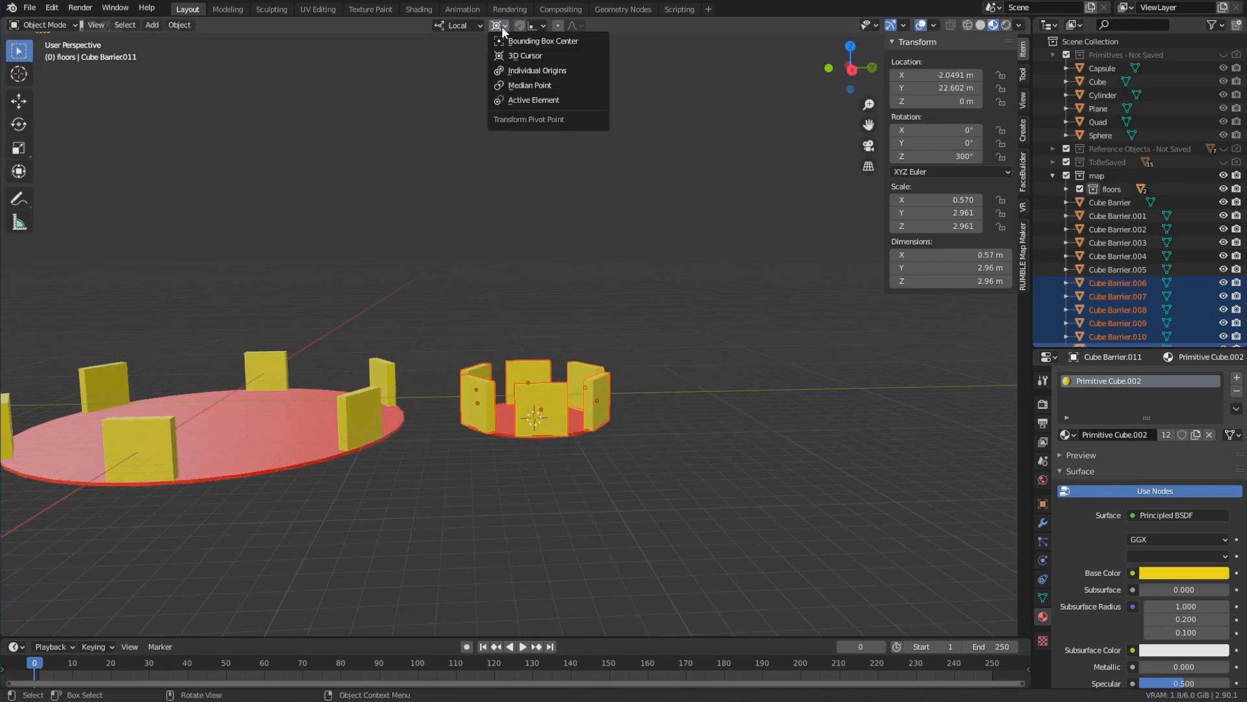
left_click(517, 65)
scroll(717, 423, "up", 5)
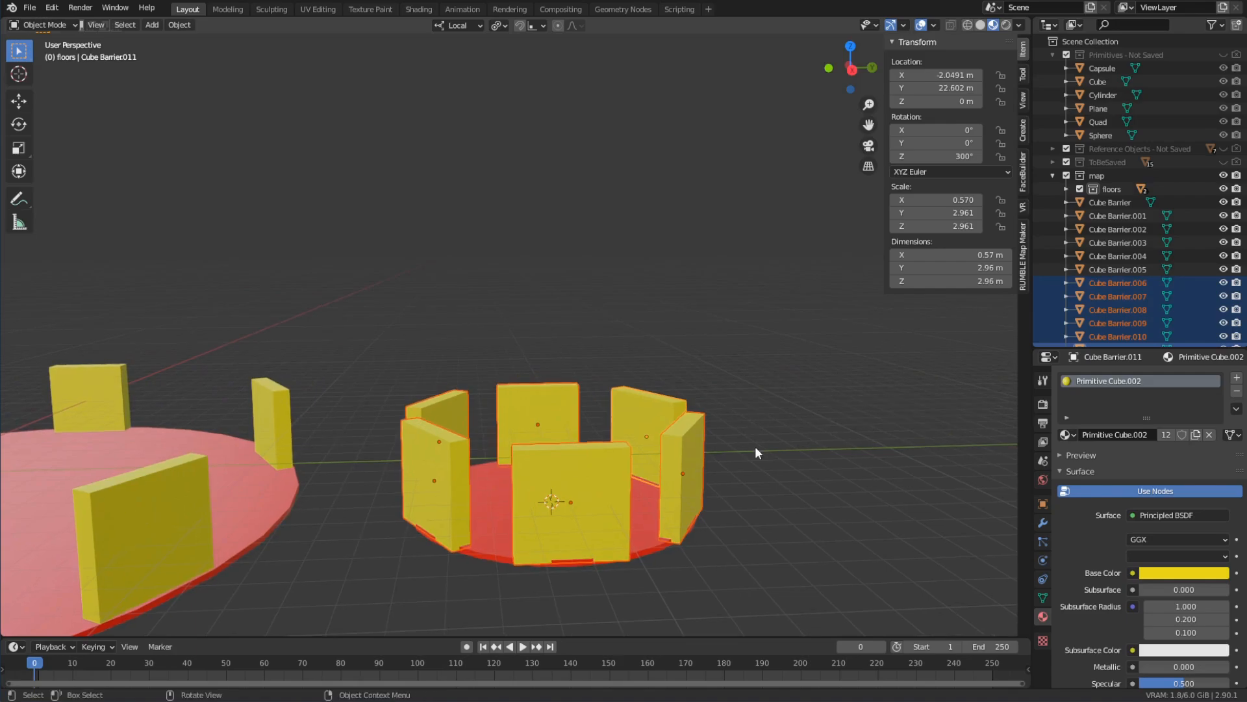
Step: Scale the six selected barriers around the small disc along local Y by a factor of about 0.52
scroll(794, 539, "down", 4)
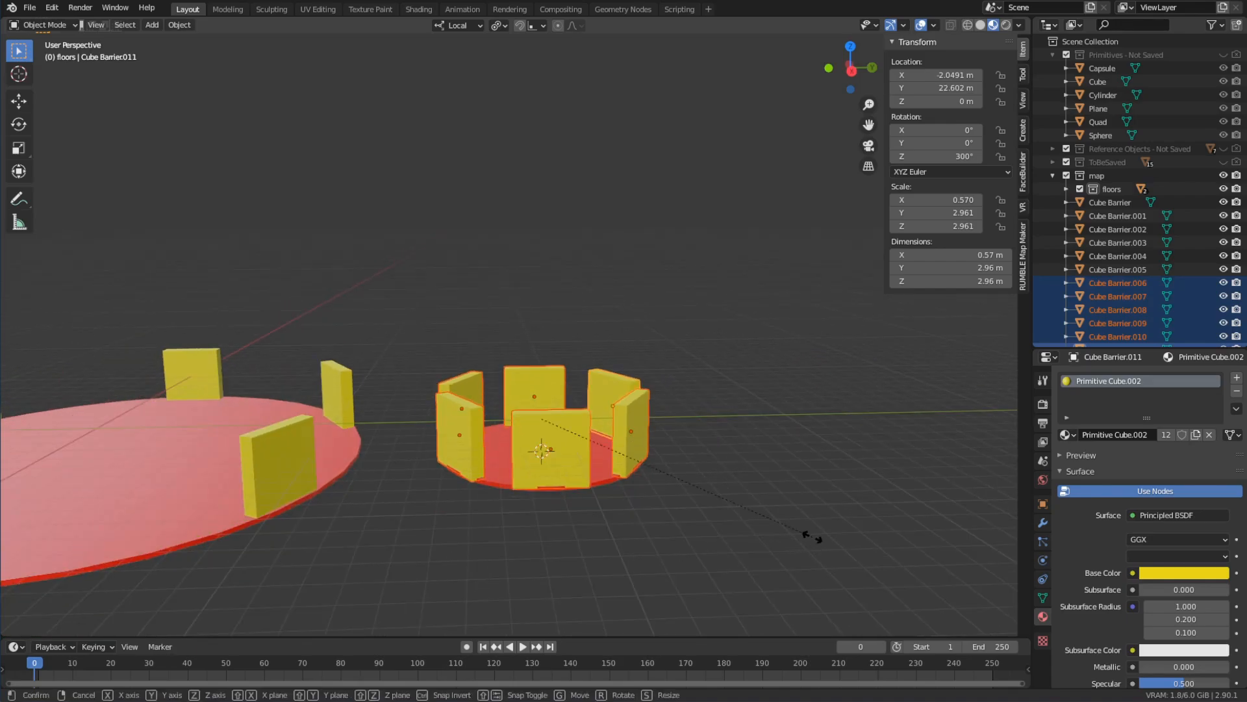
key("s")
key("x")
key("x")
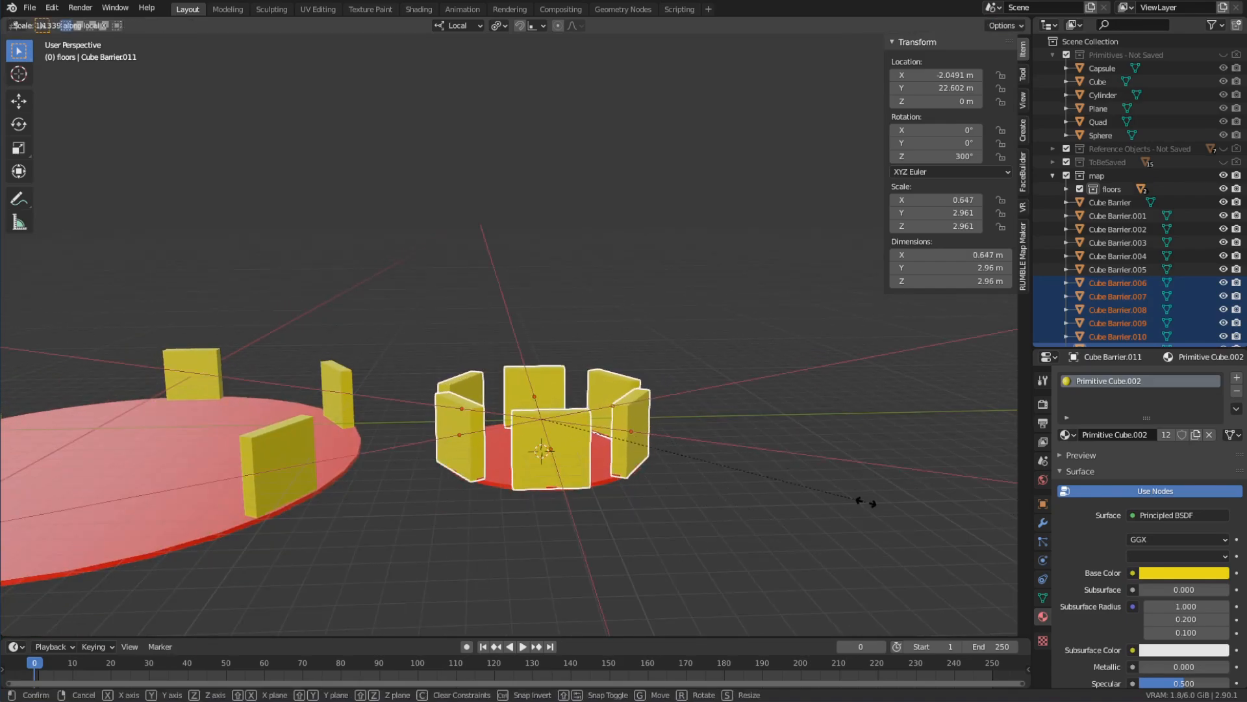
key("y")
key("y")
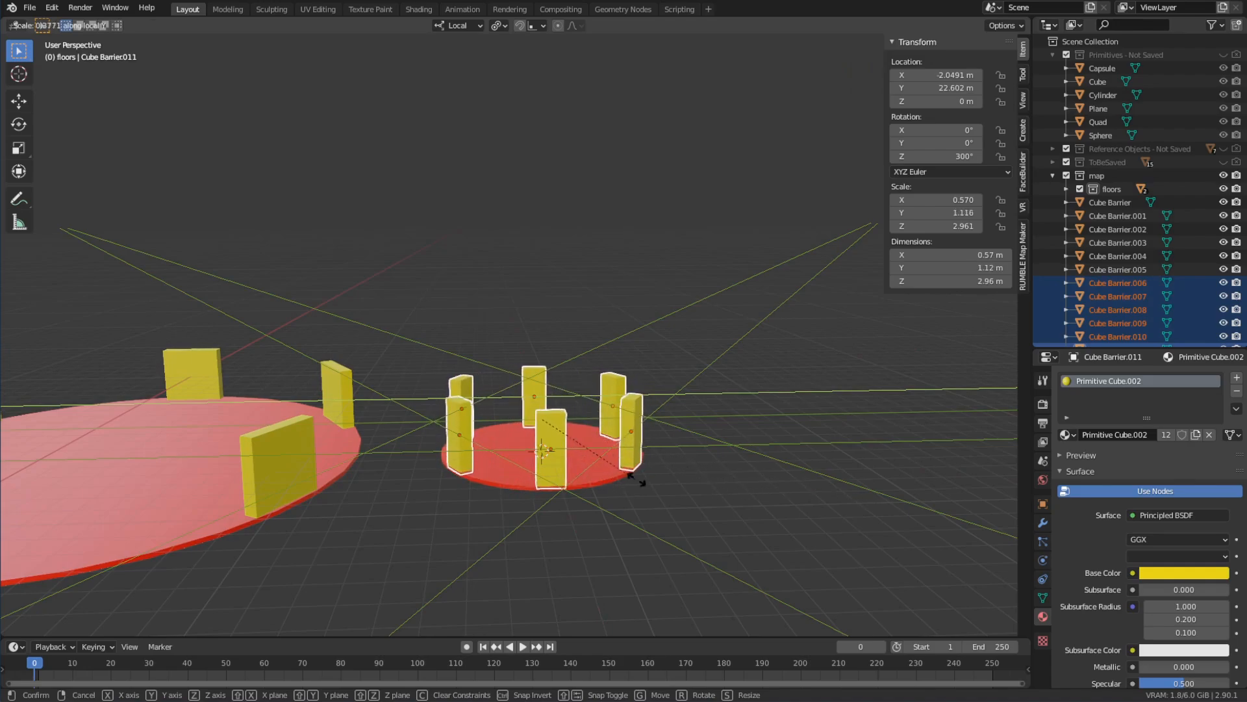
left_click(683, 477)
mouse_move(683, 477)
middle_mouse_down()
mouse_move(643, 480)
mouse_move(684, 484)
middle_mouse_up()
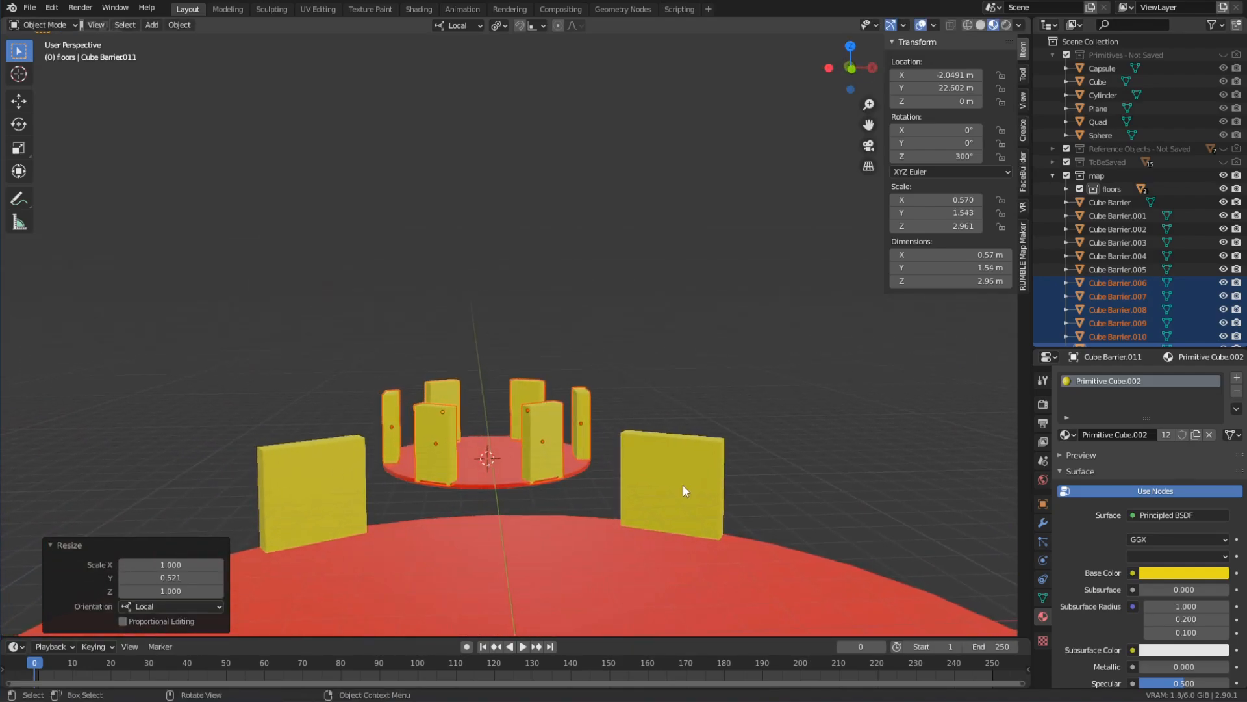
middle_click_drag(667, 403, 675, 471)
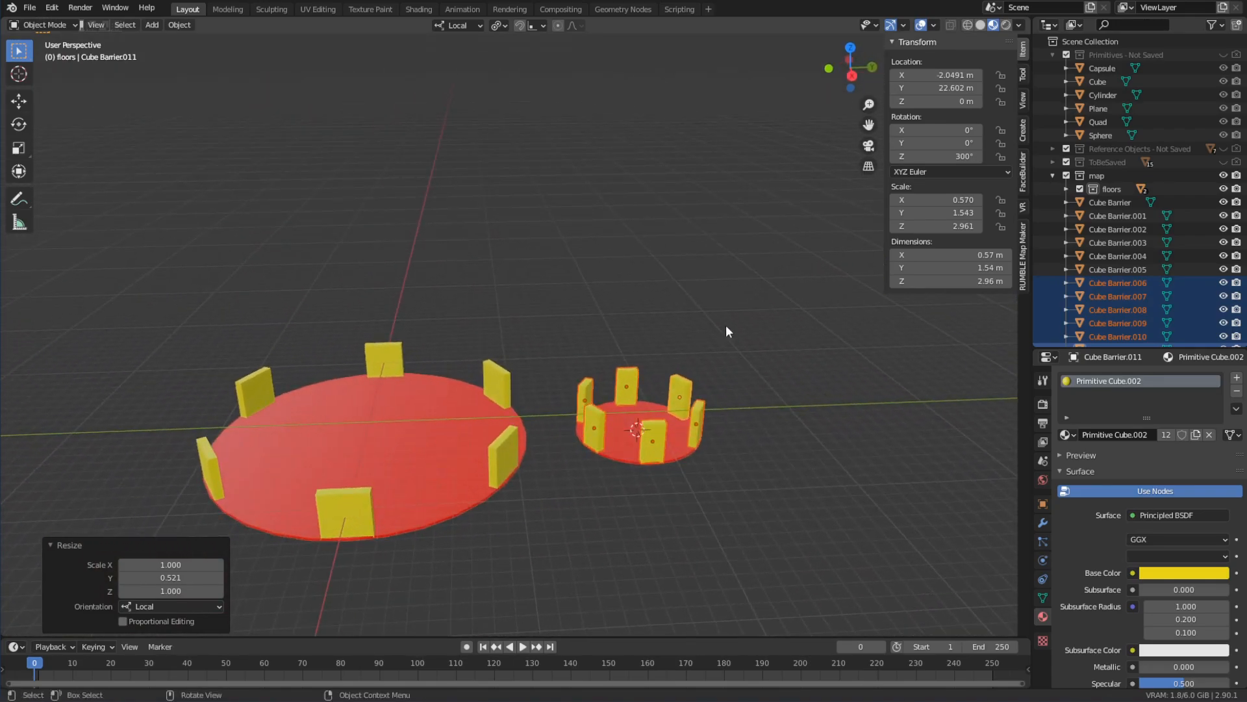
Step: Snap the 3D cursor to the centre of the large disc
left_click_drag(727, 327, 569, 552)
middle_click_drag(637, 546, 728, 529, "shift")
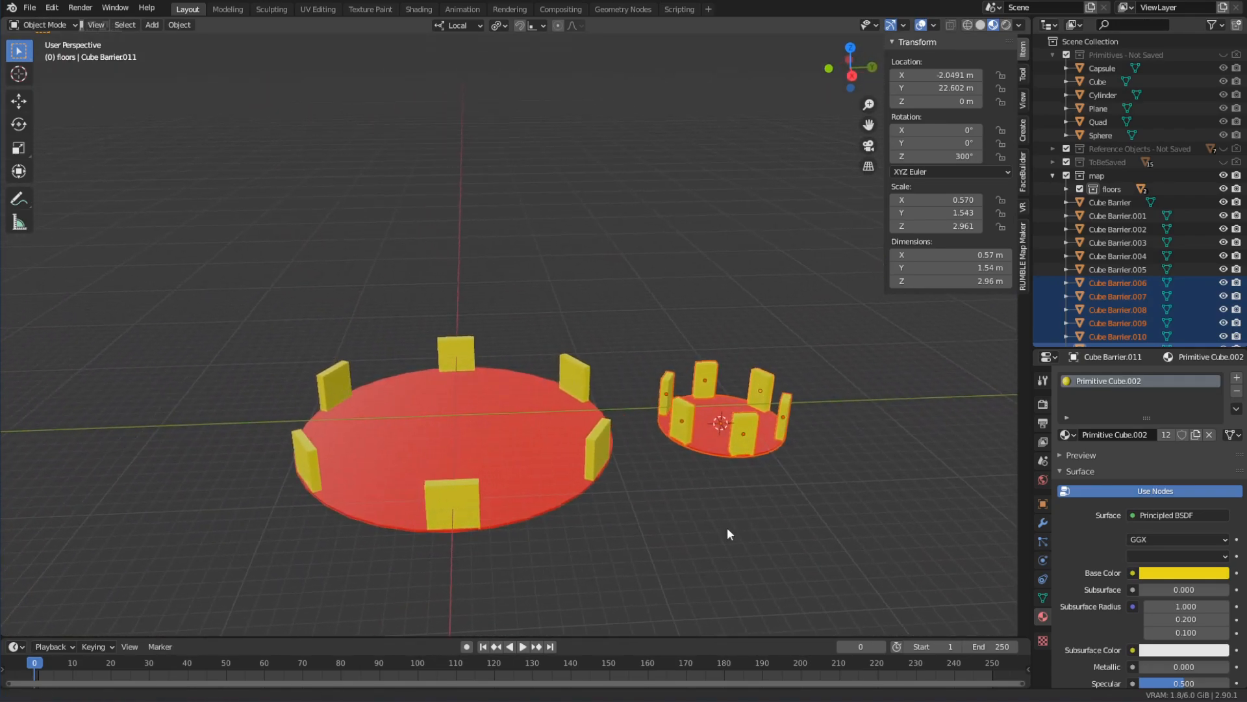
left_click(518, 486)
key("shift+s")
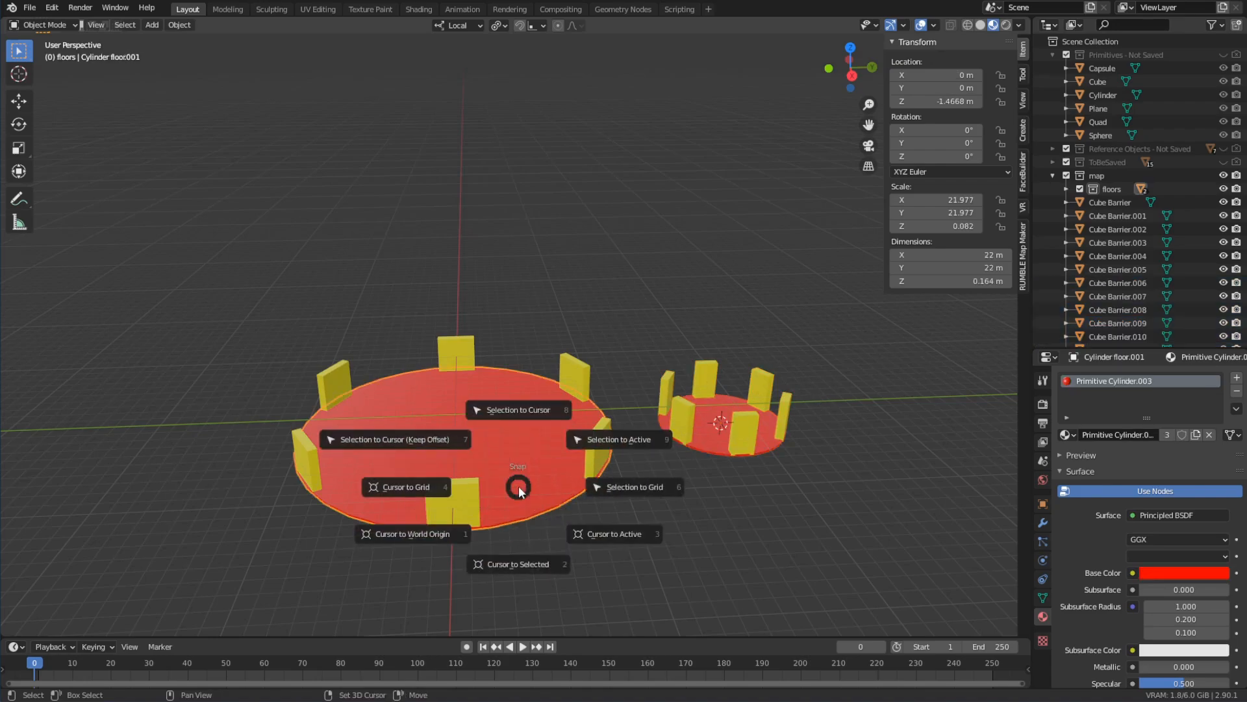
left_click(540, 568)
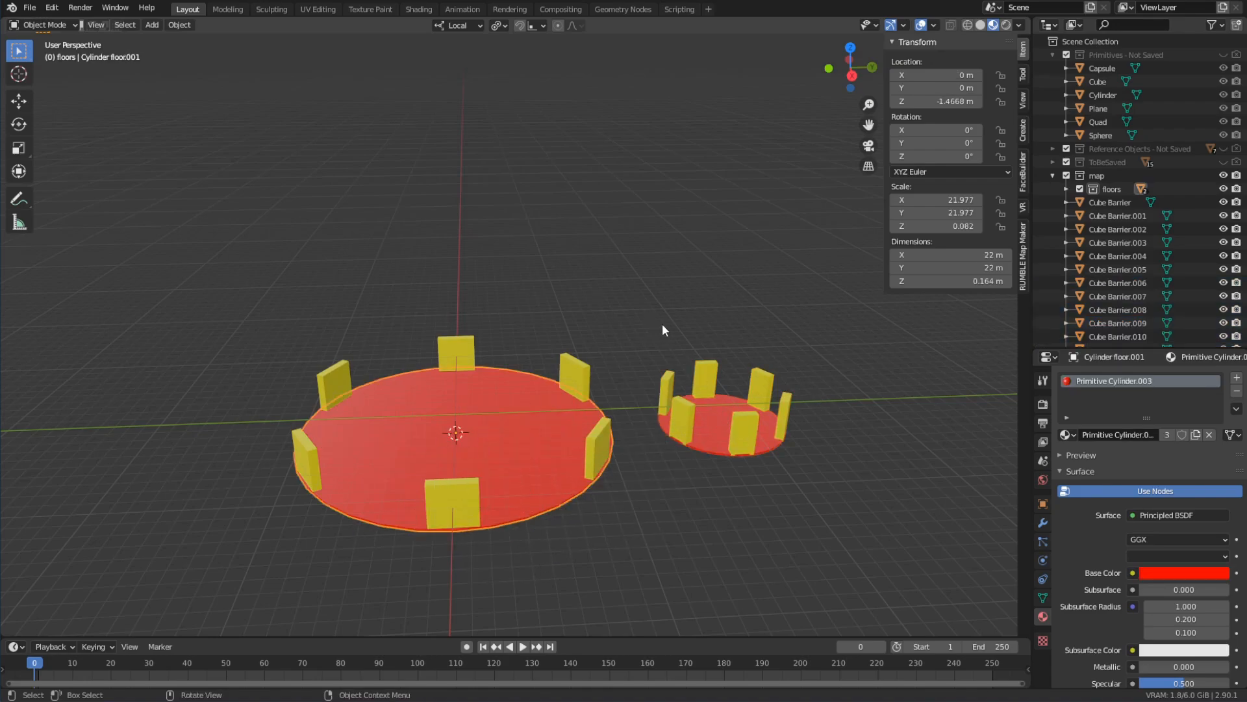
Step: Select the small disc with its six barriers and set the transform pivot point to 3D Cursor
left_click_drag(824, 284, 656, 484)
left_click(499, 25)
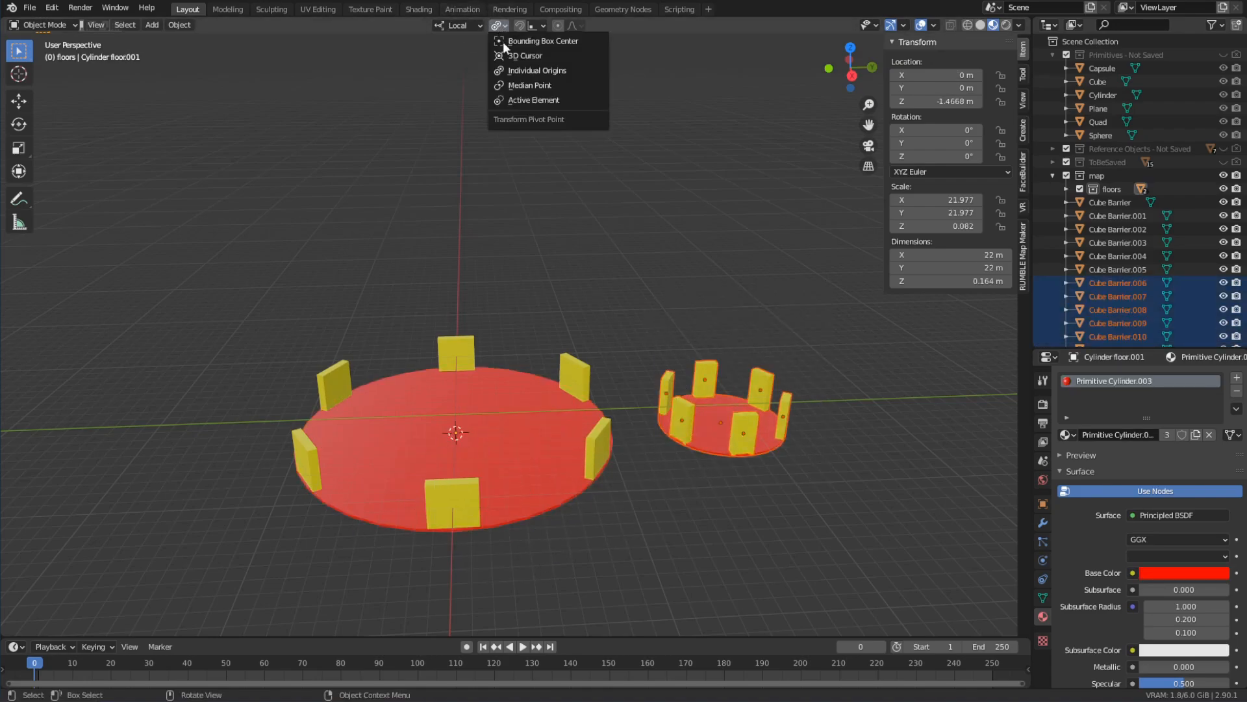
left_click(523, 56)
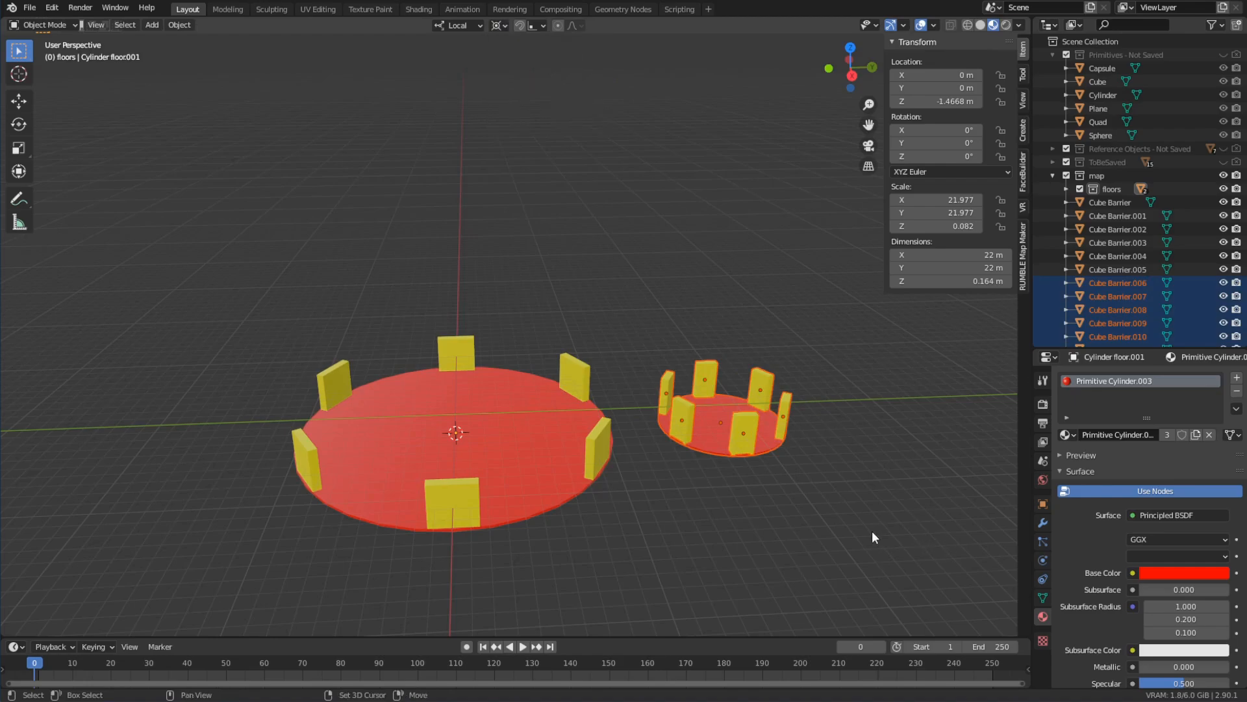
Step: Try duplicating the small disc and its barriers with a 180° rotation about local Z around the 3D cursor
key("shift+d")
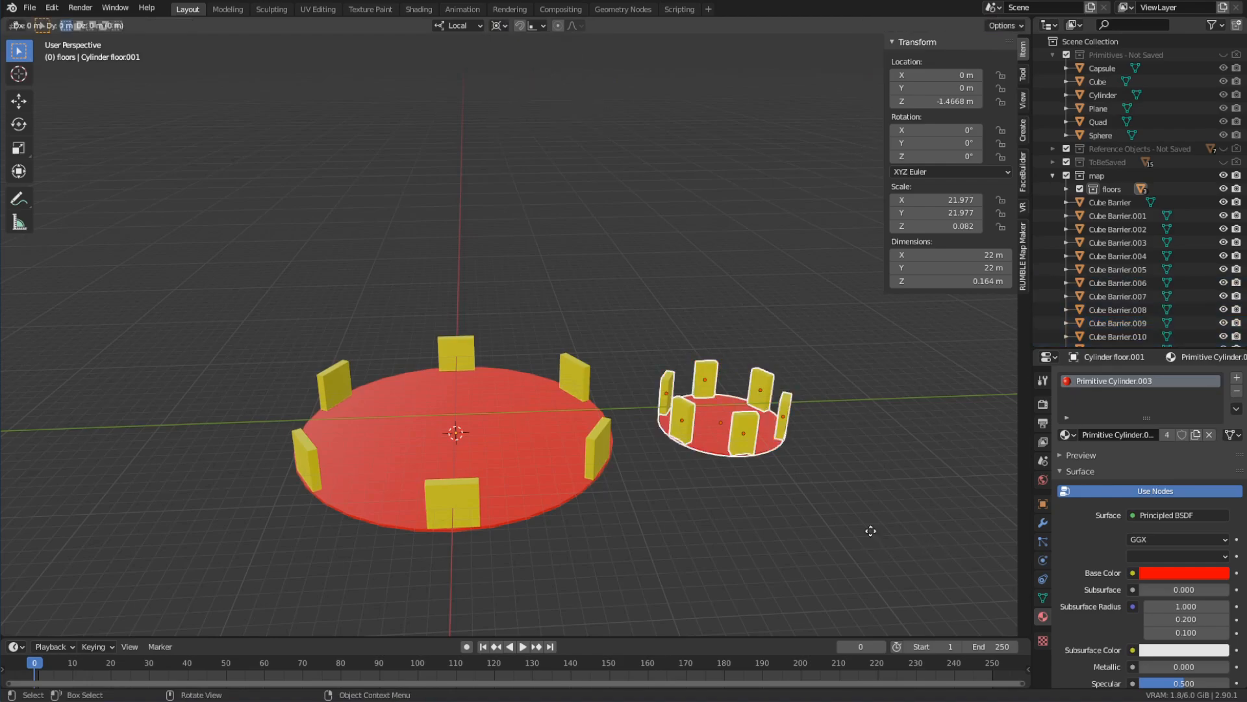
key("r")
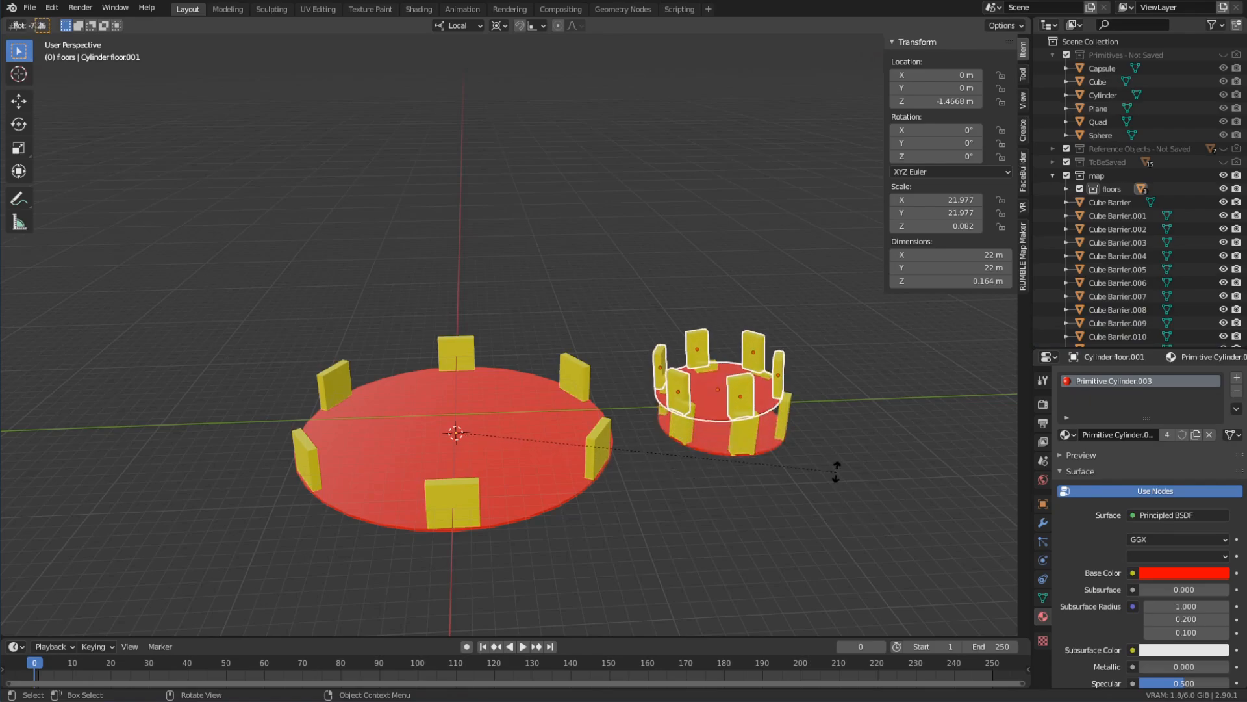
key("z")
key("z")
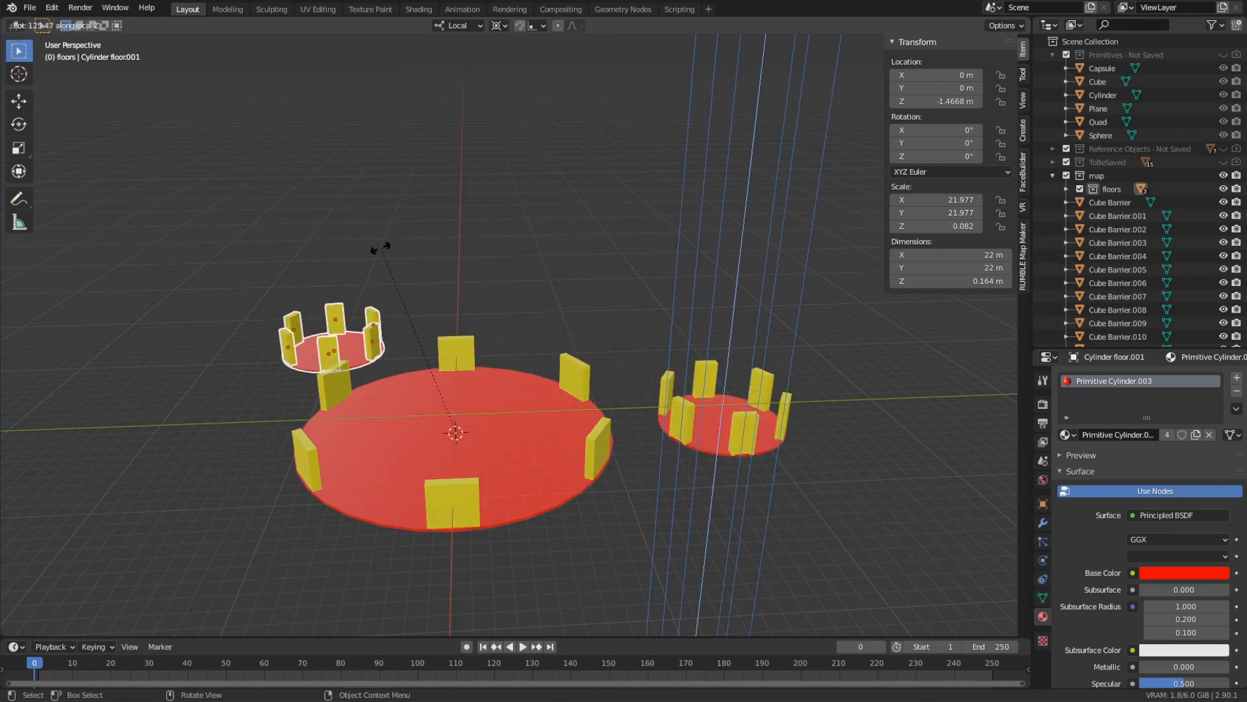
type("180")
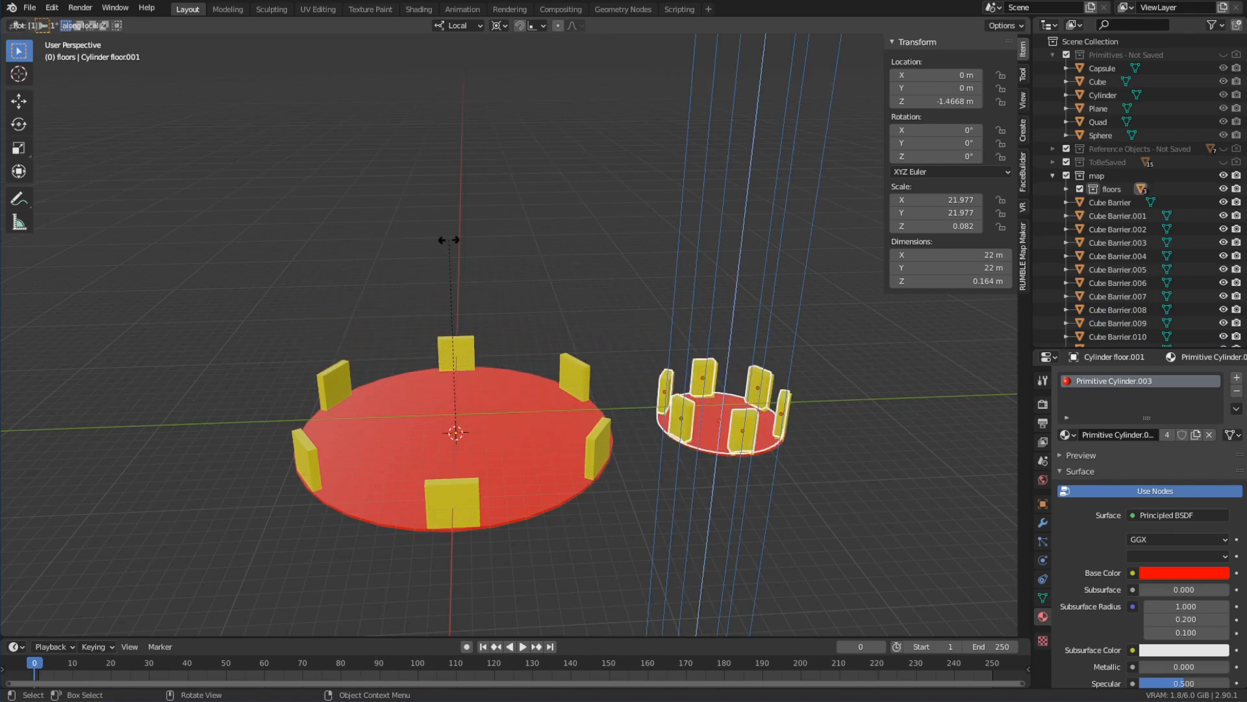
key("Return")
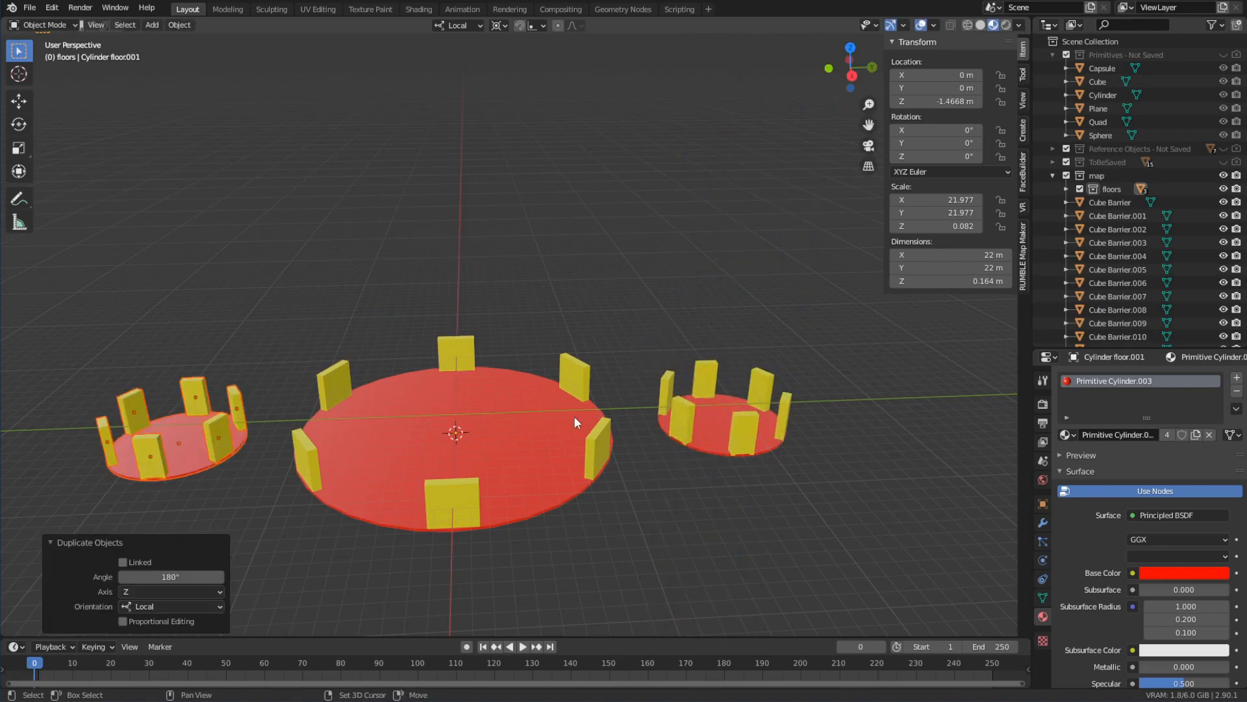
middle_click_drag(574, 416, 552, 375)
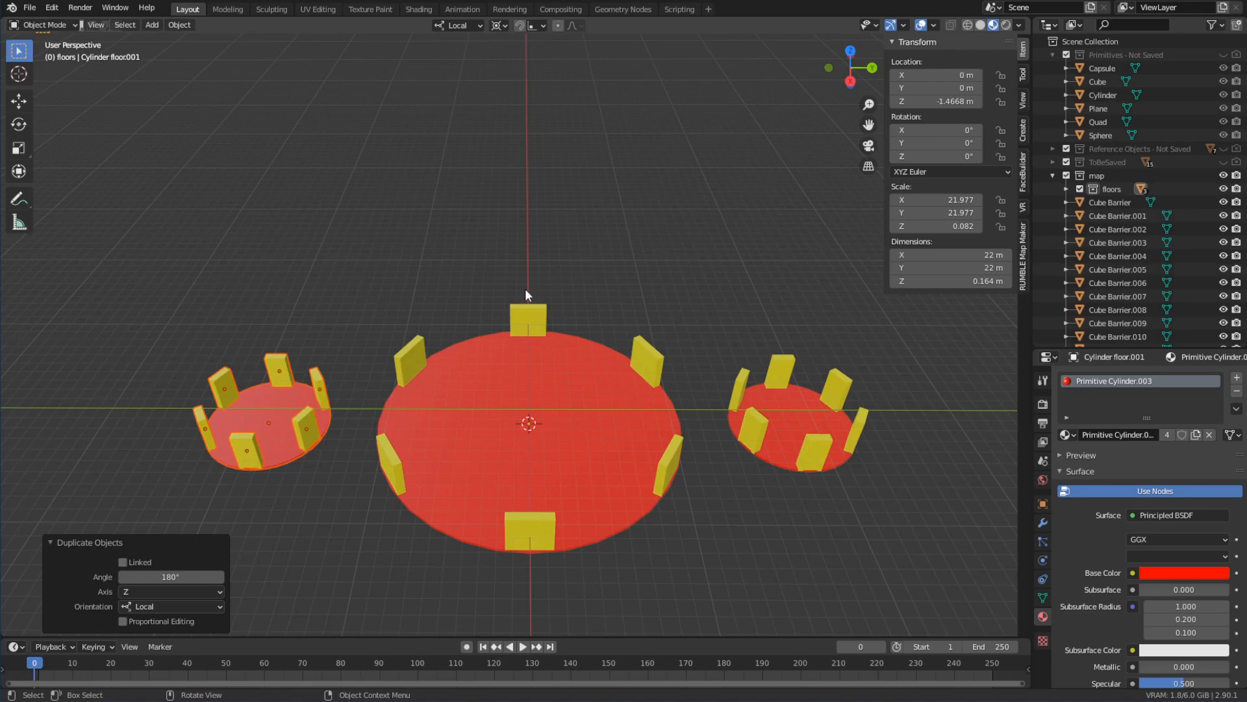
middle_click_drag(541, 428, 649, 482)
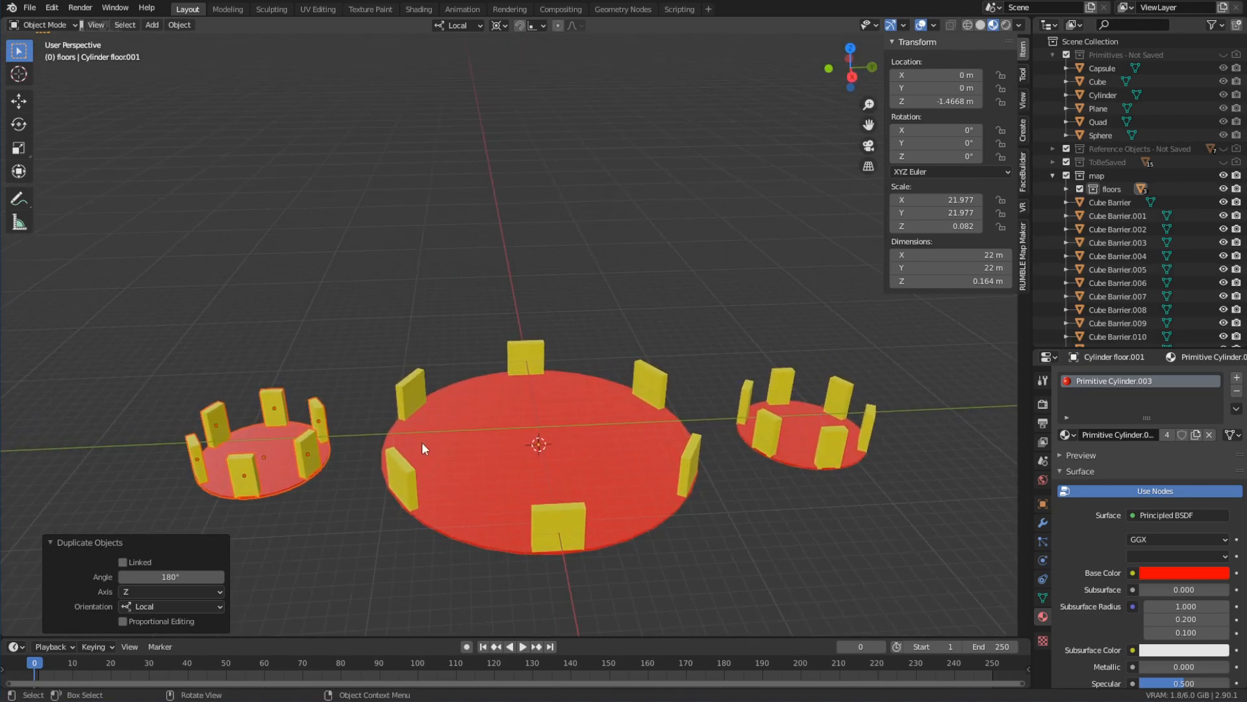
key("ctrl+z")
key("g")
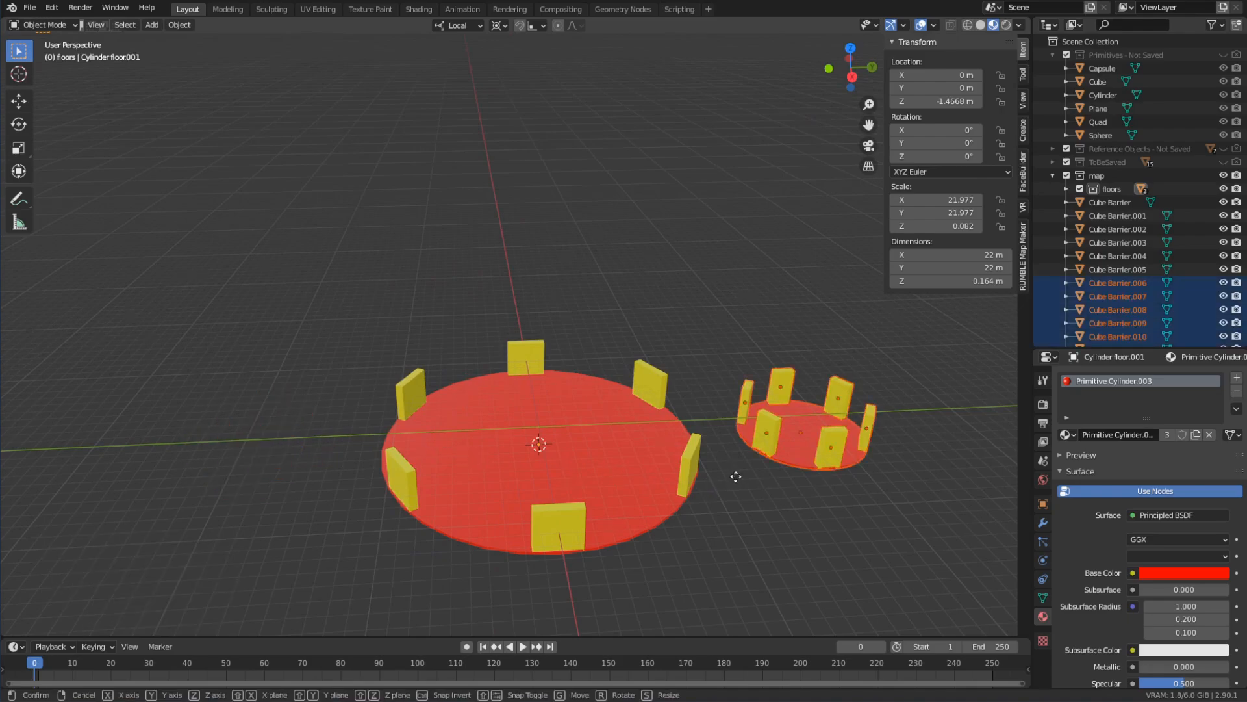
right_click(696, 369)
Step: Duplicate the small disc with its barriers and rotate the copy 60° about Z around the 3D cursor
key("shift+d")
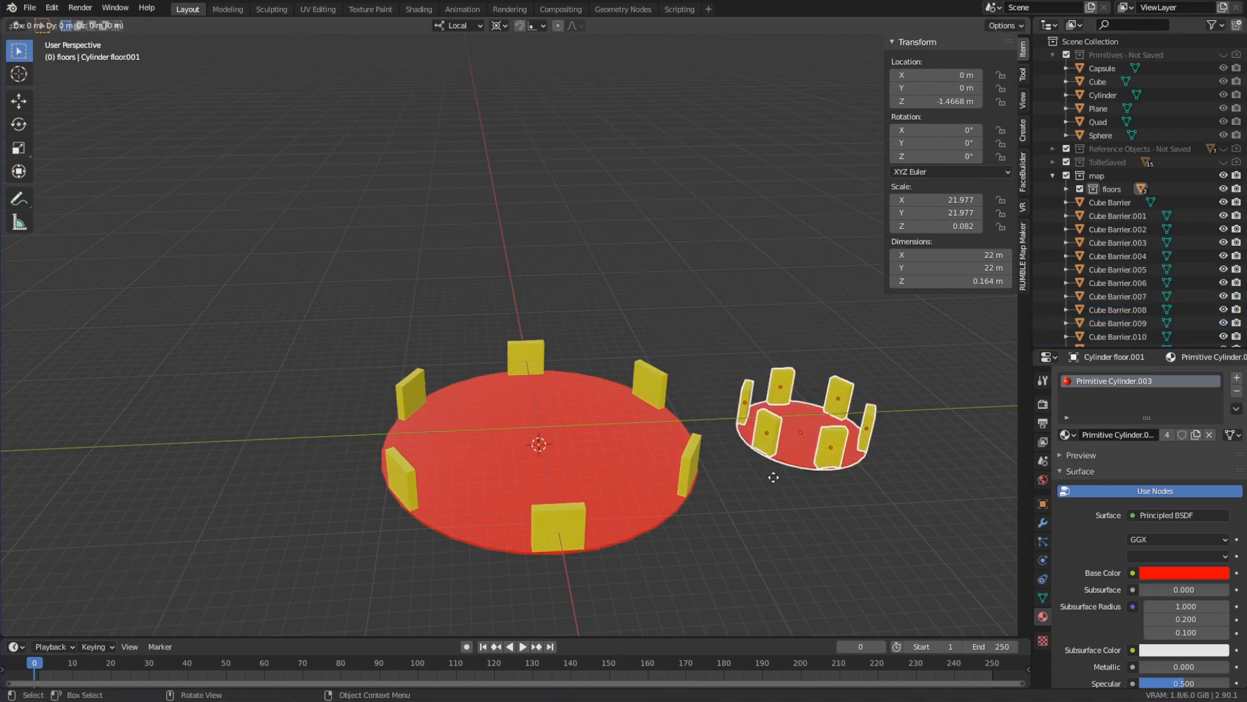
key("r")
type("60")
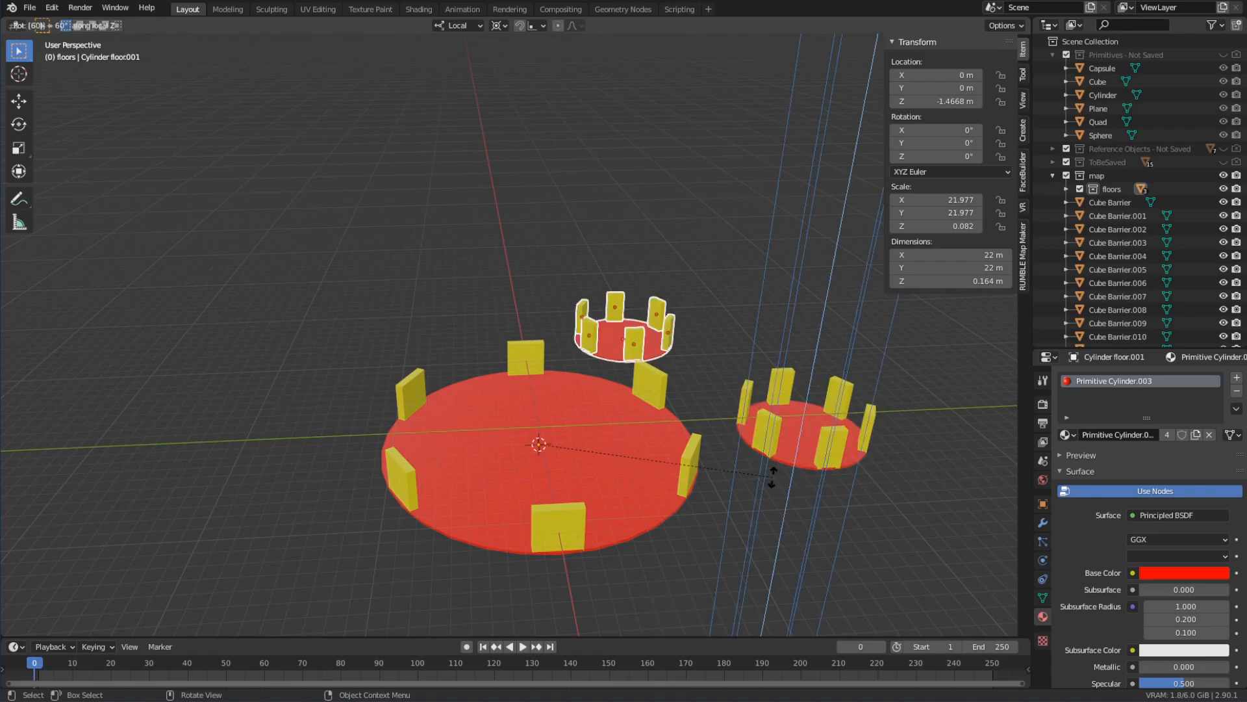
key("Return")
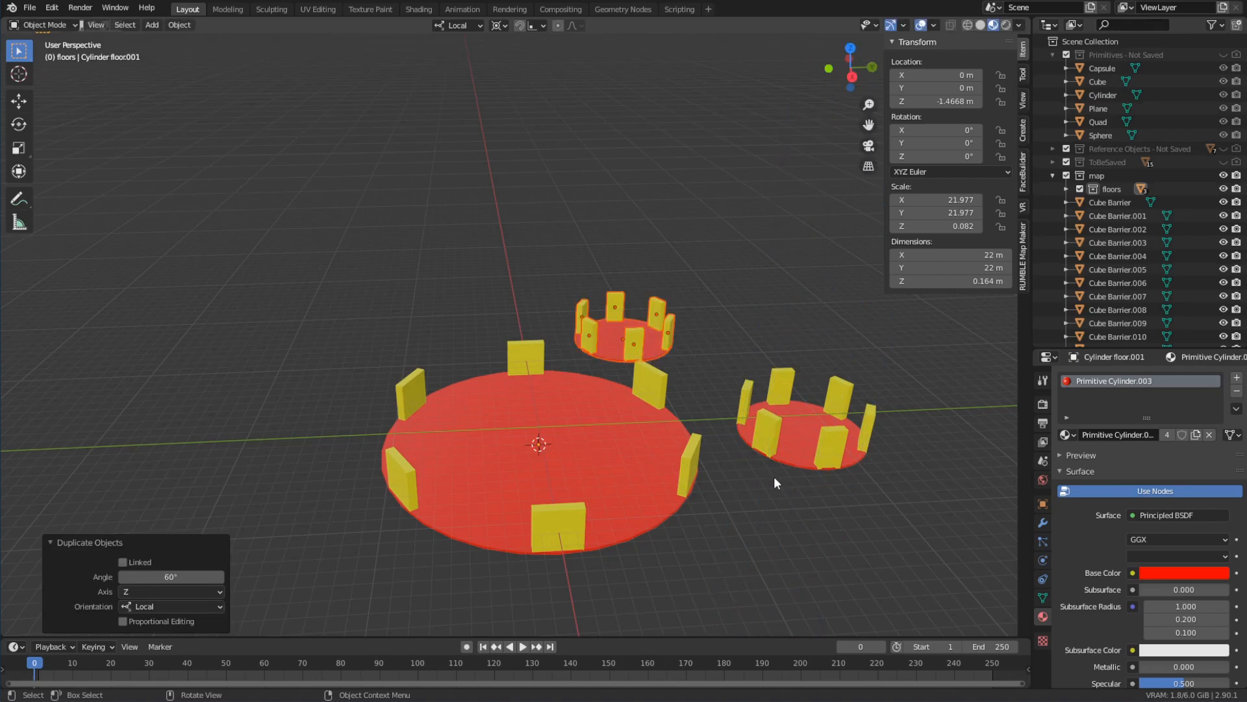
Step: Repeat the 60° disc-and-barrier duplication four more times to complete six small platforms around the large disc
key("shift+r")
key("shift+r")
key("shift+r")
key("shift+r")
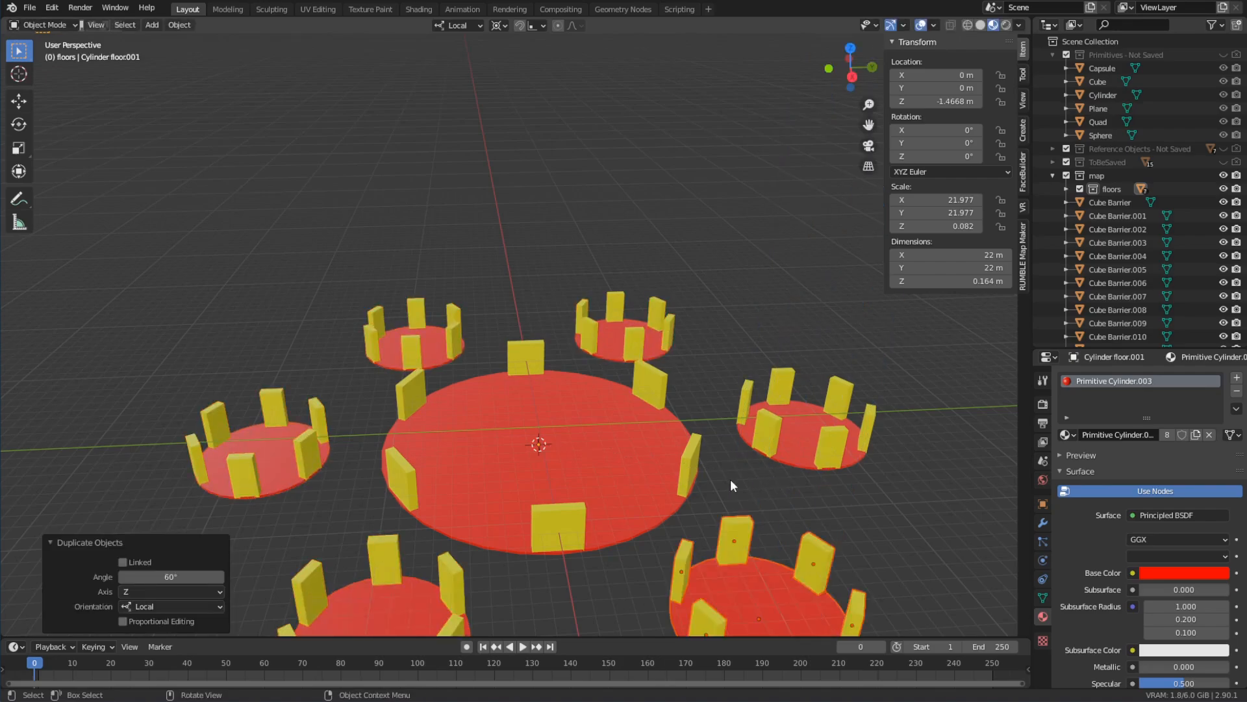
middle_click_drag(730, 485, 816, 417)
Step: Change the base color of the large disc's shared floor material to light orange
left_click(614, 425)
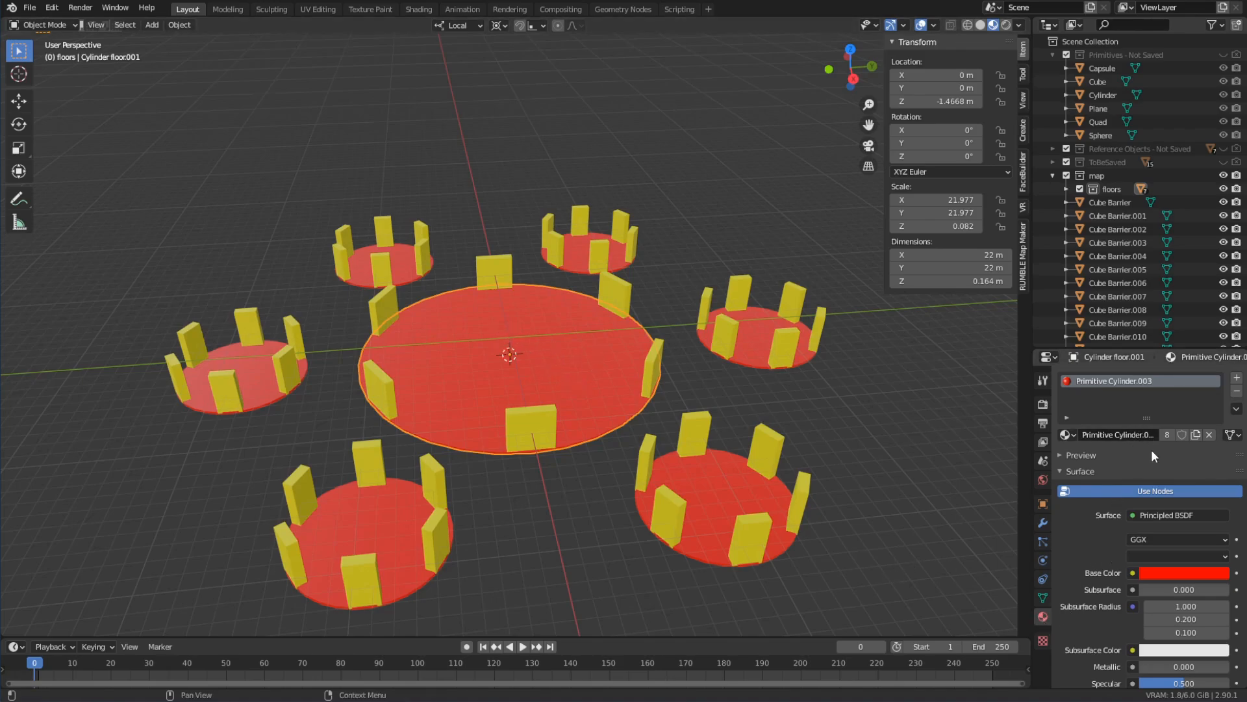
left_click(1192, 574)
mouse_move(1163, 447)
left_mouse_down()
mouse_move(1170, 424)
mouse_move(1173, 442)
mouse_move(1145, 451)
left_mouse_up()
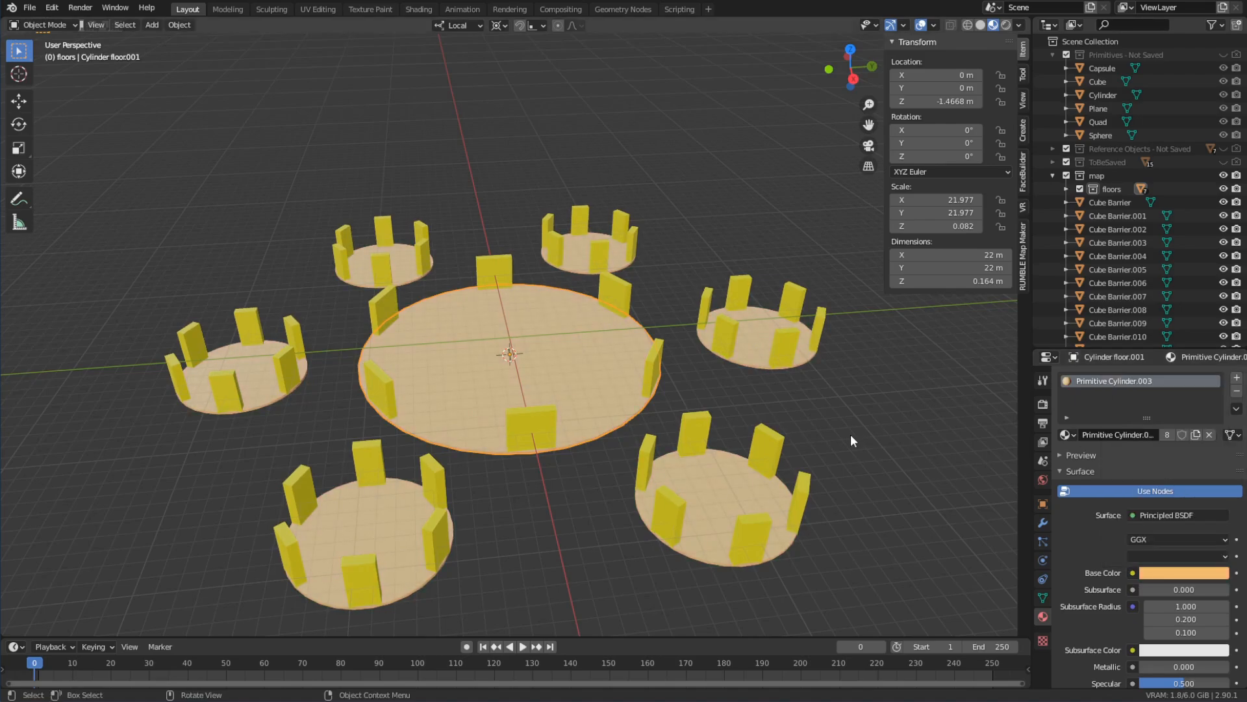
Step: Give the back barrier on the large disc nearest the small platforms (Cube Barrier.005) its own single-user material named inside
middle_click_drag(851, 434, 712, 434)
left_click(610, 352)
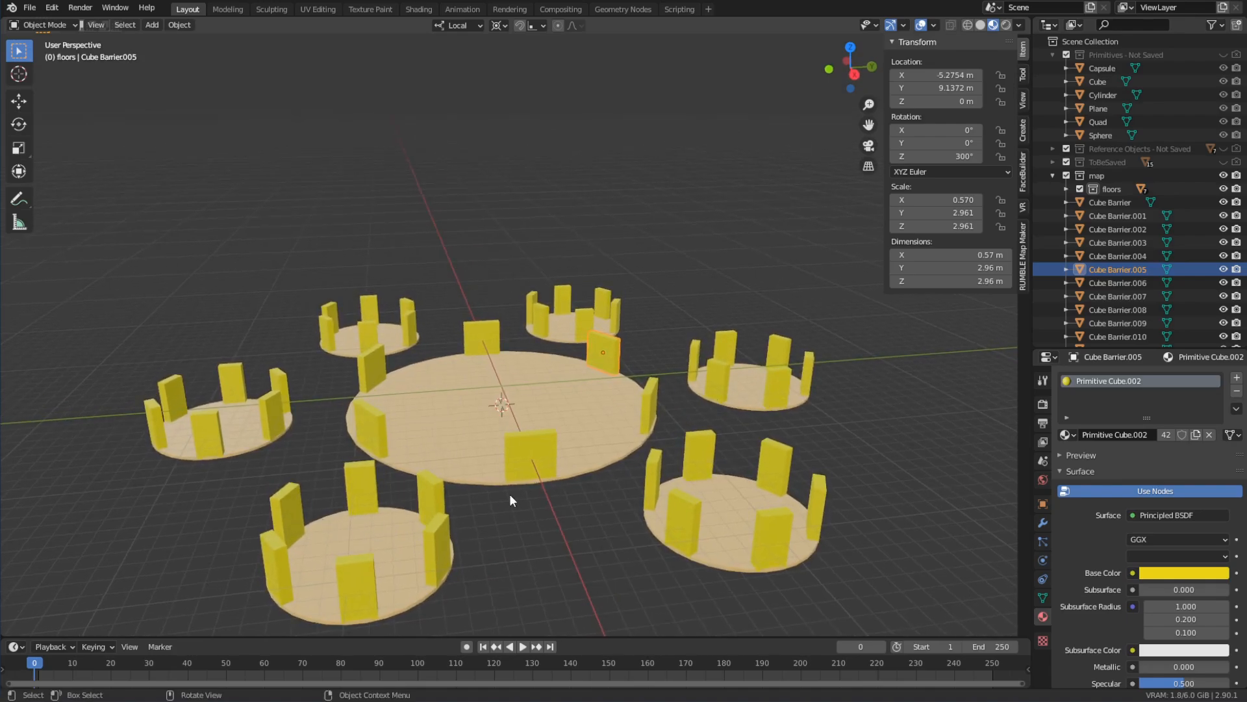
middle_click_drag(568, 450, 559, 450)
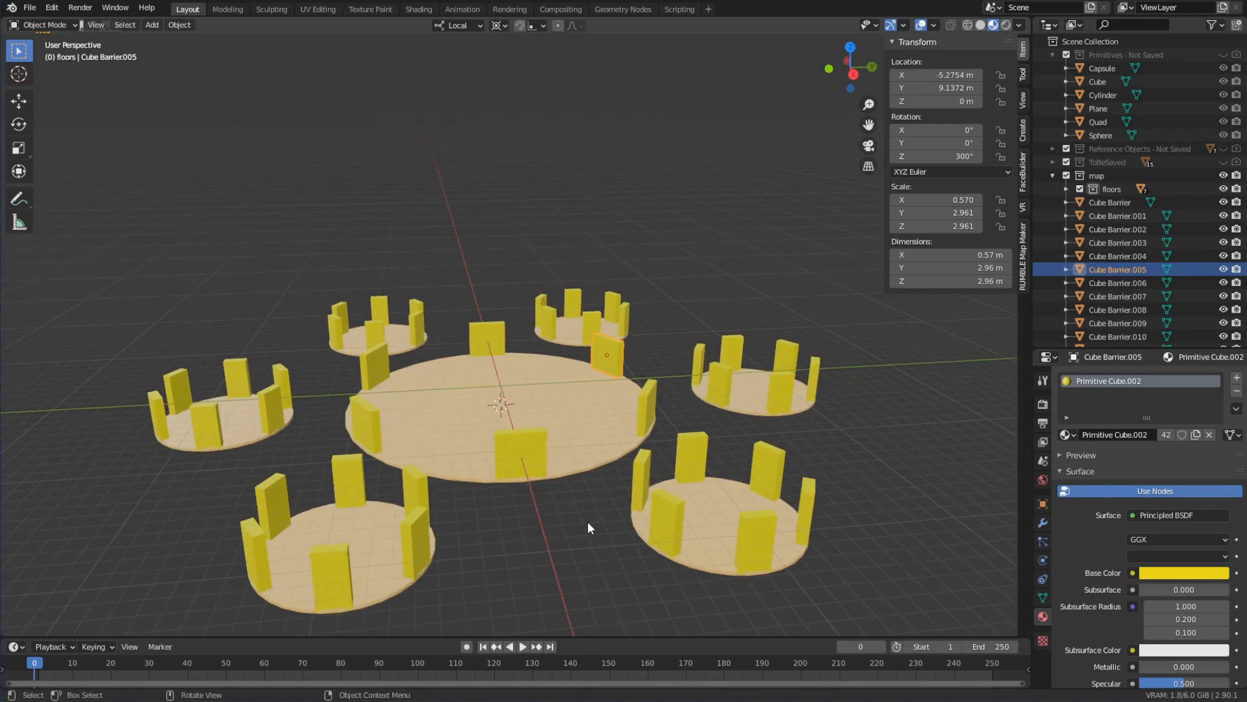
left_click(587, 521)
left_click(617, 351)
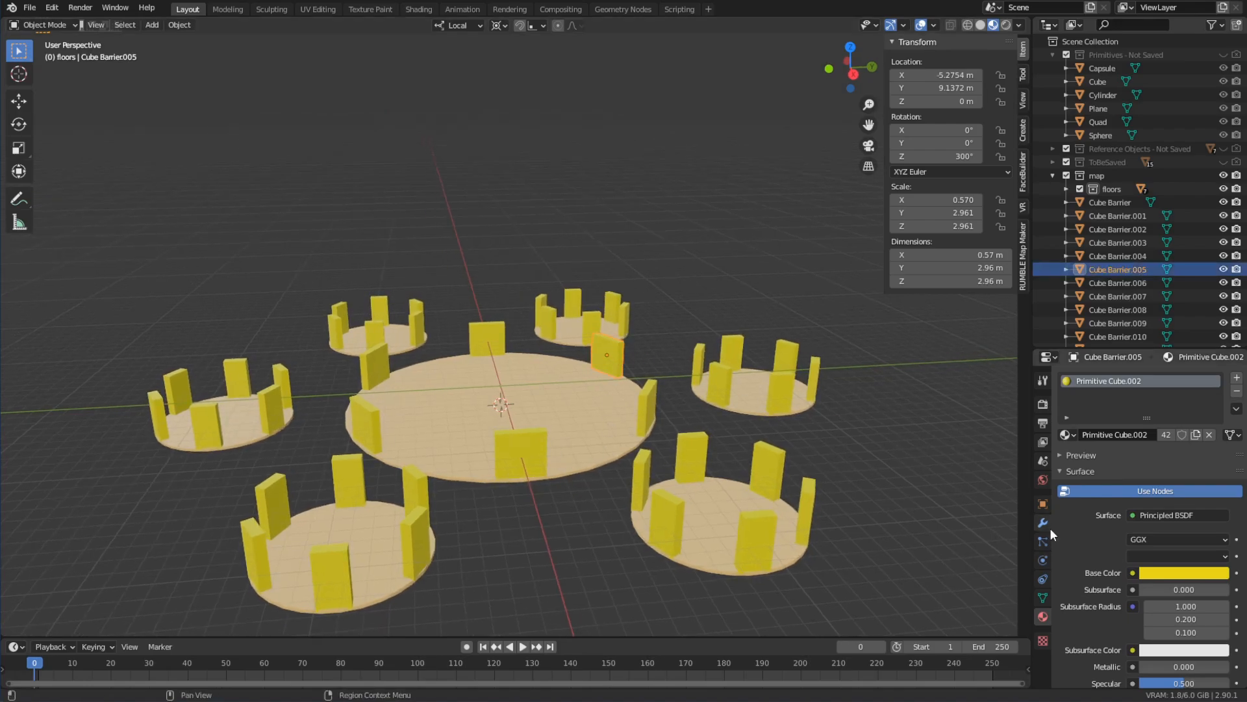
left_click(1164, 435)
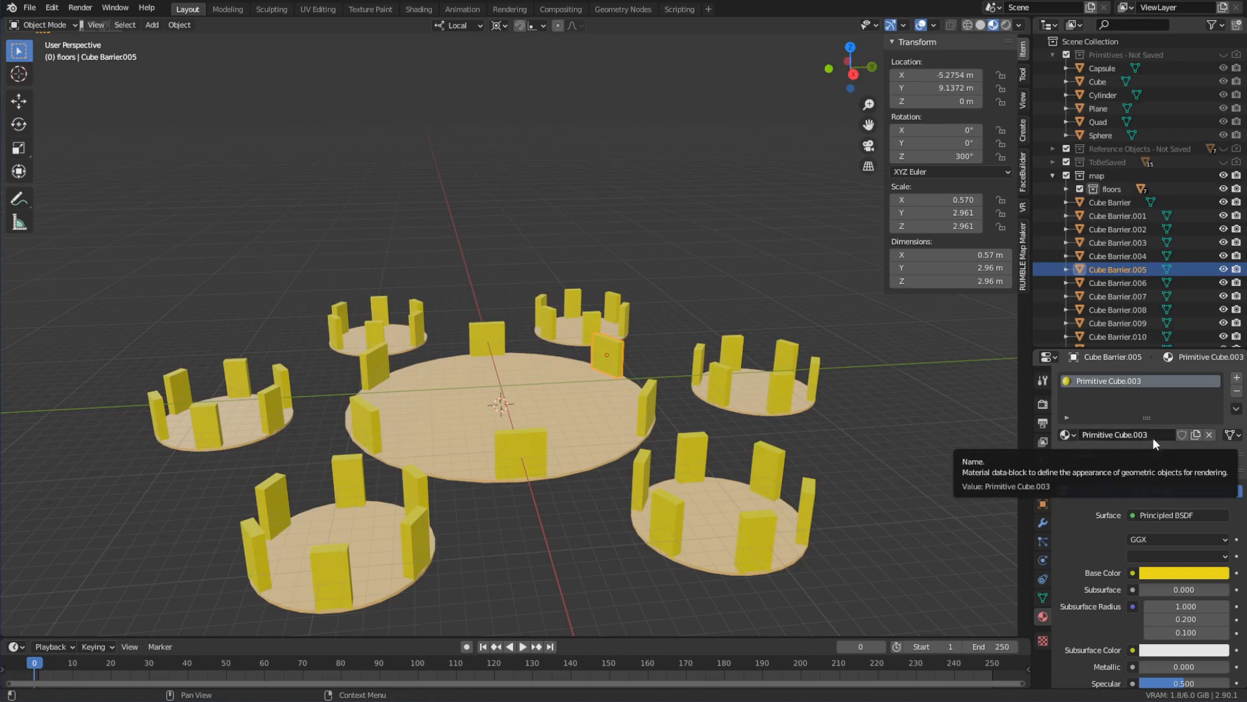
left_click(1154, 438)
type("inside")
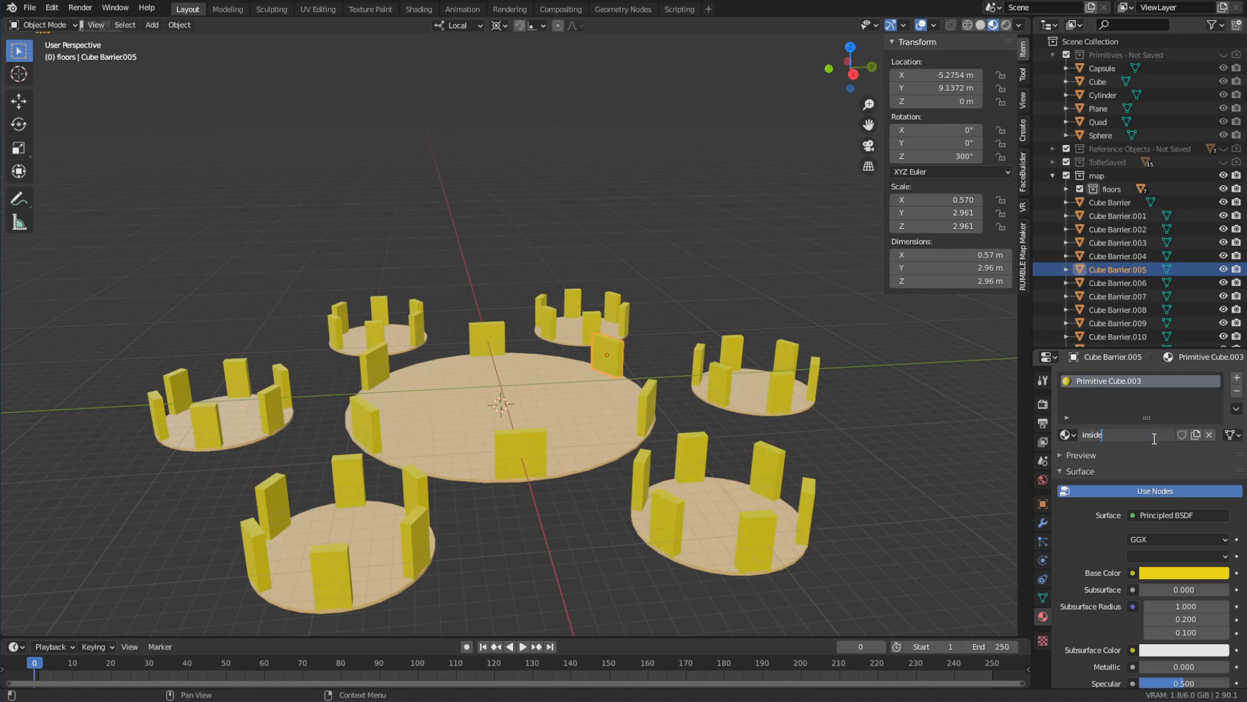
key("Return")
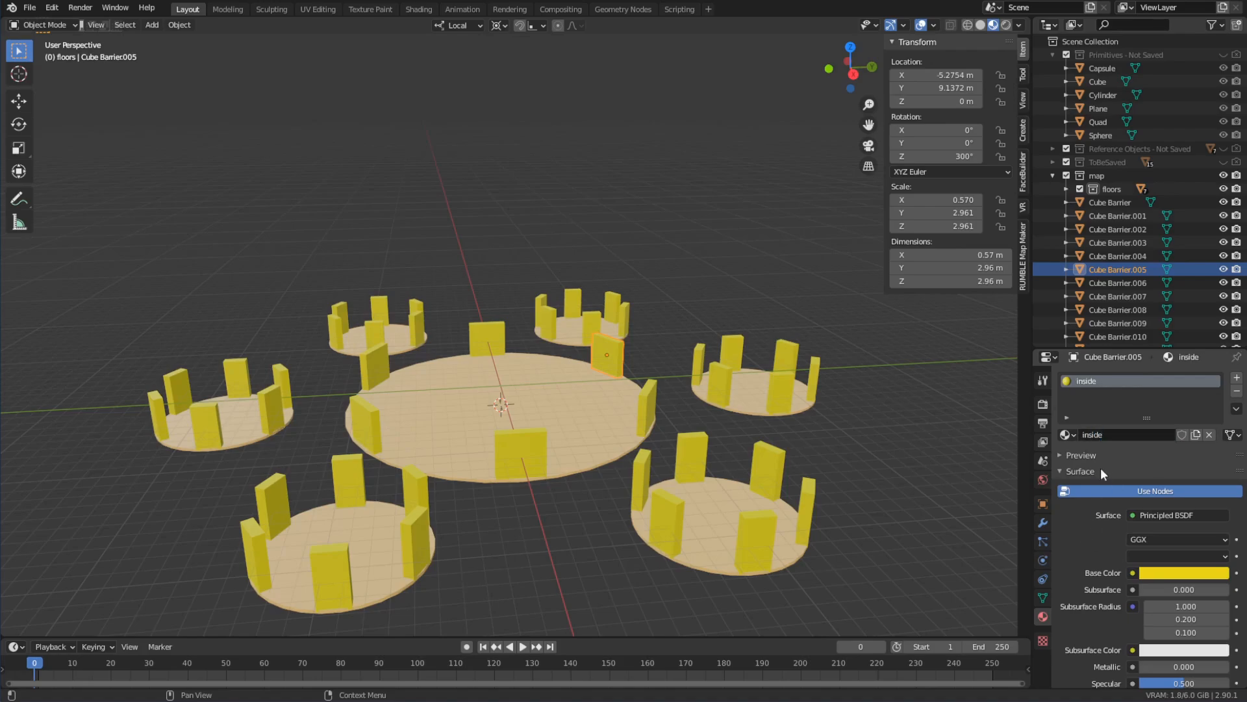
Step: Set the inside material's base color to purple, about H 0.744, S 0.667, V 0.906
left_click(1178, 575)
left_click(1123, 409)
mouse_move(1123, 410)
left_mouse_down()
mouse_move(1177, 422)
mouse_move(1196, 447)
mouse_move(1179, 441)
mouse_move(1191, 429)
left_mouse_up()
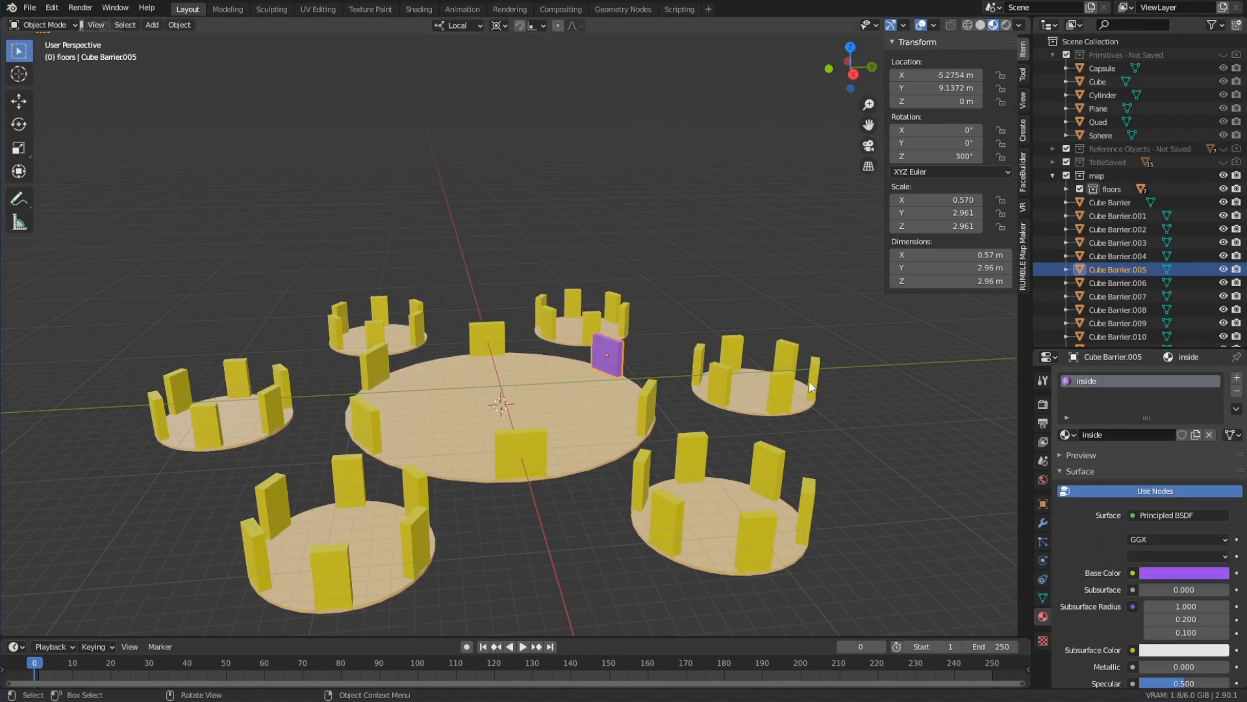
Step: Inspect the inside material's base color in its RGB, HSV and Hex representations and copy the hex code
scroll(670, 356, "up", 2)
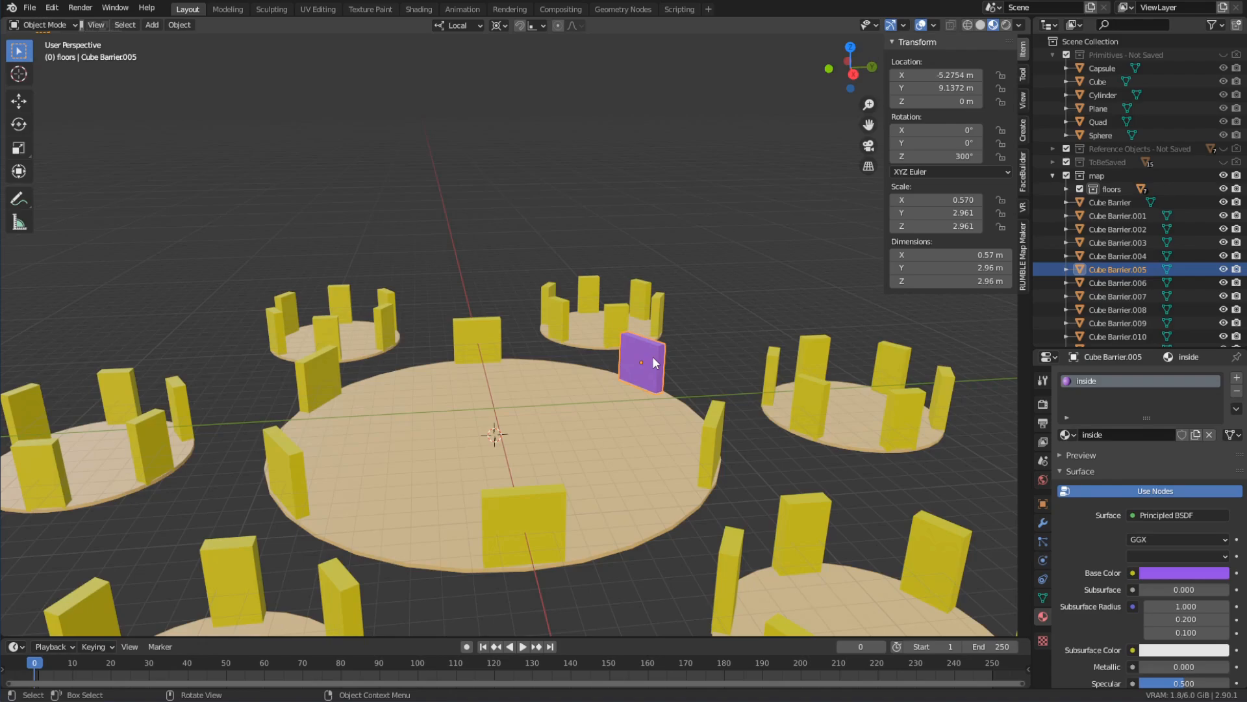
left_click(1195, 571)
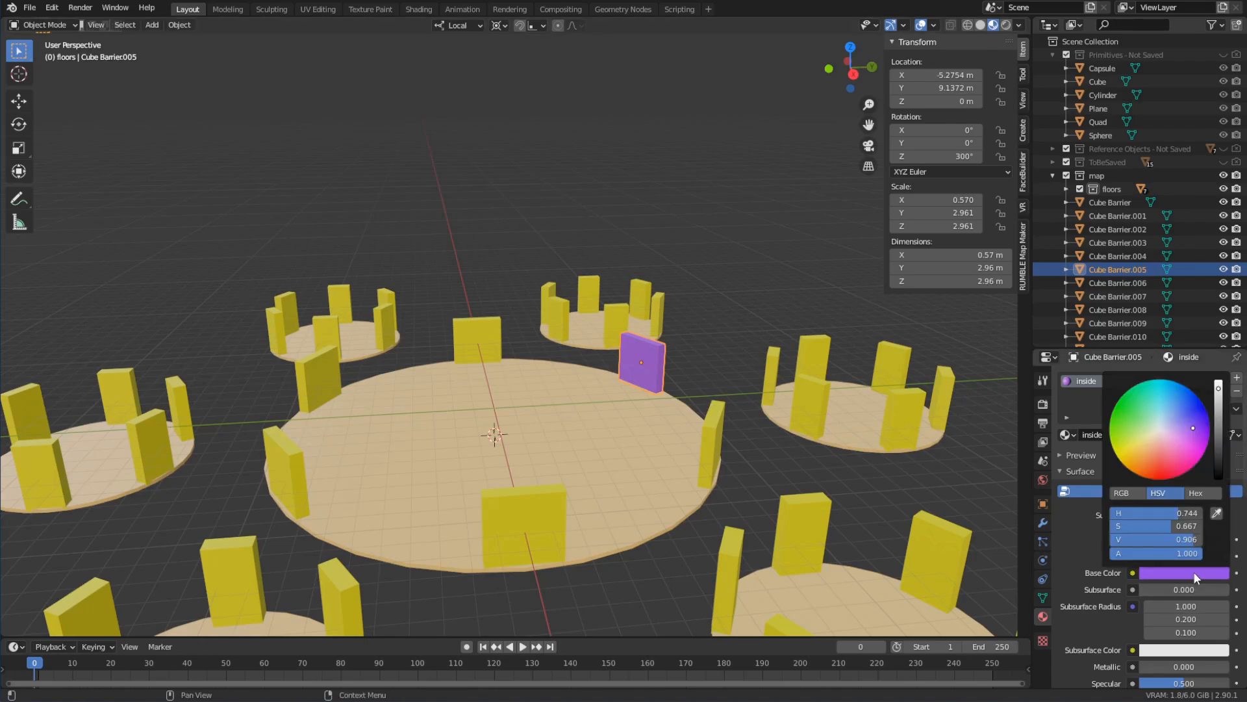
left_click(1129, 492)
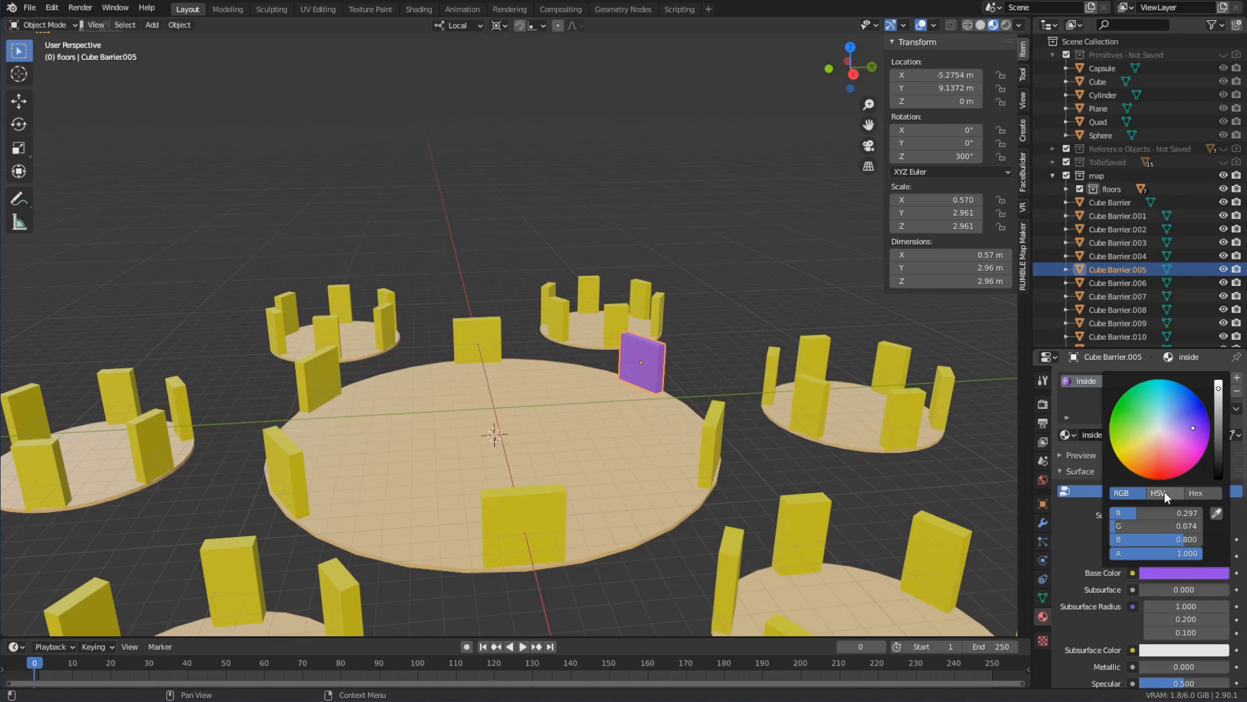
left_click(1163, 492)
left_click(1195, 493)
left_click(1121, 513)
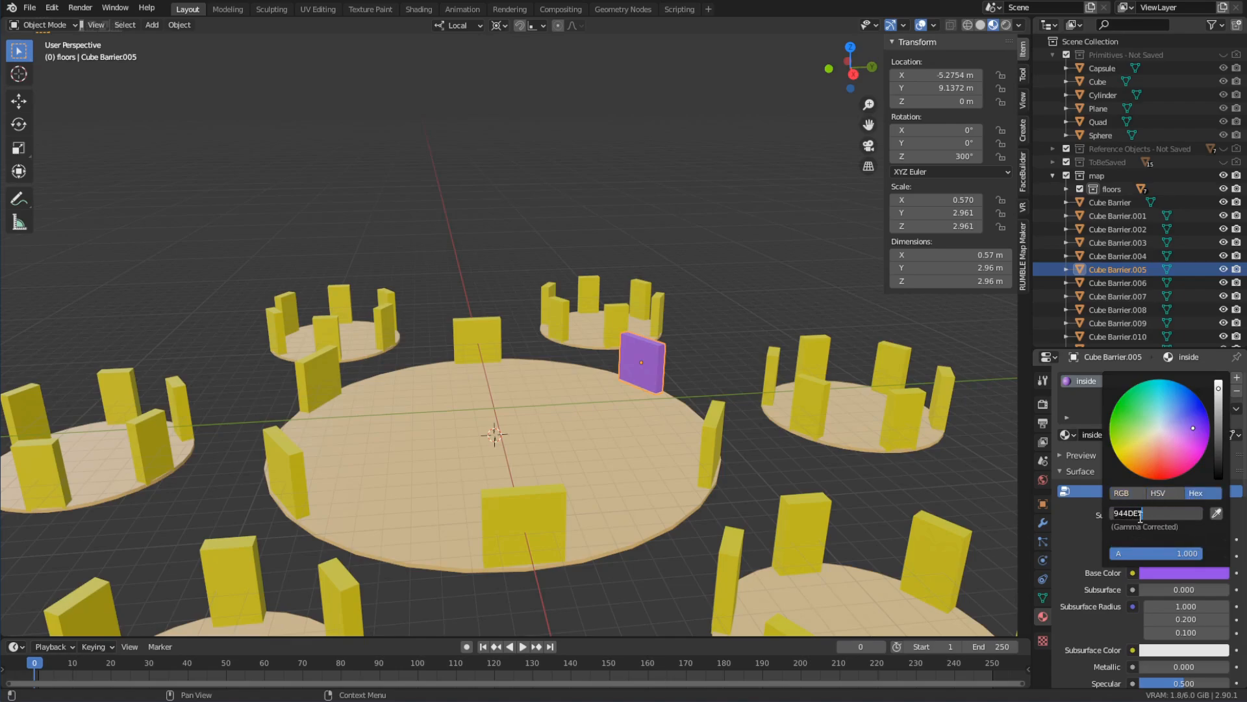
key("Return")
left_click(1157, 493)
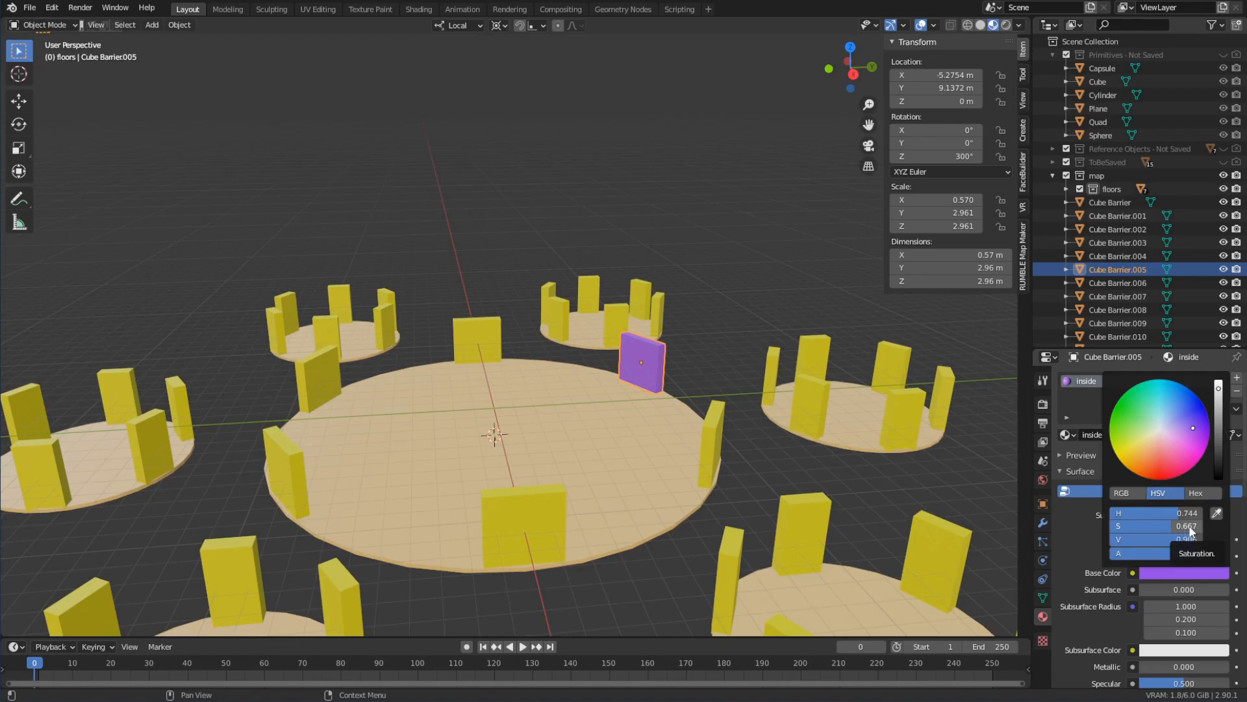
Step: Try a lighter purple with saturation 0.388 and value 1.000 on the inside material, and reset its base color to hex 944DE7
left_click_drag(1190, 530, 1166, 529)
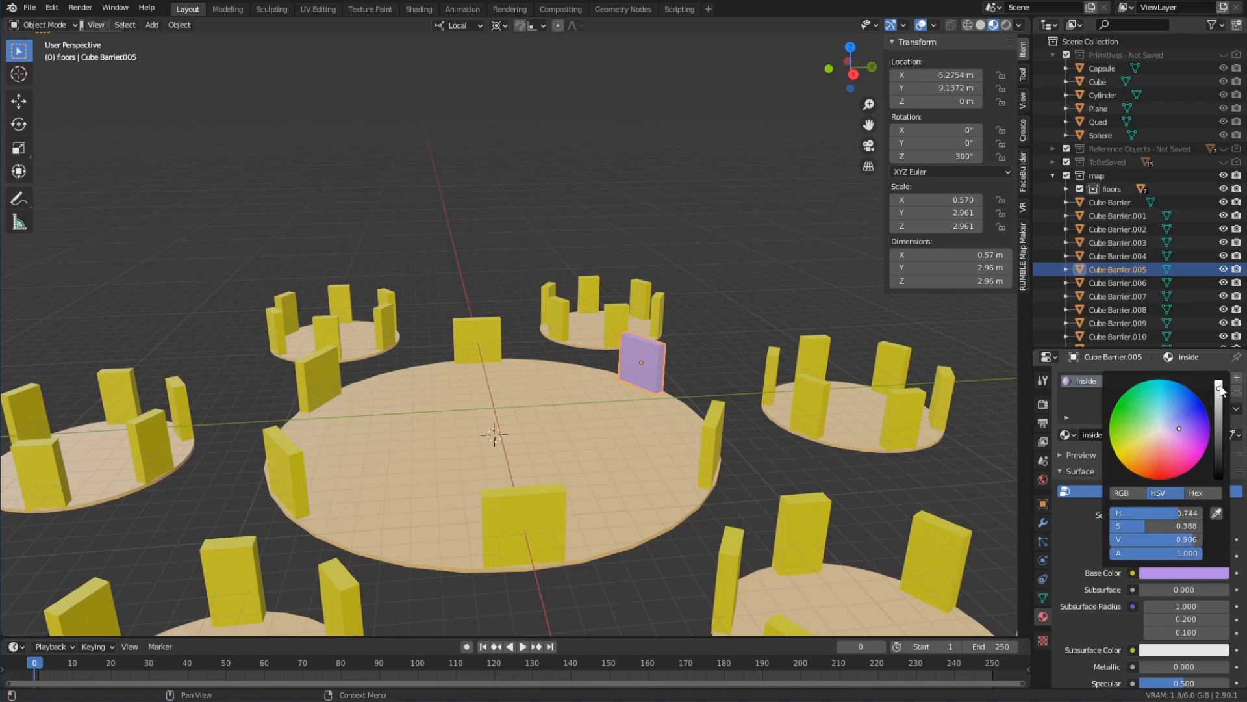
left_click_drag(1220, 388, 1219, 384)
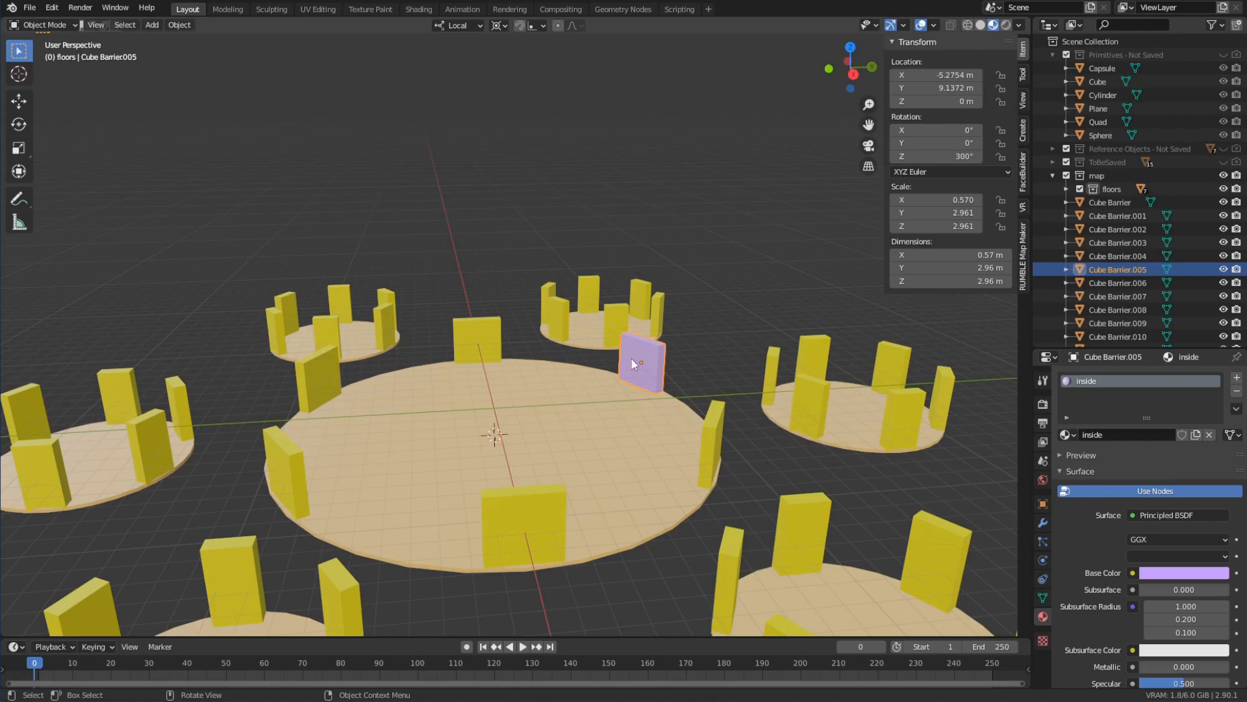
left_click(1181, 574)
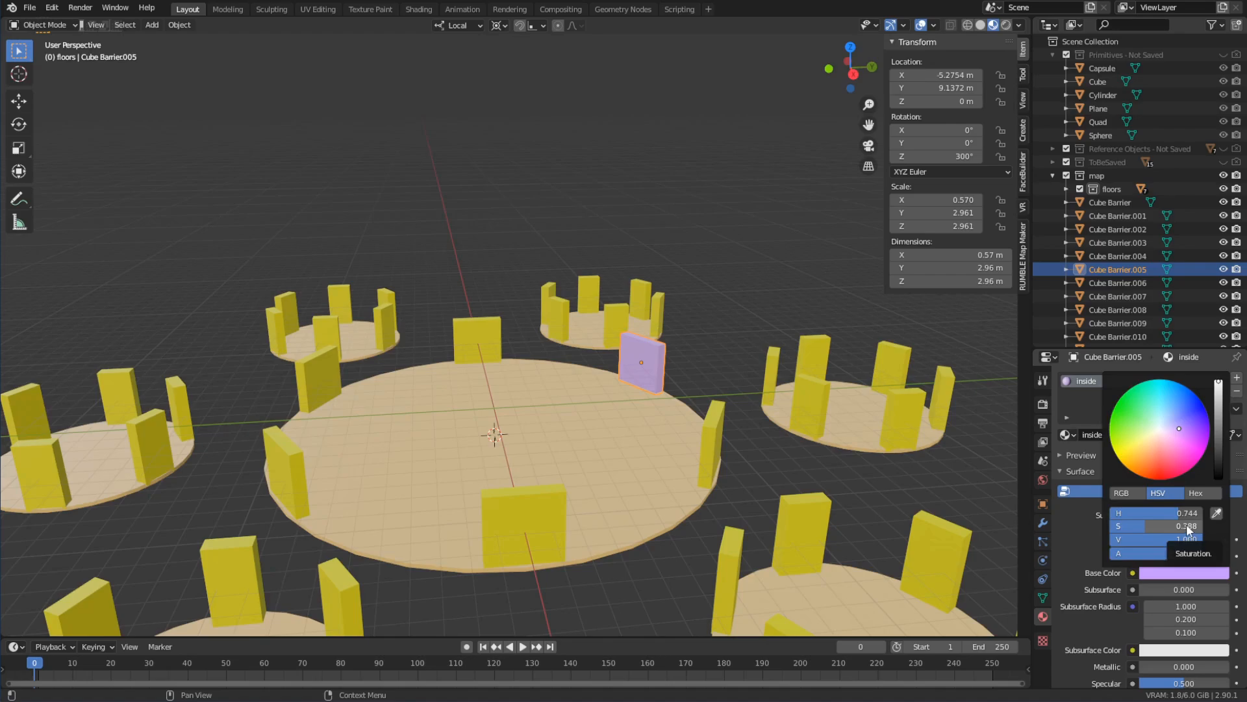
left_click(1198, 494)
left_click(1156, 510)
key("ctrl+v")
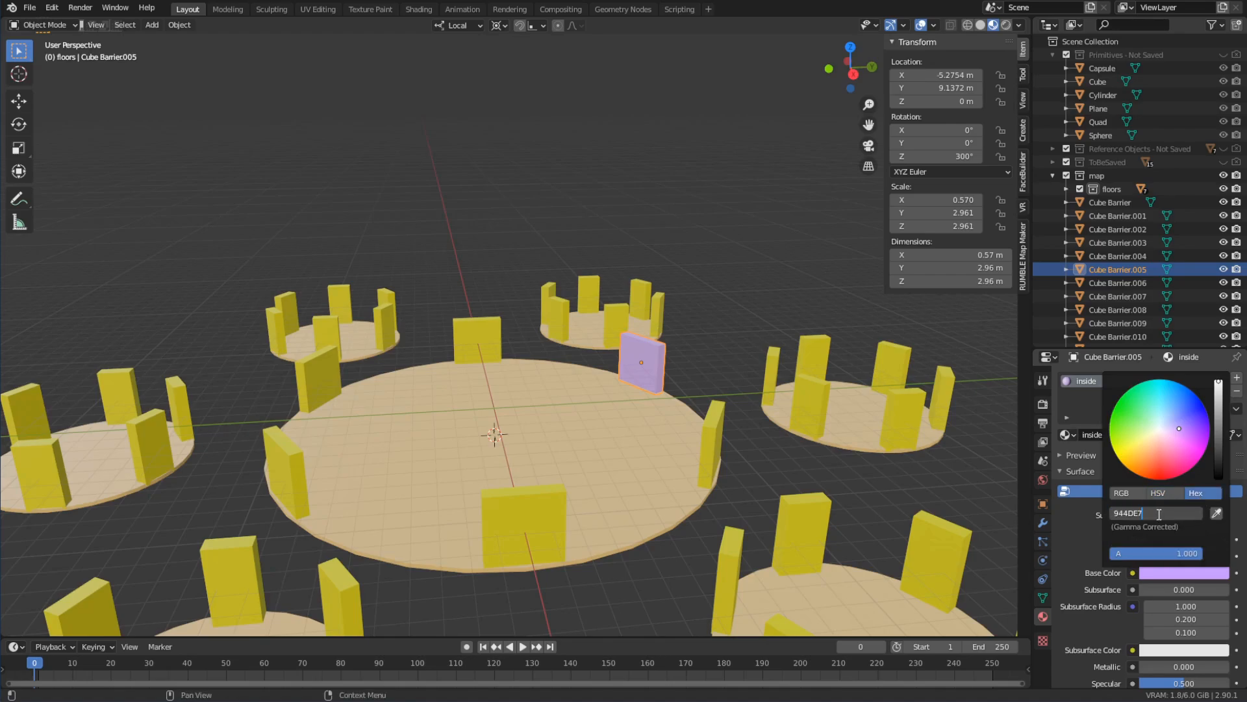
key("Return")
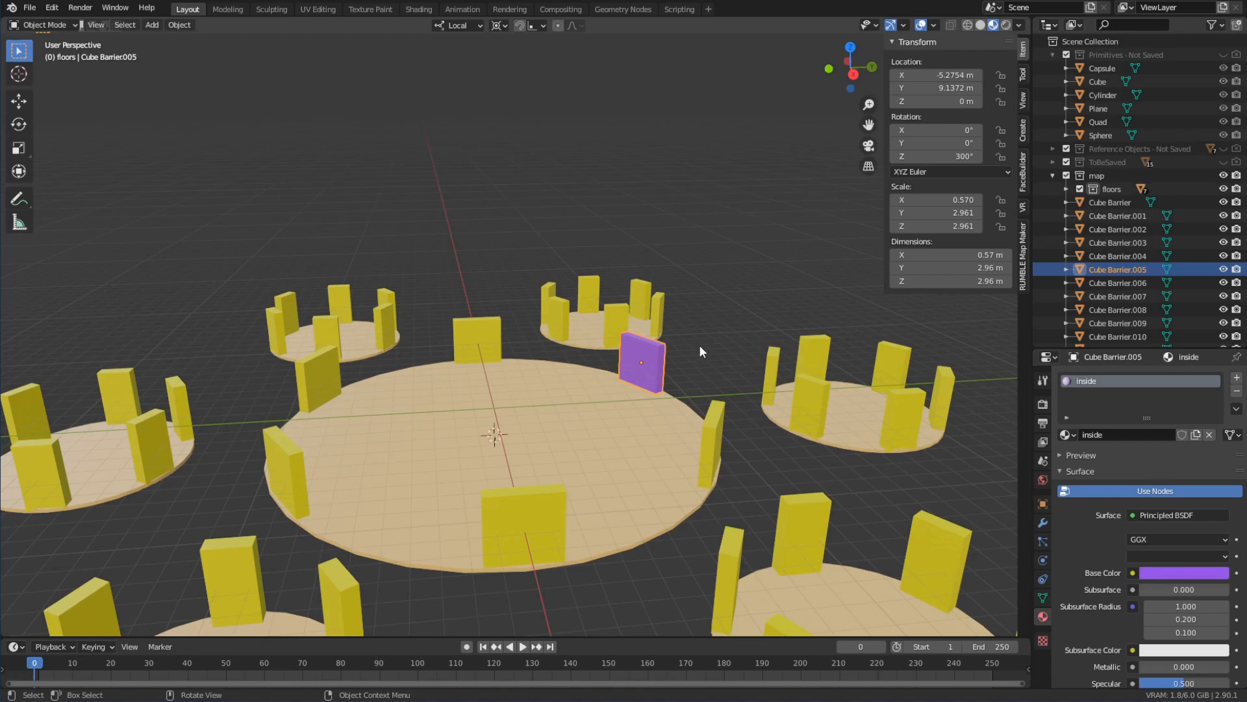
Step: Link the purple inside material from Cube Barrier.005 to the other five barriers around the large disc
left_click(700, 346)
middle_click_drag(725, 384, 723, 419)
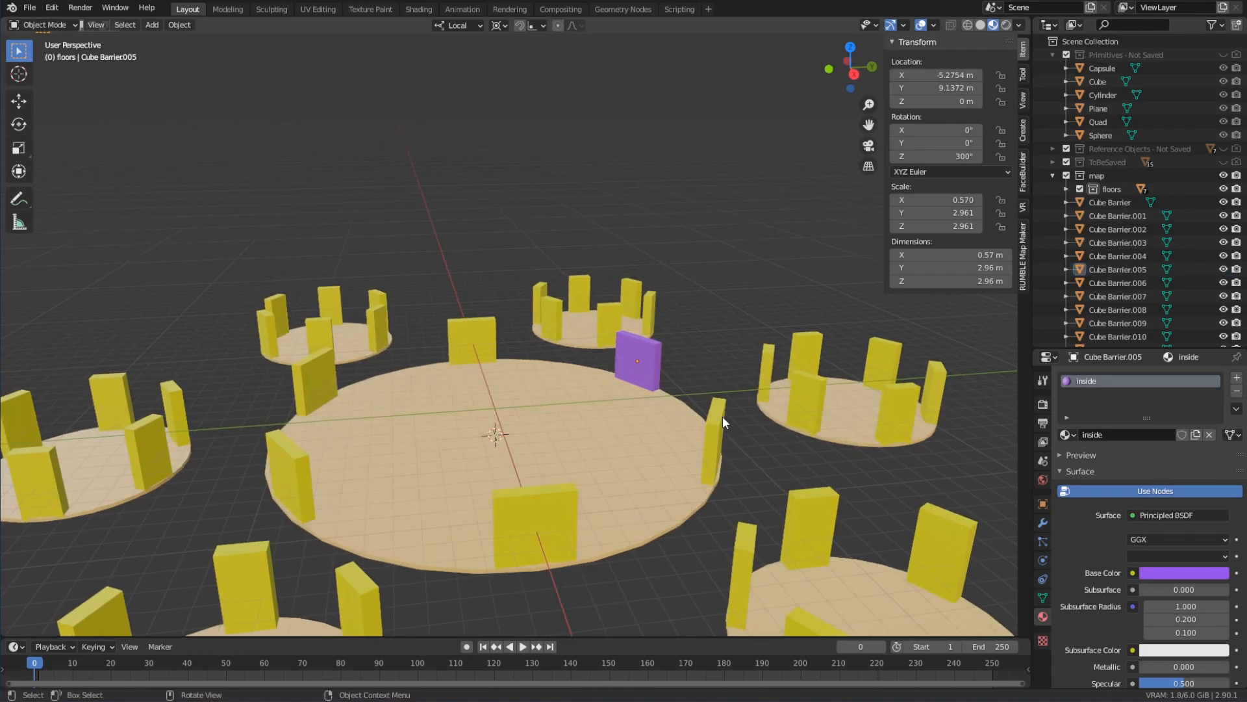
left_click(712, 434)
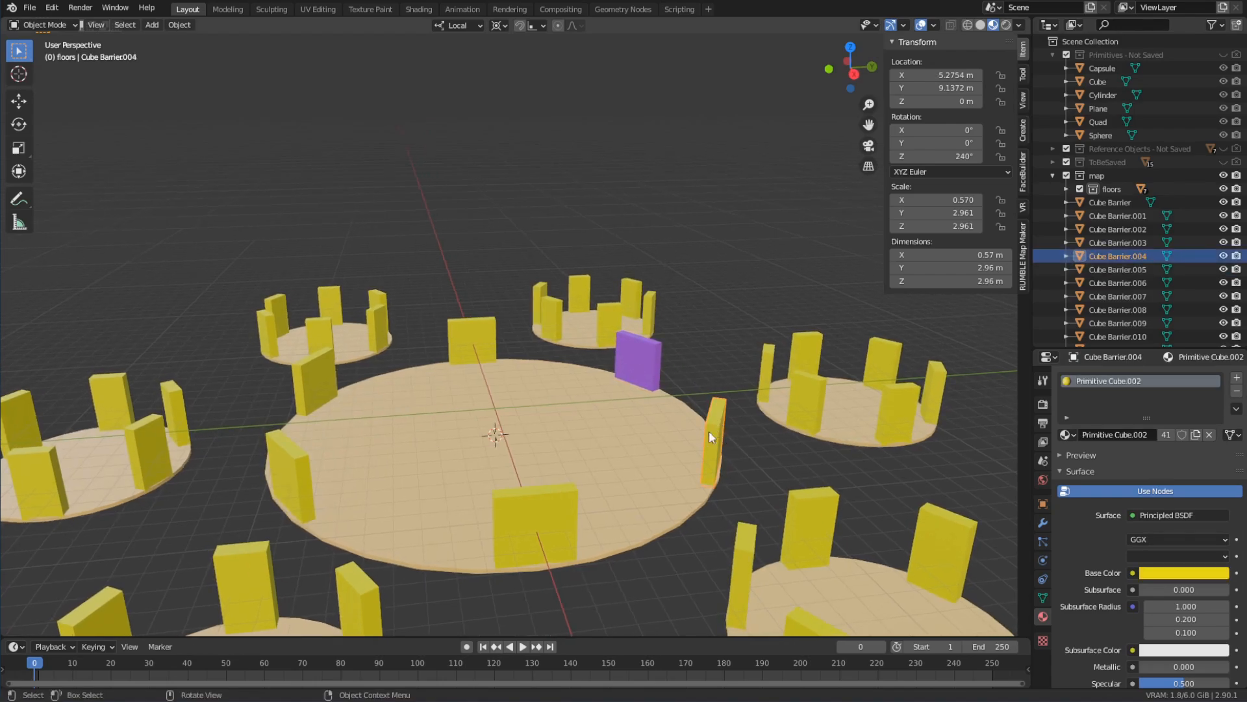
left_click(547, 528, "shift")
left_click(286, 458, "shift")
left_click(314, 384, "shift")
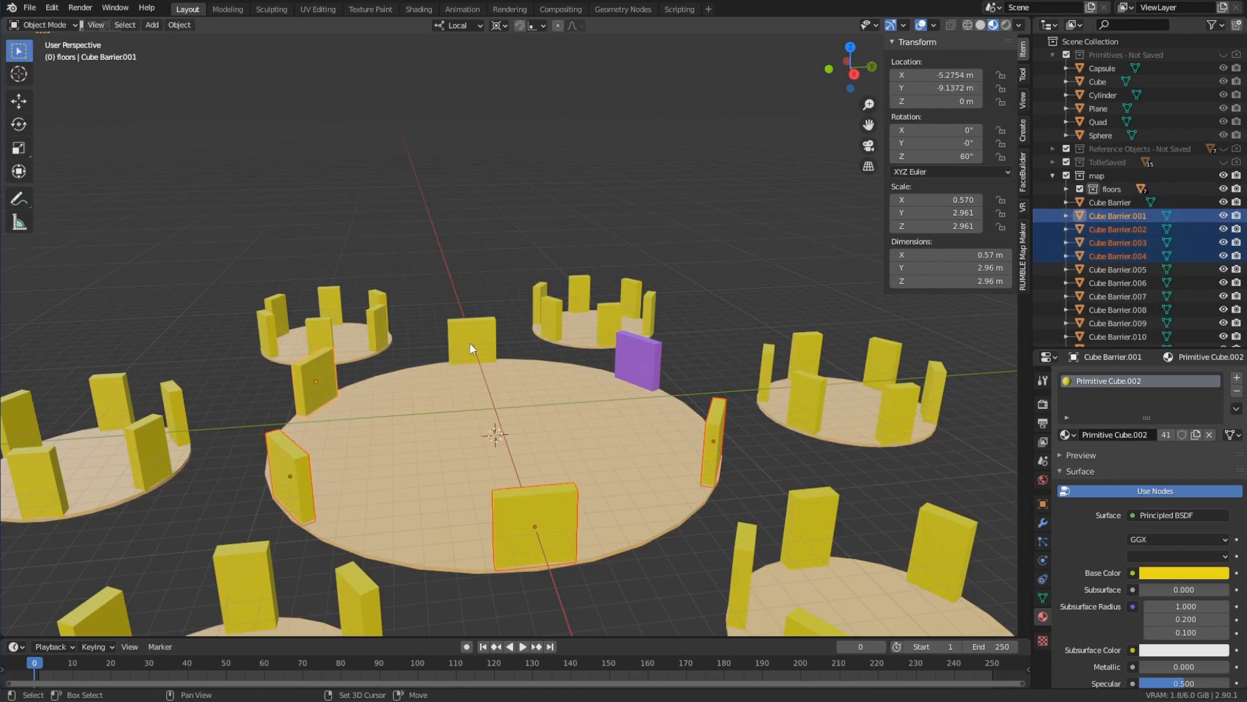
left_click(476, 336, "shift")
left_click(651, 359, "shift")
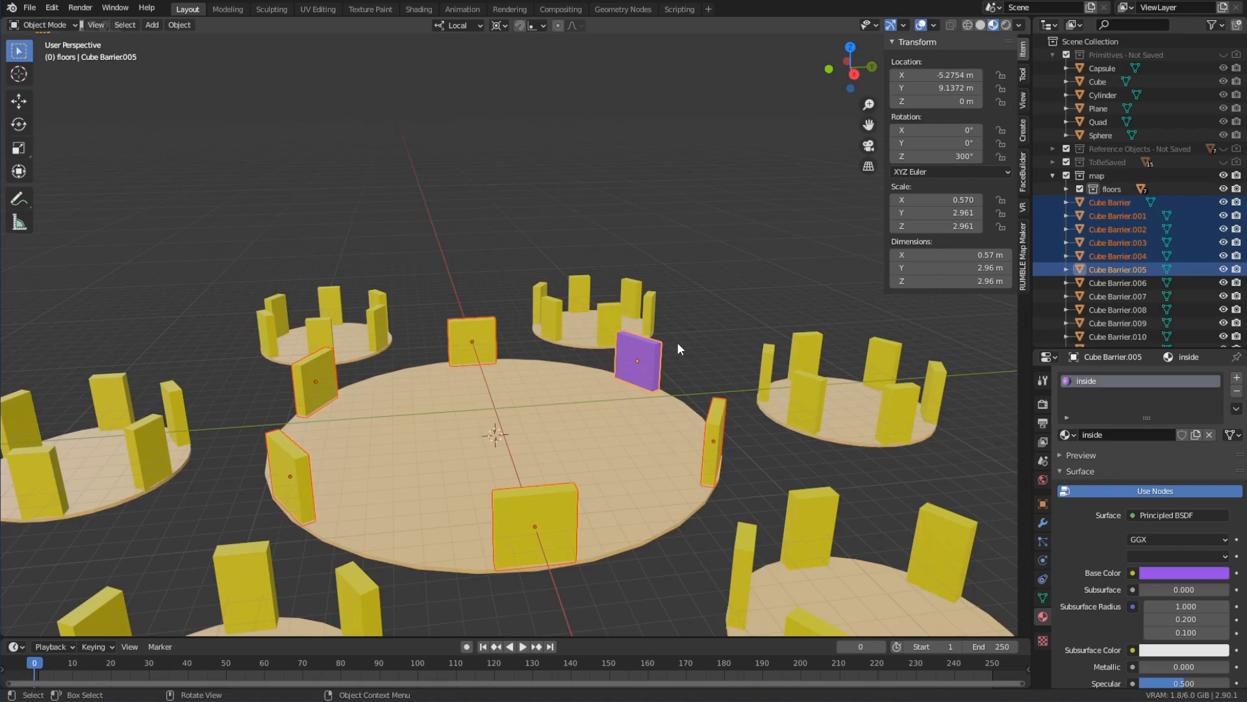
key("ctrl+l")
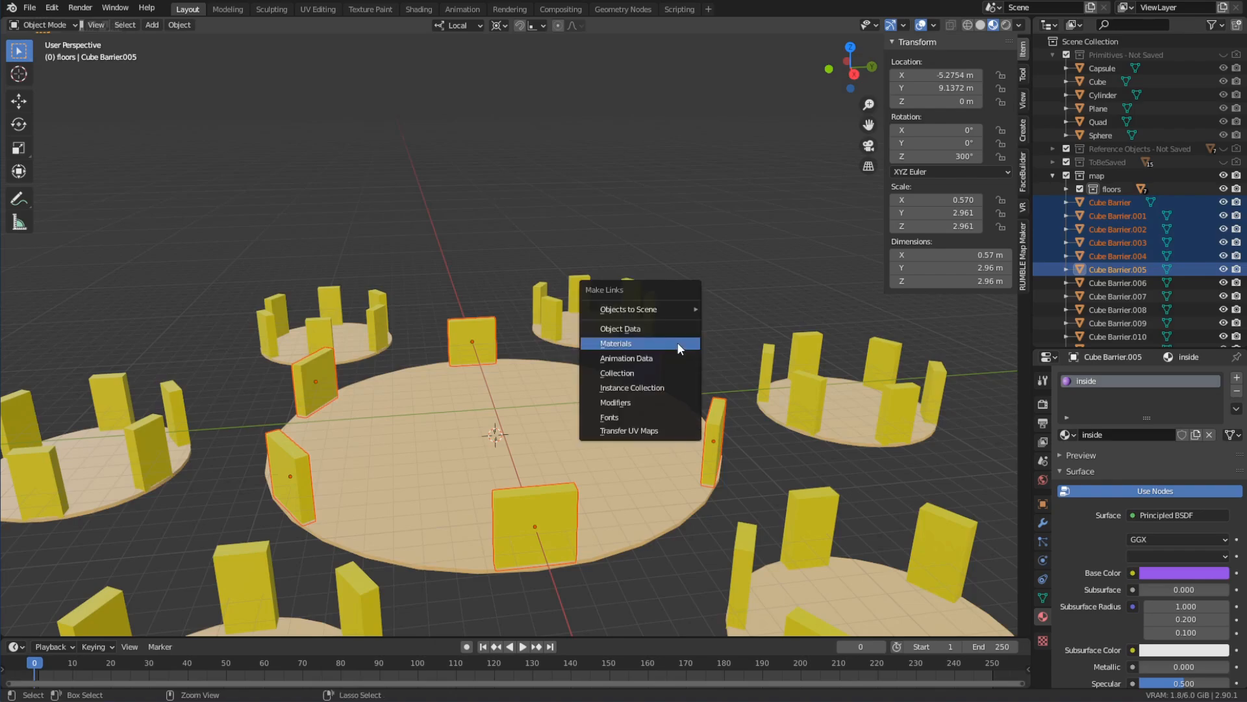
left_click(638, 342)
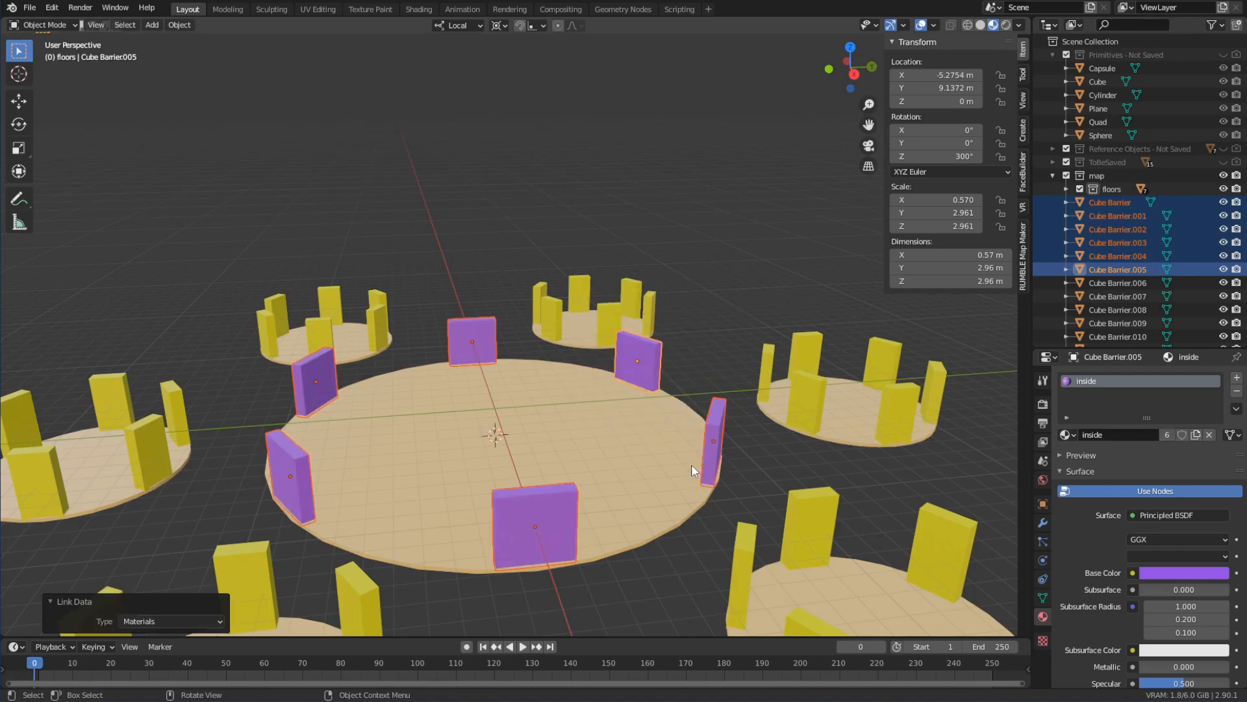
Step: Change the base color of the small platforms' shared barrier material to orange
scroll(692, 464, "down", 2)
scroll(614, 378, "up", 1)
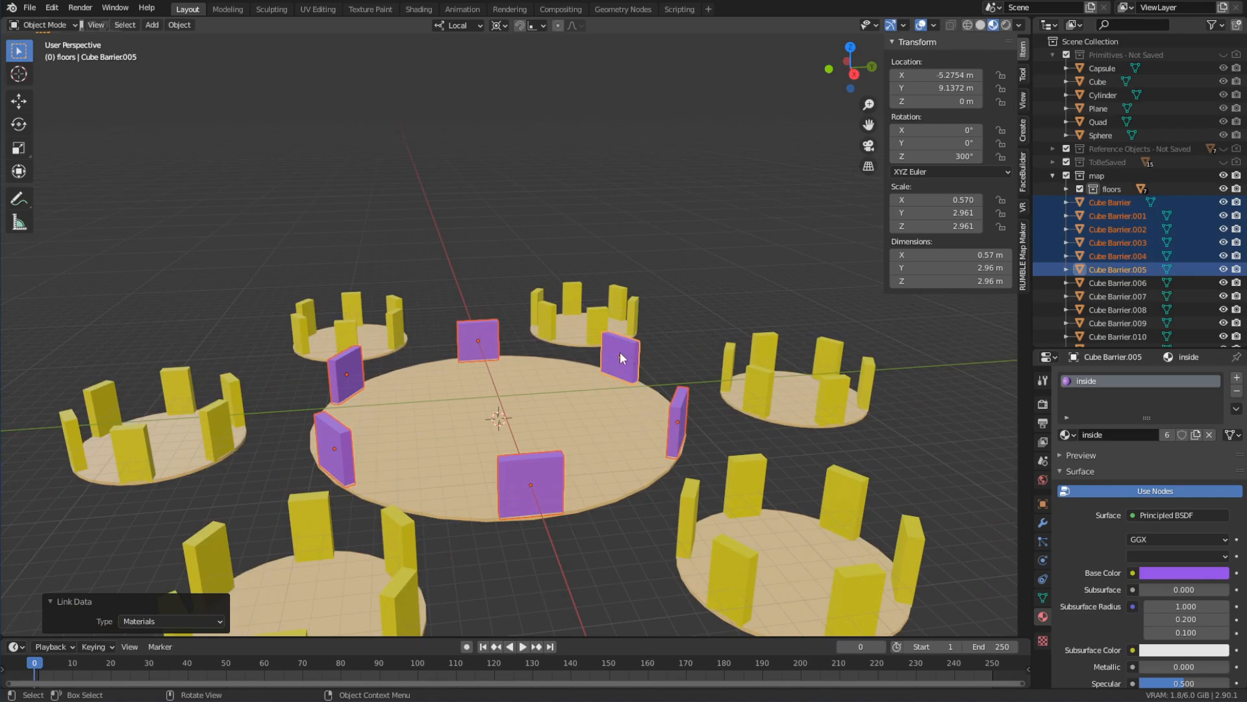
left_click(674, 343)
left_click(766, 388)
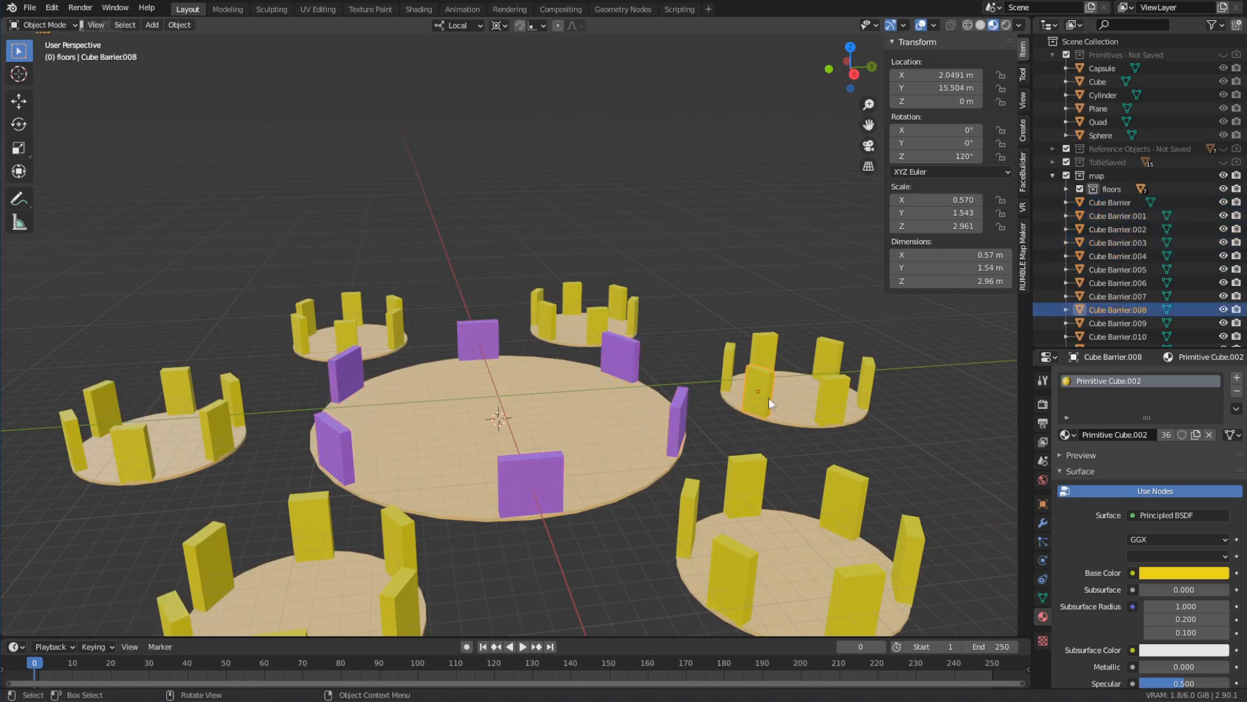
left_click(1174, 569)
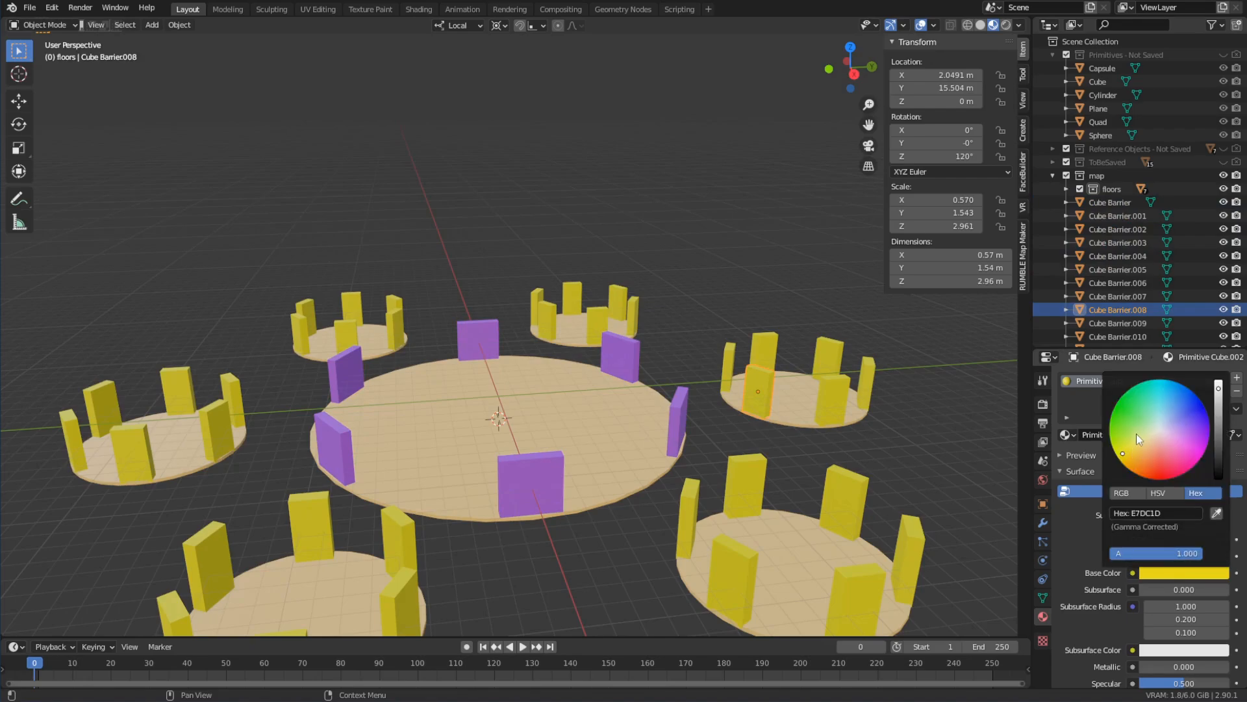
mouse_move(1122, 453)
left_mouse_down()
mouse_move(1133, 436)
mouse_move(1126, 465)
left_mouse_up()
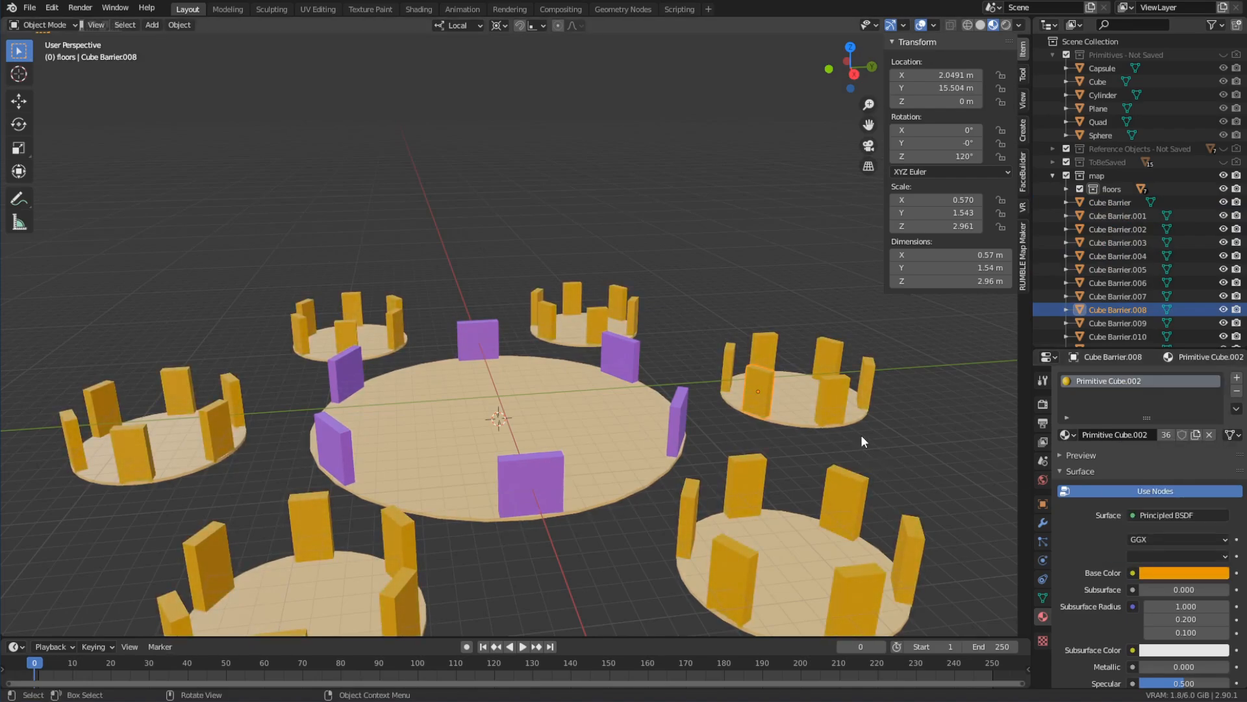
Step: Create a new collection inside the map collection and name it barriers
middle_click_drag(860, 434, 728, 455)
scroll(1118, 216, "down", 10)
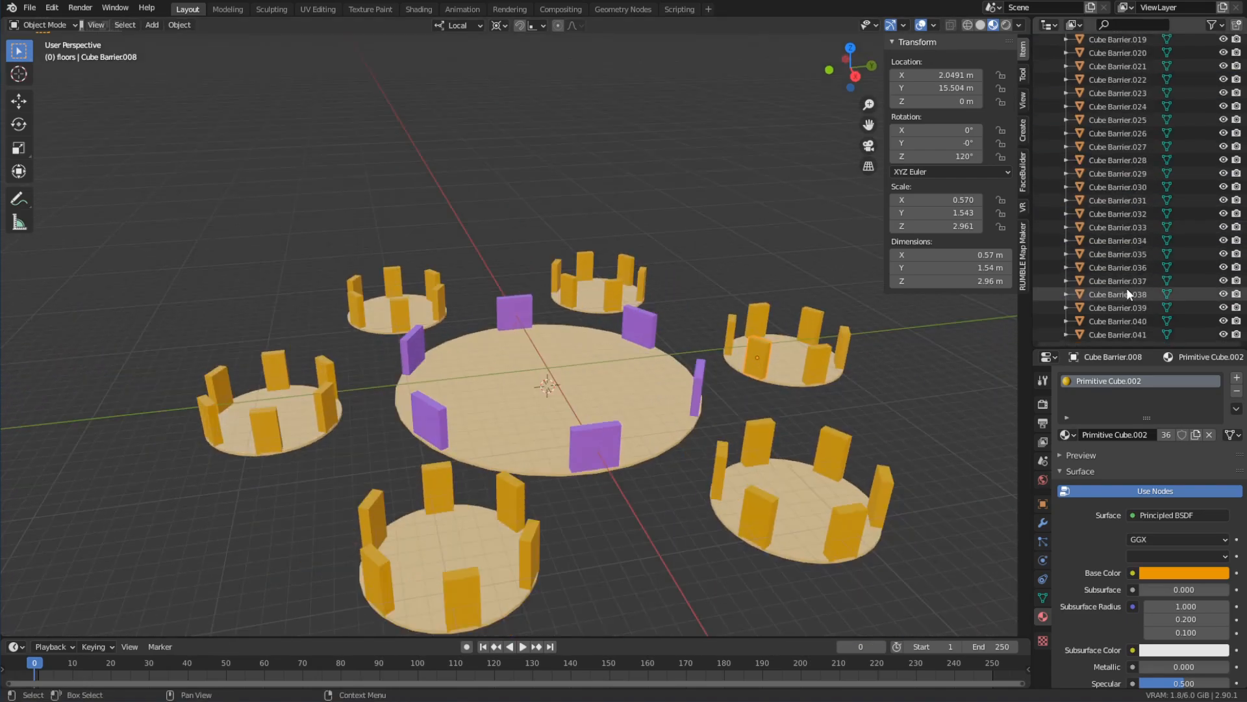
scroll(1126, 287, "up", 10)
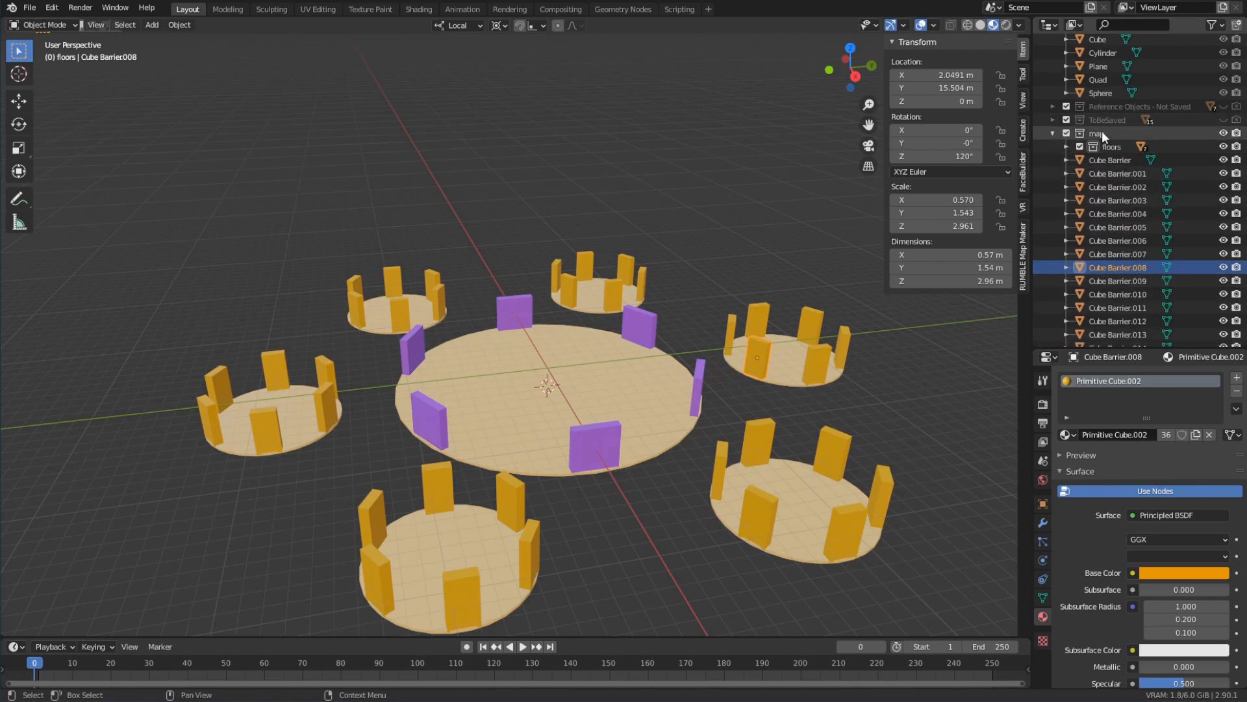
right_click(1102, 130)
left_click(1102, 131)
left_click(1109, 160)
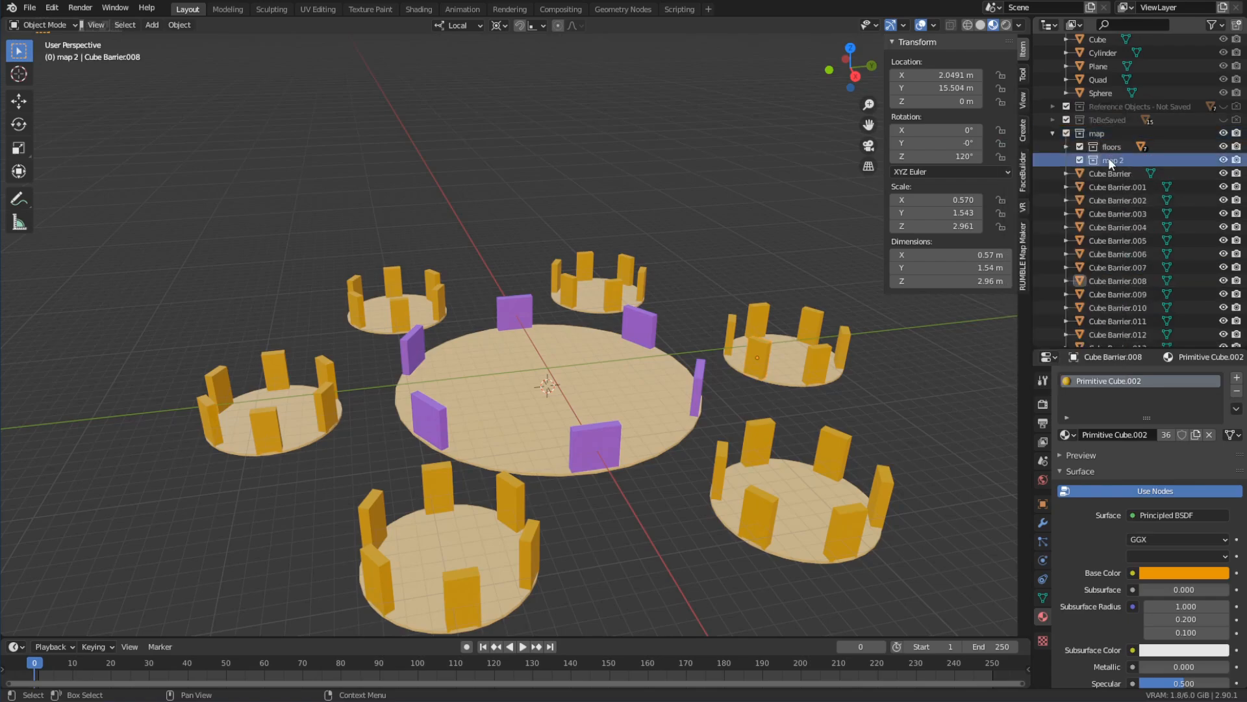
double_click(1112, 161)
type("ba")
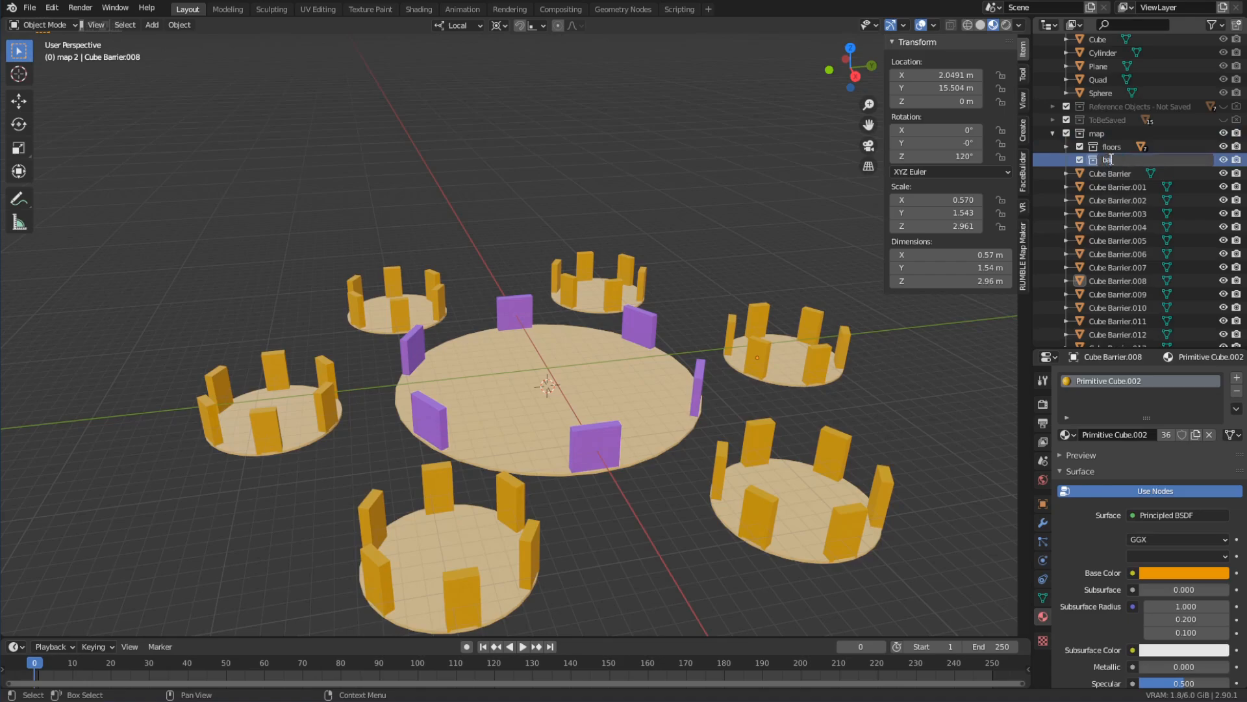
type("rrierss")
key("BackSpace")
key("Return")
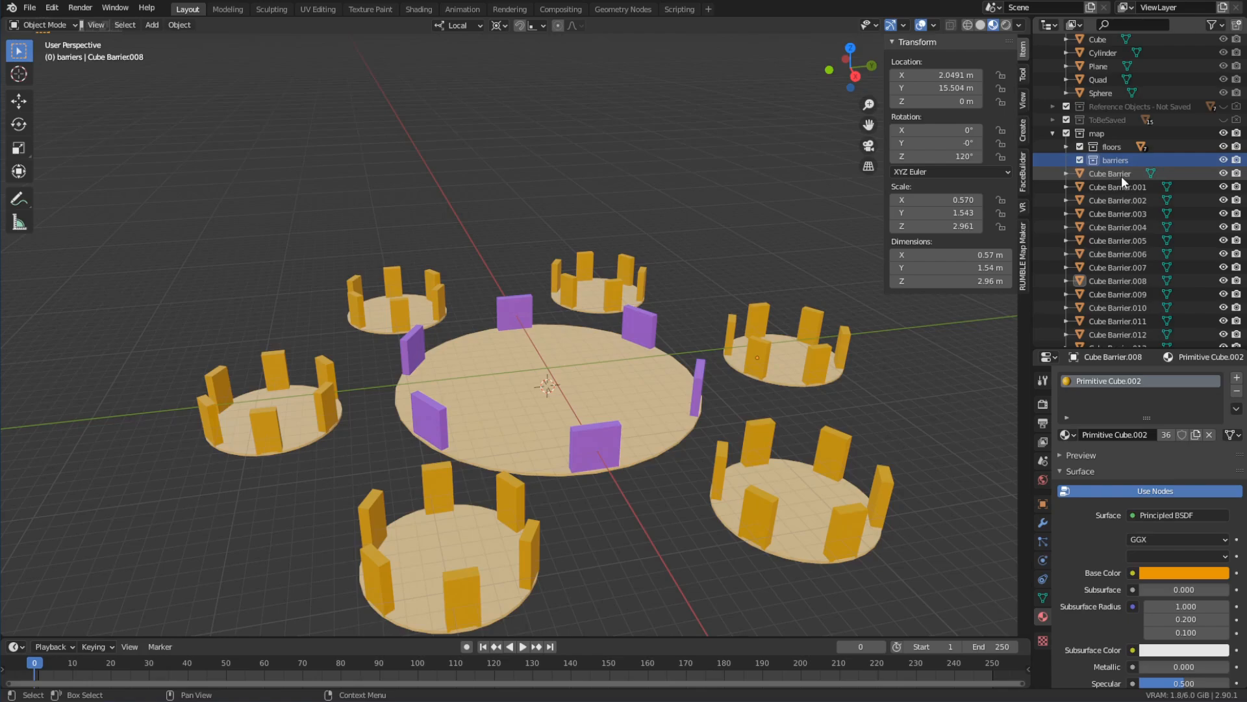
Step: Move all barriers from Cube Barrier through Cube Barrier.041 into the barriers collection, collapse it and deselect everything
left_click(1121, 174)
scroll(1115, 228, "down", 12)
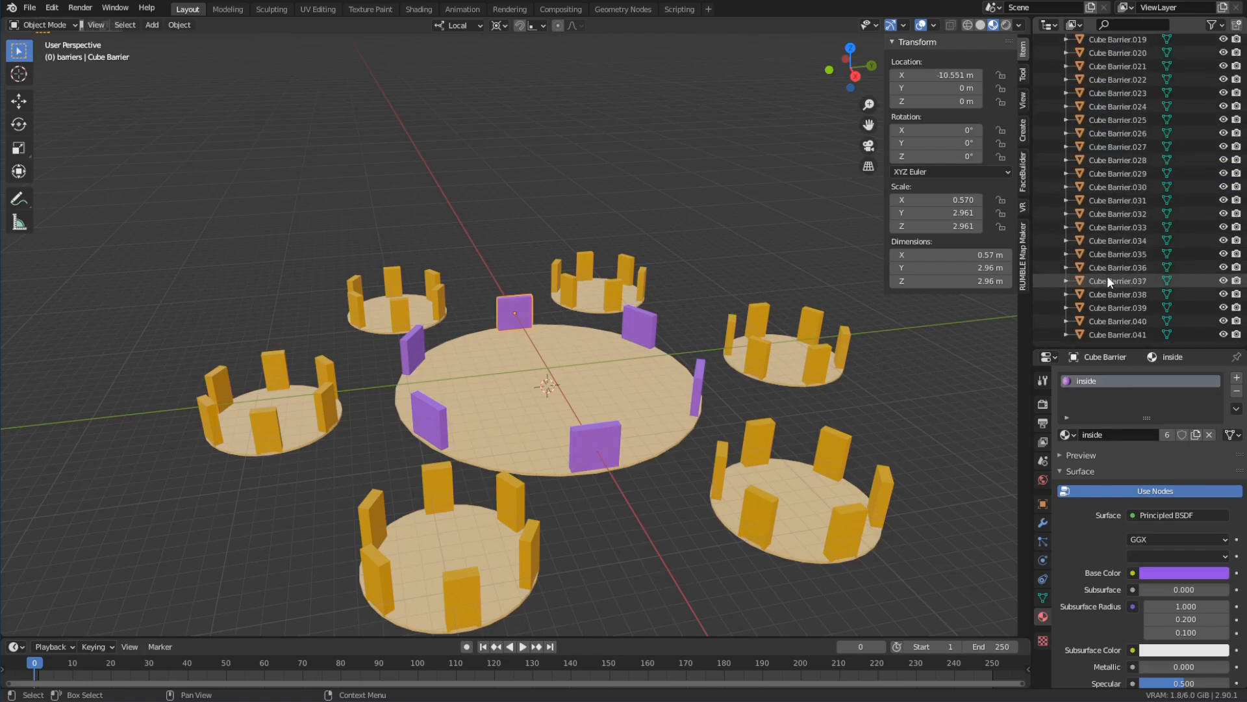
left_click(1133, 333, "shift")
scroll(1117, 204, "up", 12)
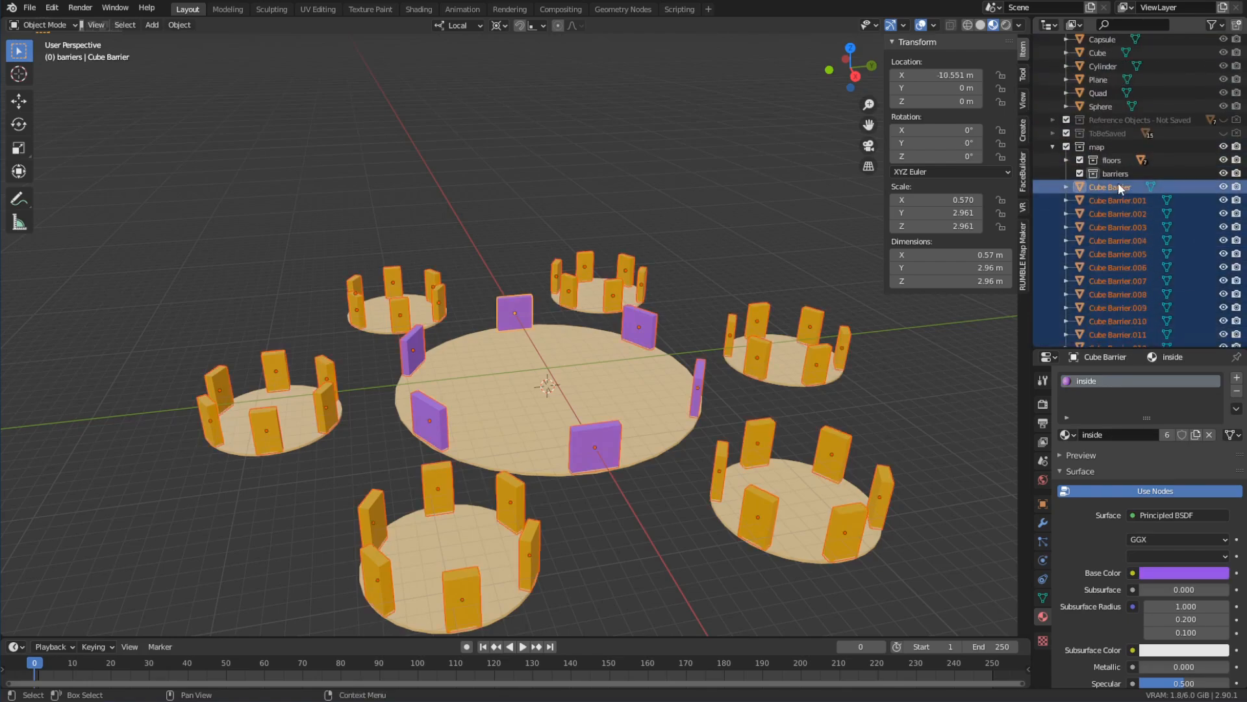
left_click_drag(1118, 182, 1116, 174)
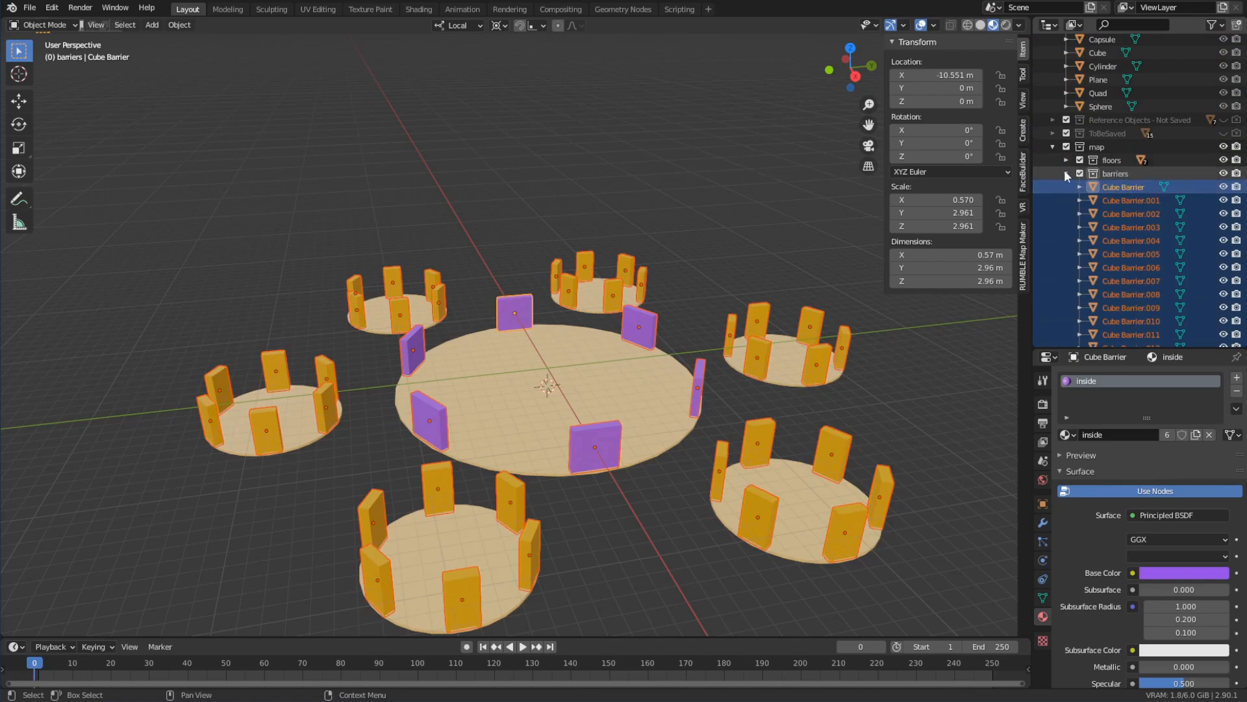
left_click(1066, 173)
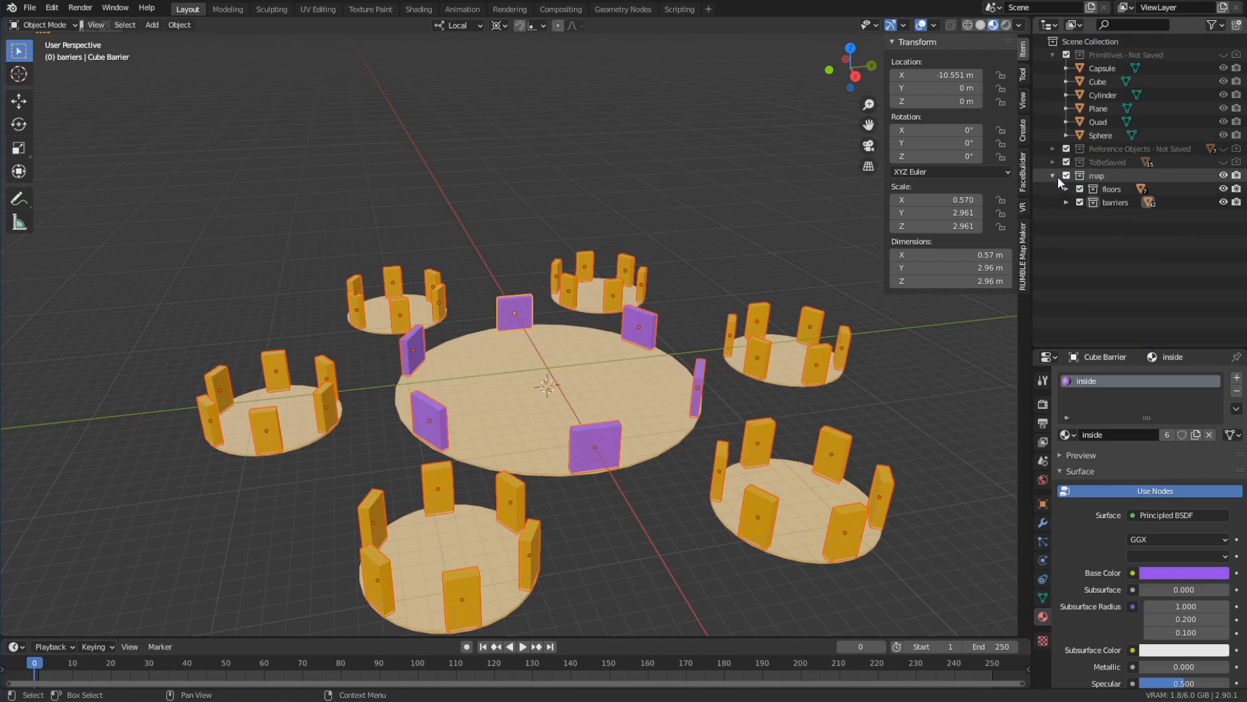
left_click(712, 228)
mouse_move(665, 360)
middle_mouse_down()
mouse_move(734, 346)
mouse_move(656, 370)
middle_mouse_up()
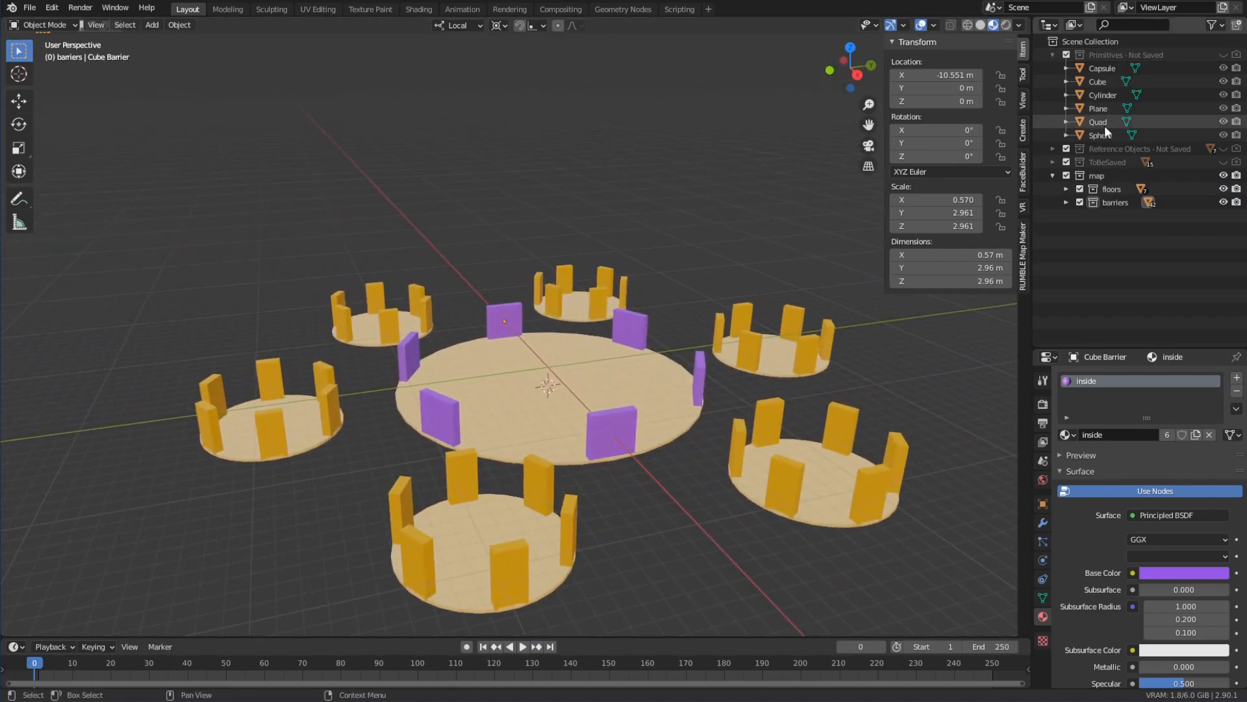
Step: Copy the Plane object from the Primitives collection and paste it into the map collection
left_click(1108, 109)
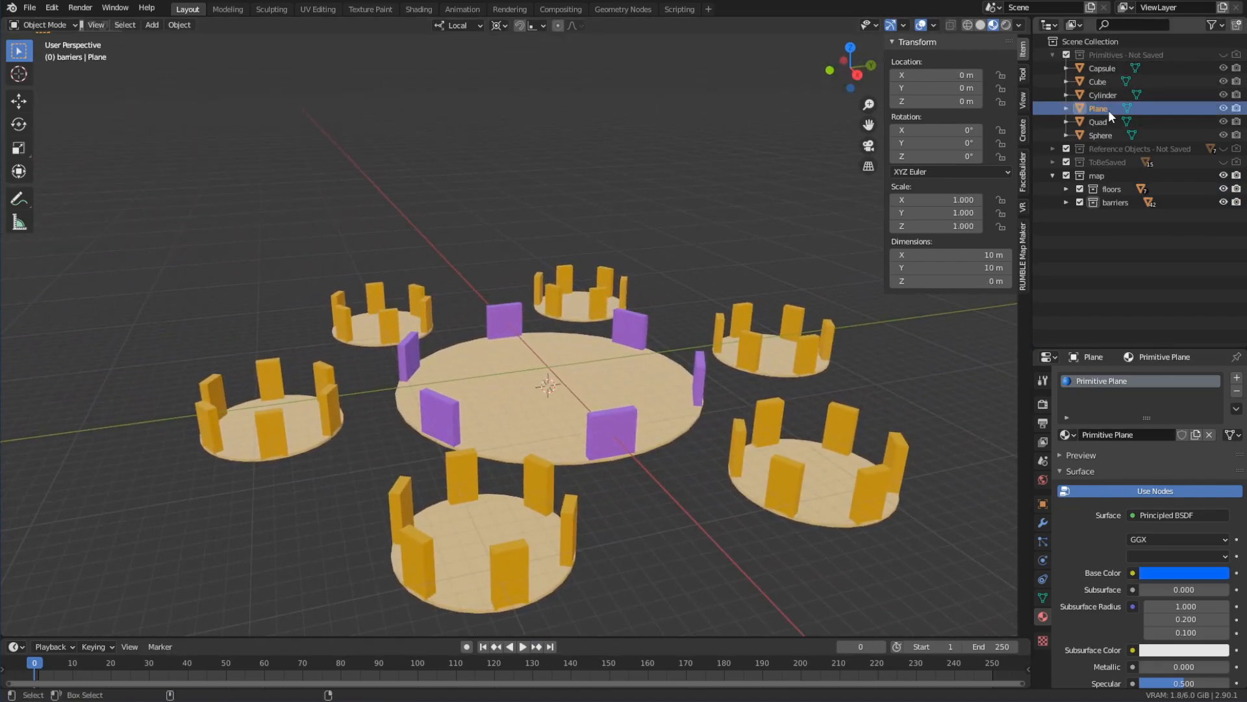
key("ctrl+c")
left_click(1117, 174)
key("ctrl+v")
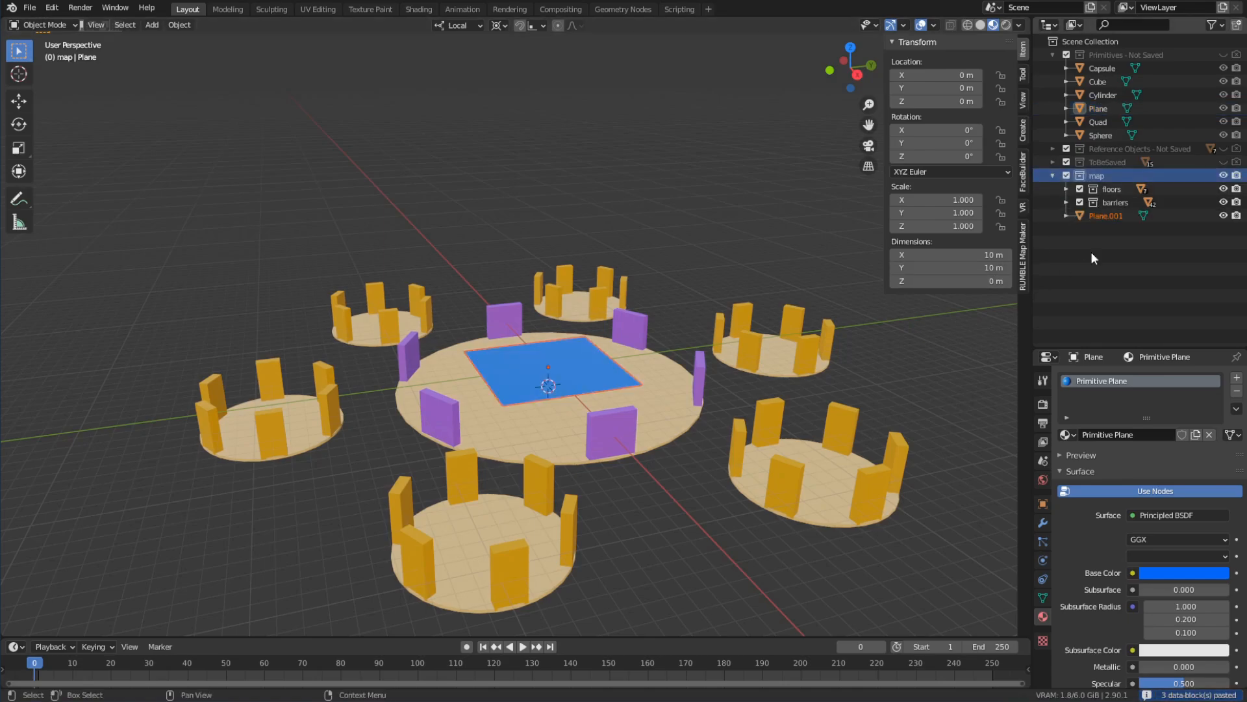
Step: Rename the pasted plane in the map collection as Plane water and keep it selected
double_click(1114, 215)
key("BackSpace")
key("BackSpace")
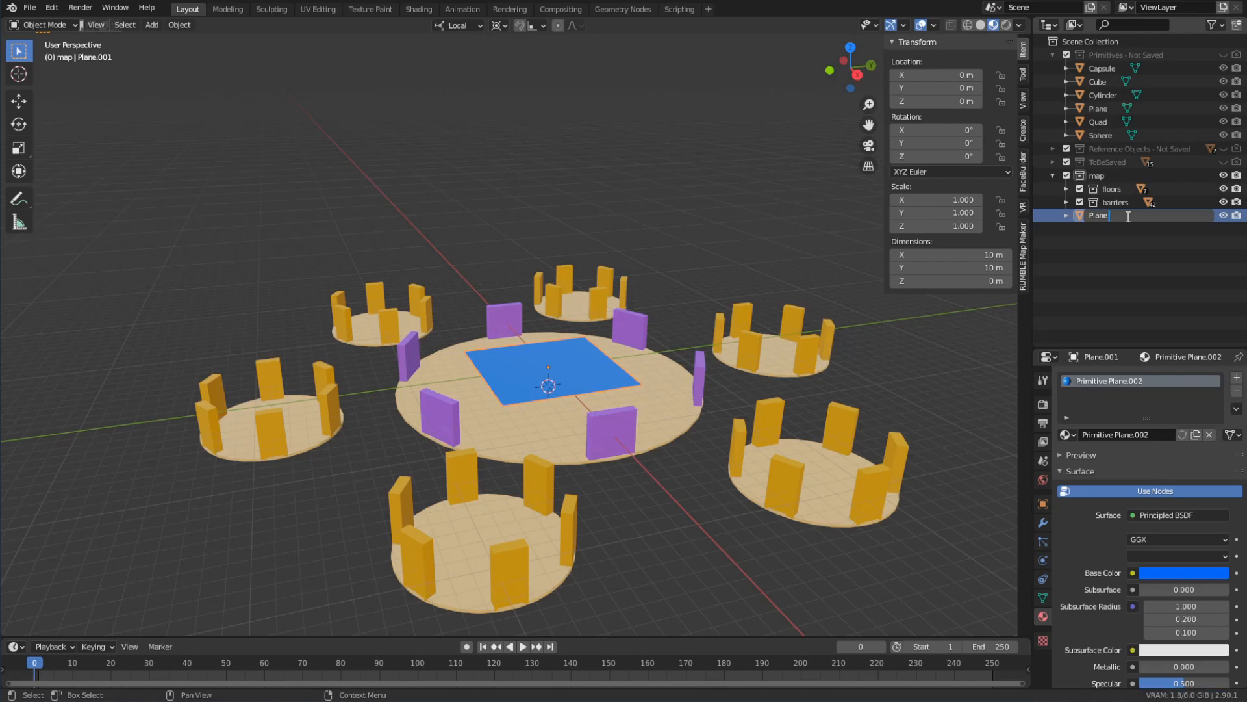
type("water")
key("Return")
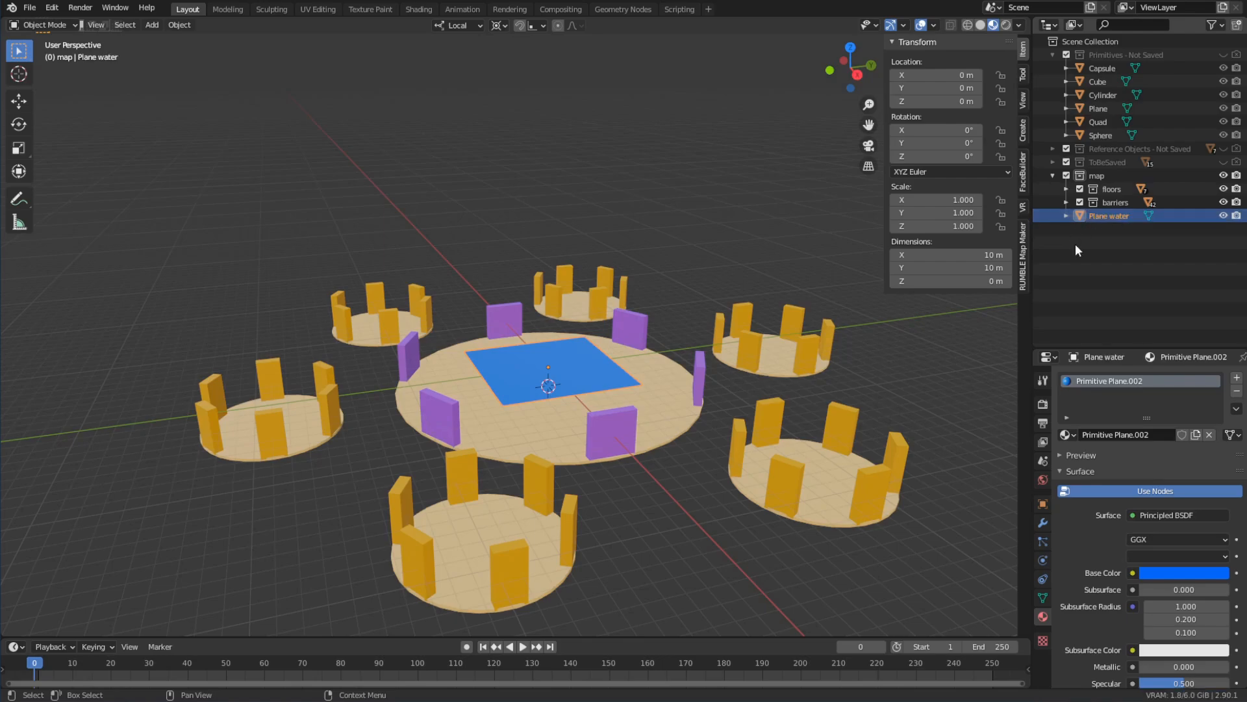
left_click(598, 372)
left_click(599, 371)
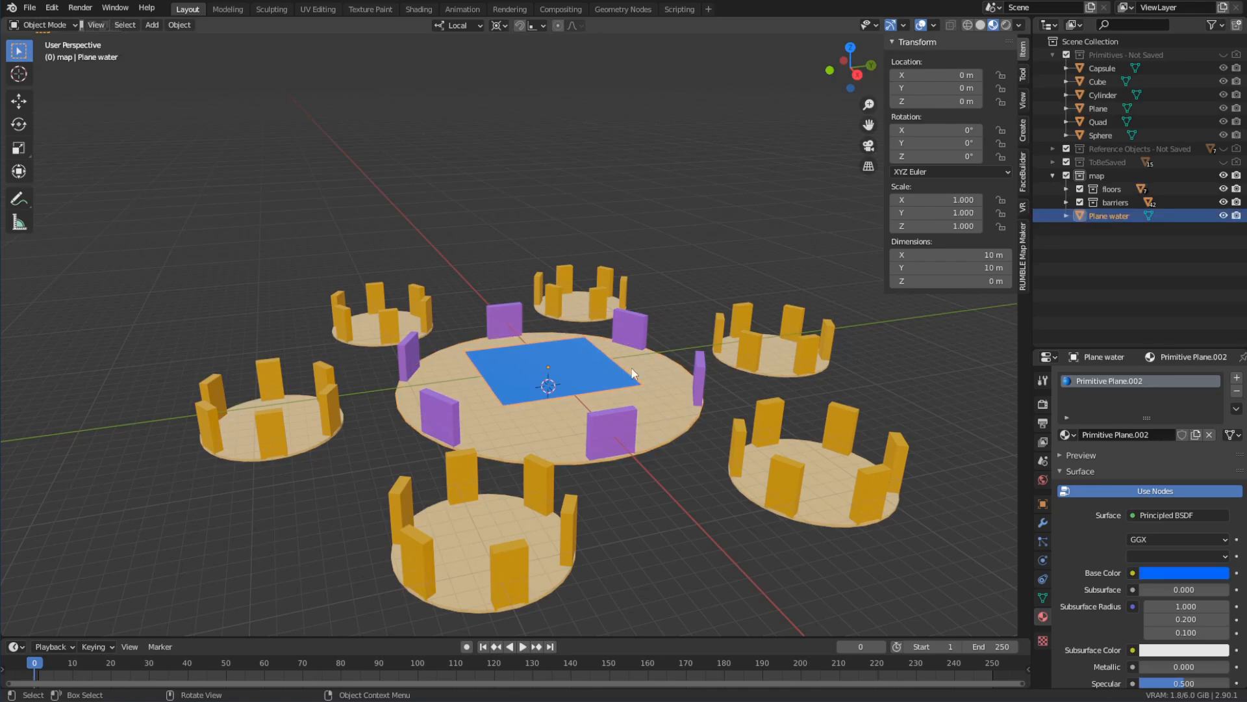
Step: Set the water plane's base color to a deeper blue, hex 0538F5
left_click(1193, 572)
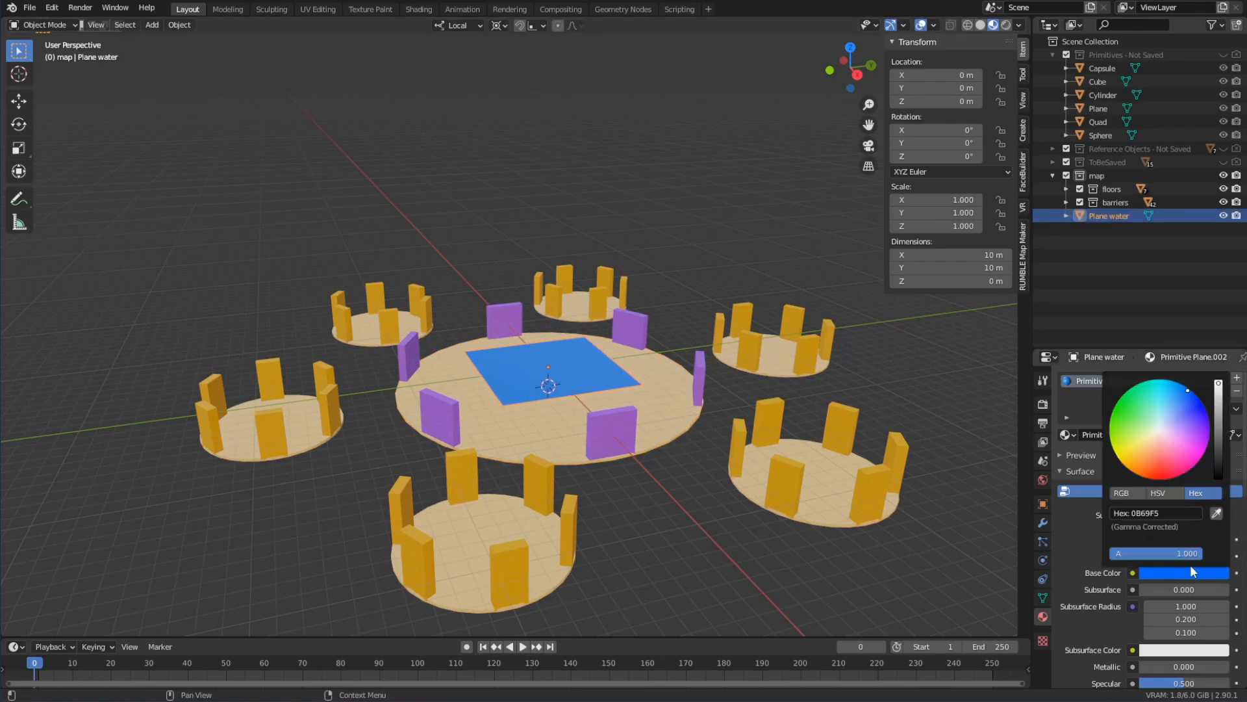
left_click(1183, 386)
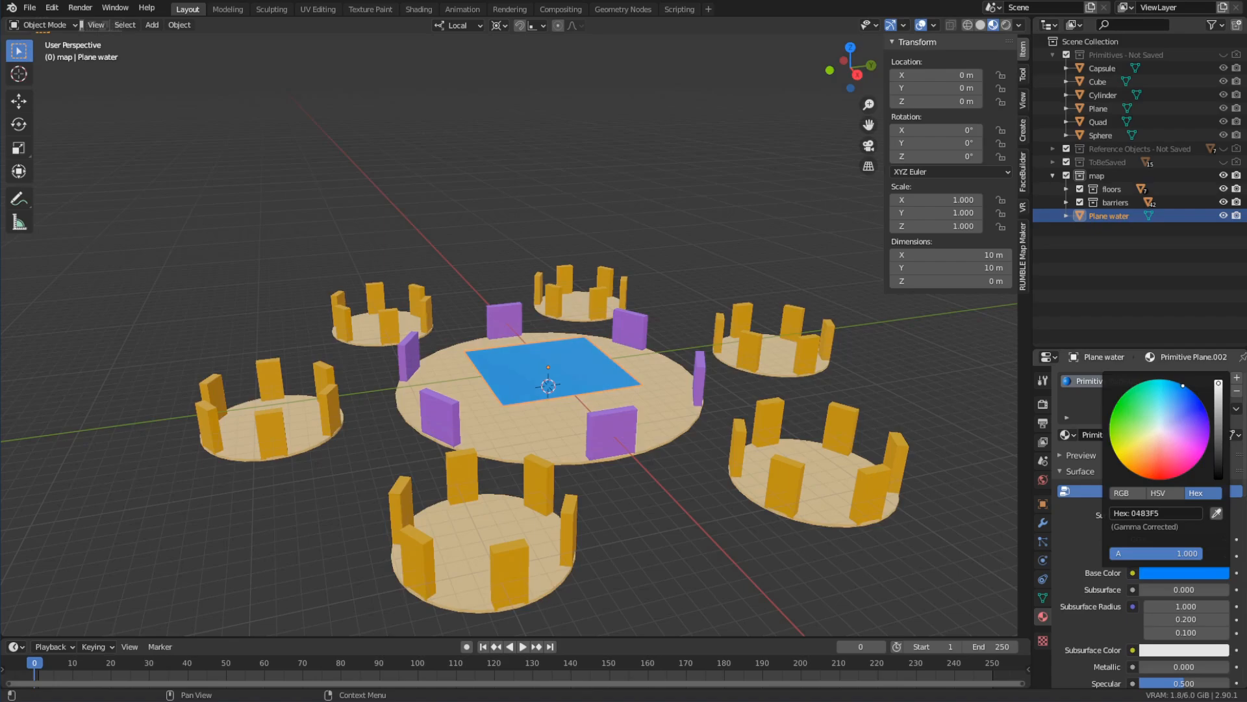
left_click_drag(1183, 385, 1194, 395)
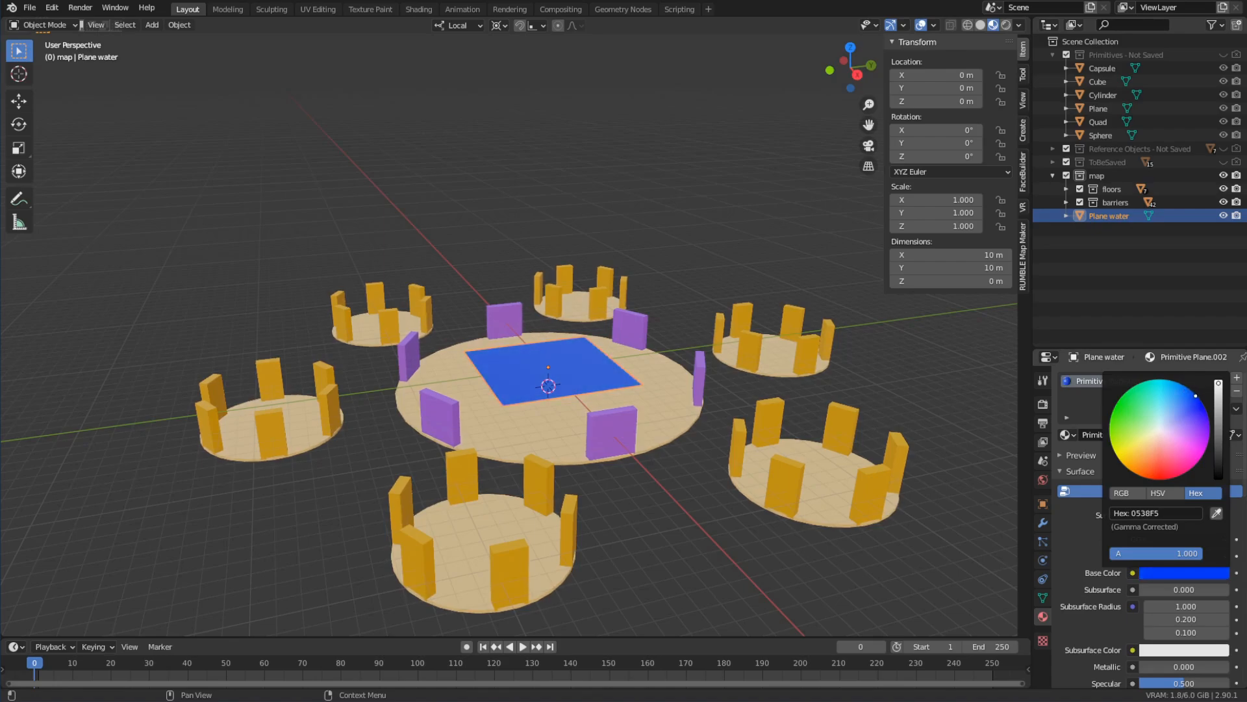
Step: Scale the water plane to about 55.4 m square and lower it along Z to about -1.54 m
scroll(721, 358, "up", 1)
scroll(686, 361, "down", 5)
scroll(601, 372, "up", 3)
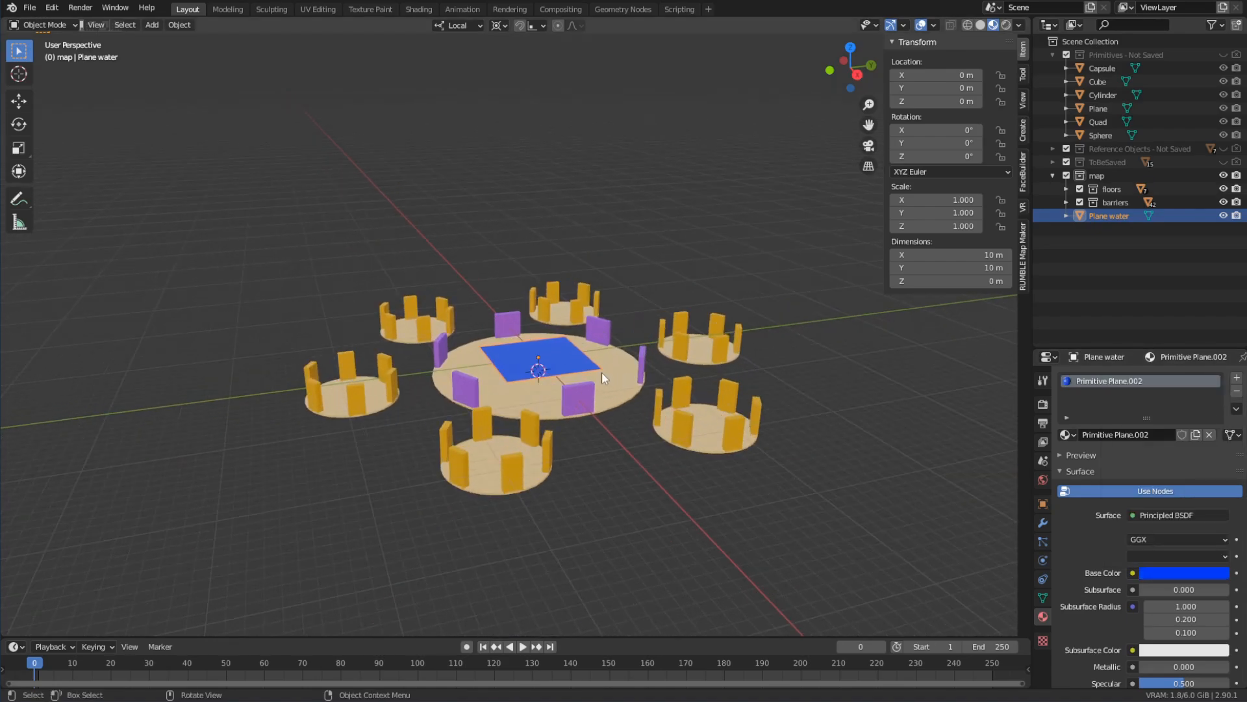
key("s")
left_click(890, 362)
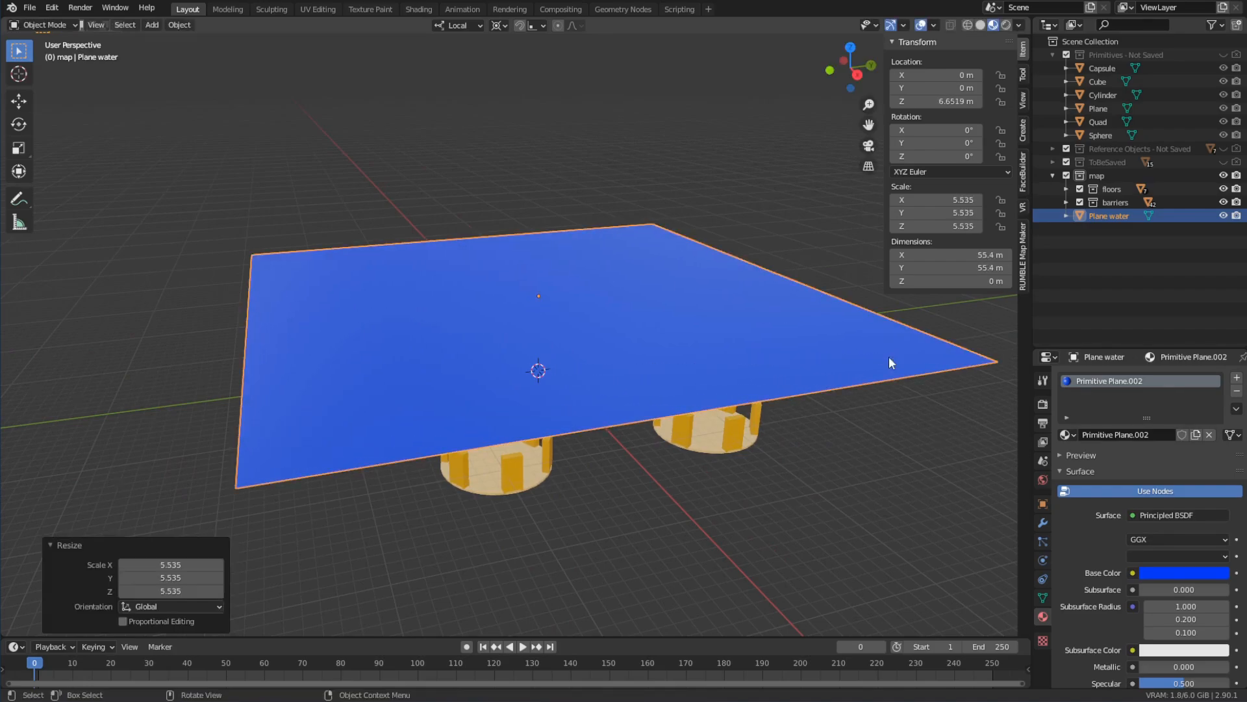
key("g")
key("z")
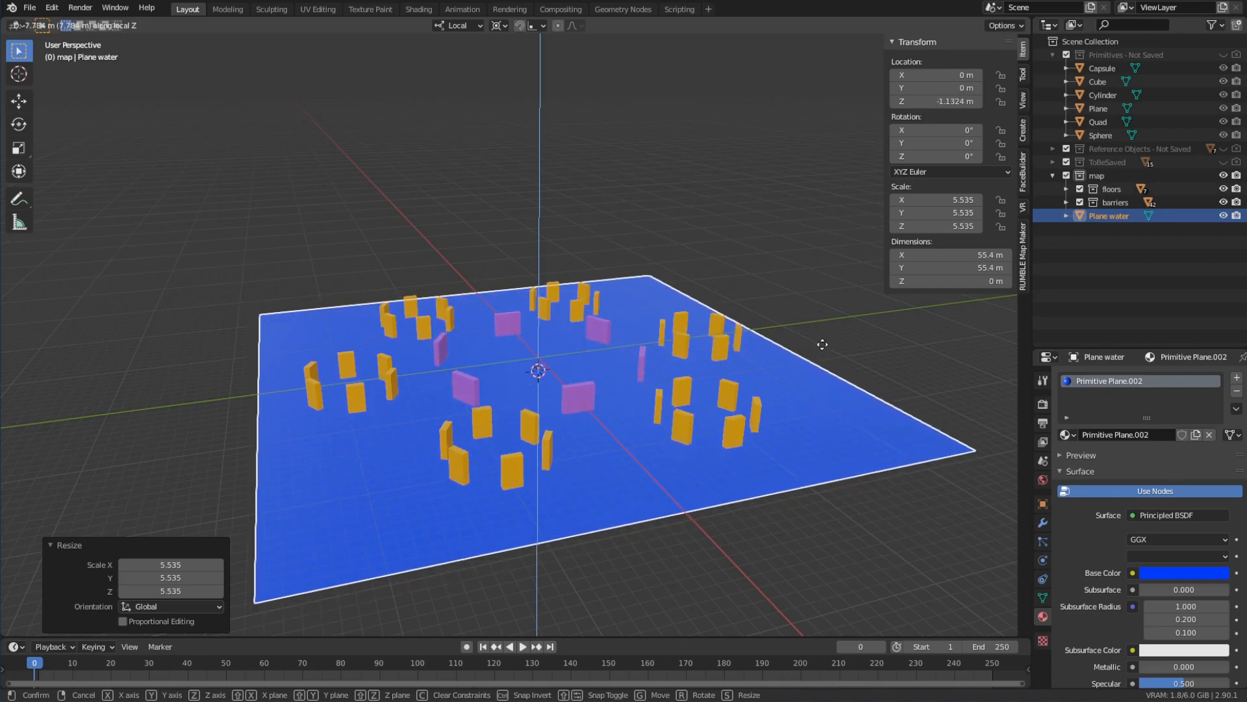
left_click(831, 378)
Step: Set the transform pivot point to Individual Origins and scale the water plane up to about 261 m square
scroll(725, 435, "up", 5)
scroll(708, 400, "down", 6)
middle_click_drag(683, 392, 712, 385)
scroll(740, 411, "up", 1)
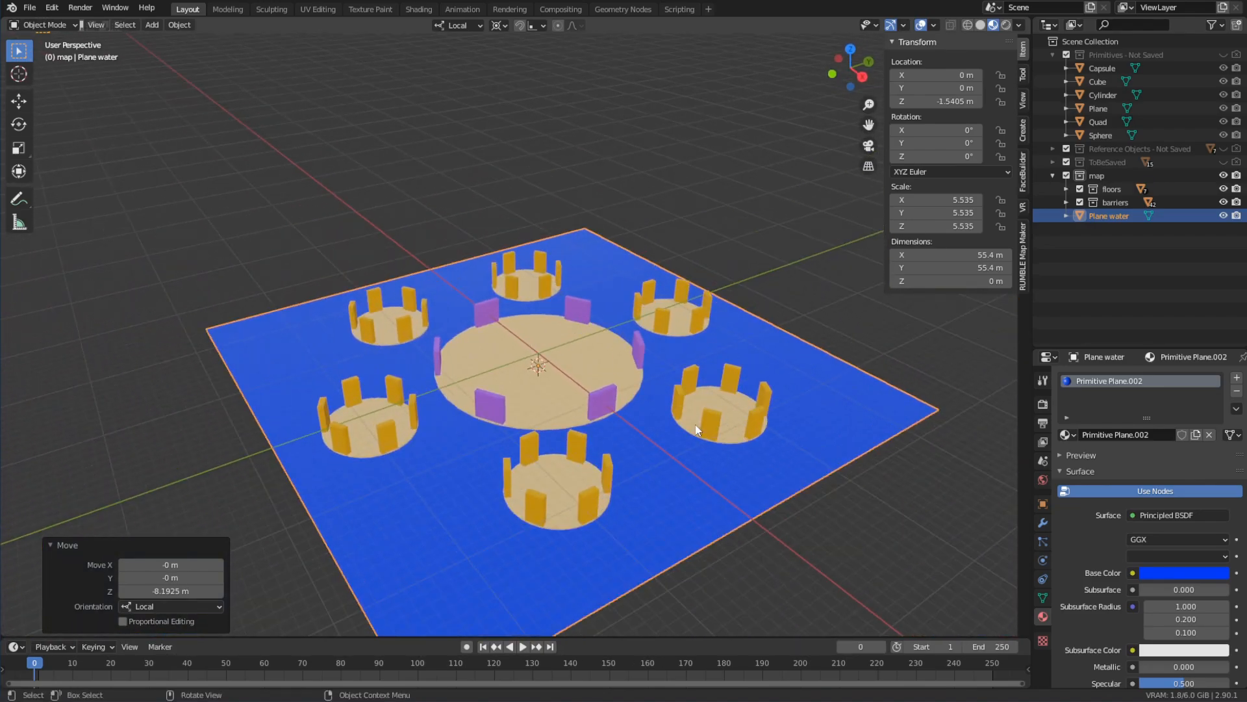
left_click(503, 26)
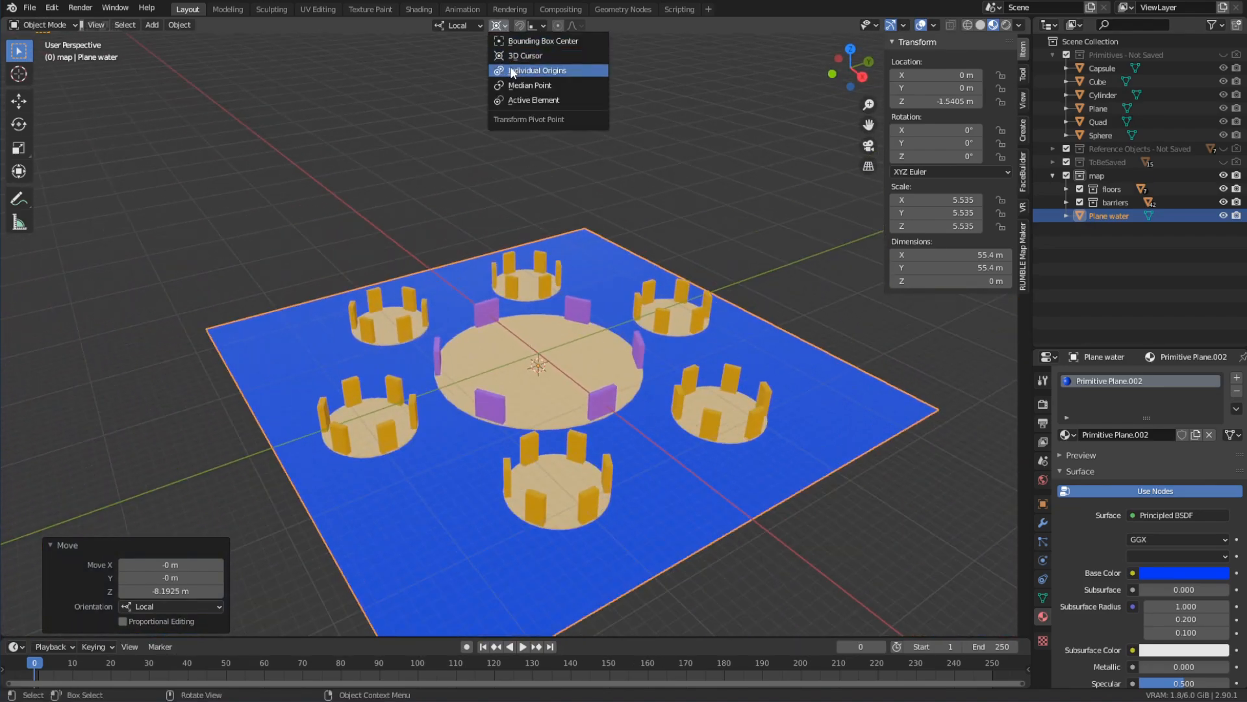
left_click(523, 71)
key("s")
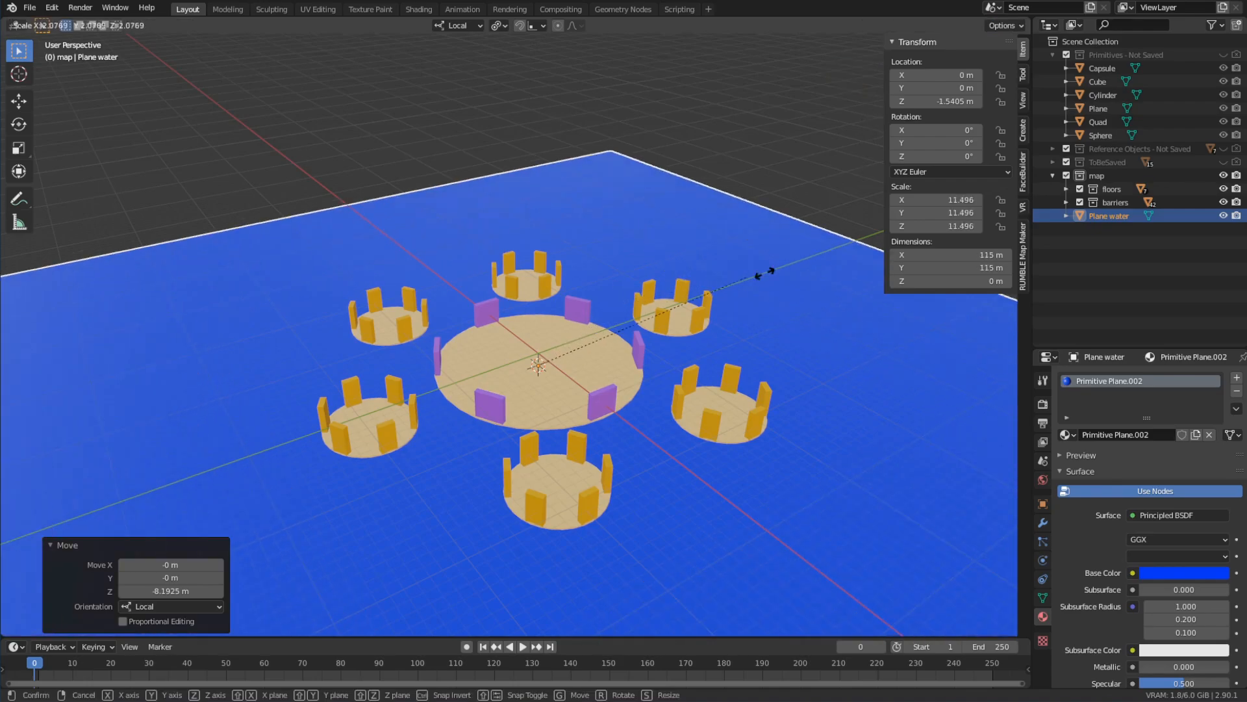
left_click(891, 293)
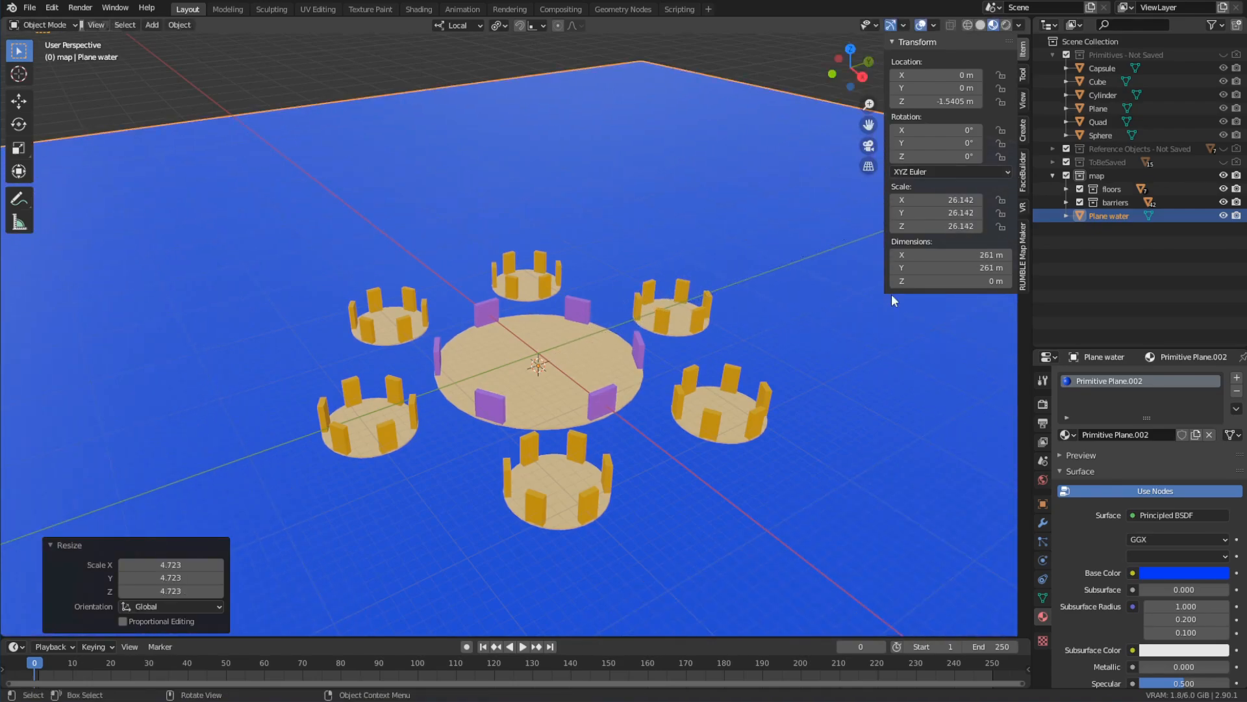
Step: Add the wall tag to the water plane by renaming it Plane water (W)
middle_click_drag(892, 294, 686, 323)
scroll(703, 272, "up", 3)
scroll(753, 328, "down", 3)
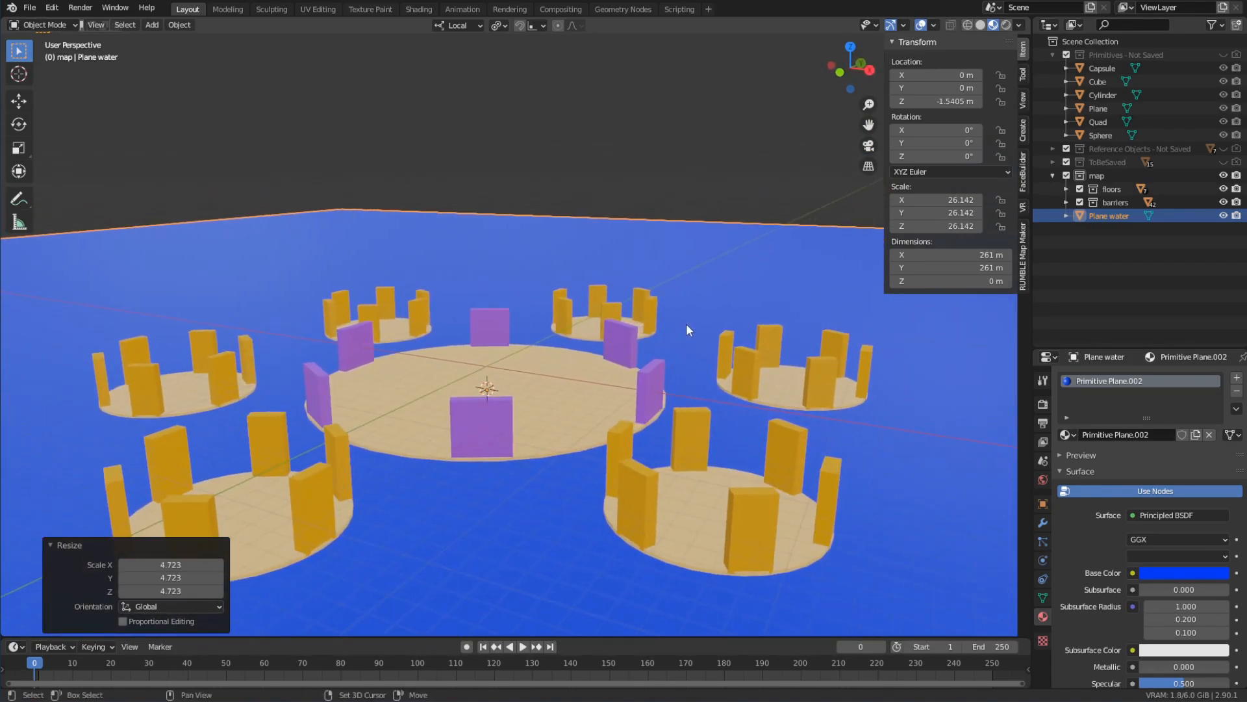
double_click(1124, 216)
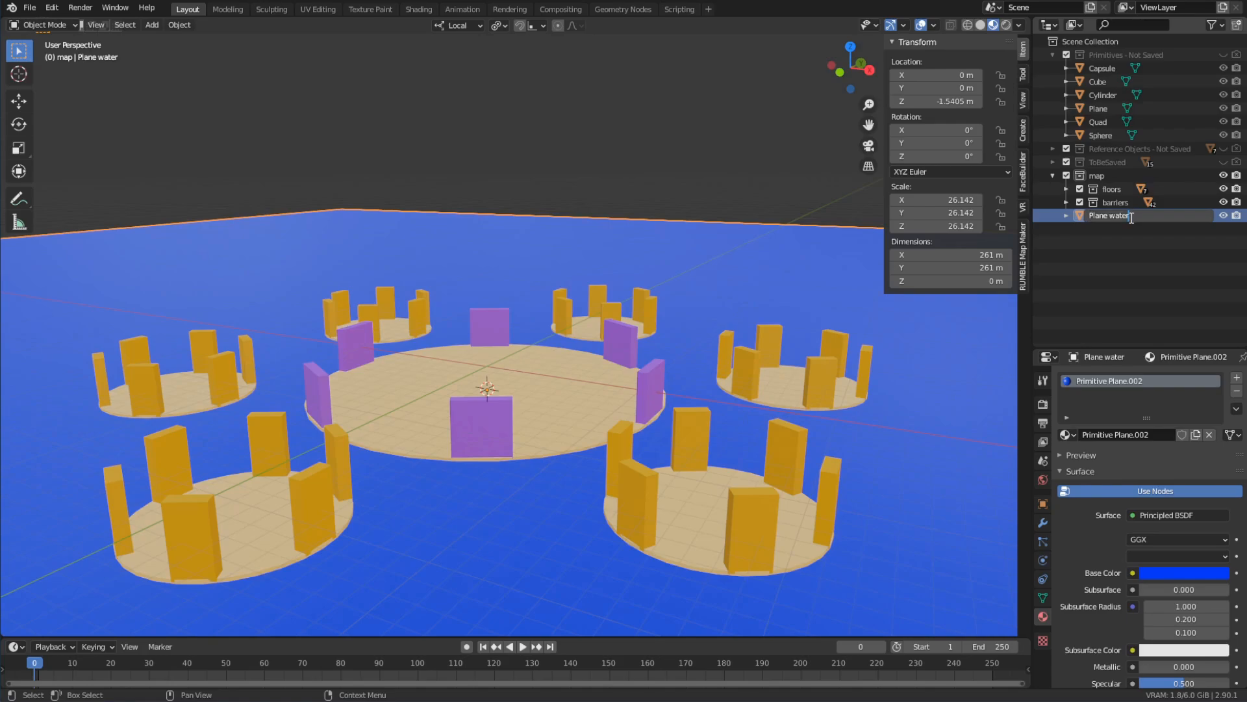
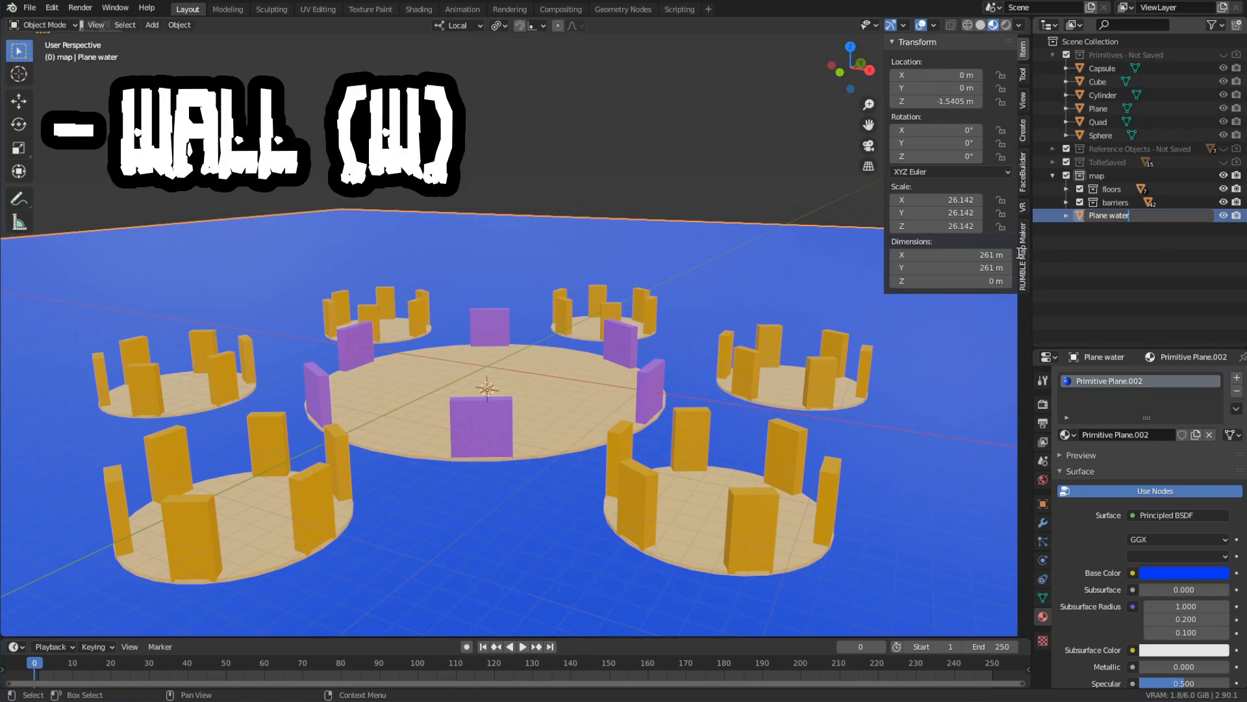
type("W")
key("BackSpace")
type("(W)")
key("Return")
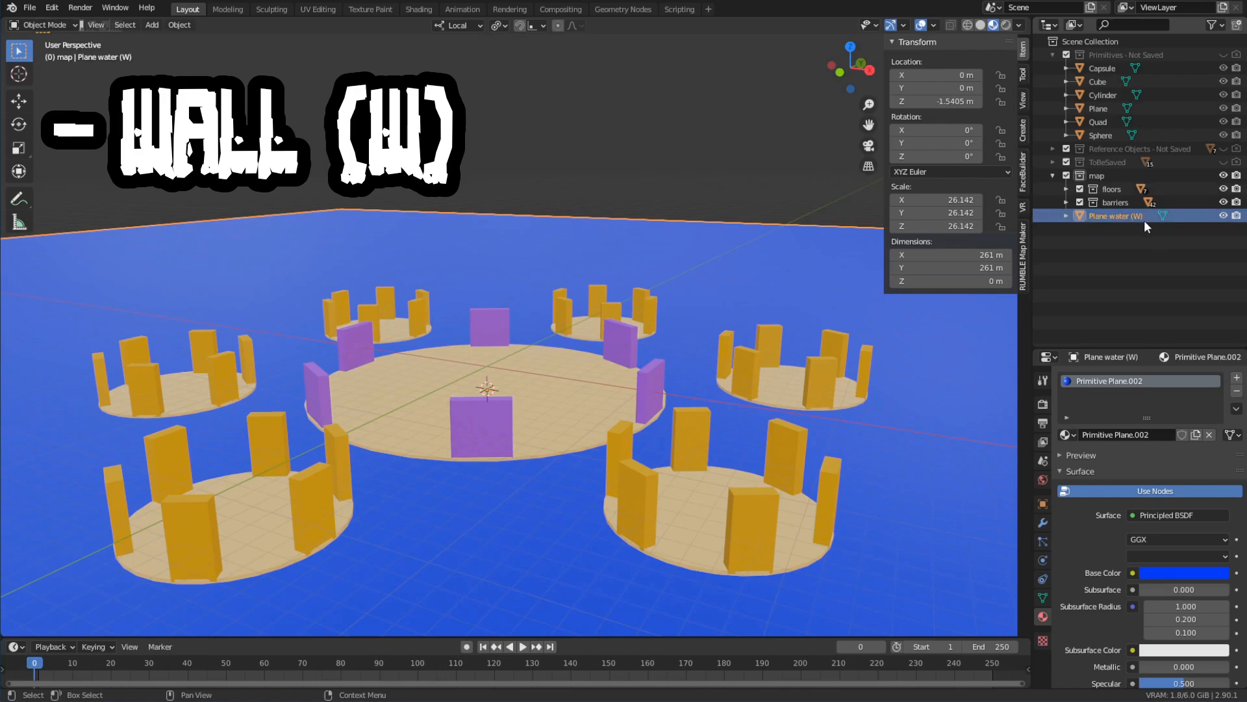
Step: Append the death and environment tags to the water plane's name to make it Plane water (W) (D) (E)
double_click(1144, 219)
key("End")
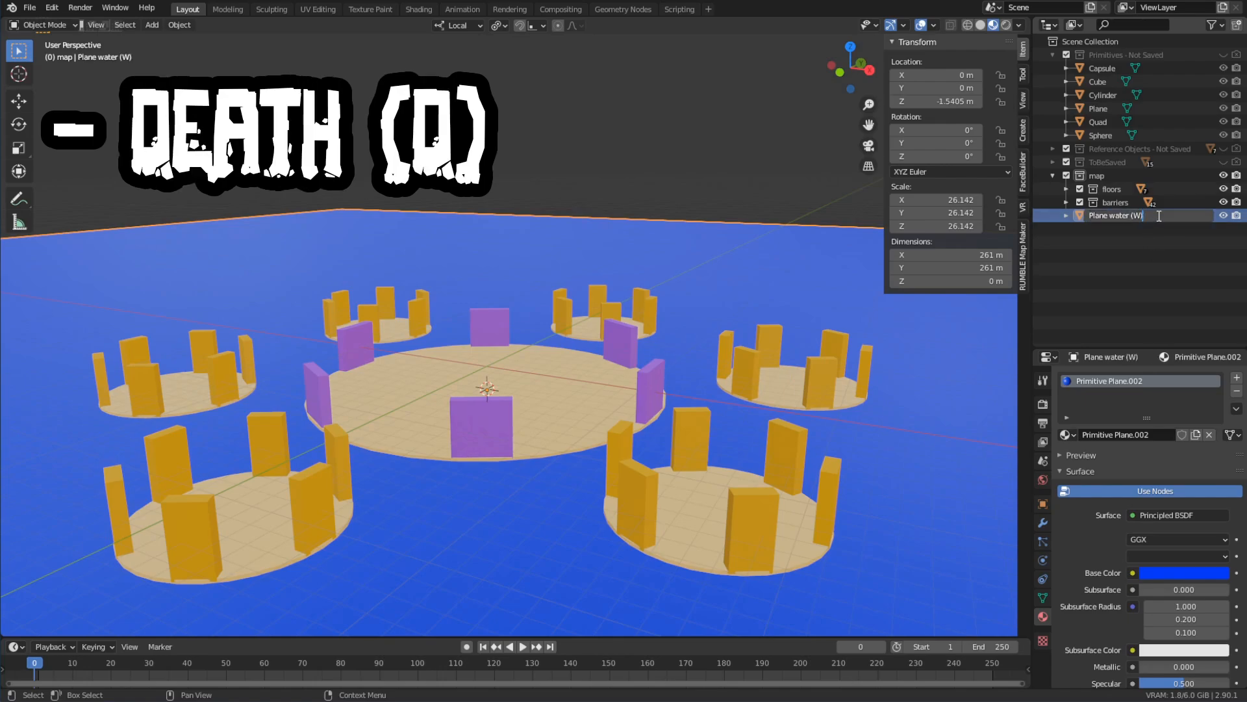
type("(D)")
type("(E)")
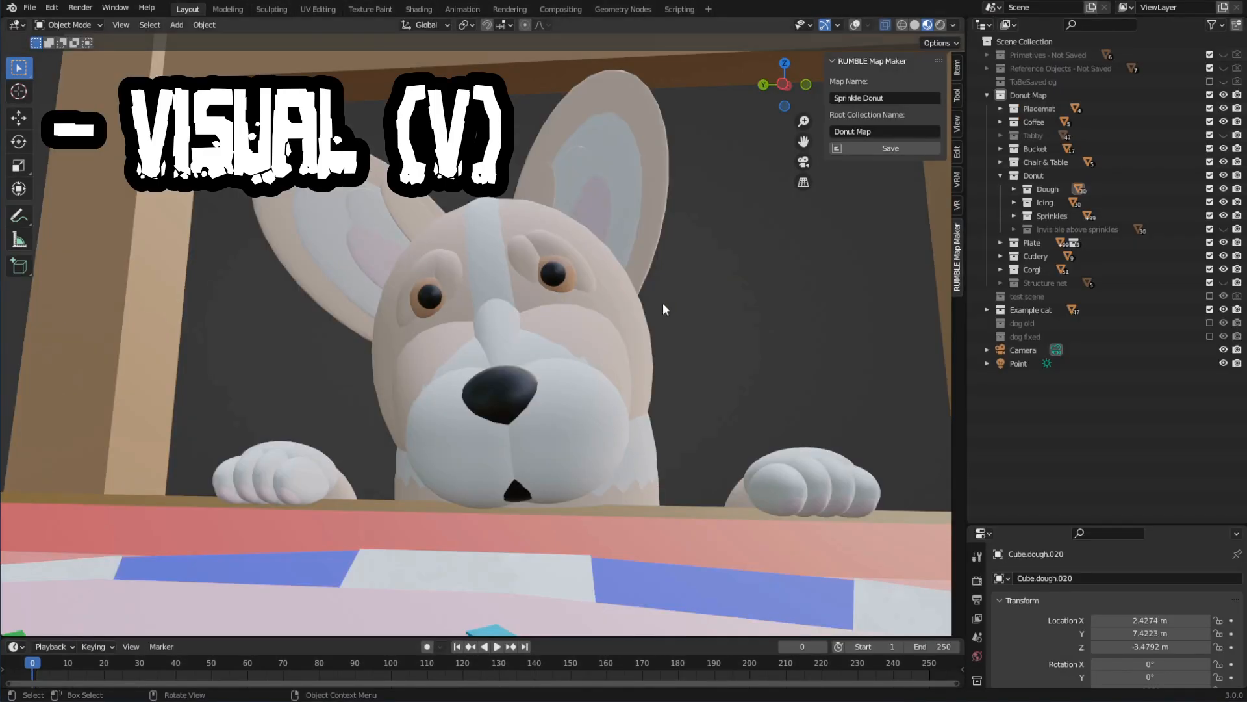
Step: Examine the names of the corgi's parts in the Corgi collection of the example Donut Map
left_click(482, 228)
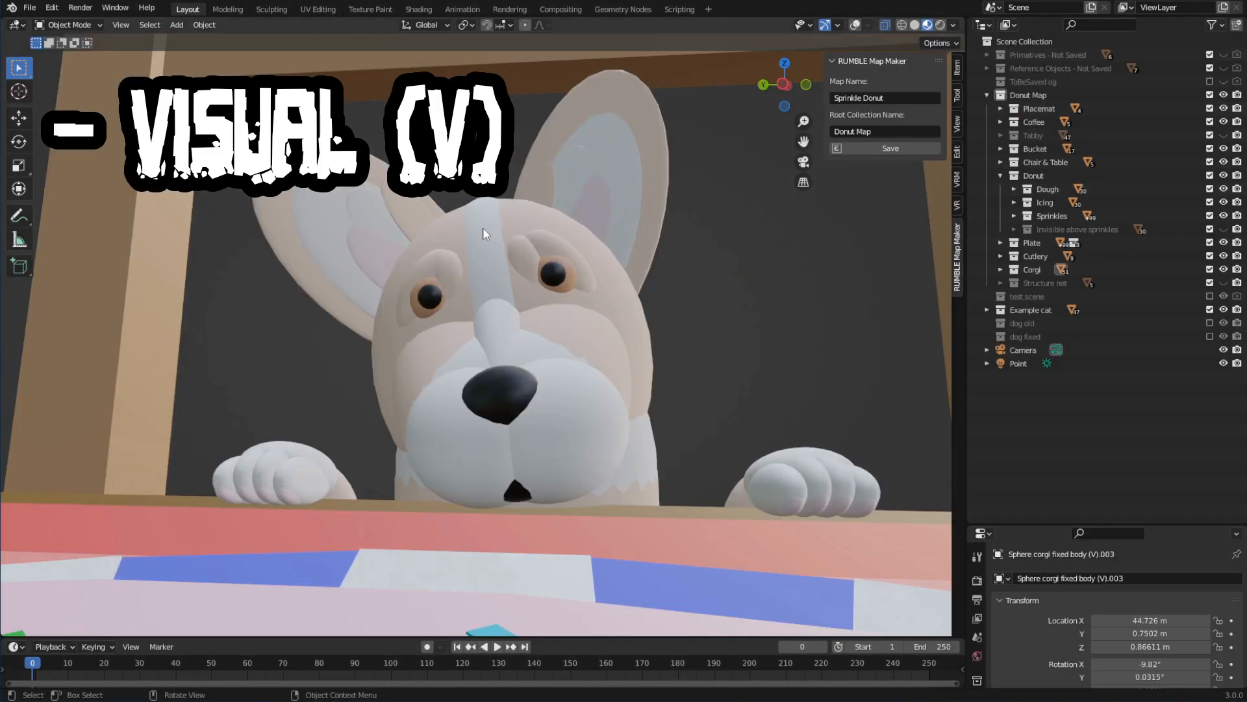
left_click(1000, 269)
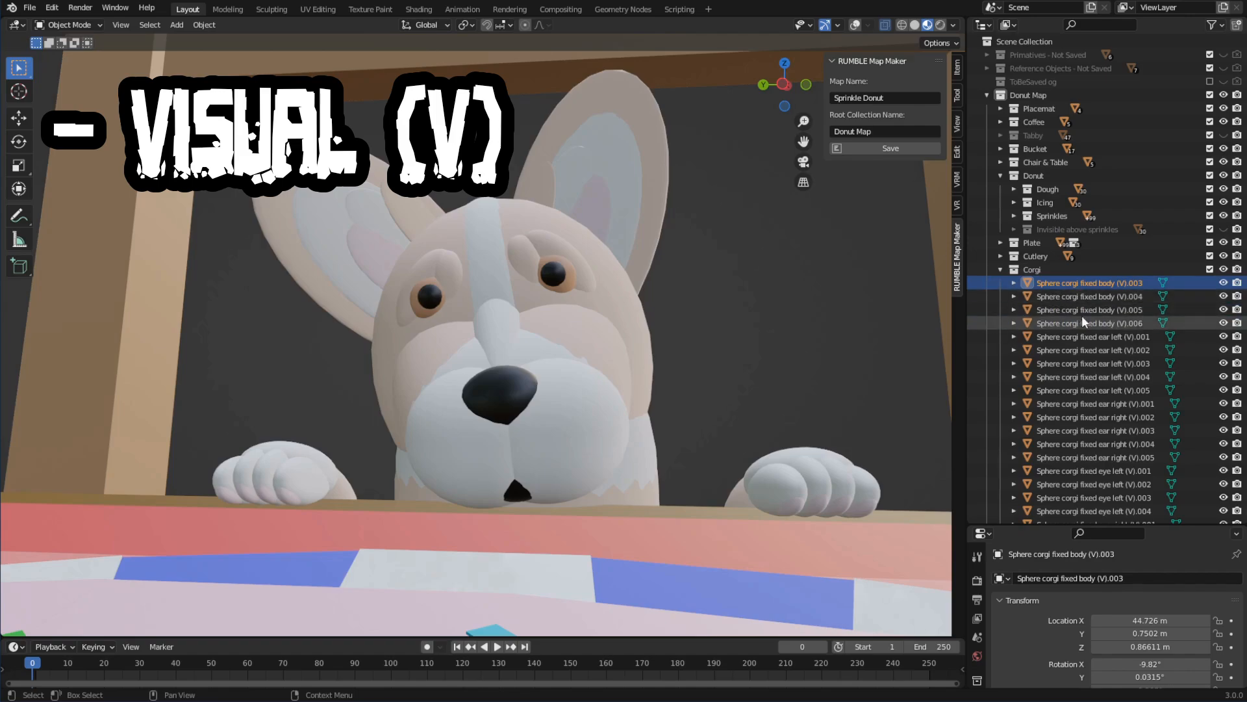
scroll(1085, 316, "down", 5)
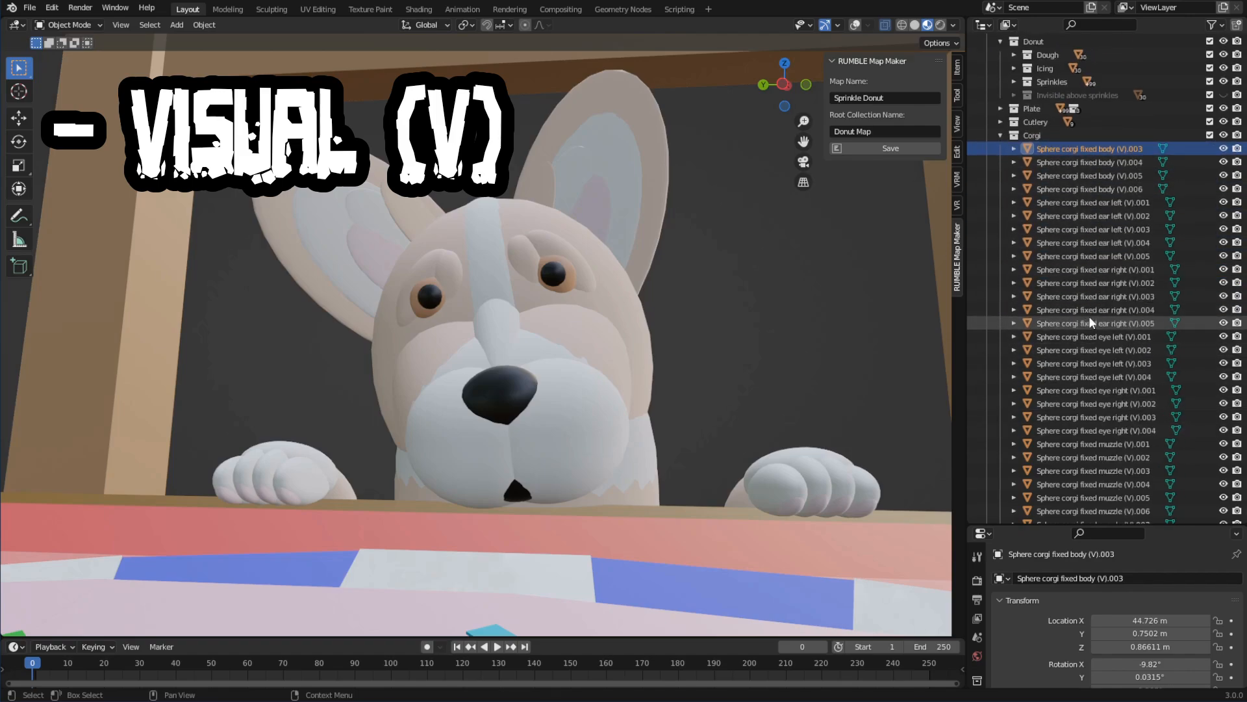
scroll(1110, 325, "up", 5)
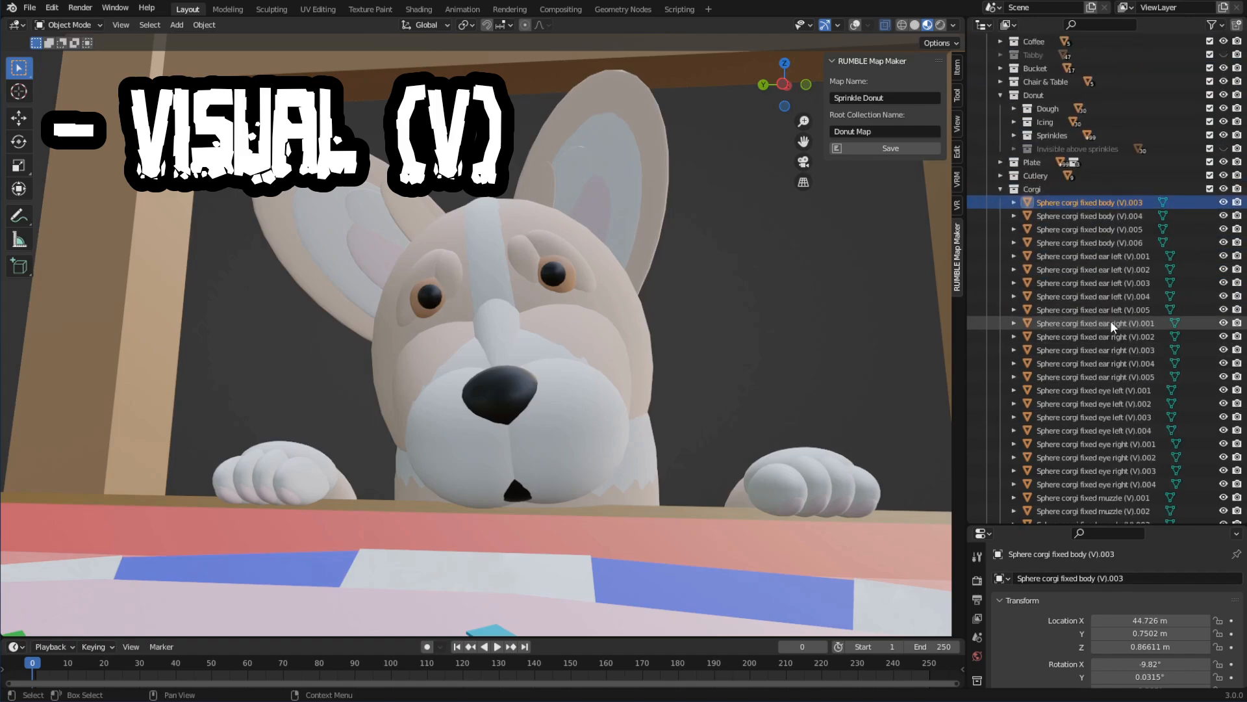
scroll(1110, 321, "up", 2)
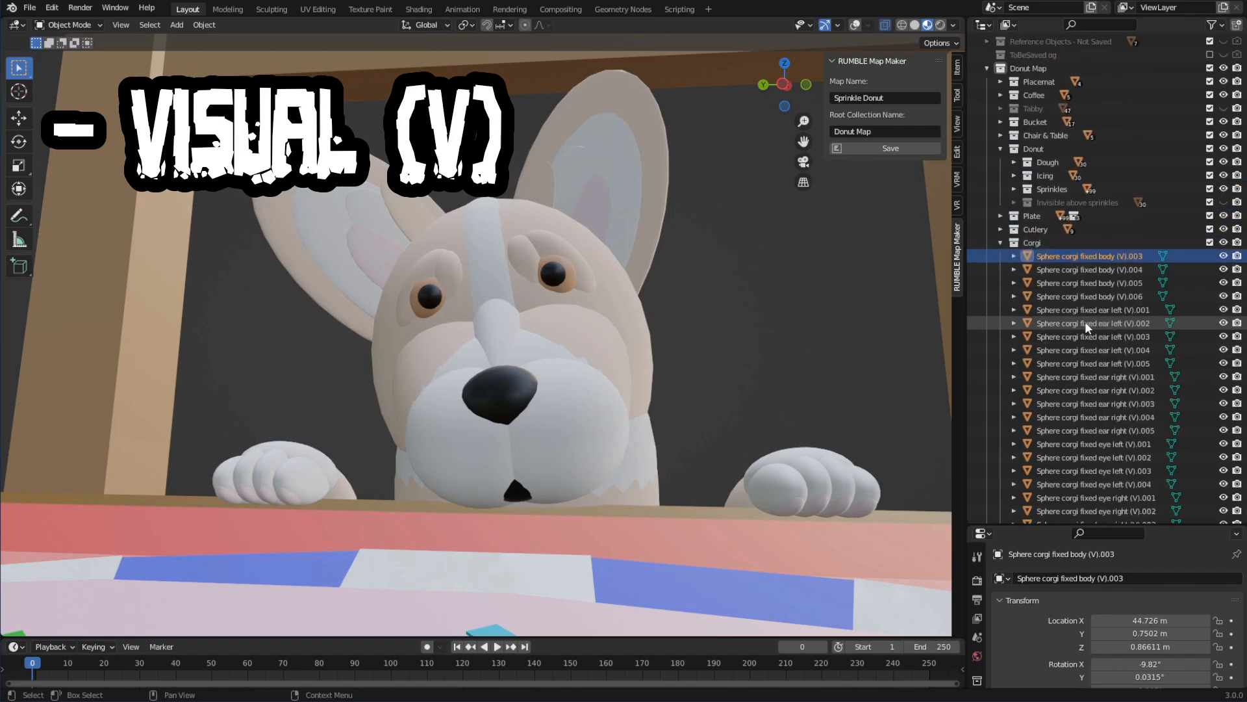
left_click(1000, 244)
Step: Show the viewport overlays and examine the names of individual sprinkles on the donut
middle_click_drag(709, 389, 408, 389)
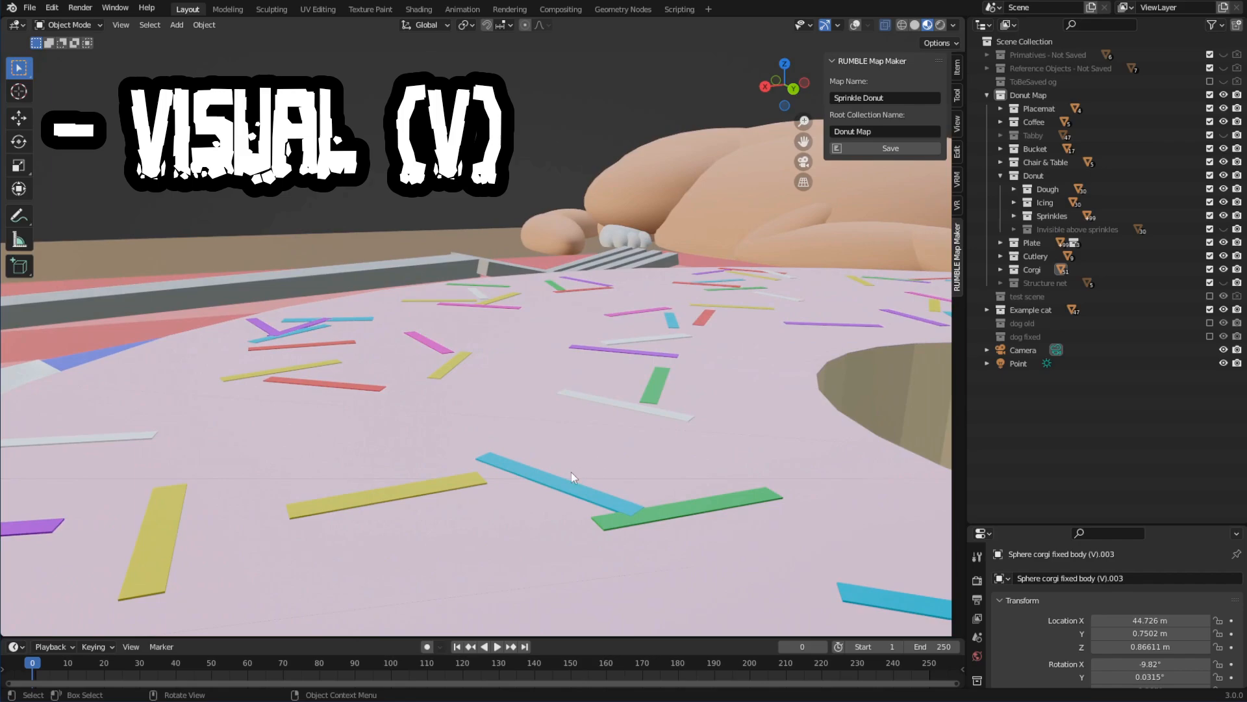
left_click(551, 487)
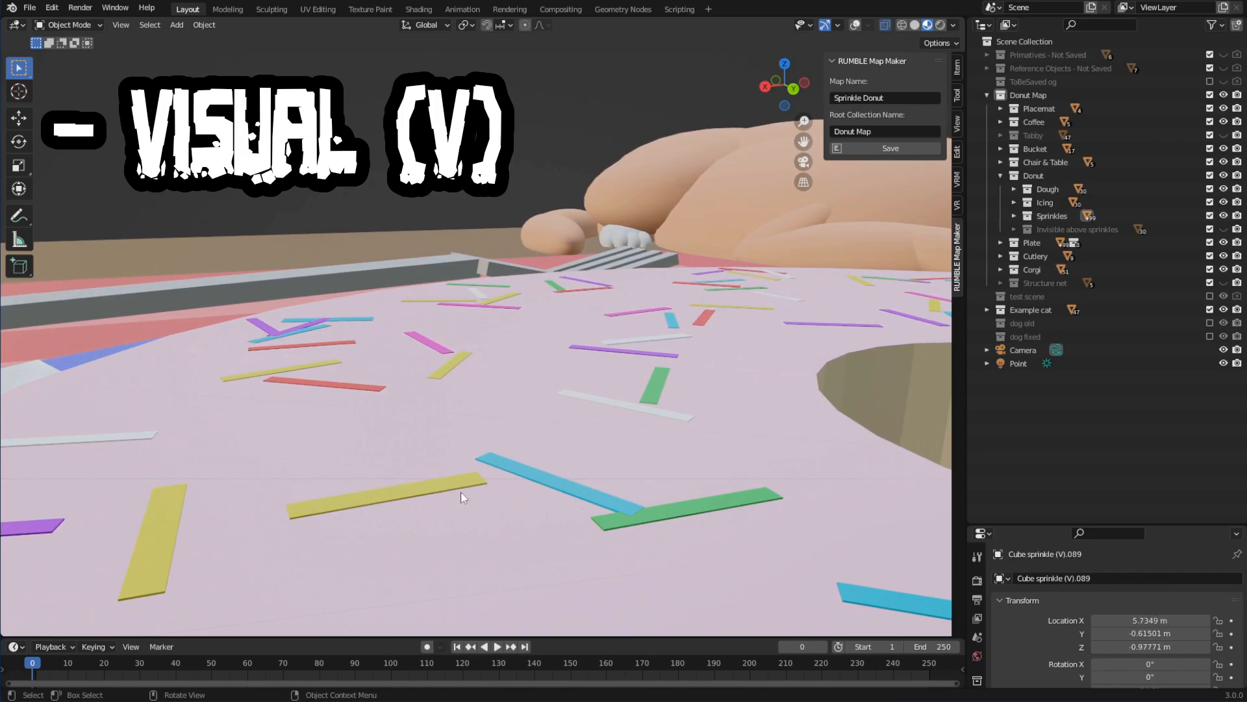
left_click(855, 25)
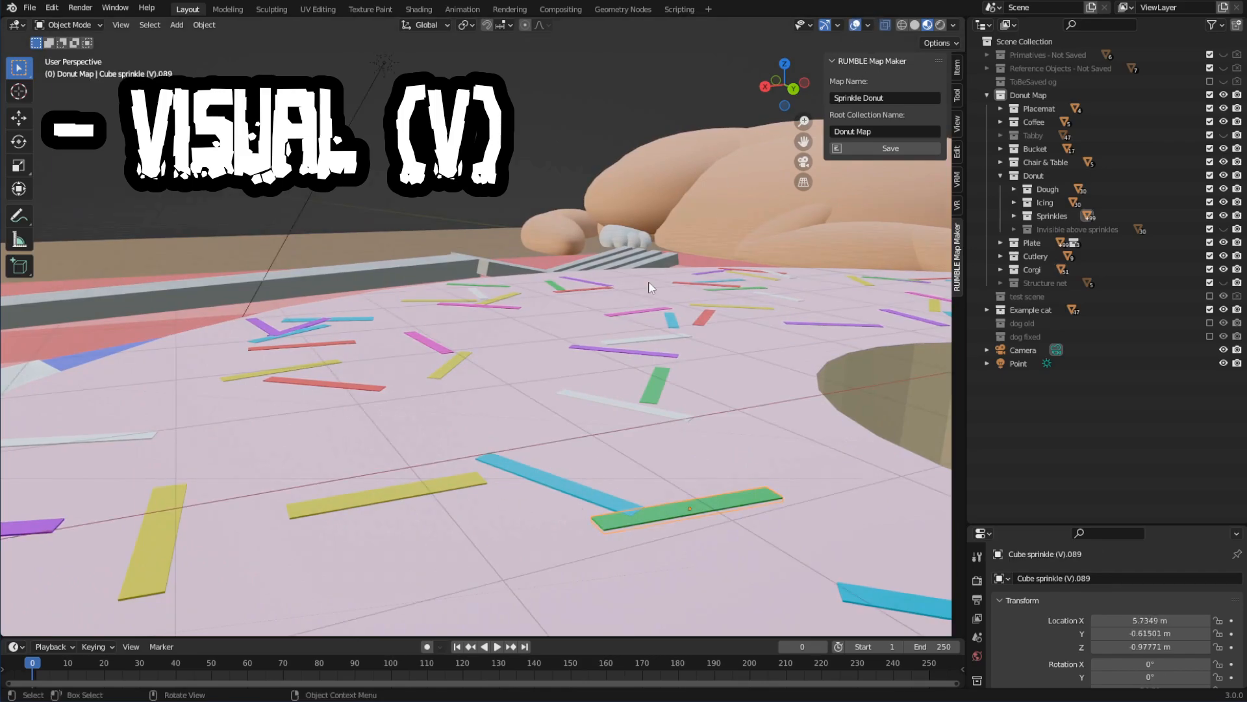
left_click(608, 404)
middle_click_drag(611, 403, 950, 240)
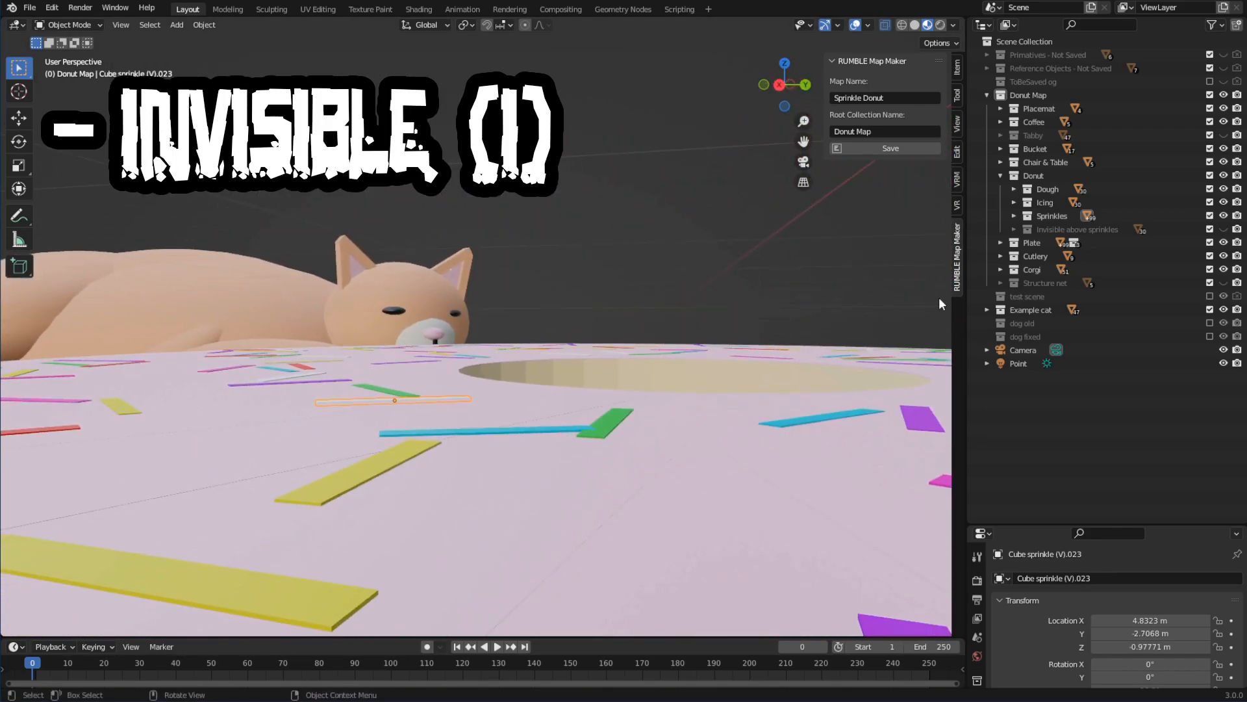
Step: Show the Invisible above sprinkles collection to examine its surface over the donut, and hide it again
left_click(1223, 229)
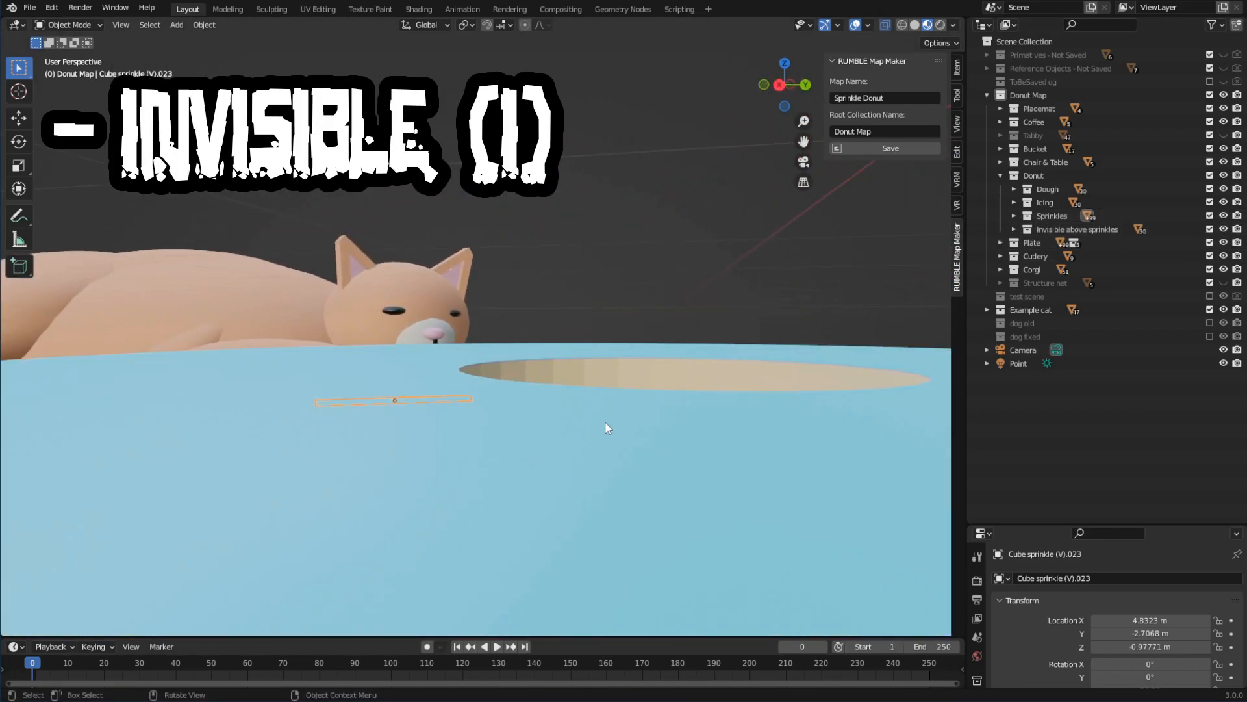
mouse_move(605, 422)
middle_mouse_down()
mouse_move(543, 437)
mouse_move(589, 424)
middle_mouse_up()
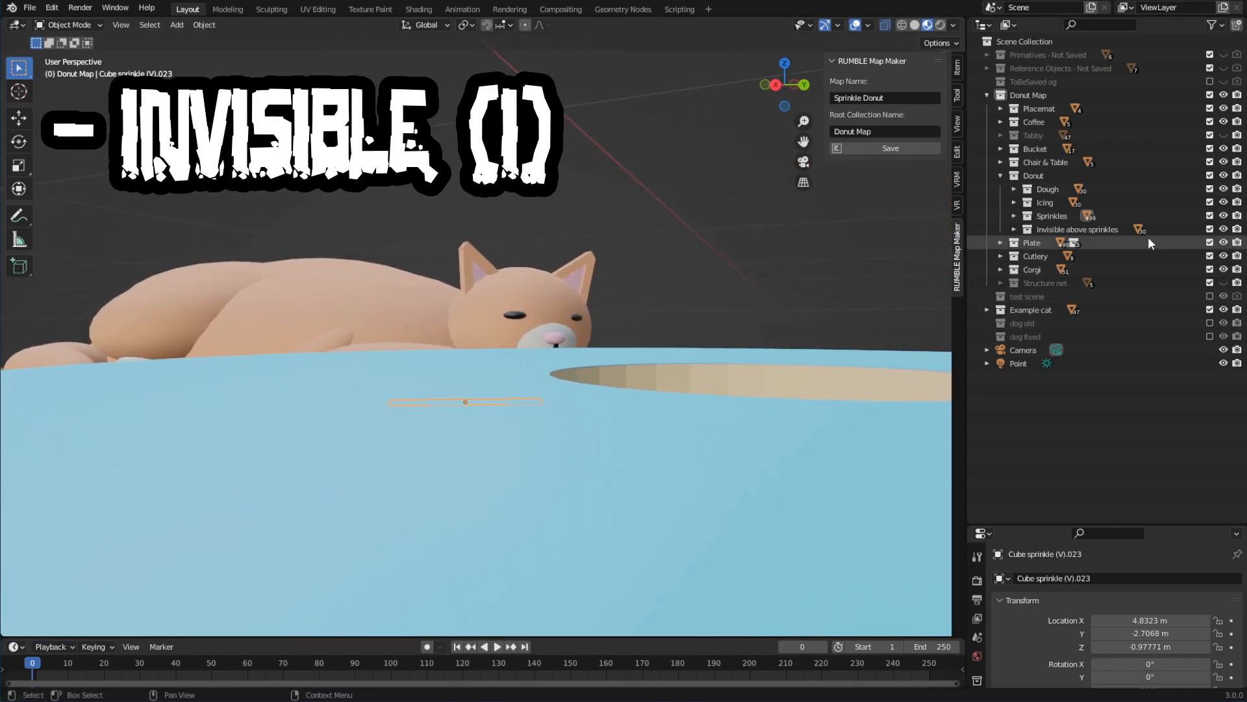
left_click(1224, 230)
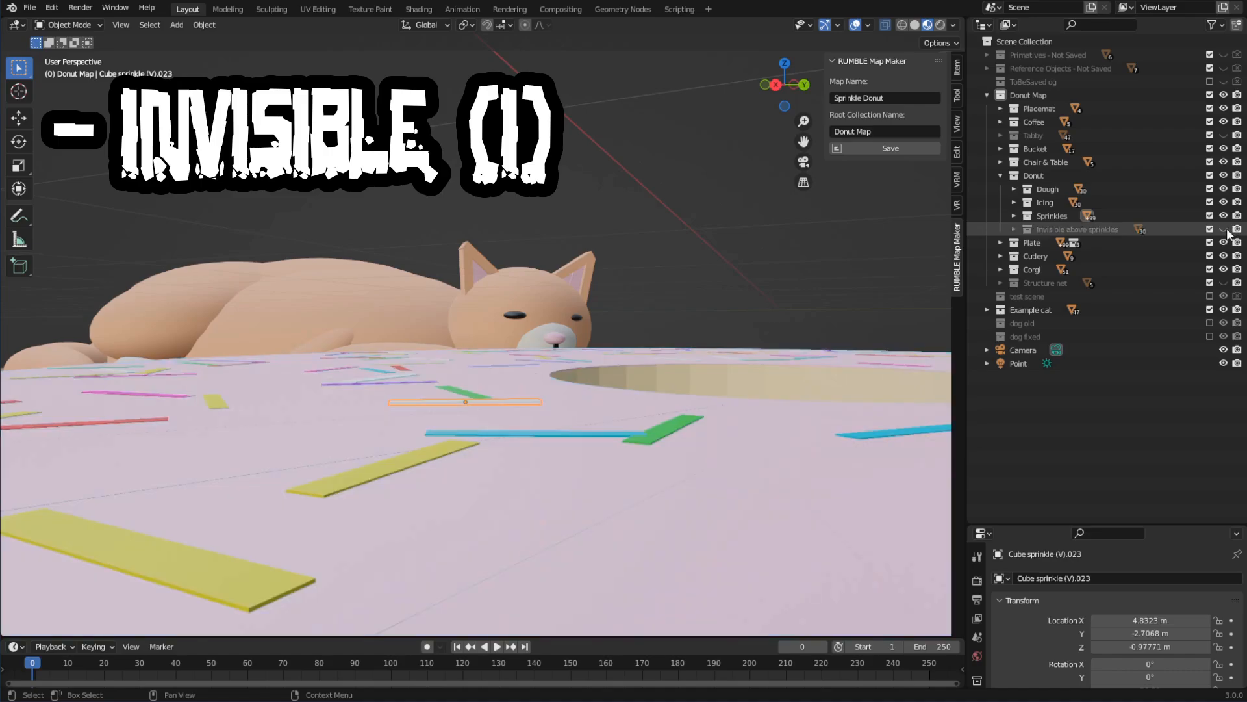
Step: Show and expand the Structure net collection to examine its planes and their names, and hide it again
scroll(707, 322, "down", 4)
middle_click_drag(703, 322, 848, 282)
scroll(750, 313, "down", 5)
scroll(749, 319, "down", 5)
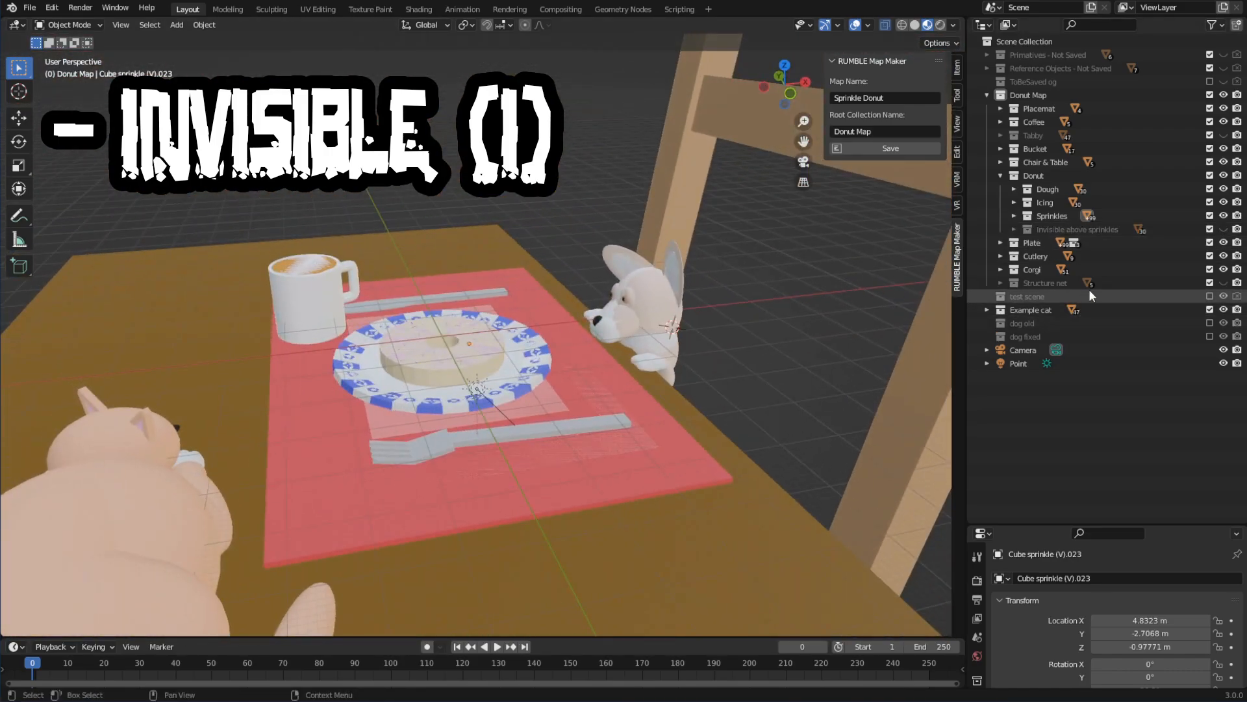
left_click(1224, 283)
scroll(792, 319, "down", 4)
middle_click_drag(792, 320, 656, 311)
scroll(630, 313, "up", 2)
left_click(1001, 283)
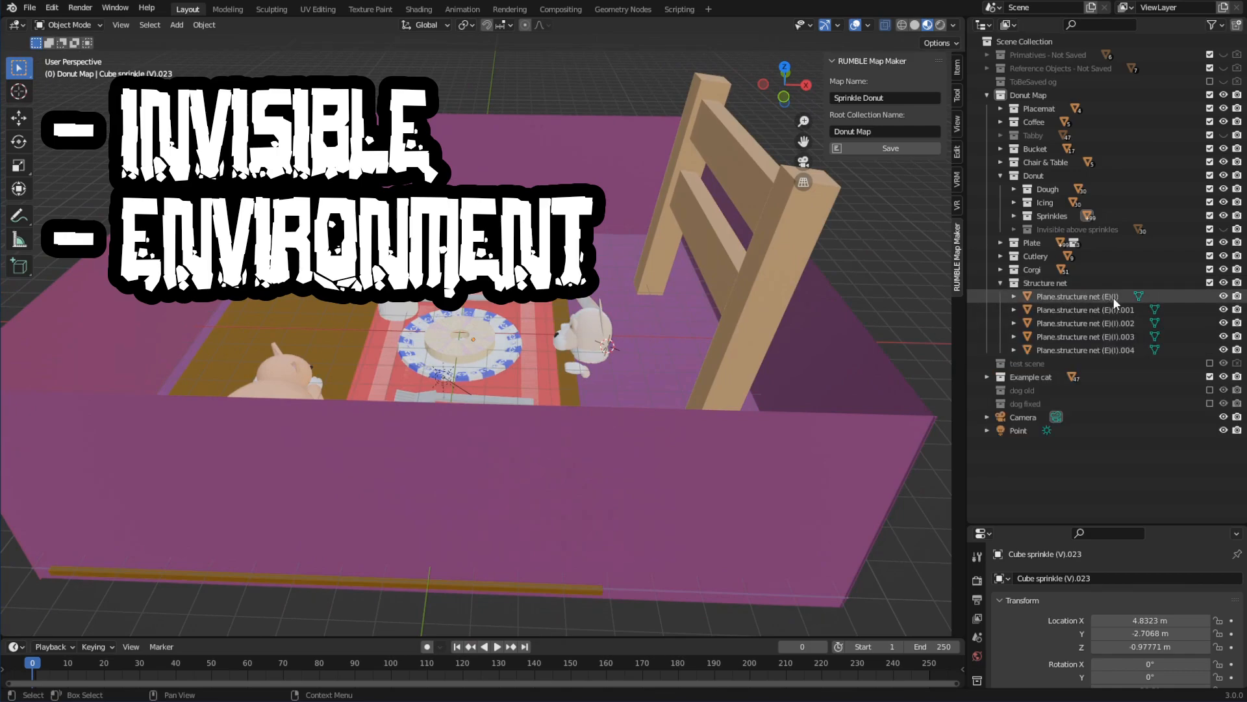
left_click(1224, 283)
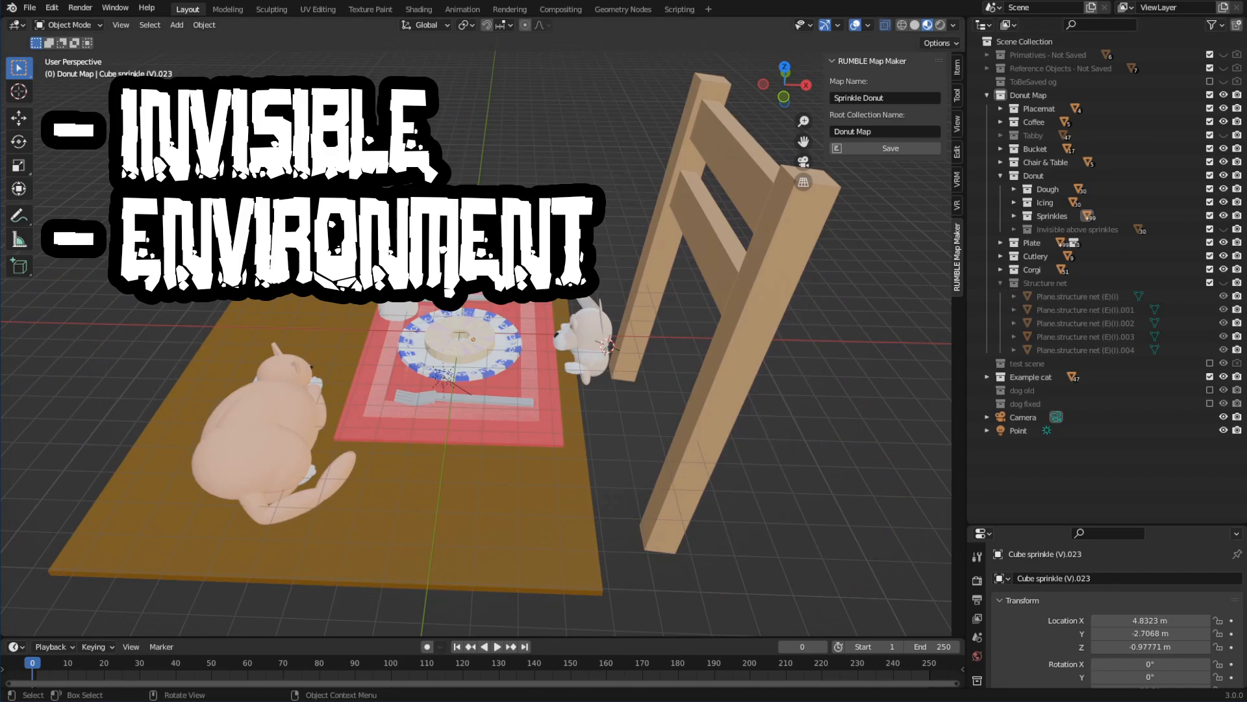
middle_click_drag(710, 356, 751, 497)
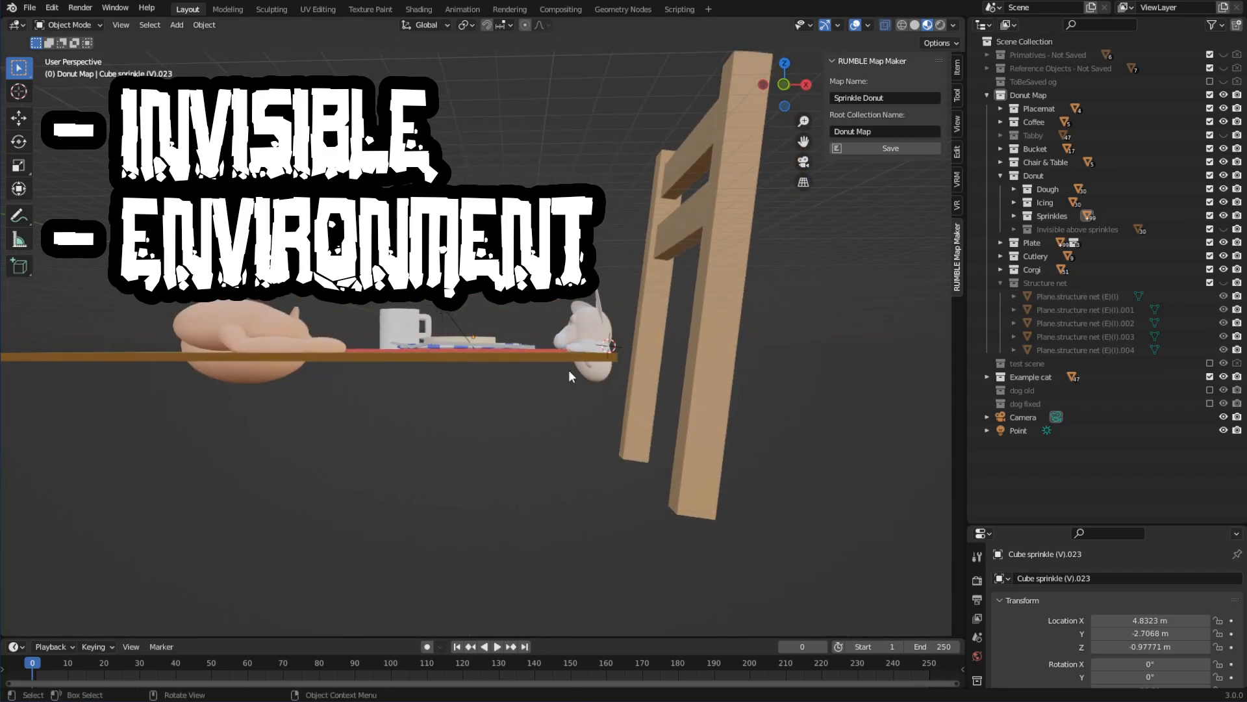
middle_click_drag(569, 375, 653, 372)
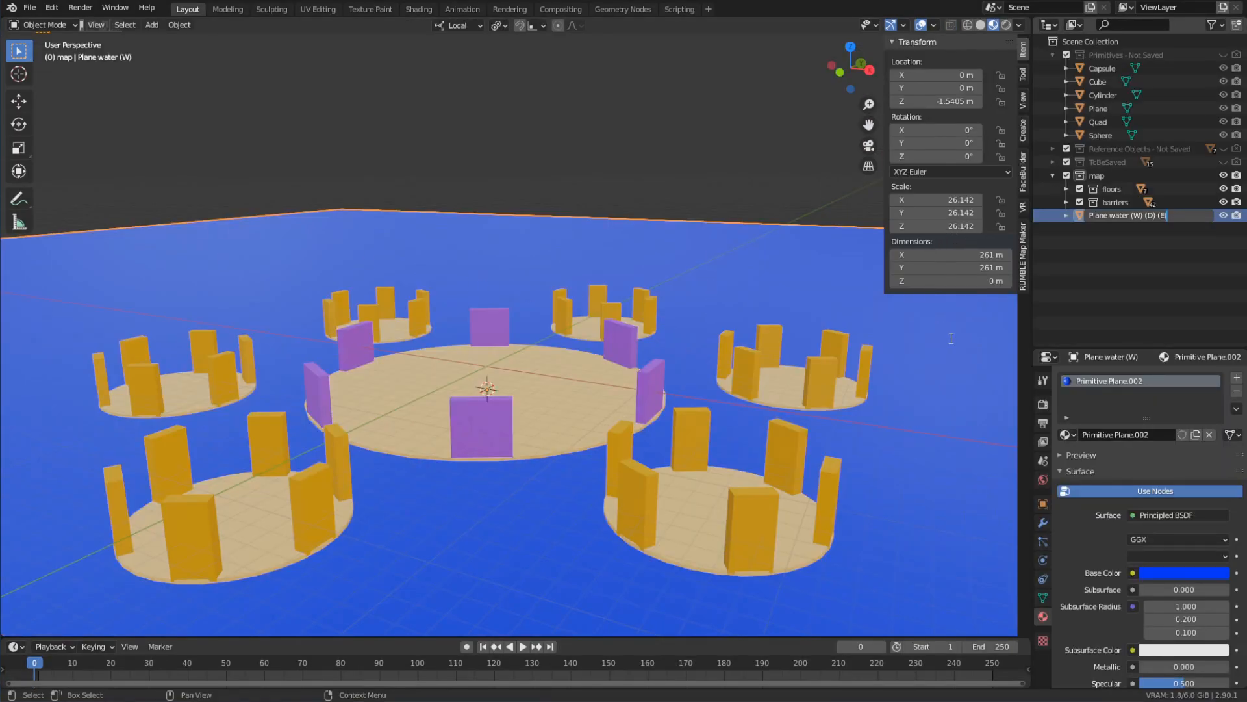
Step: Confirm the water plane's name, show the RUMBLE Map Maker settings and switch to the MapCreator folder in File Explorer
key("Return")
left_click(1025, 245)
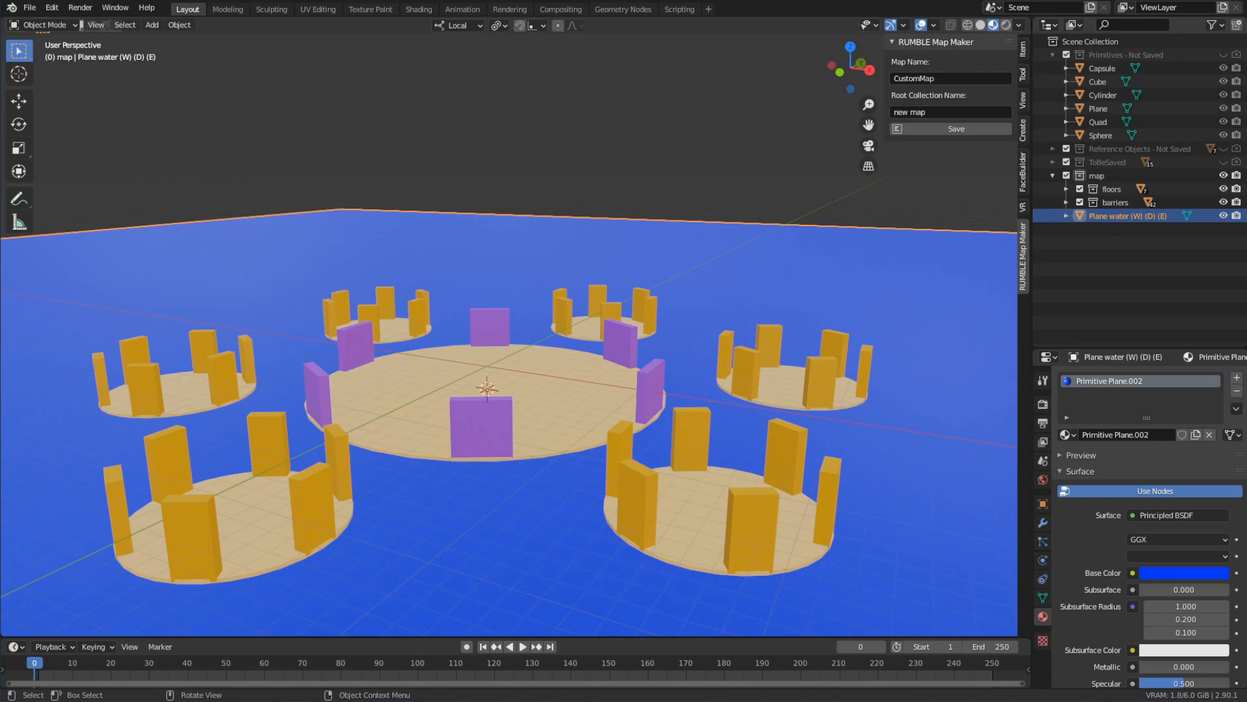
key("alt+Tab")
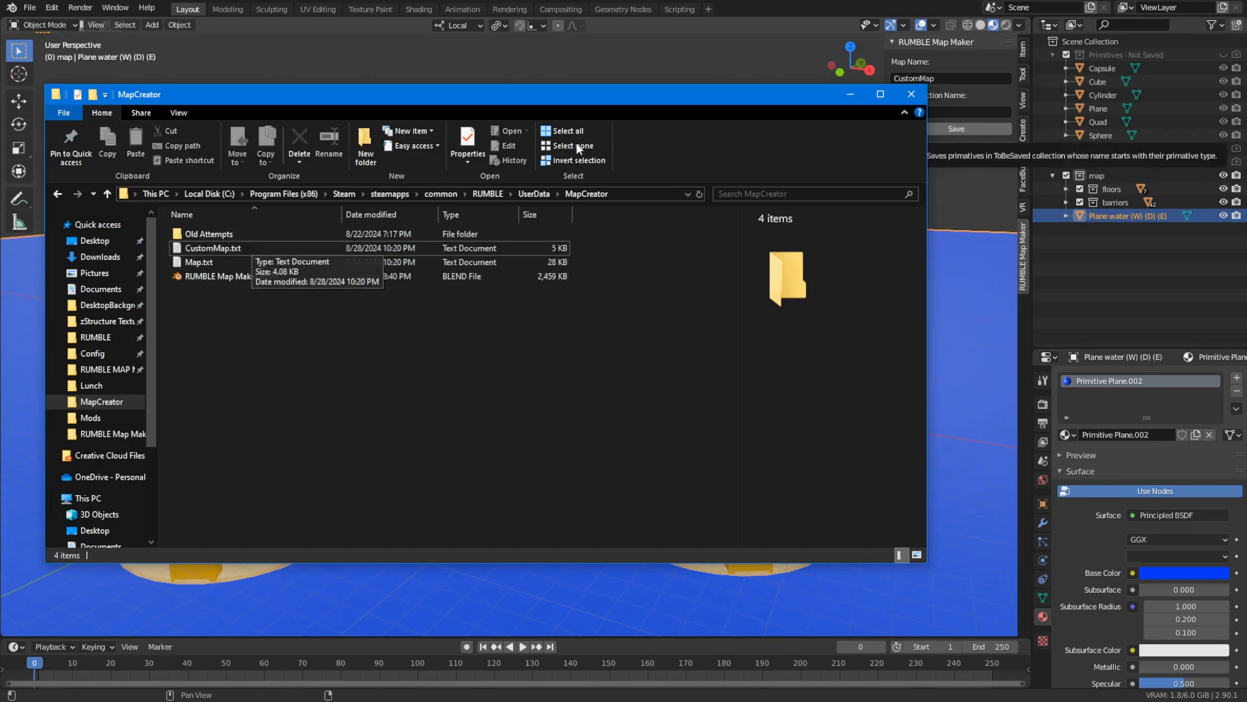
Step: Return to Blender, set the map name to frog and try to save with the root collection new map
left_click(850, 93)
left_click(949, 78)
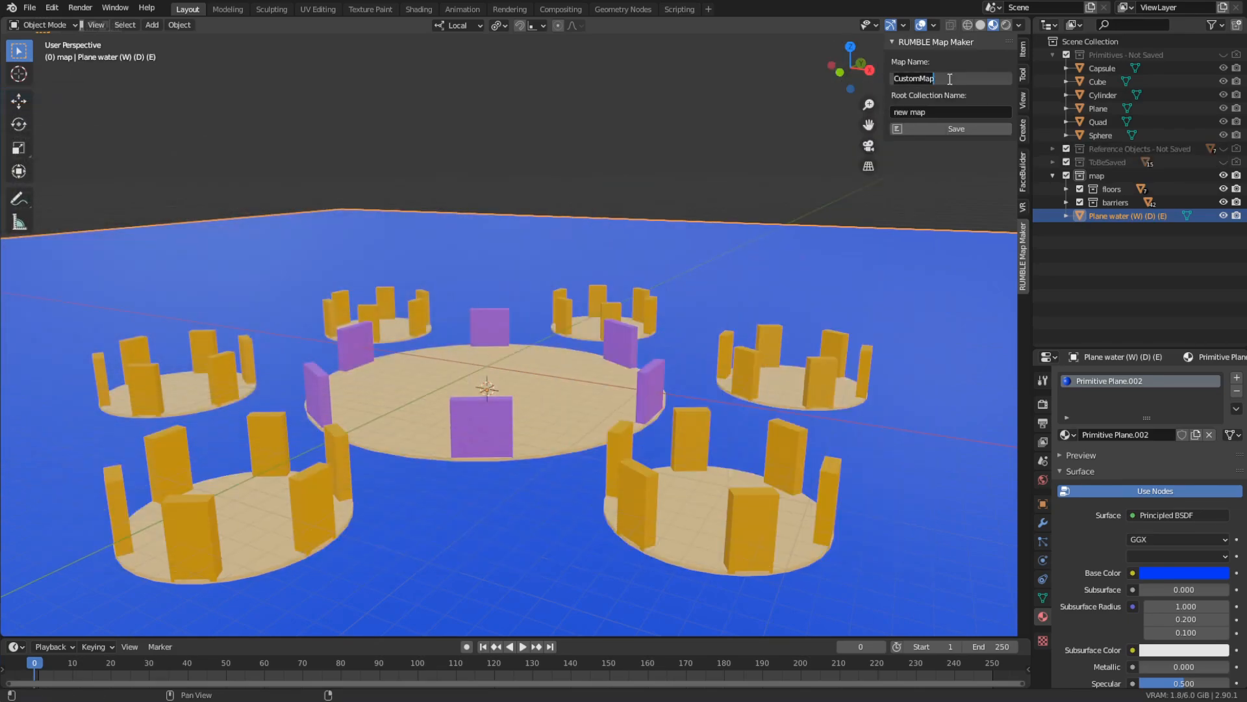
type("frog")
left_click(939, 129)
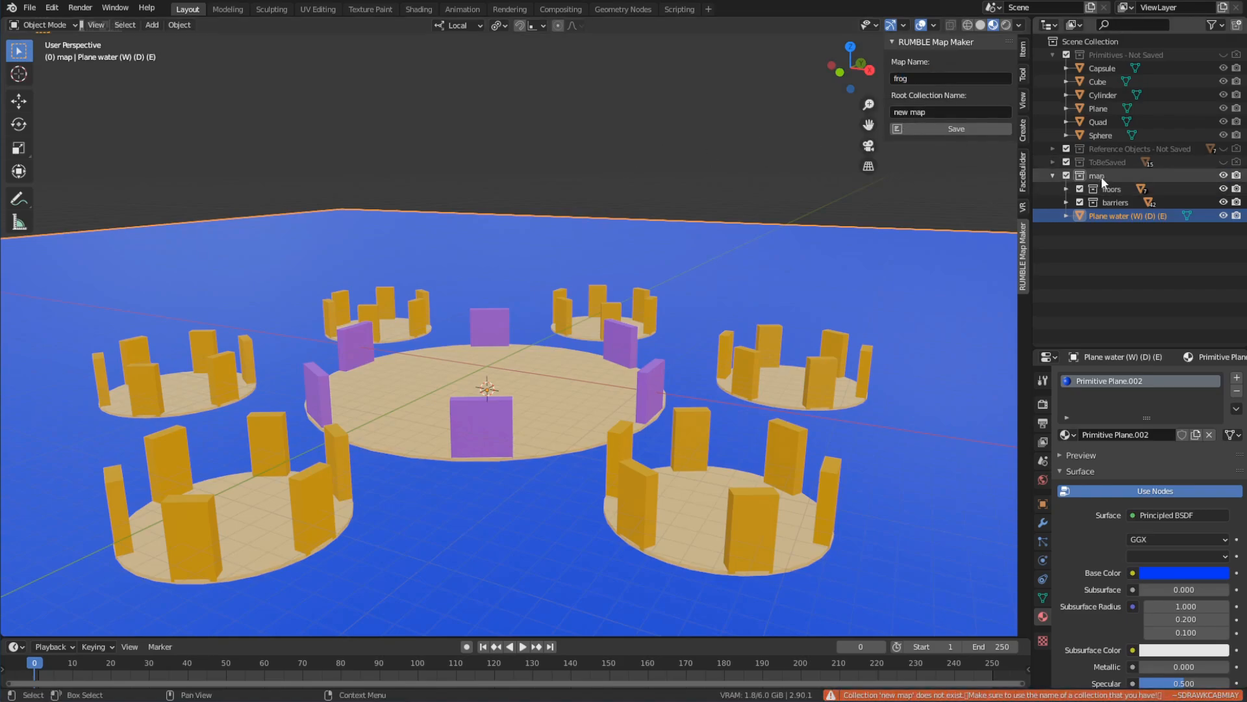
Step: Set the root collection name to map and save the frog map
left_click(934, 124)
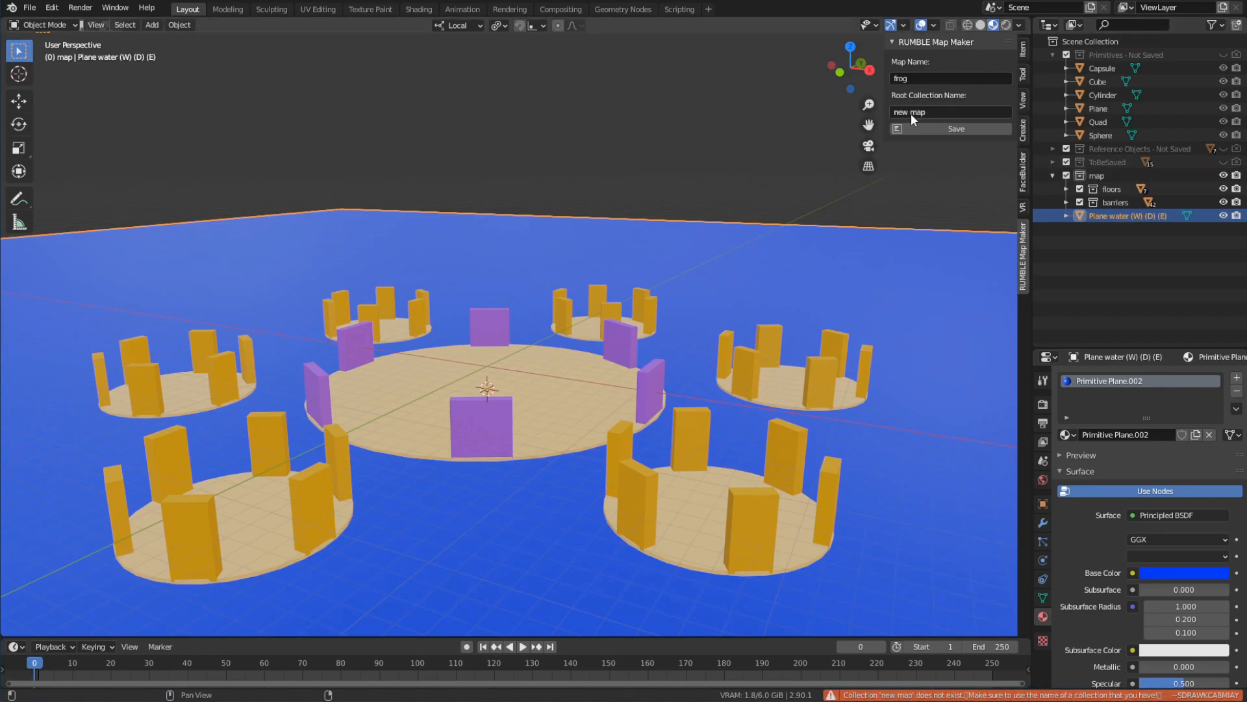
key("BackSpace")
key("BackSpace")
key("BackSpace")
key("BackSpace")
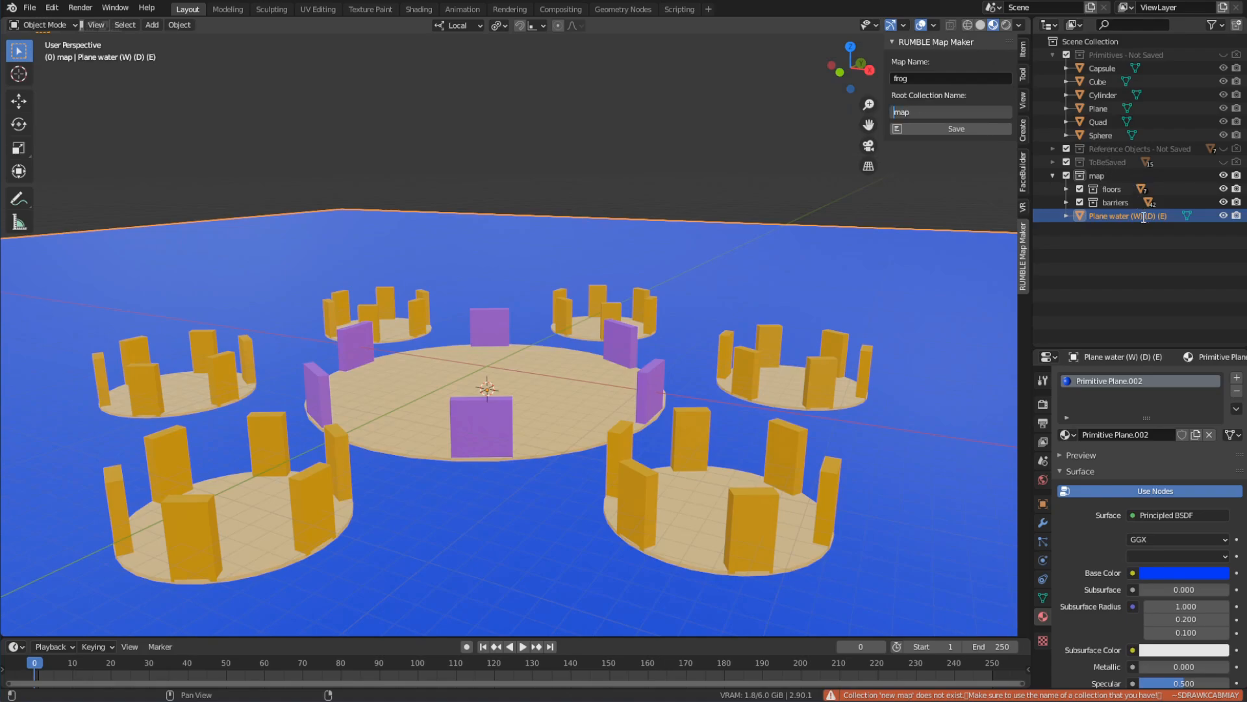
left_click(941, 130)
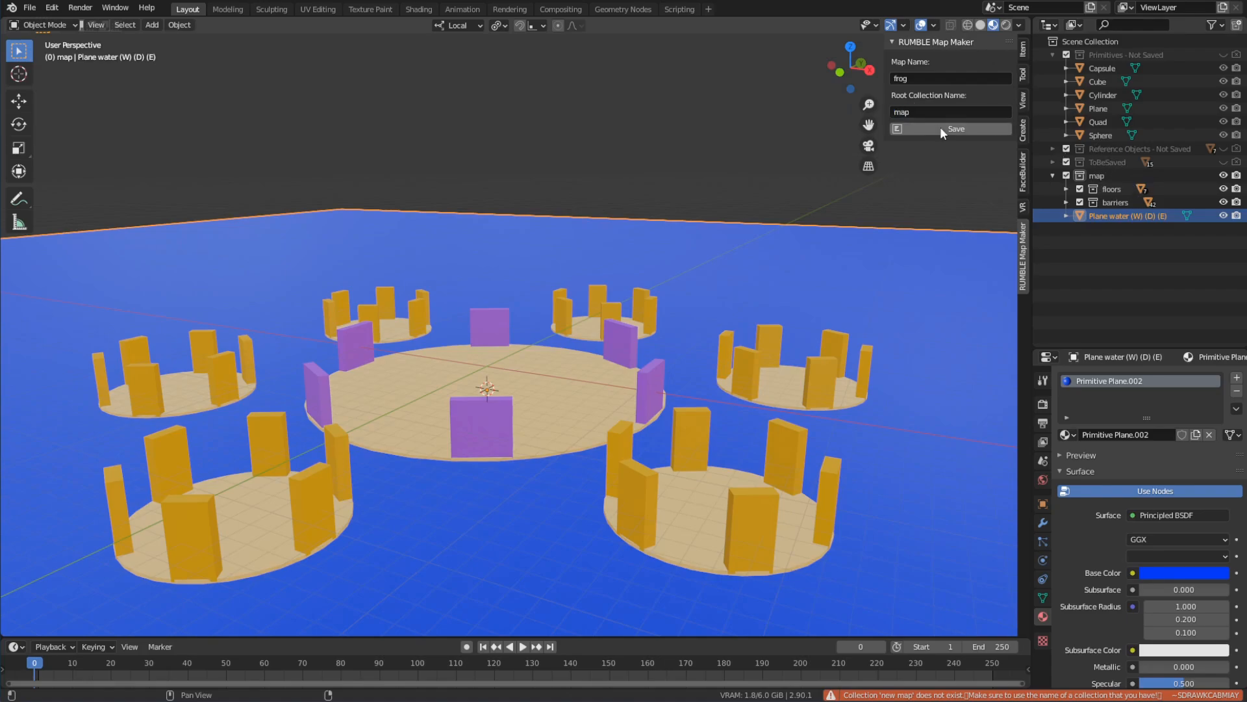
left_click(940, 128)
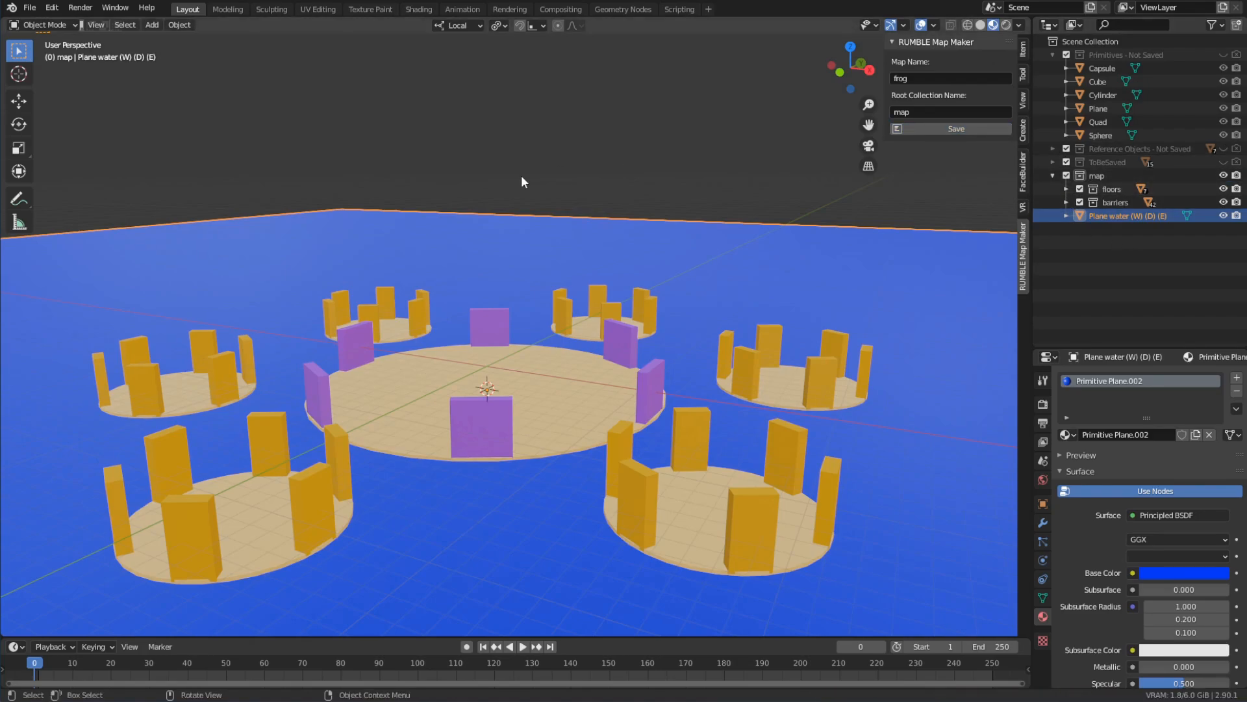
Step: Check for frog.txt in File Explorer's MapCreator folder, and save the map again from Blender under the name CustomMap
key("alt+Tab")
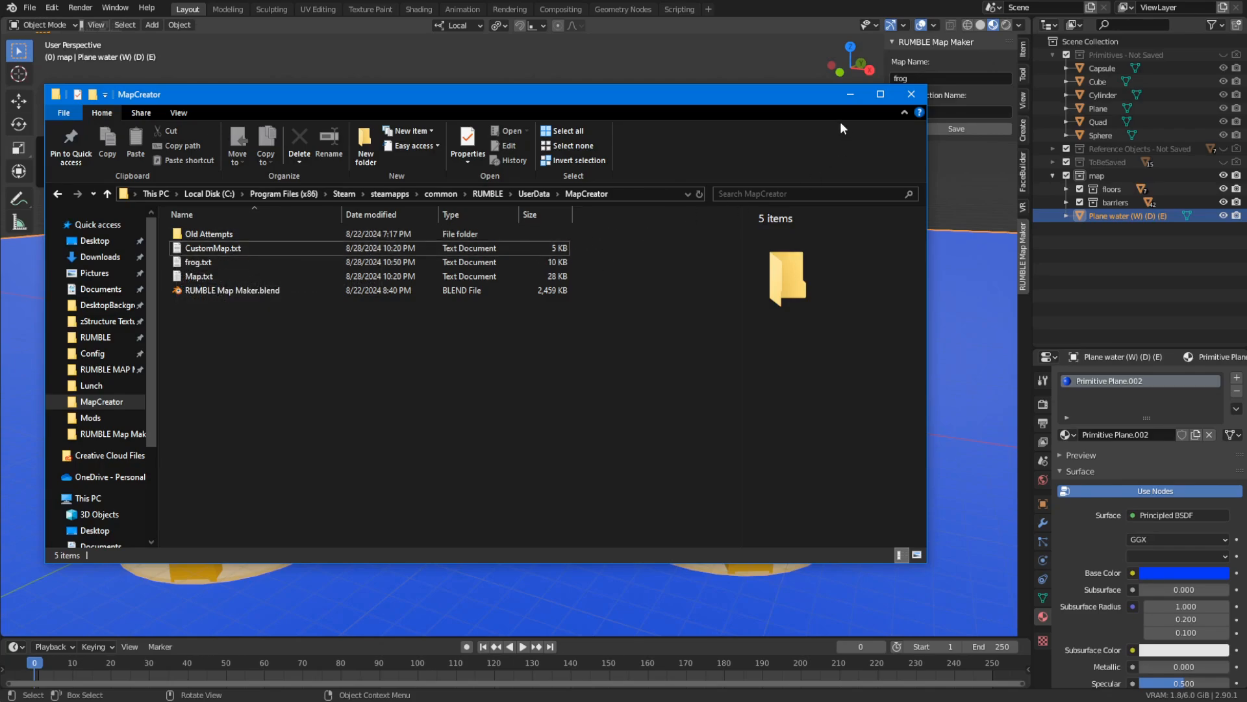
left_click(849, 96)
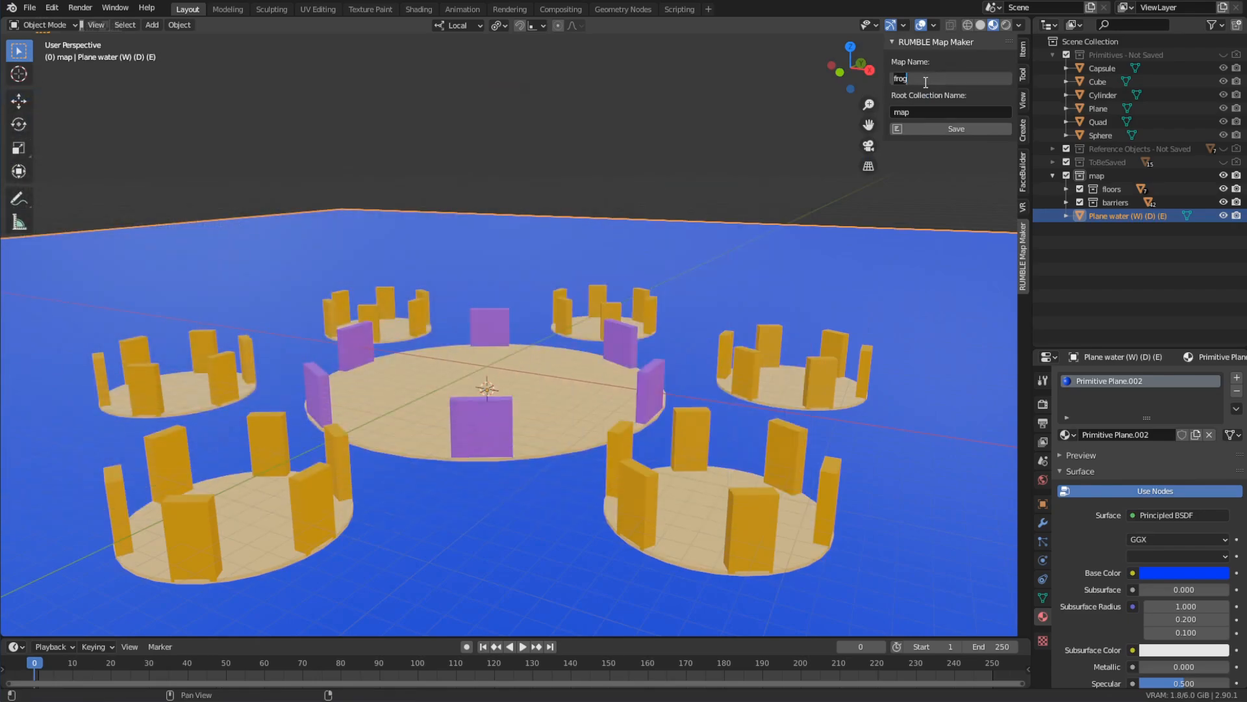
key("Escape")
key("alt+Tab")
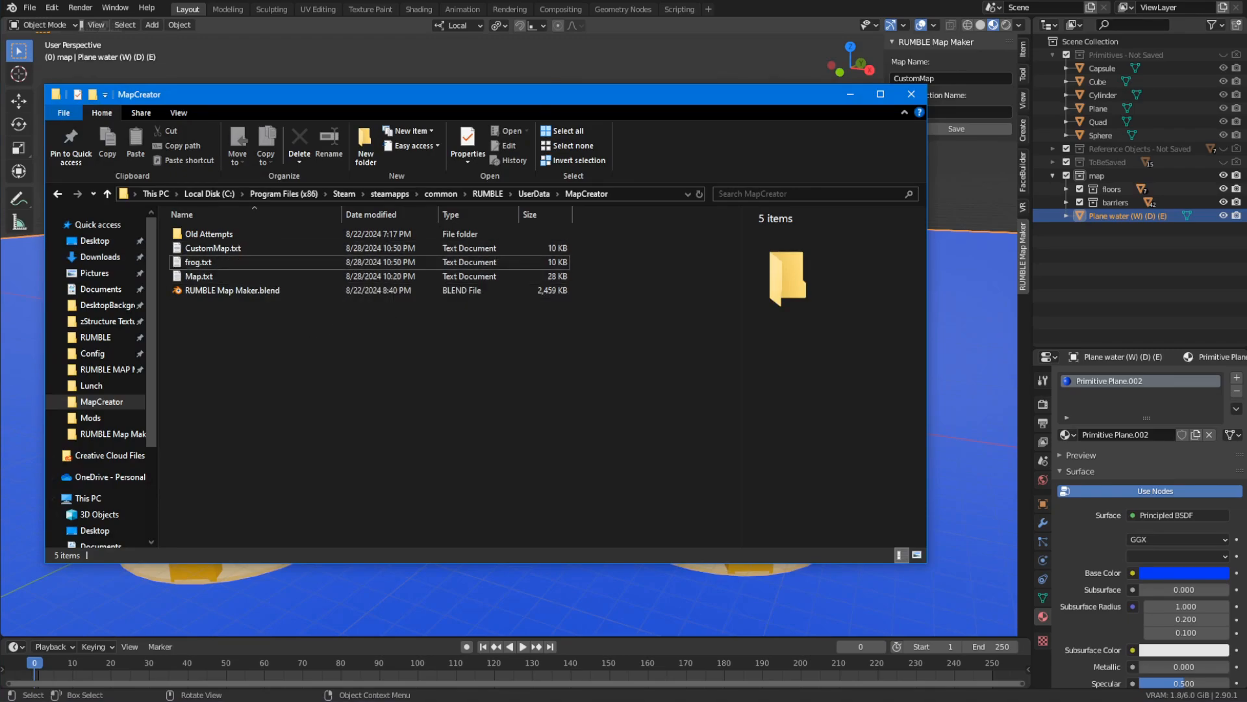
Step: Switch to RUMBLE and begin UnityExplorer's Freecam to get a free view of the Gym scene
key("alt+Tab")
left_click(145, 233)
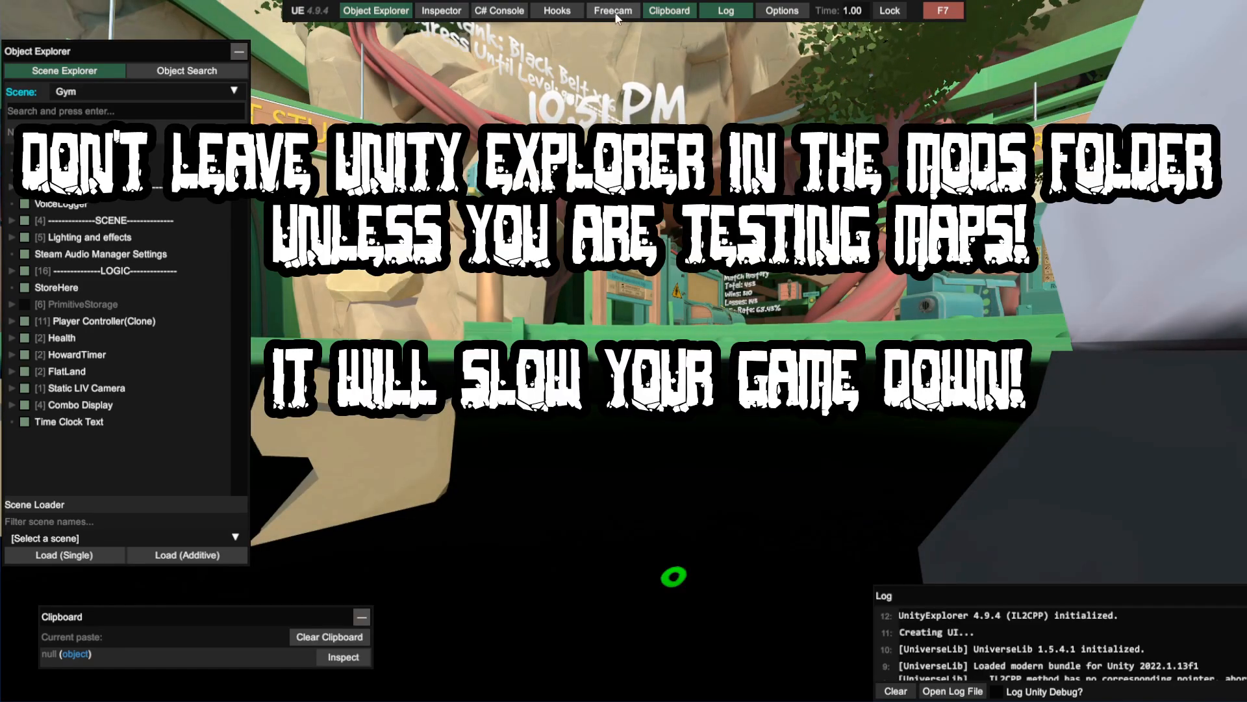
left_click(614, 11)
left_click(635, 311)
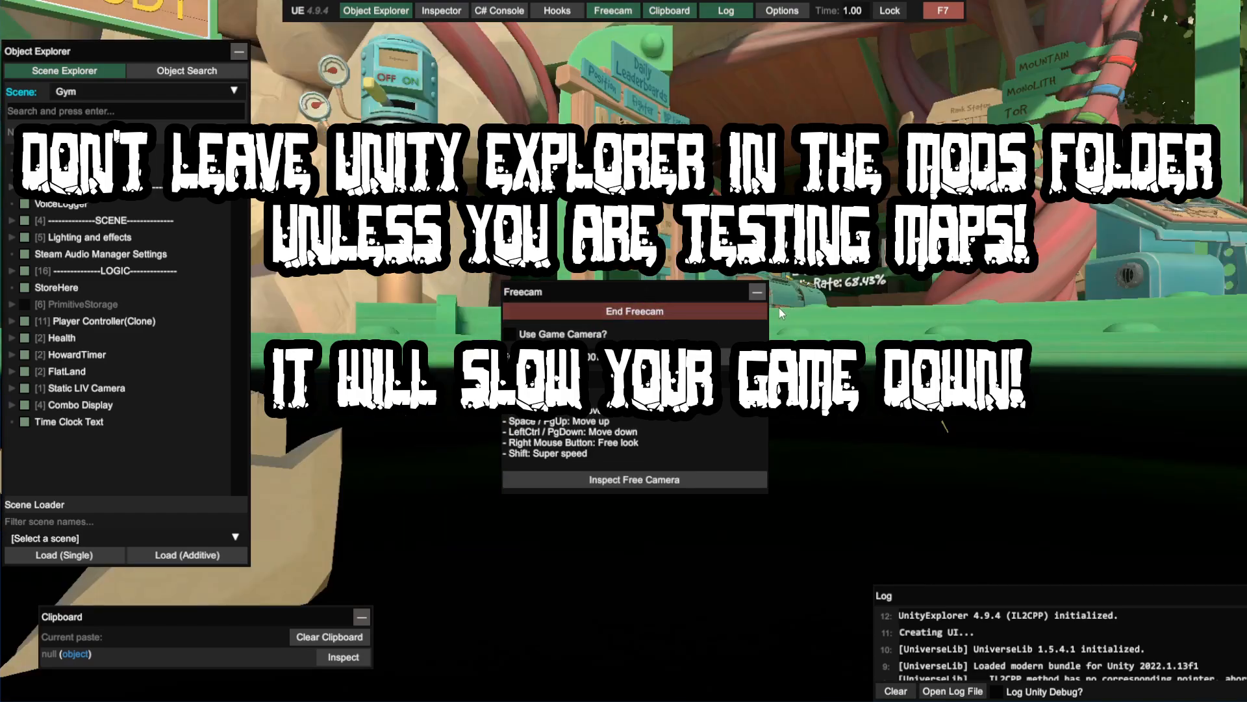
left_click(757, 292)
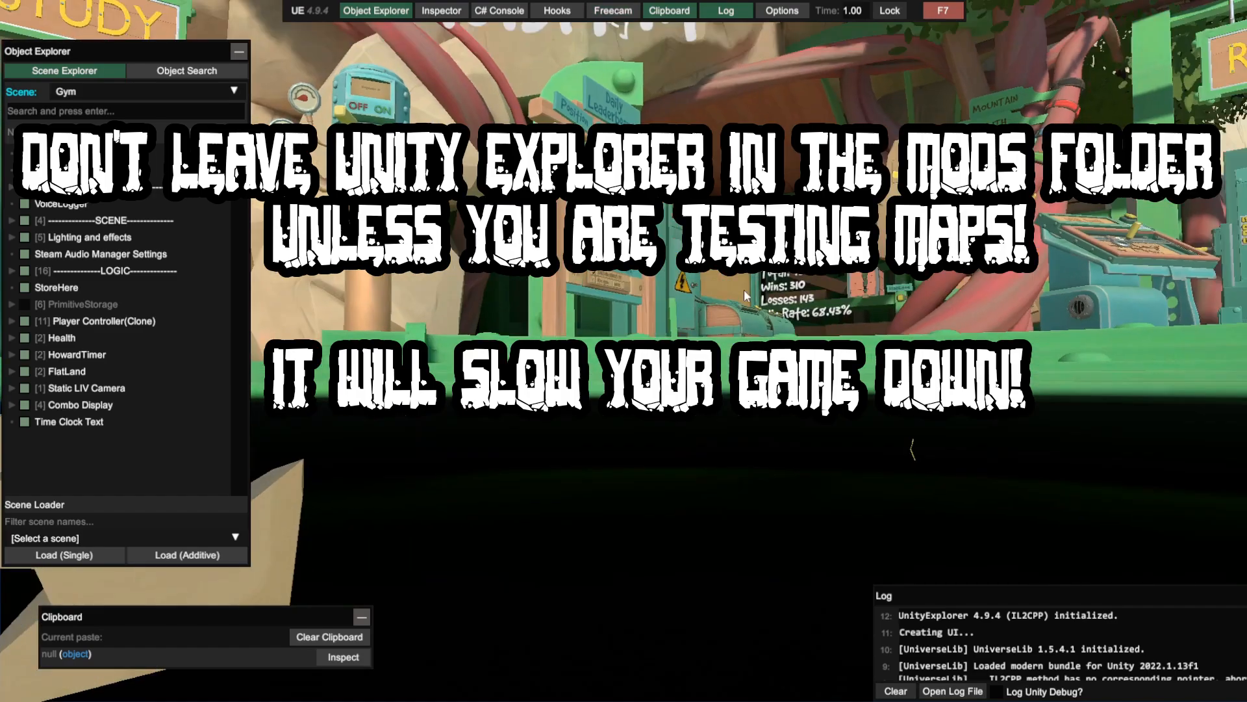
right_click_drag(656, 317, 442, 431)
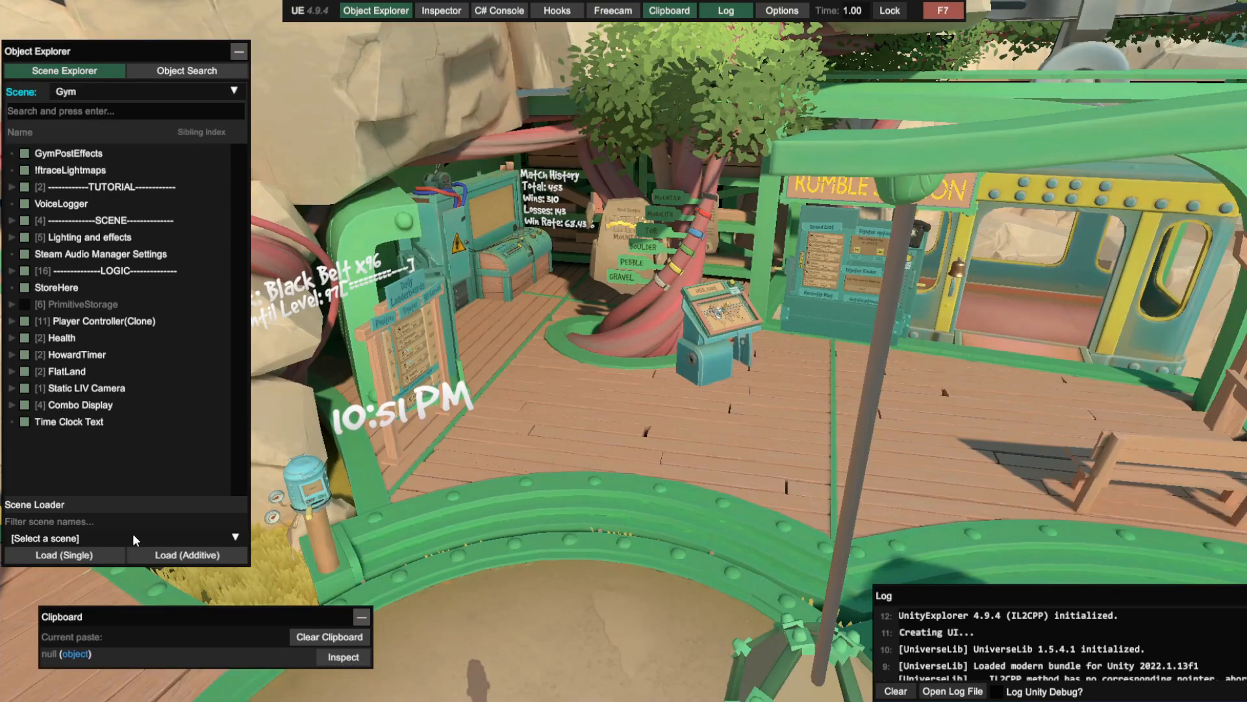
Step: Load Map0 as a single scene with the Scene Loader
left_click(111, 539)
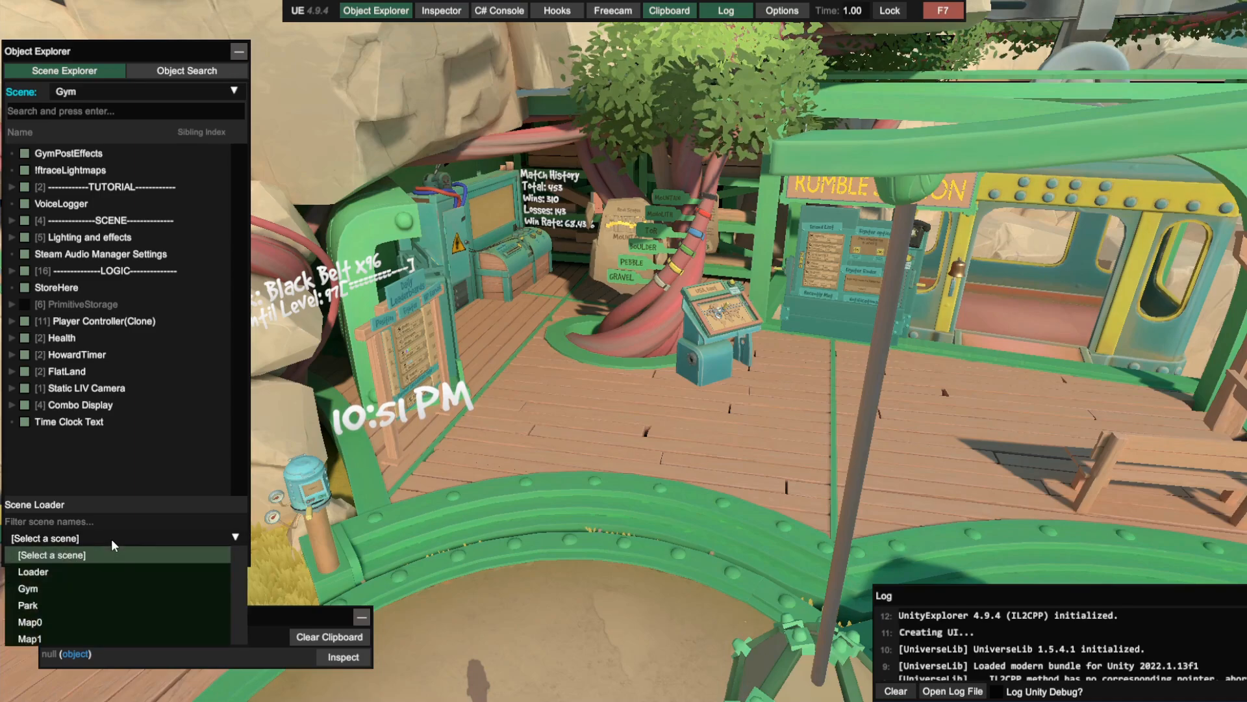
left_click(62, 627)
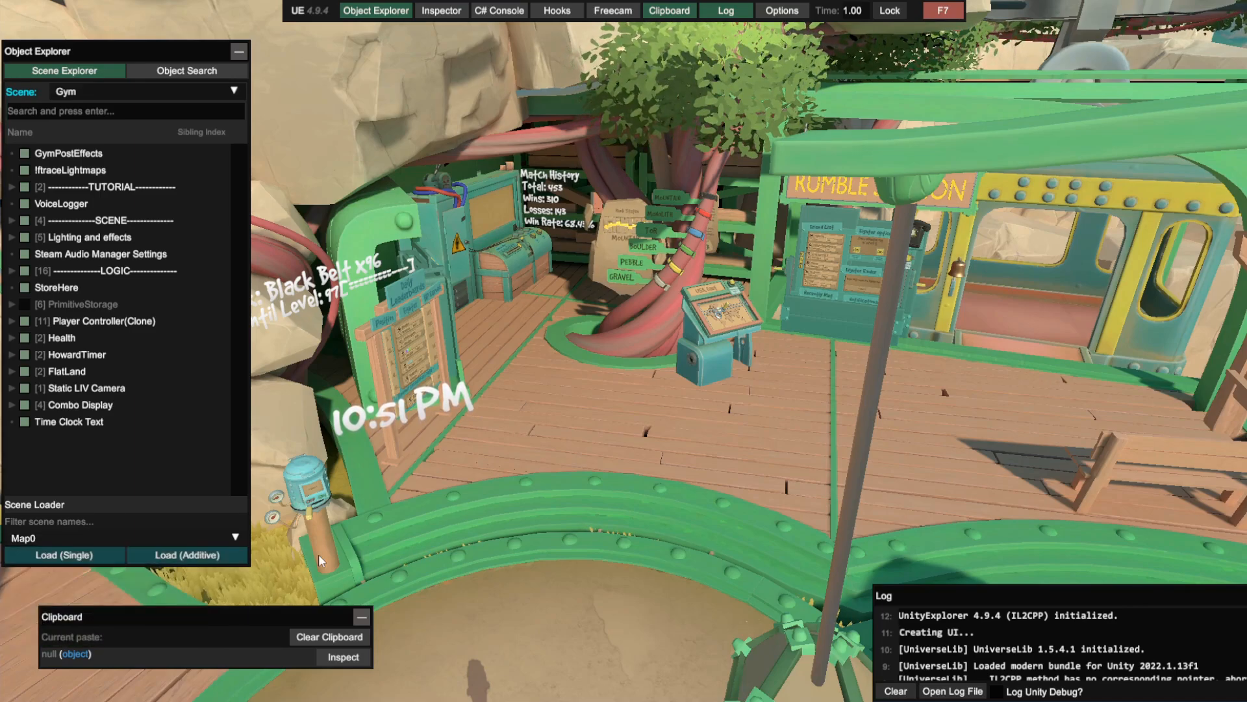
left_click(80, 556)
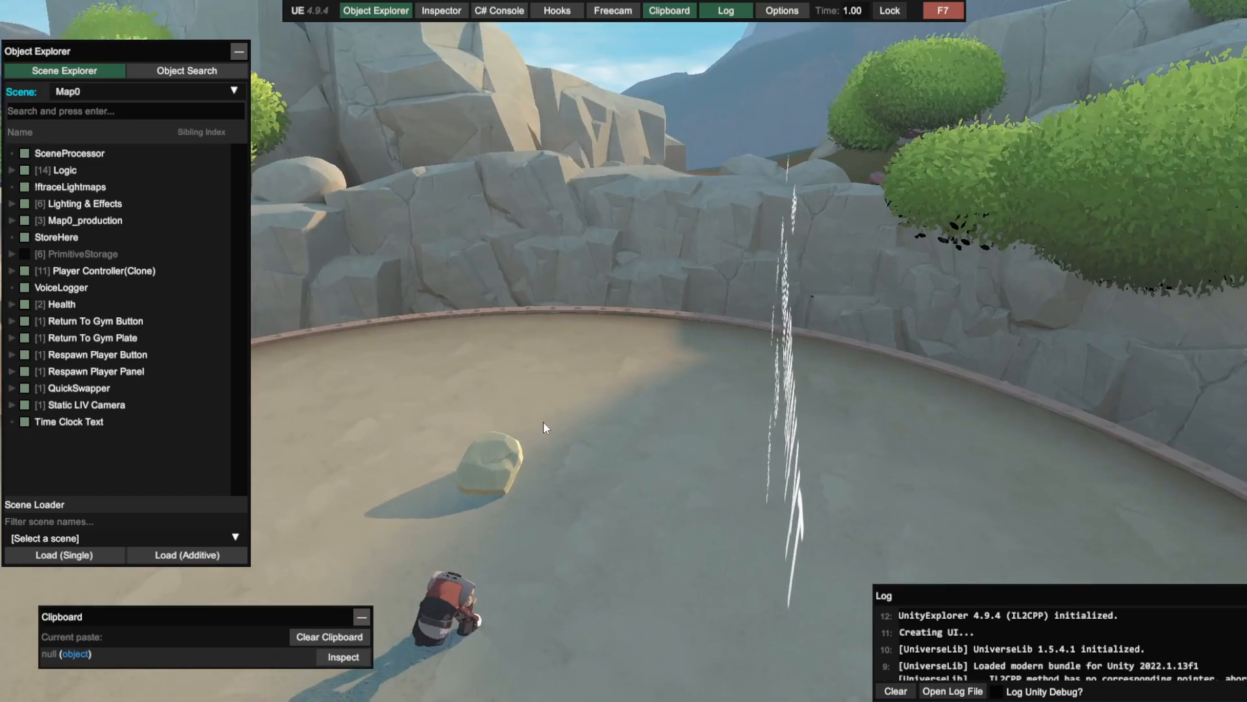
Step: Check CustomMap.txt in the MapCreator folder, close that window and load the custom map into Map0
right_click_drag(544, 423, 677, 365)
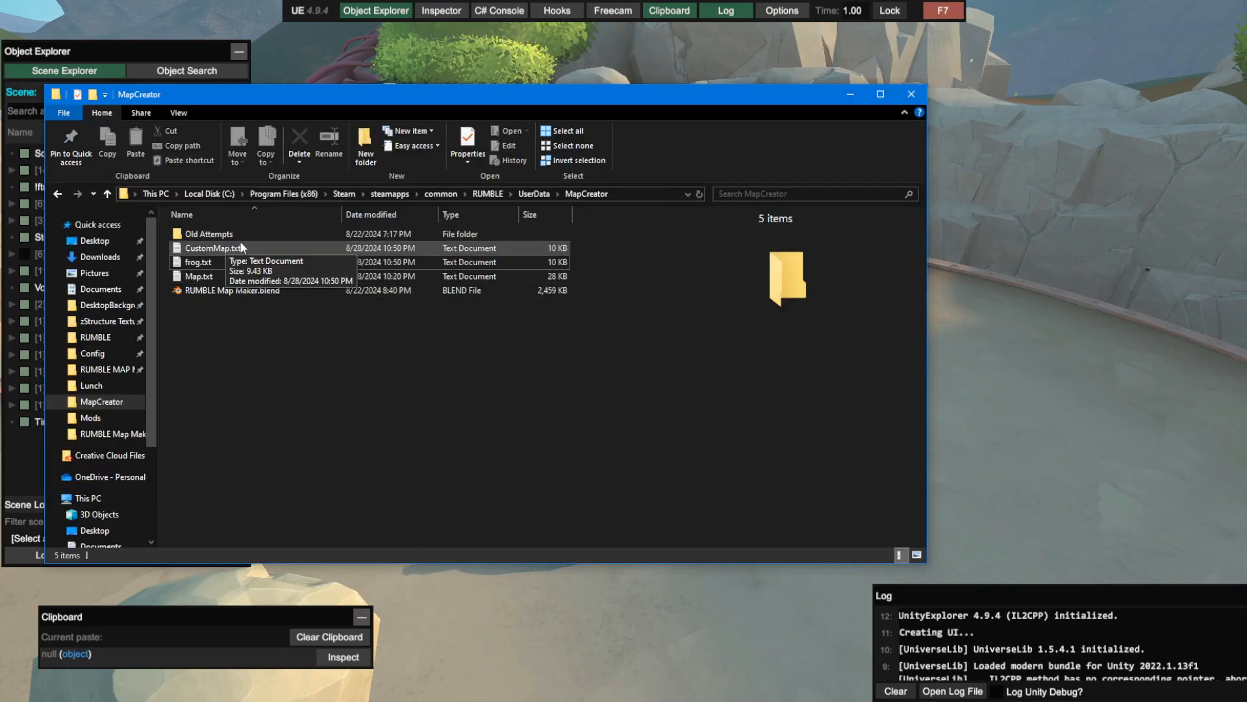
left_click(912, 95)
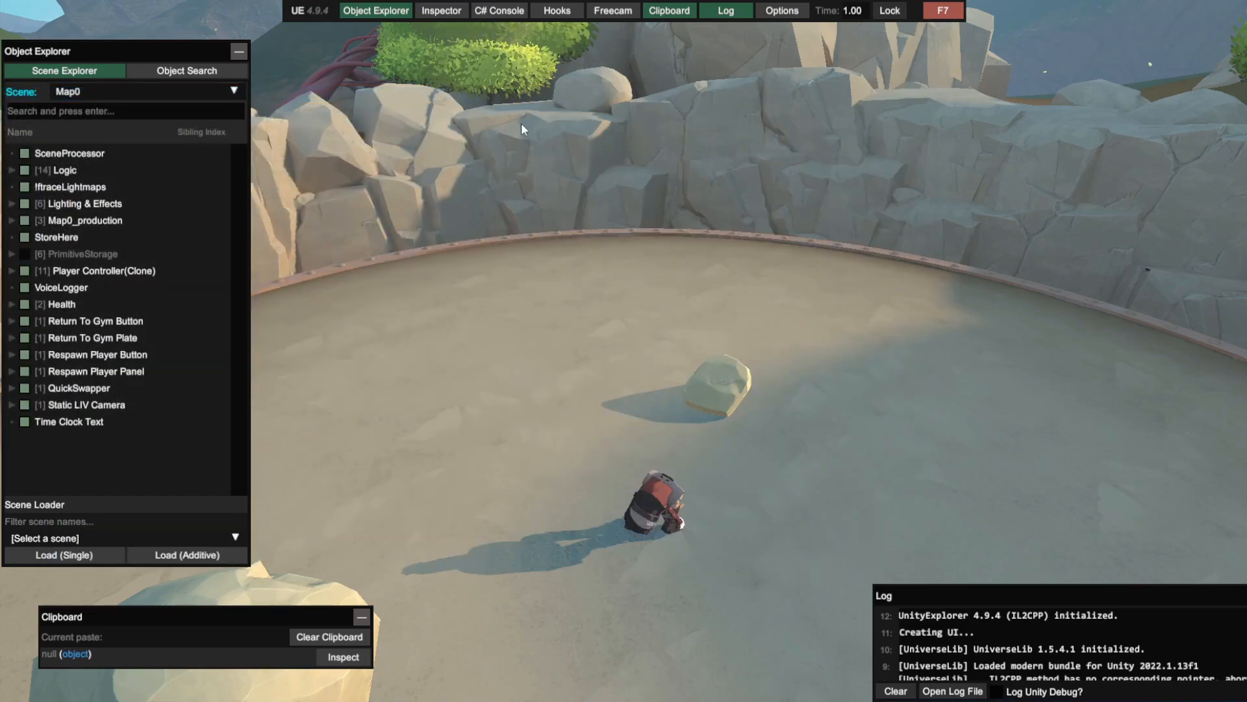
key("l")
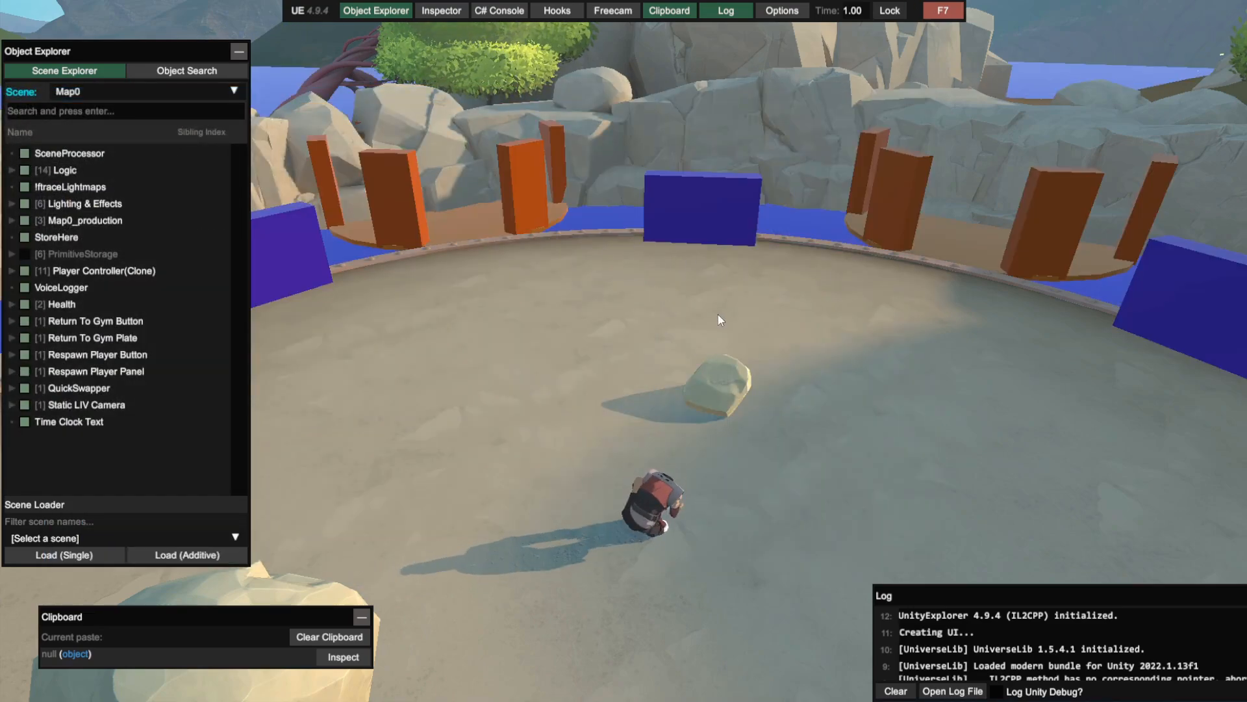
Step: Look around the loaded custom map and disable the Map0_production object to hide the original arena
right_click_drag(719, 314, 875, 293)
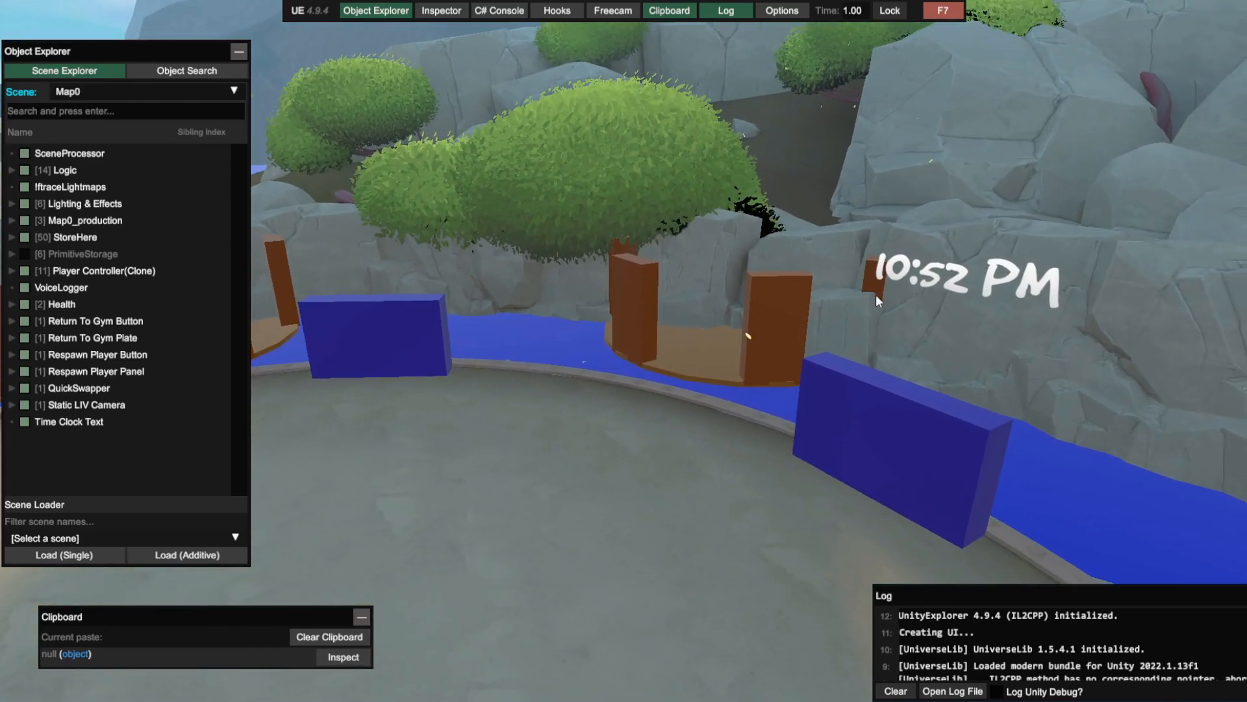
right_click_drag(976, 479, 713, 448)
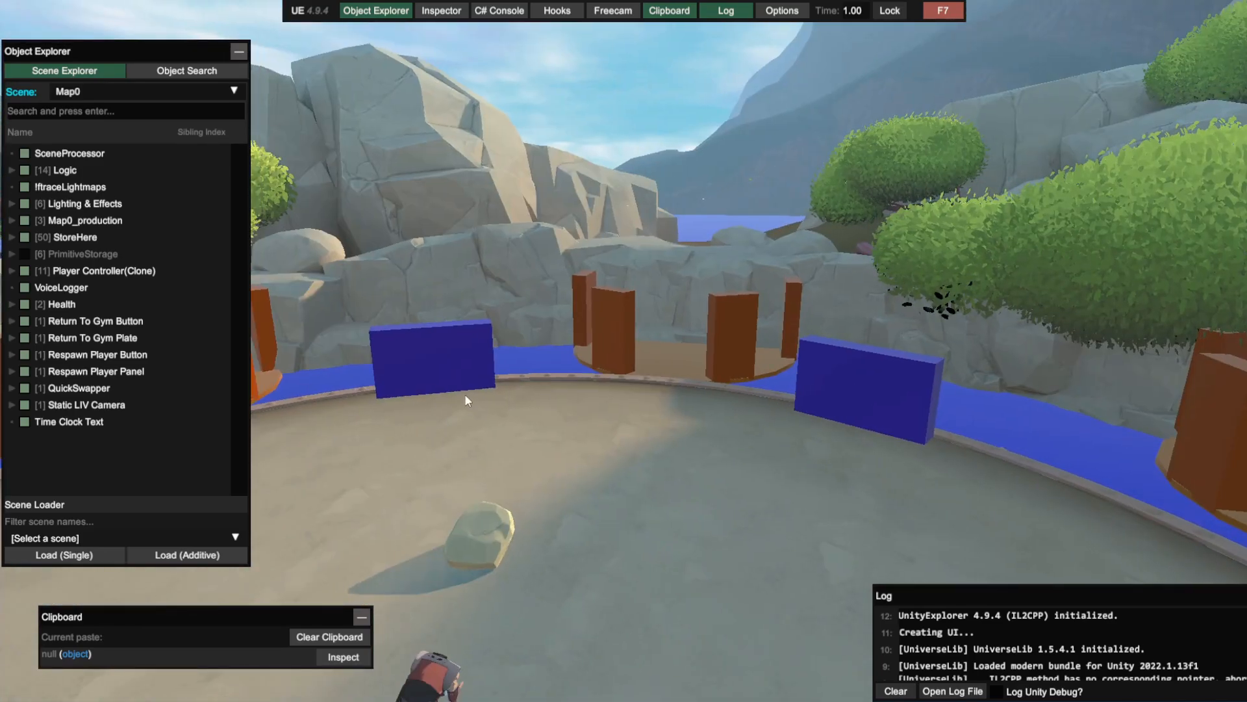
right_click_drag(417, 408, 723, 451)
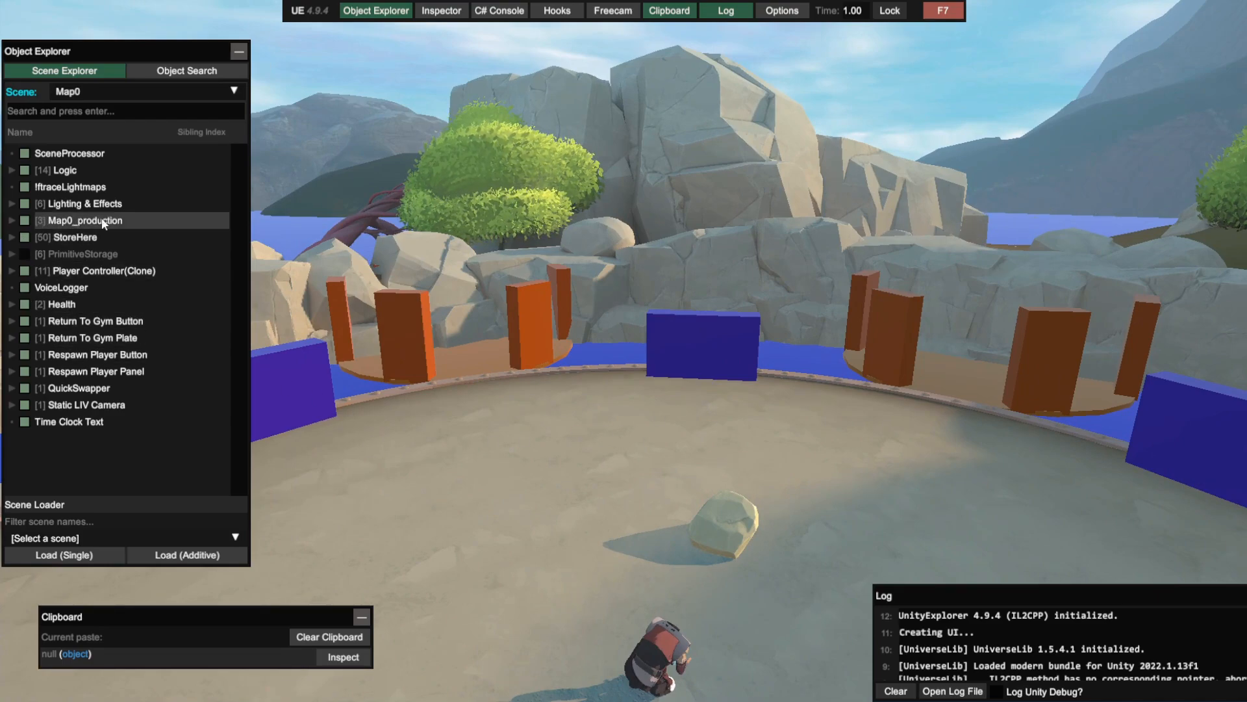
left_click(24, 222)
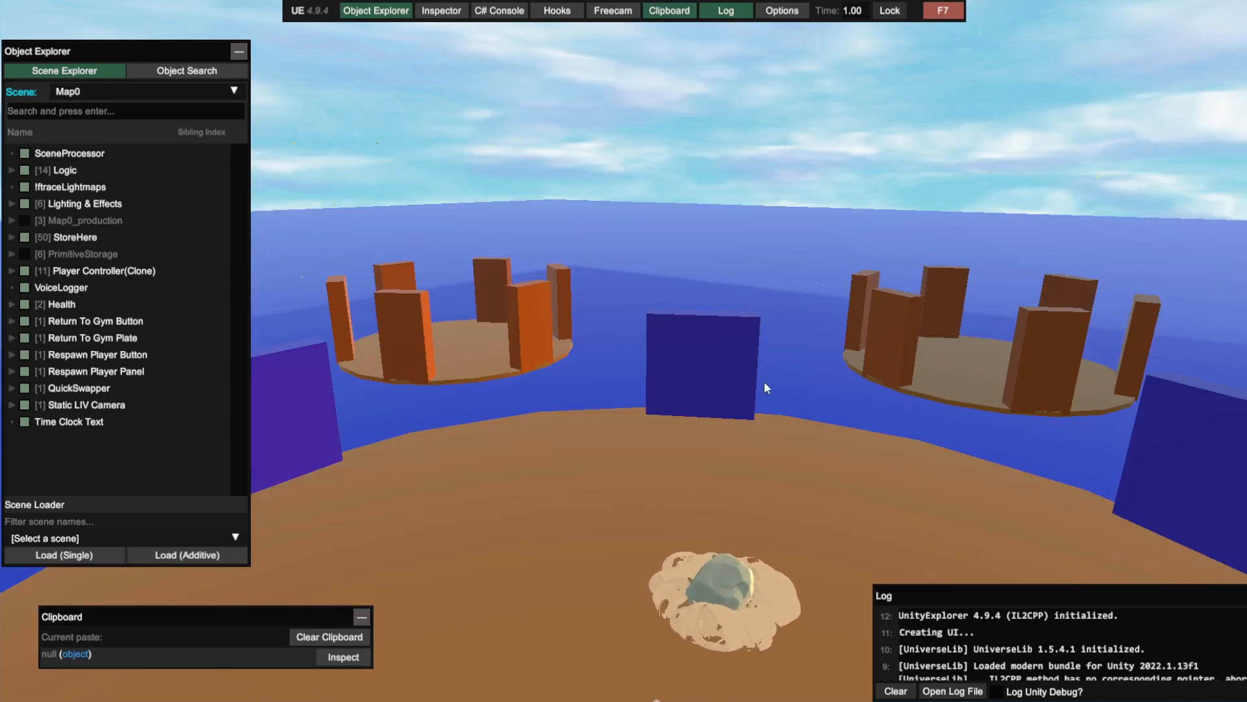
right_click_drag(764, 381, 668, 422)
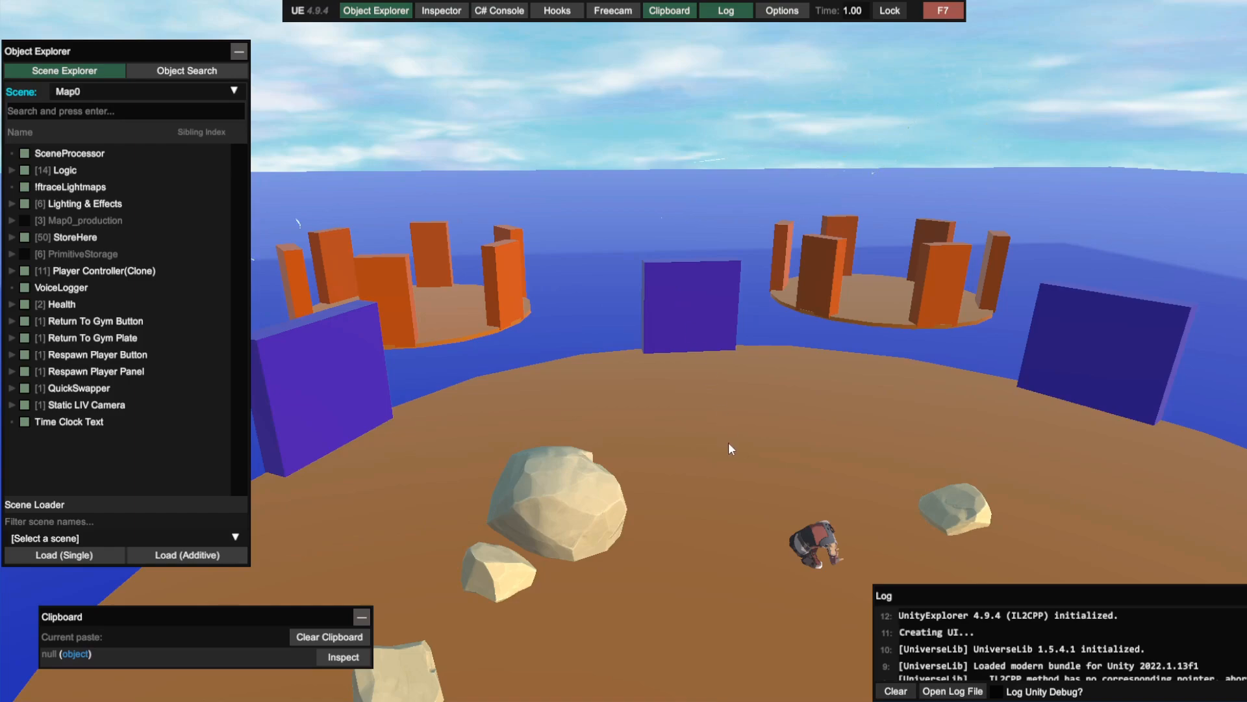
Step: Inspect Cylinder floor.001 with the World mouse inspector and open the material of its MeshRenderer
left_click(442, 11)
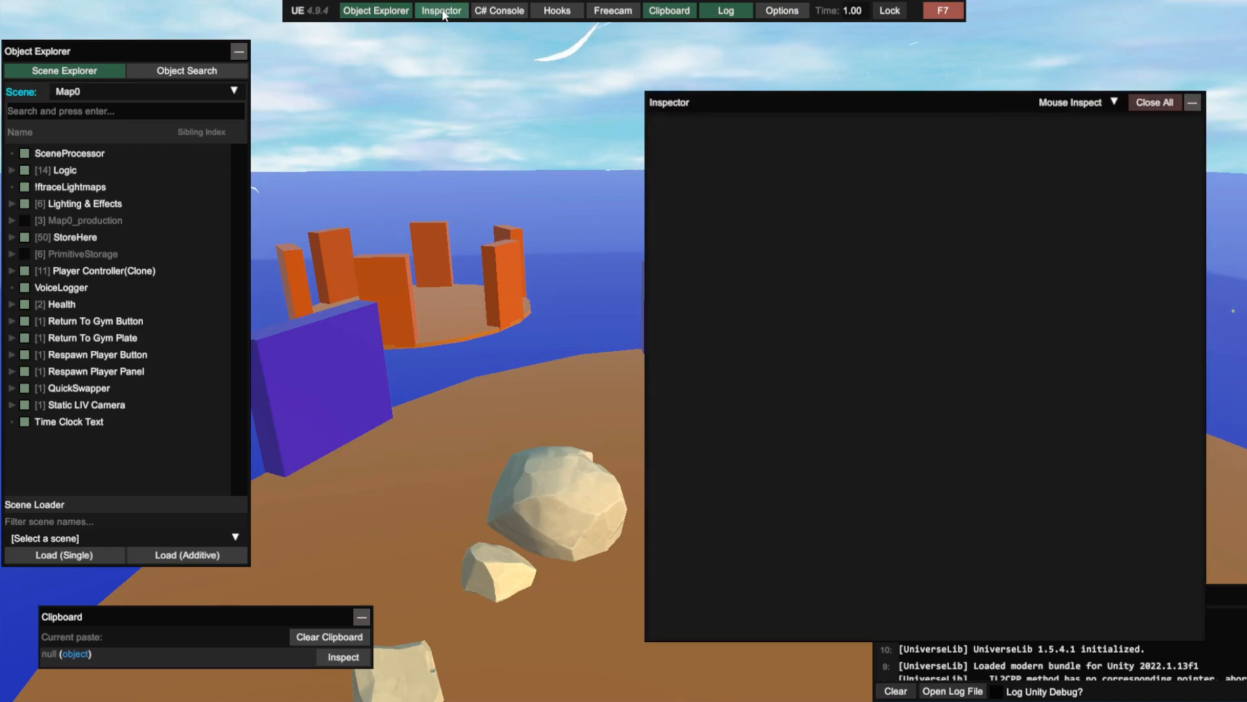
left_click(1086, 102)
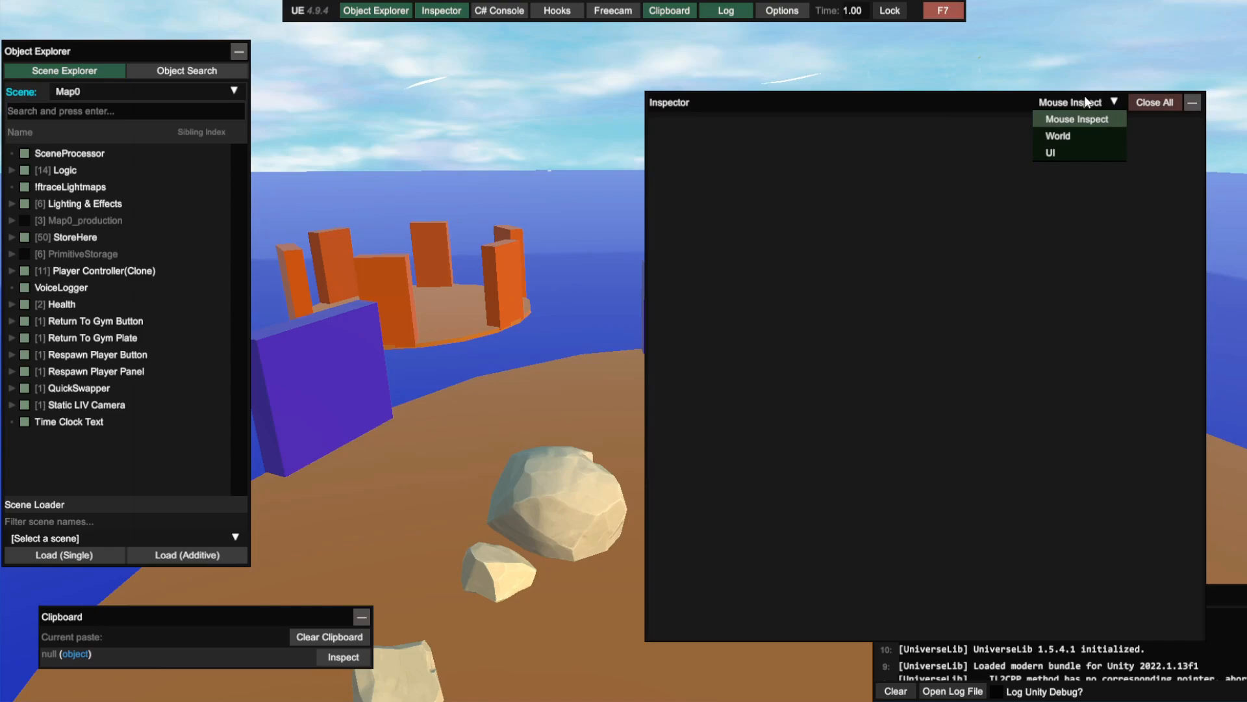
left_click(1059, 136)
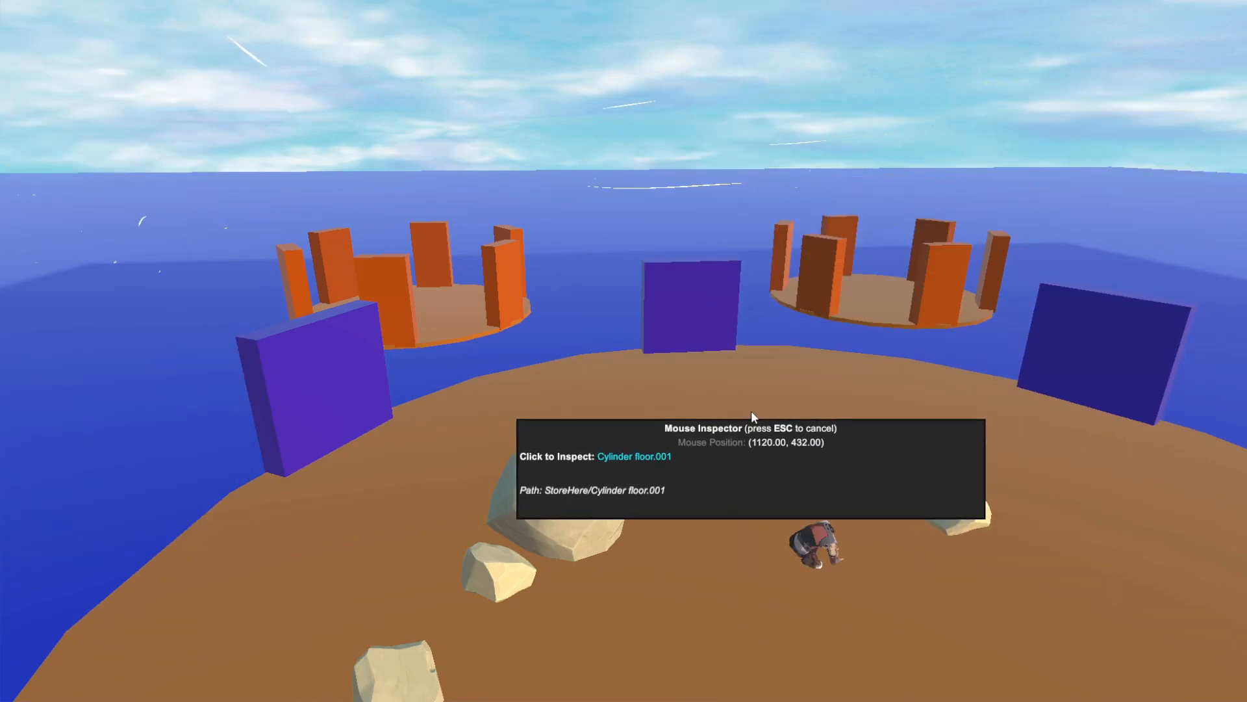
left_click(751, 416)
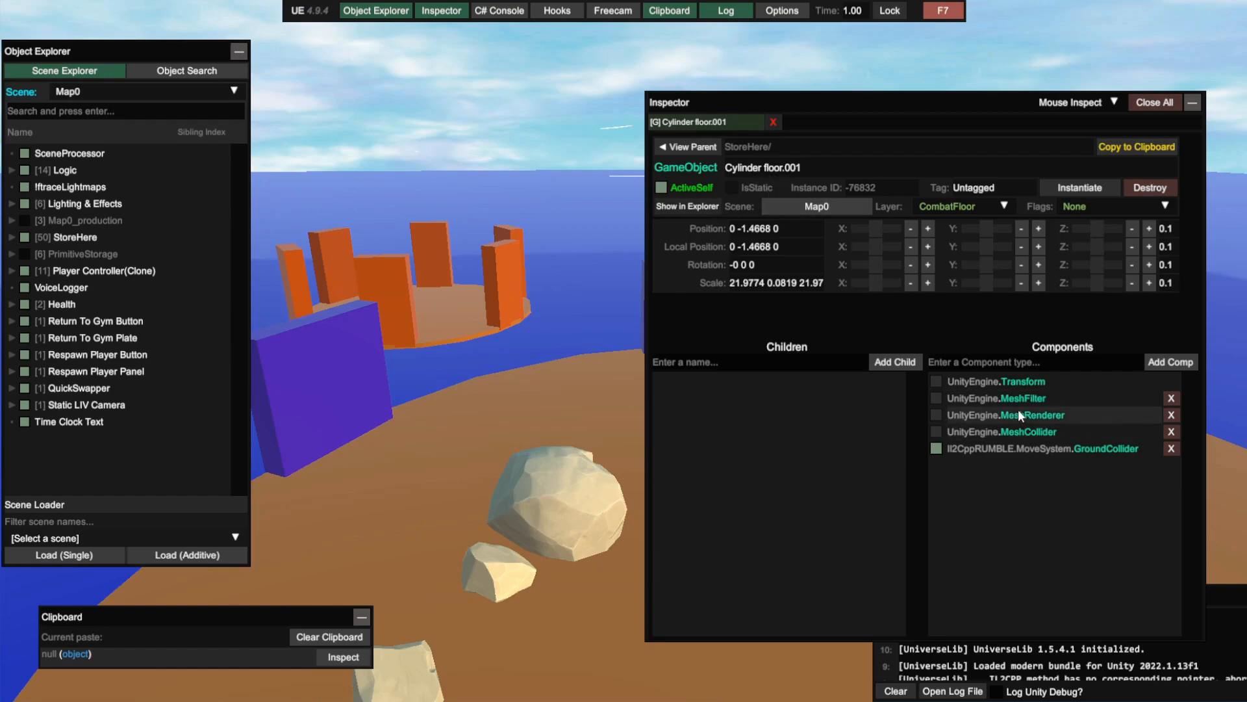
left_click(1066, 417)
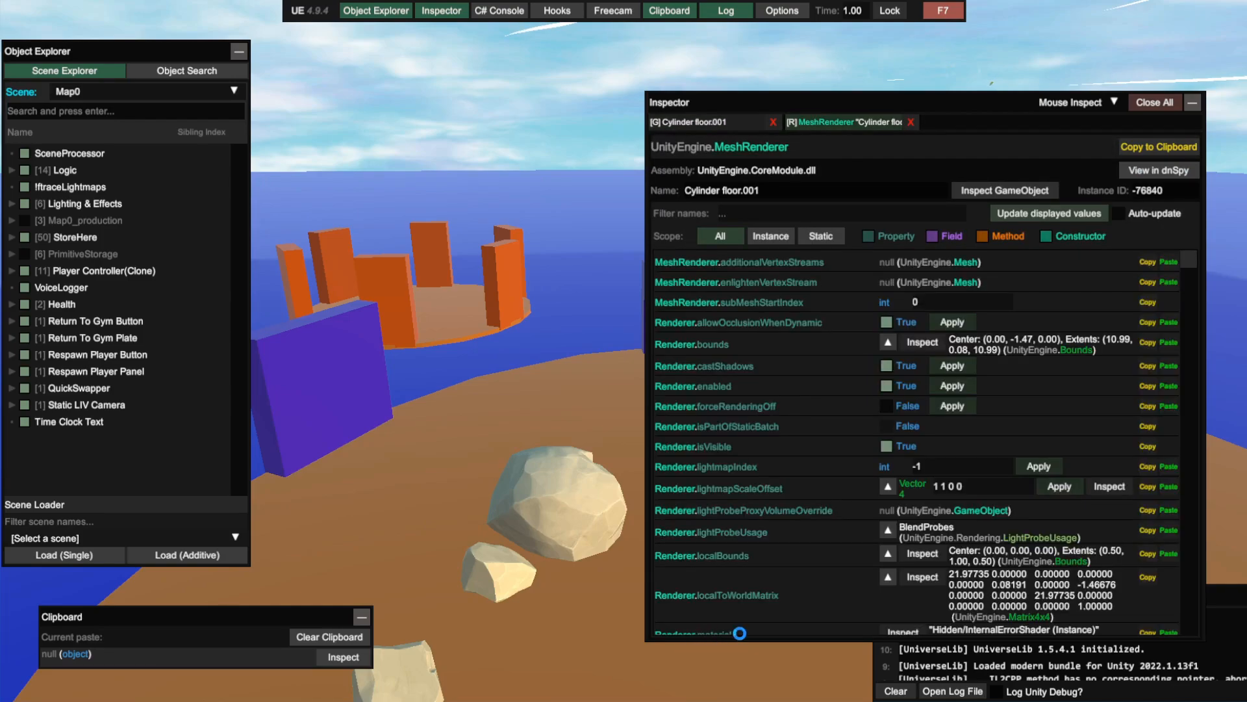
left_click(903, 630)
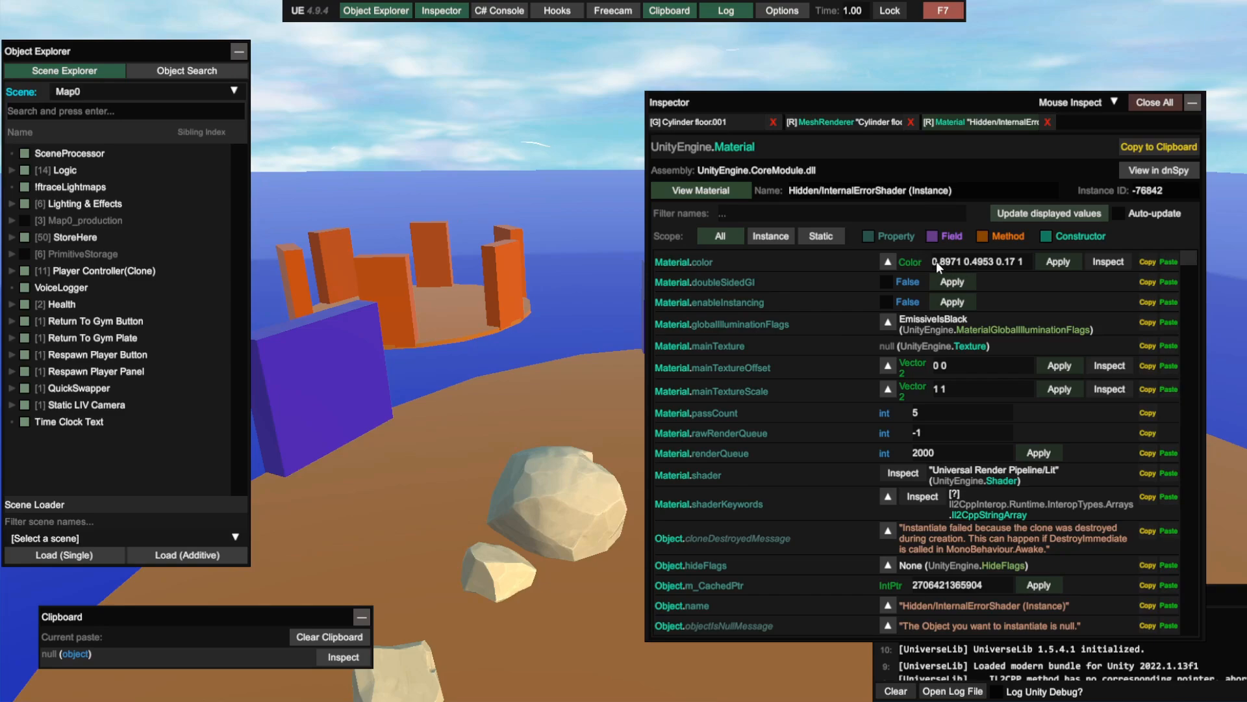
Step: Set the central floor material's color to about R 0.913, G 0.685, B 0.358 and apply it
left_click(888, 263)
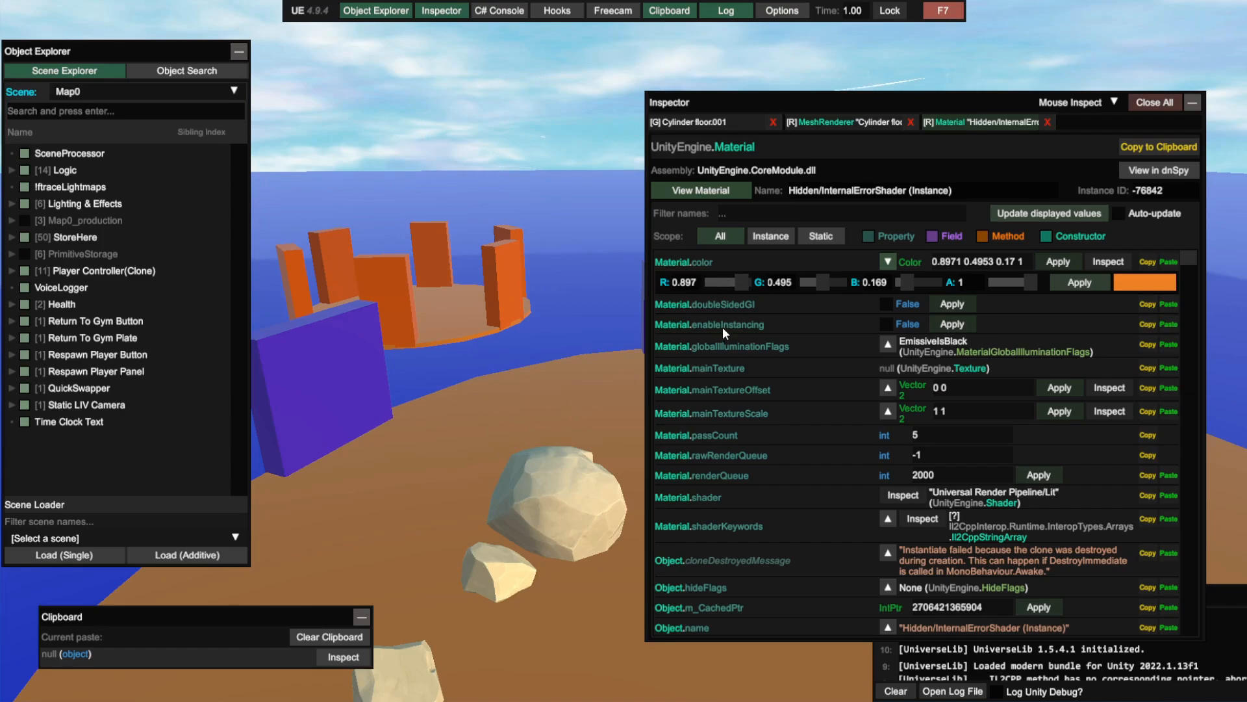
left_click_drag(905, 282, 902, 282)
left_click_drag(823, 283, 832, 283)
left_click_drag(741, 283, 745, 283)
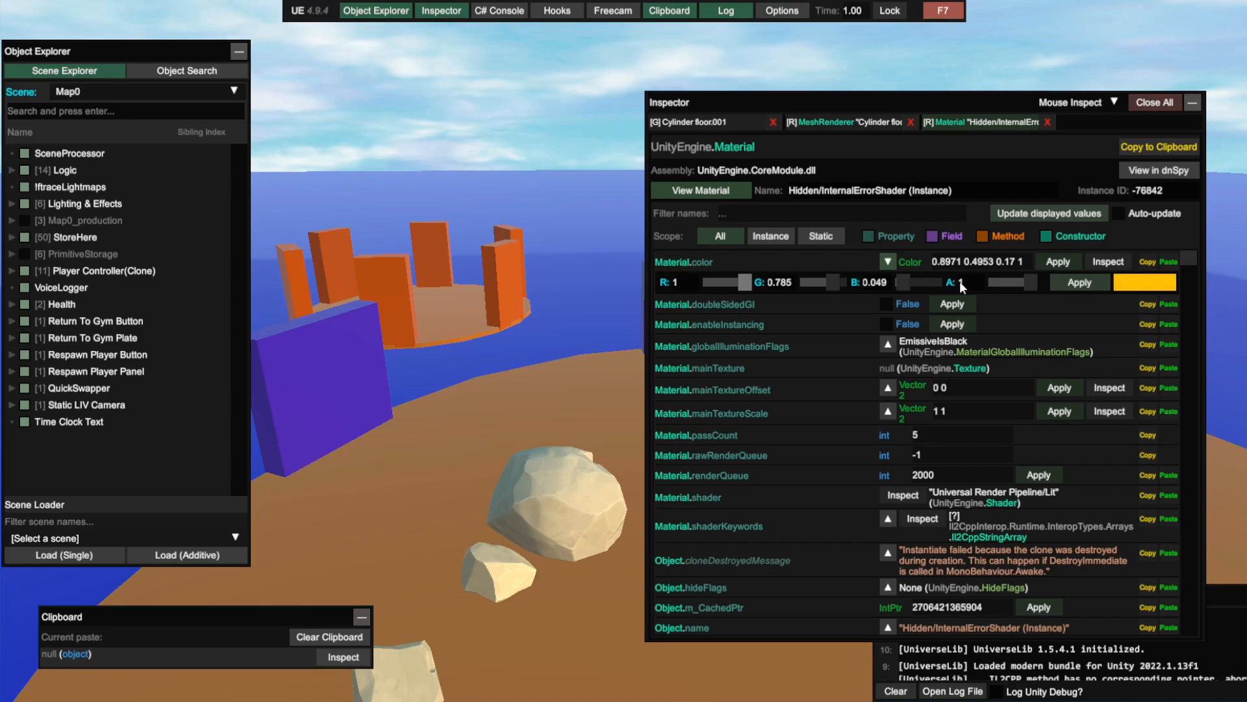
left_click_drag(904, 283, 910, 283)
left_click_drag(827, 284, 823, 284)
left_click_drag(744, 284, 733, 284)
left_click_drag(910, 282, 900, 282)
left_click_drag(731, 282, 747, 284)
left_click_drag(901, 284, 914, 283)
left_click_drag(743, 283, 738, 282)
left_click_drag(829, 281, 824, 280)
left_click_drag(737, 282, 742, 283)
left_click_drag(825, 282, 828, 283)
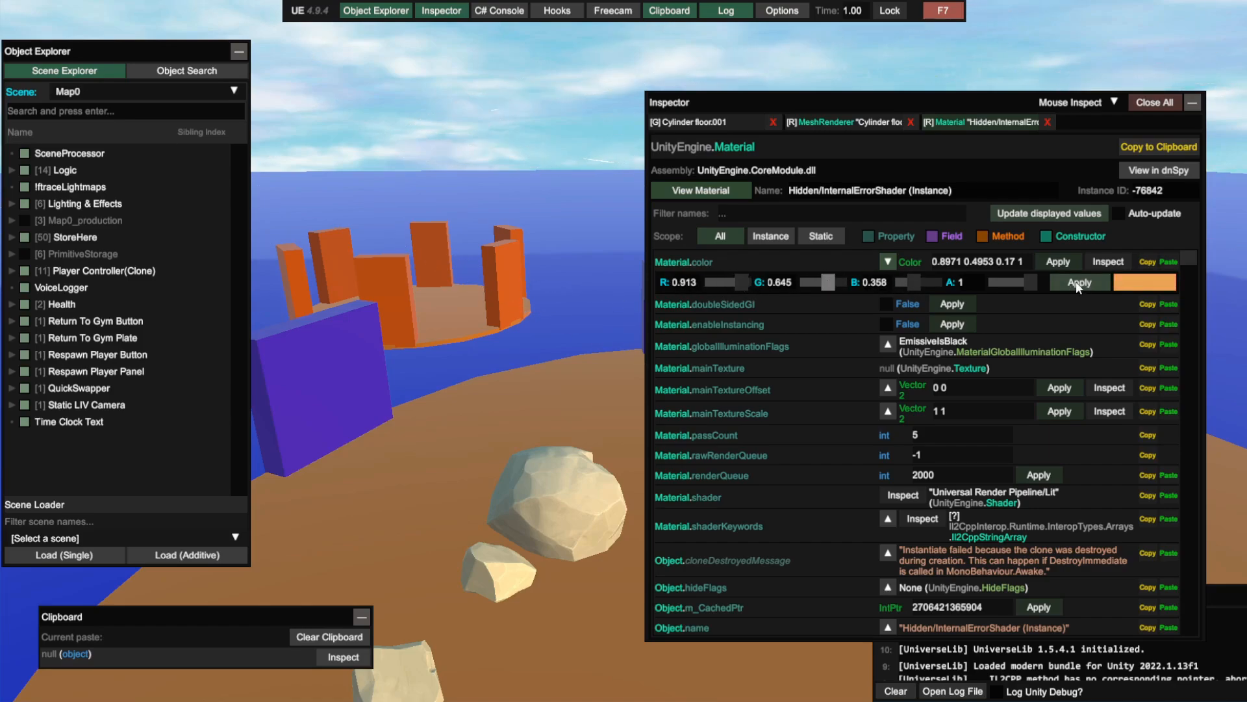
left_click(1079, 283)
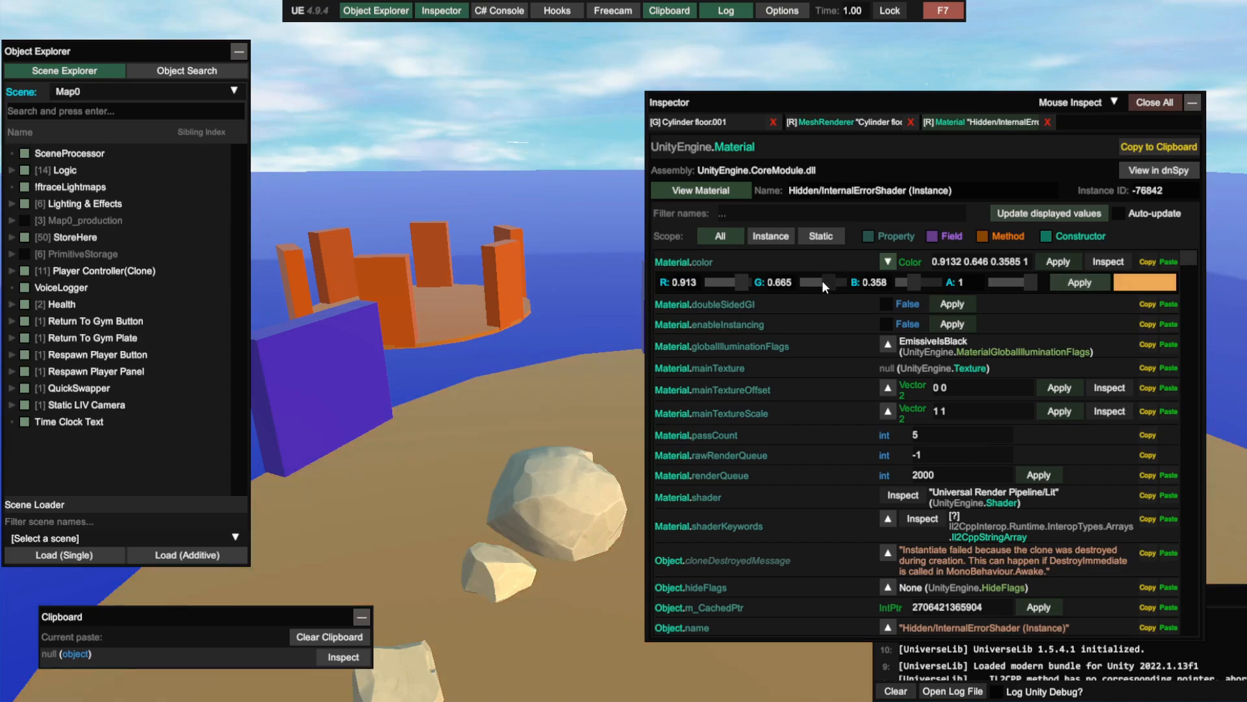
left_click_drag(822, 281, 823, 281)
left_click(1072, 284)
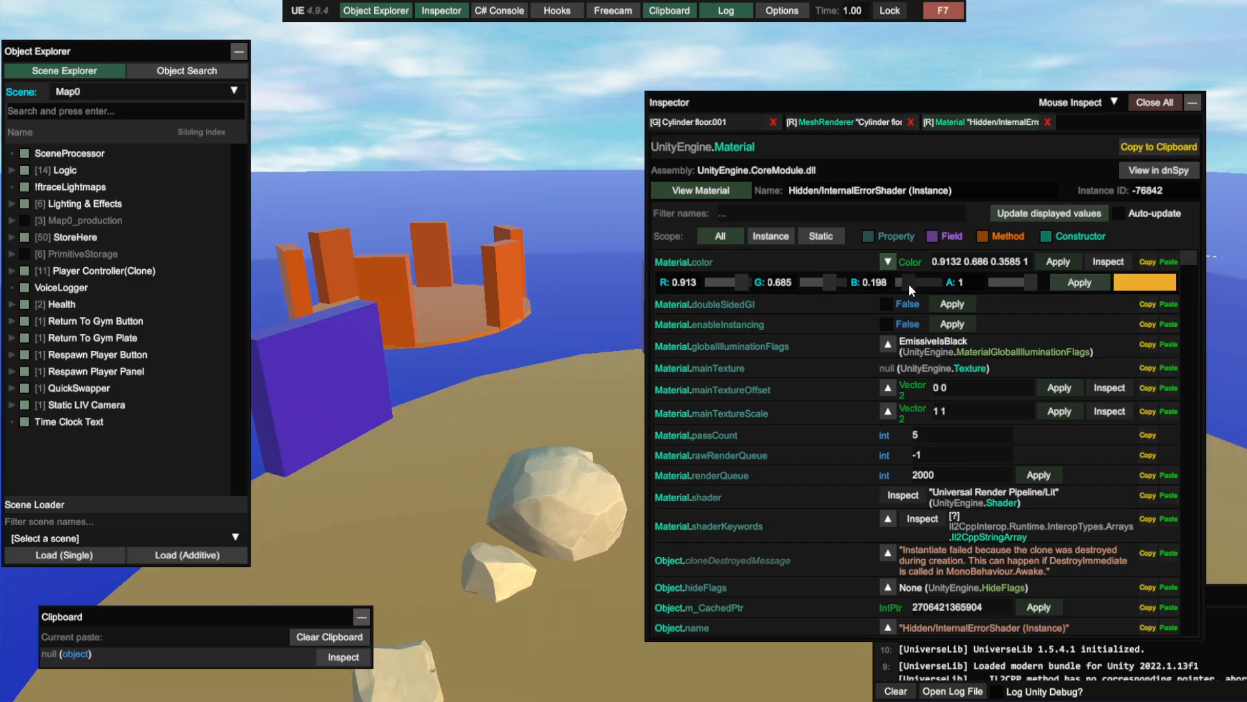
Step: Set the central floor material's color to about R 0.833, G 0.685, B 0.478 and apply it
left_click_drag(915, 283, 919, 284)
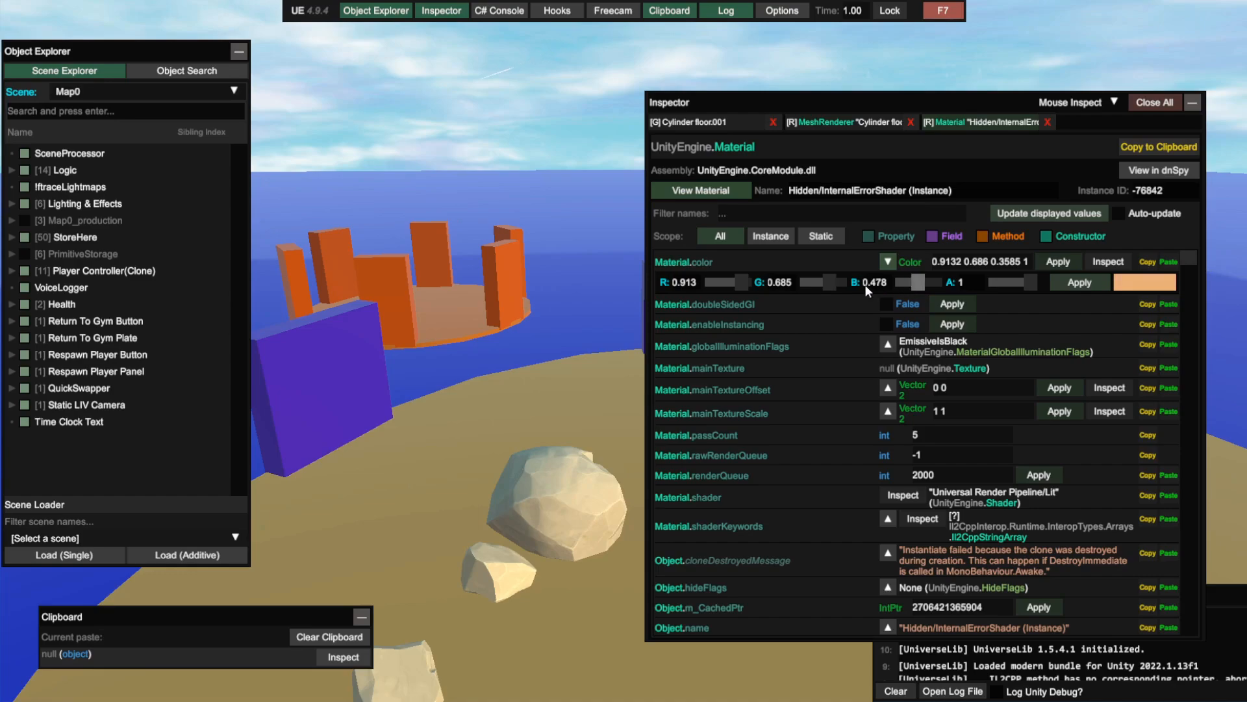
left_click_drag(742, 282, 738, 282)
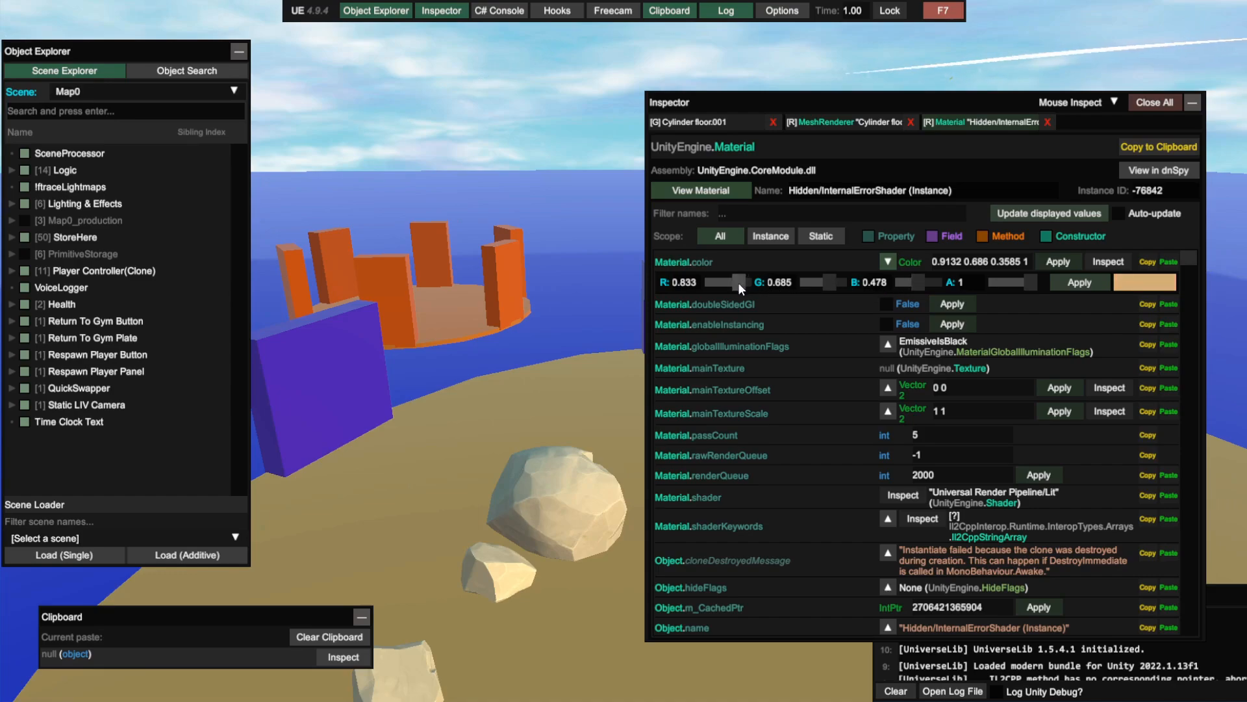
left_click(1063, 282)
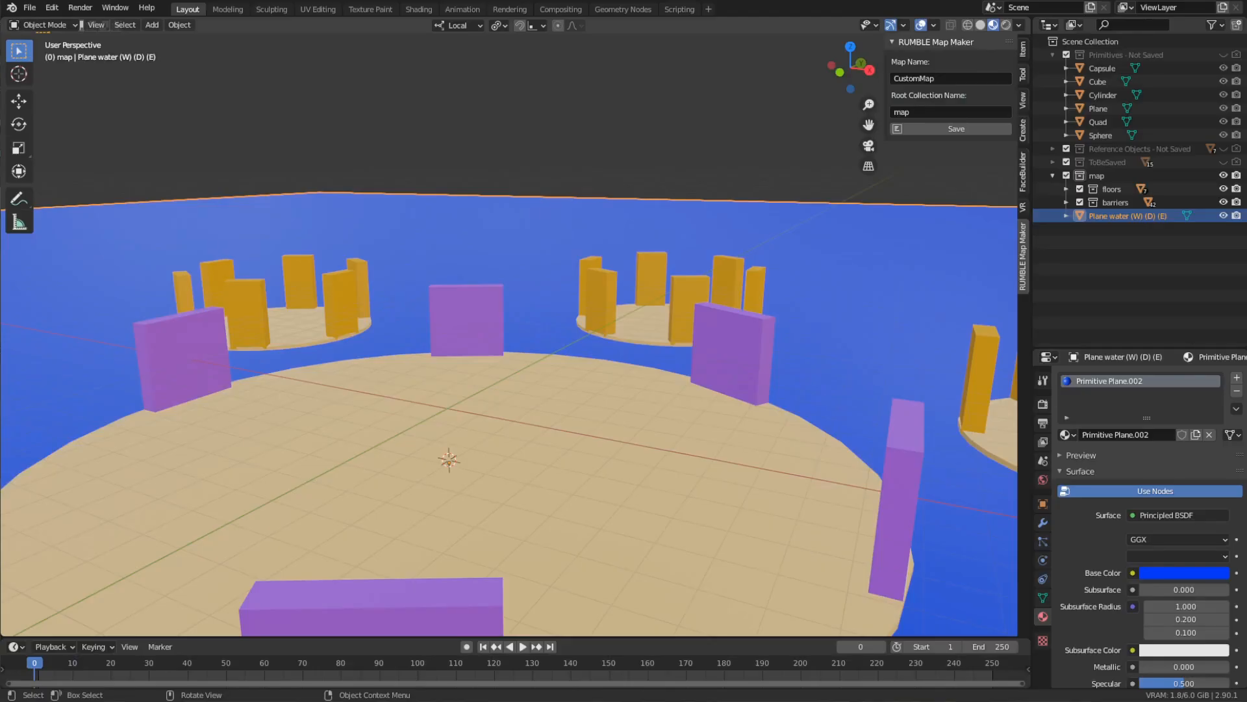
Step: In Blender, show the water plane's base color as RGB and set its red value to 0.8332
left_click(1183, 573)
left_click(1135, 494)
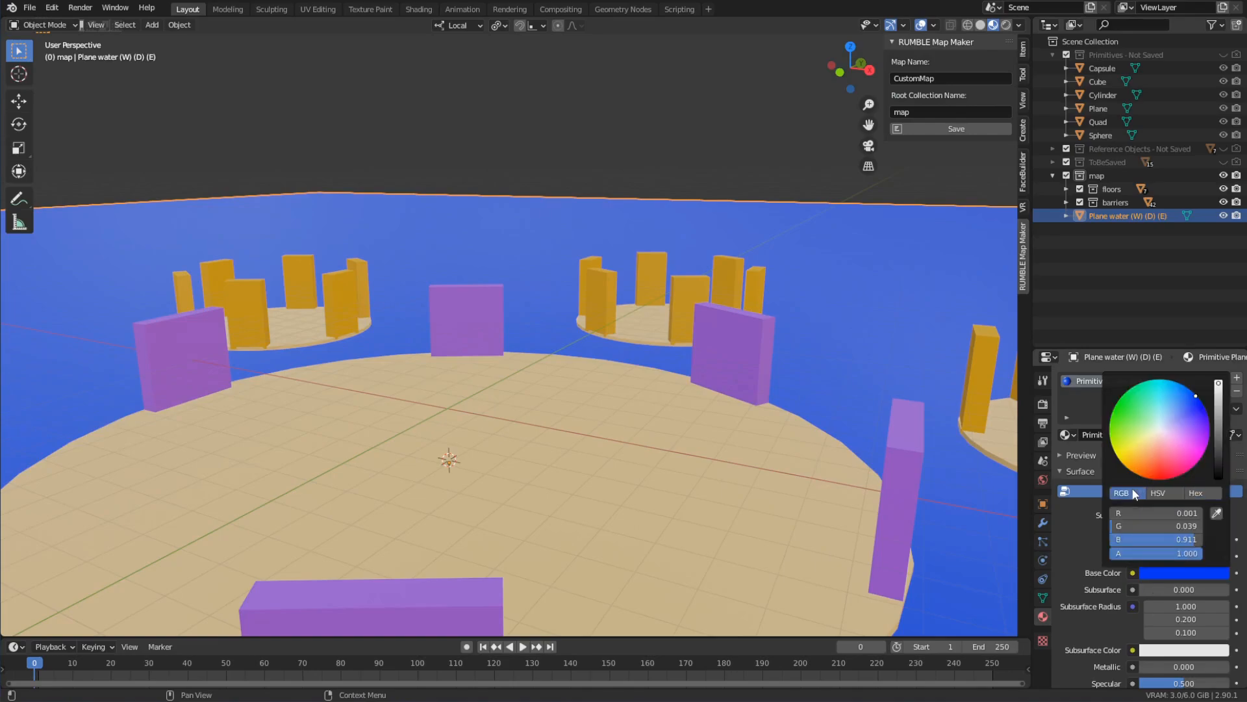
double_click(1165, 512)
type("0.8332 0.686 0.4785 1")
left_click_drag(1143, 514, 1199, 513)
key("ctrl+c")
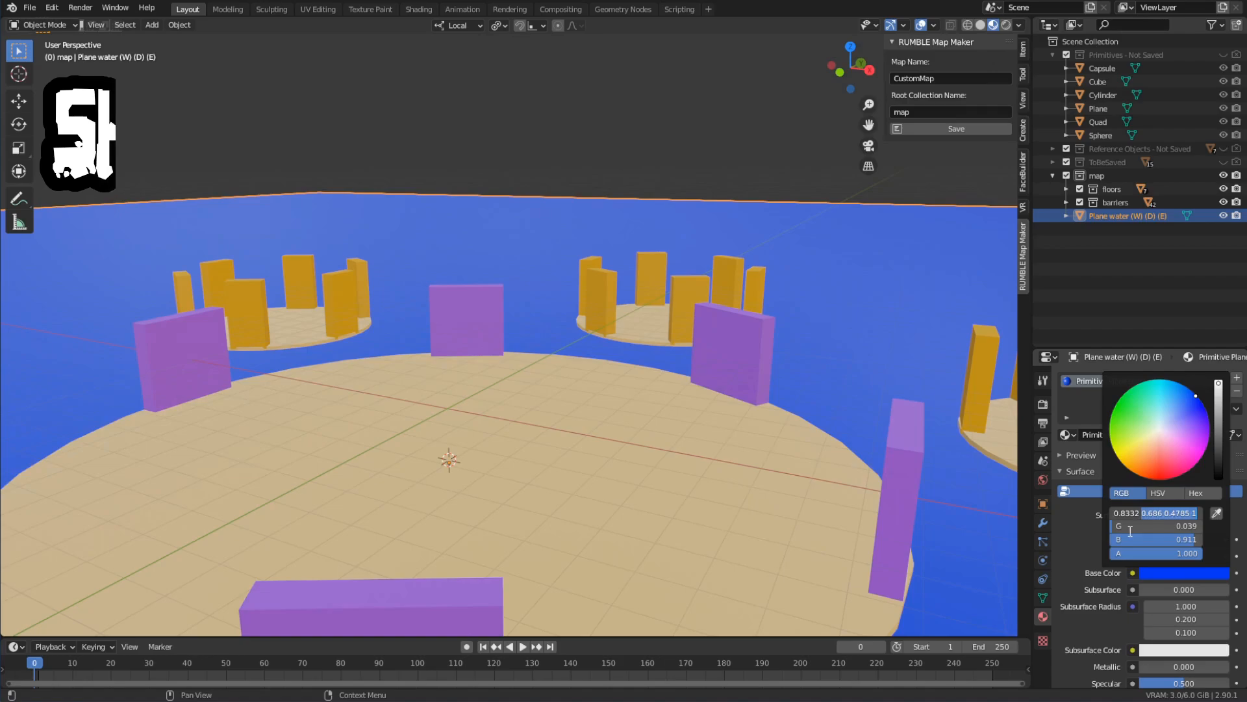
key("BackSpace")
key("Return")
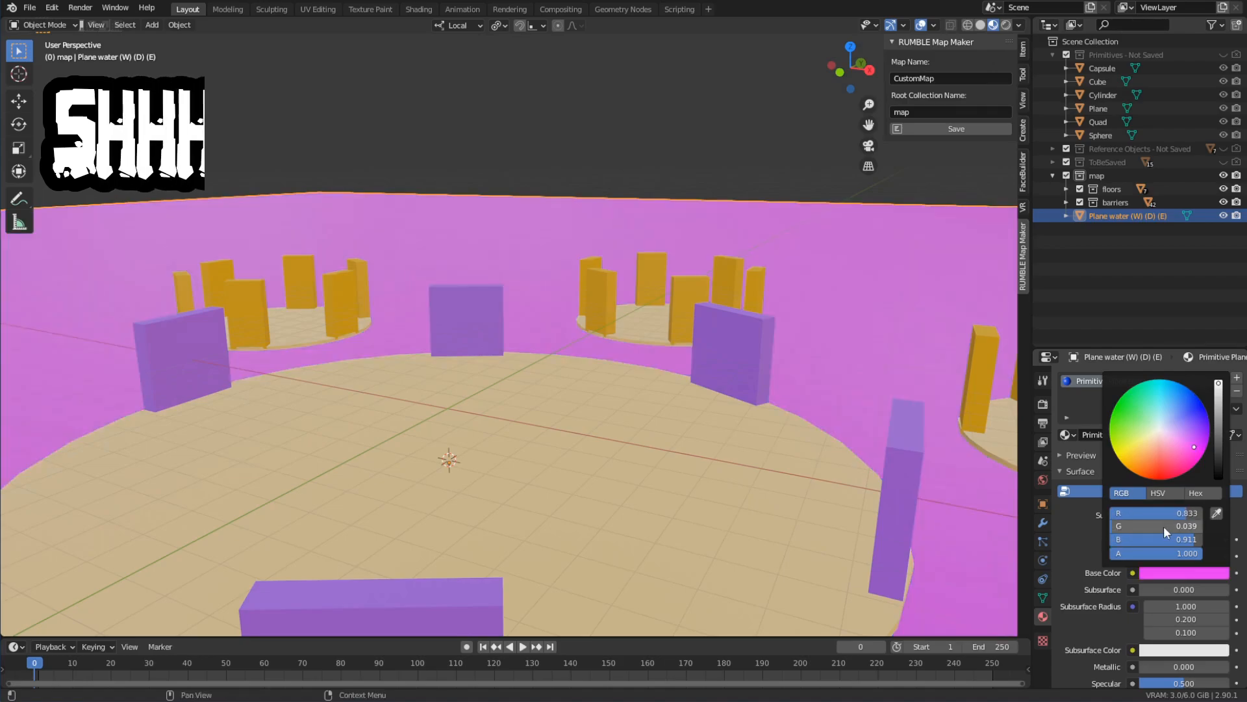
Step: Set the water plane's base color to green 0.686 and blue 0.4785
left_click(1163, 525)
key("ctrl+v")
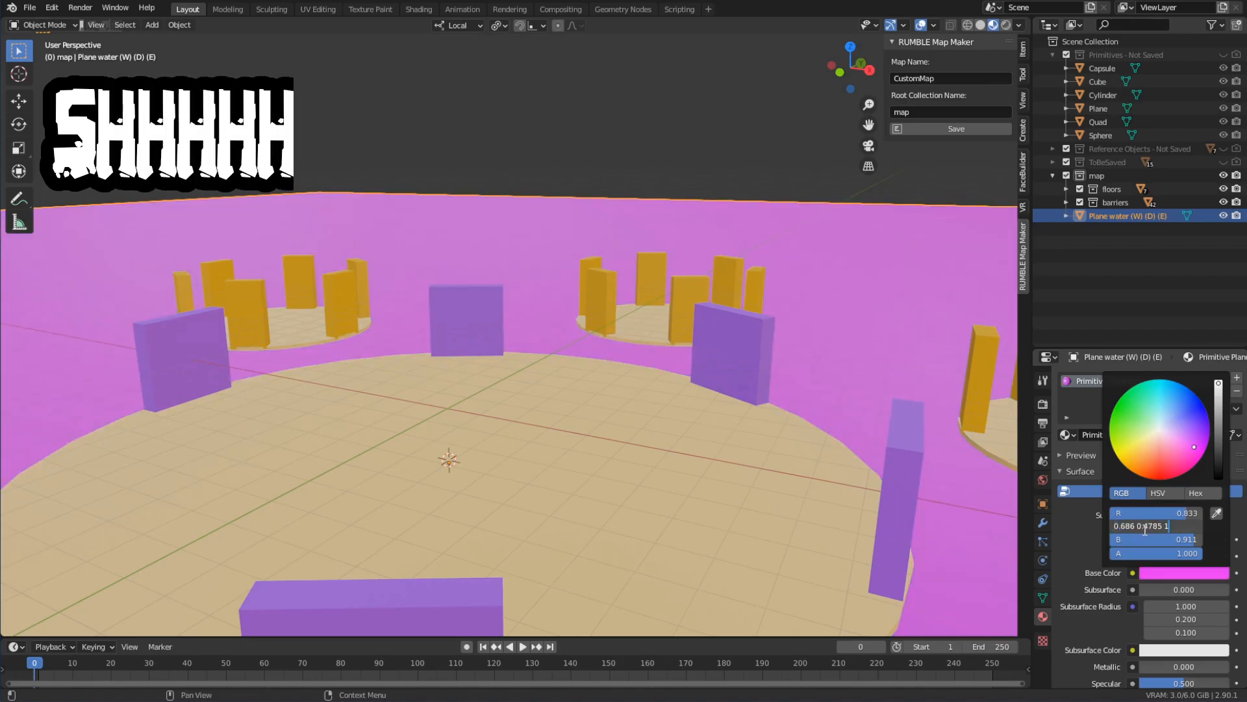
left_click_drag(1138, 527, 1191, 529)
key("ctrl+c")
key("BackSpace")
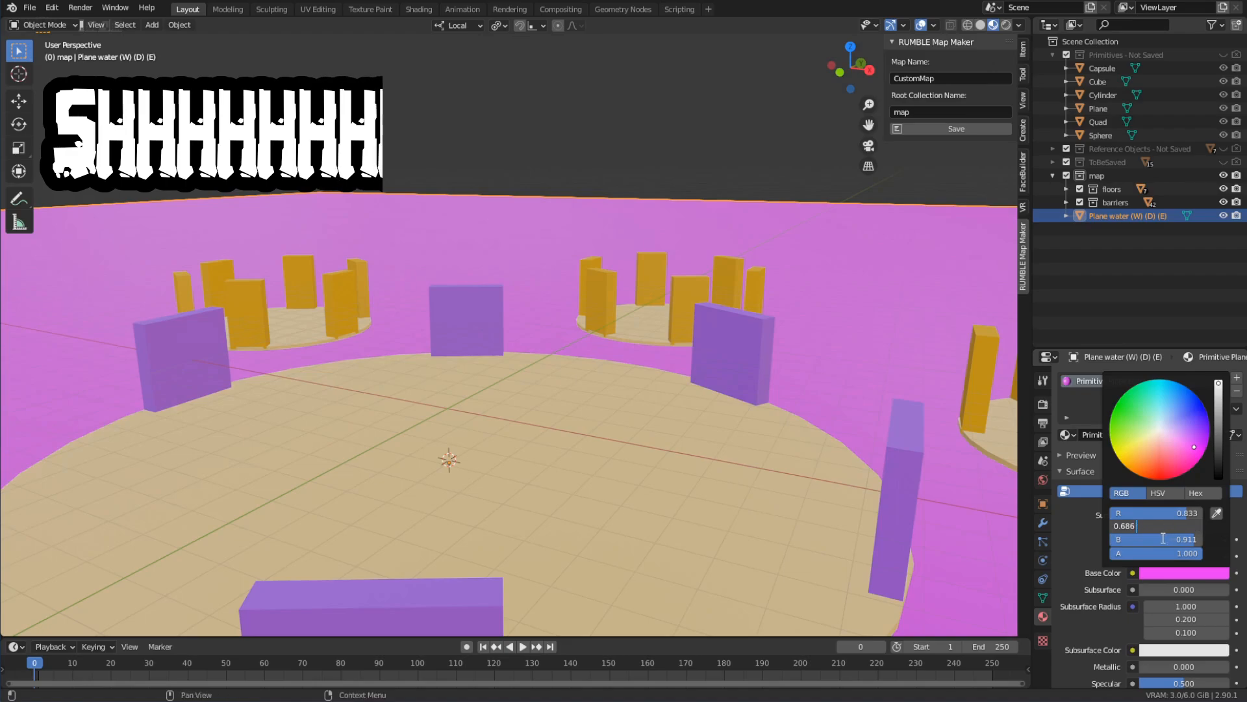
key("Return")
left_click(1163, 538)
key("ctrl+v")
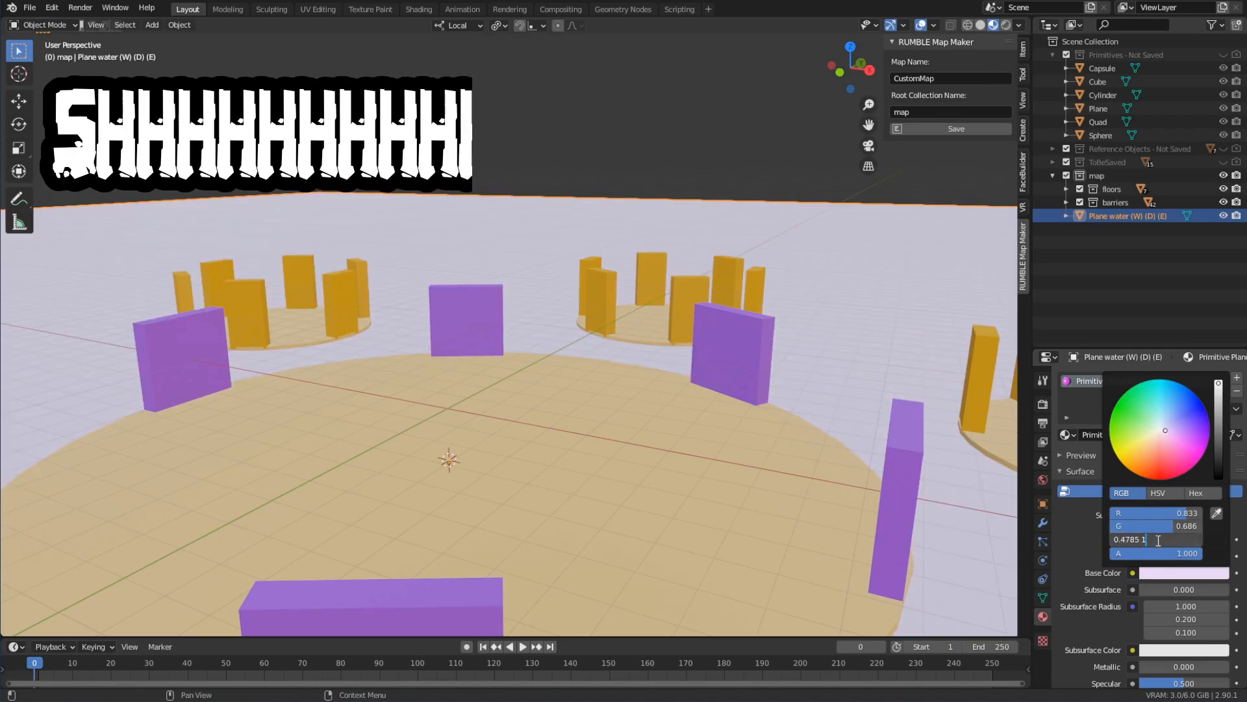
key("BackSpace")
key("BackSpace")
key("Return")
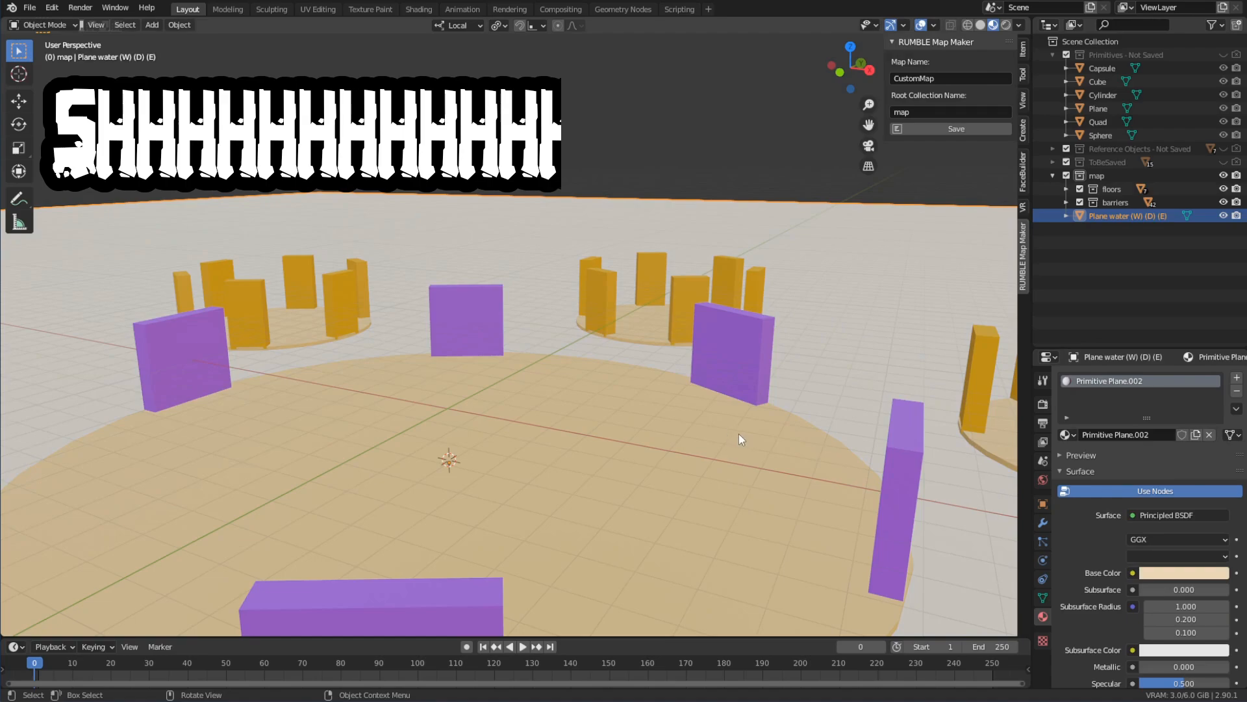
scroll(738, 434, "down", 5)
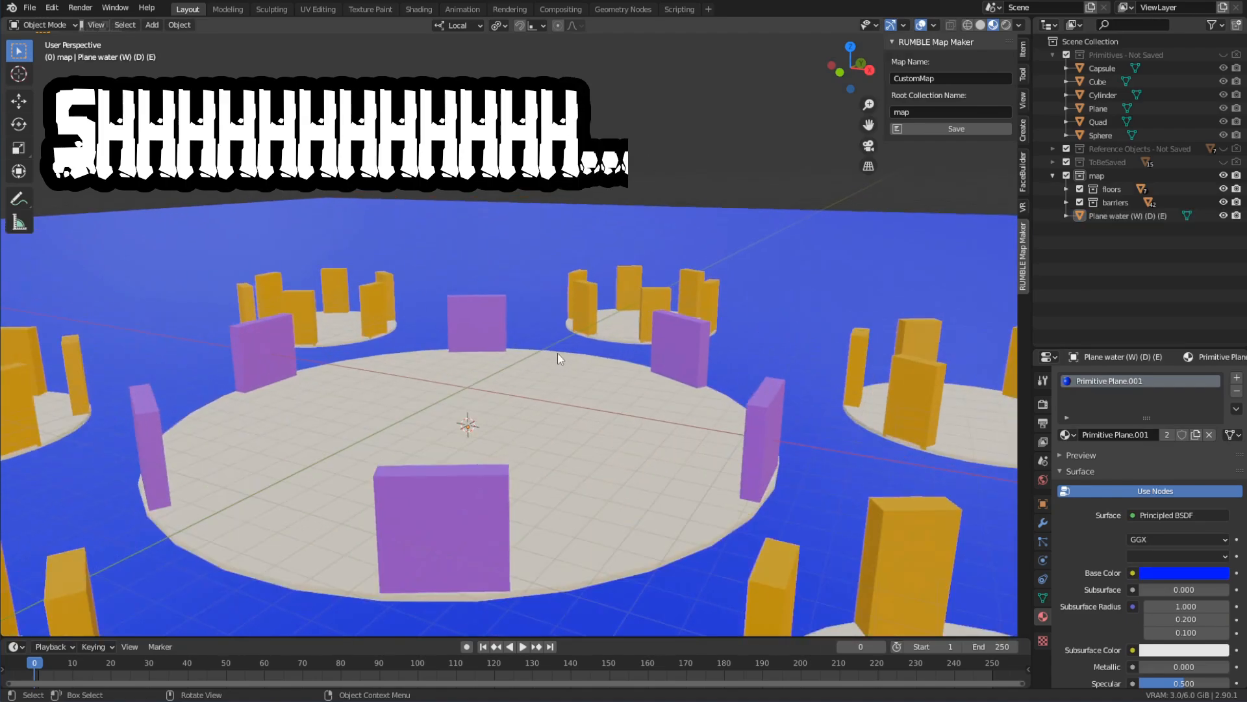
left_click(454, 309)
left_click(388, 306)
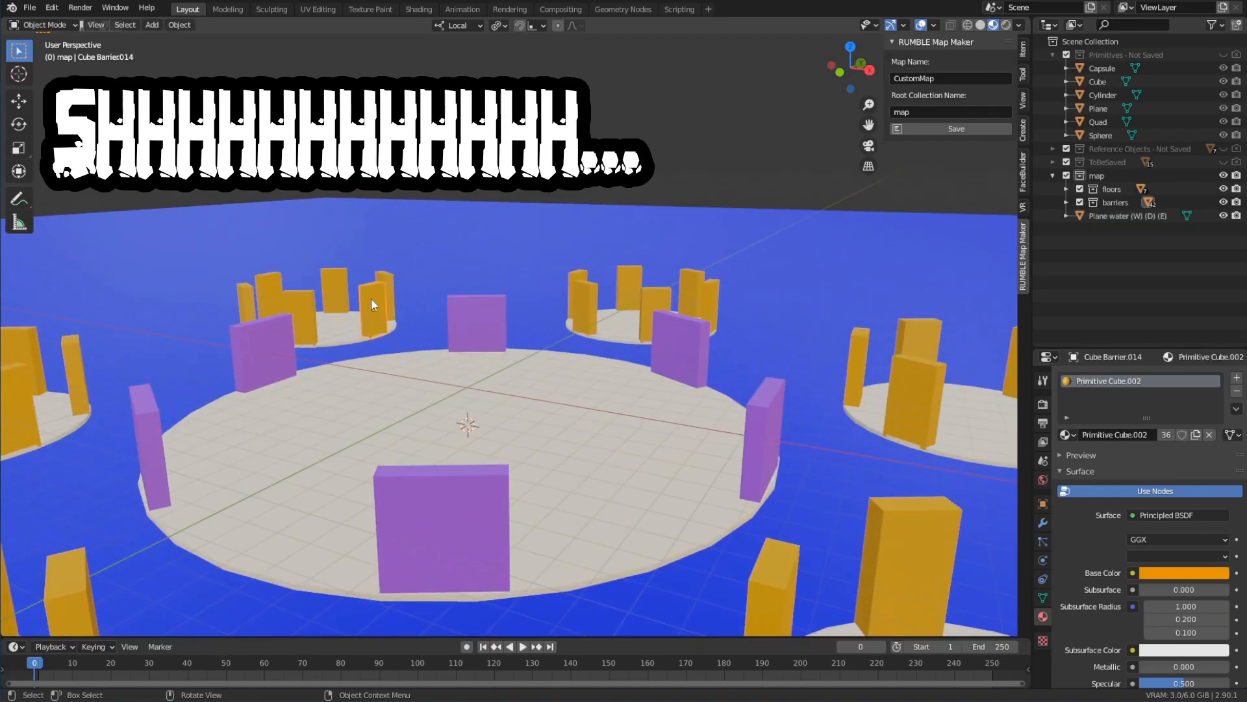
left_click(615, 174)
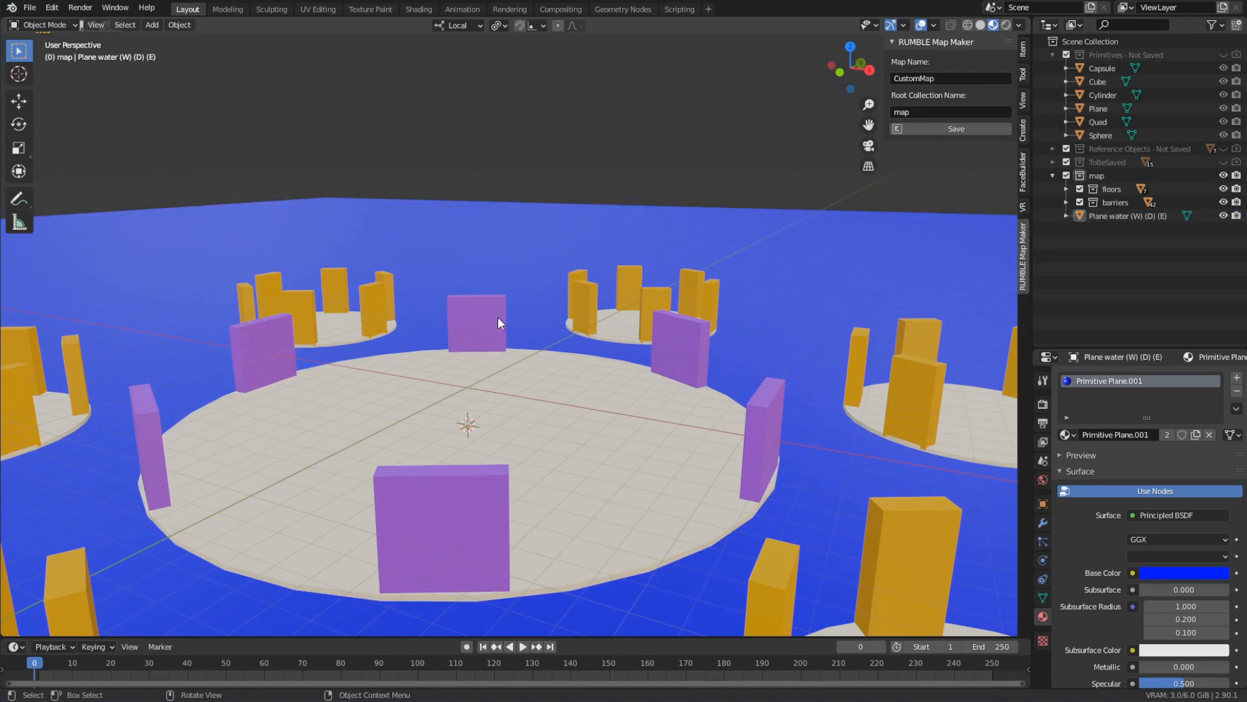
Step: Select the purple barrier at the far edge of the central floor and make its base color less saturated and brighter
left_click(498, 317)
left_click(1186, 578)
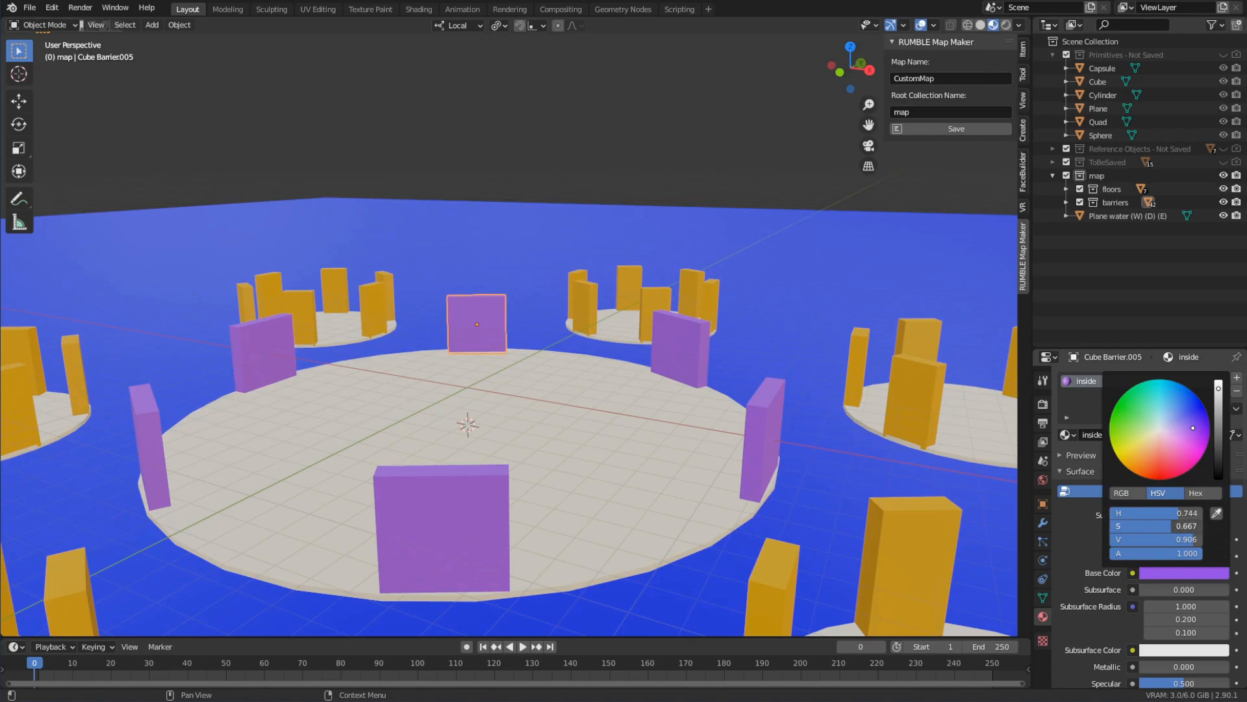
left_click_drag(1171, 526, 1145, 526)
left_click_drag(1219, 396, 1220, 378)
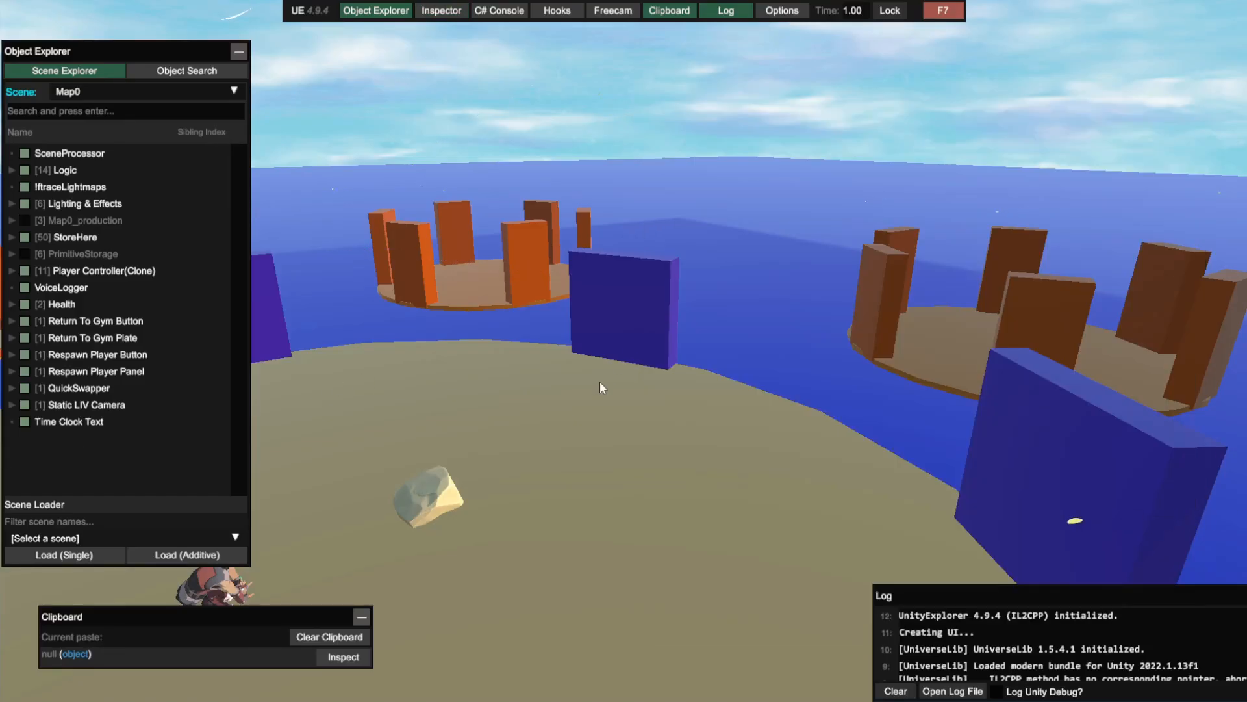
Step: Switch to the game, reload the Map0 scene as a single scene and disable its Map0_production object
left_click(122, 537)
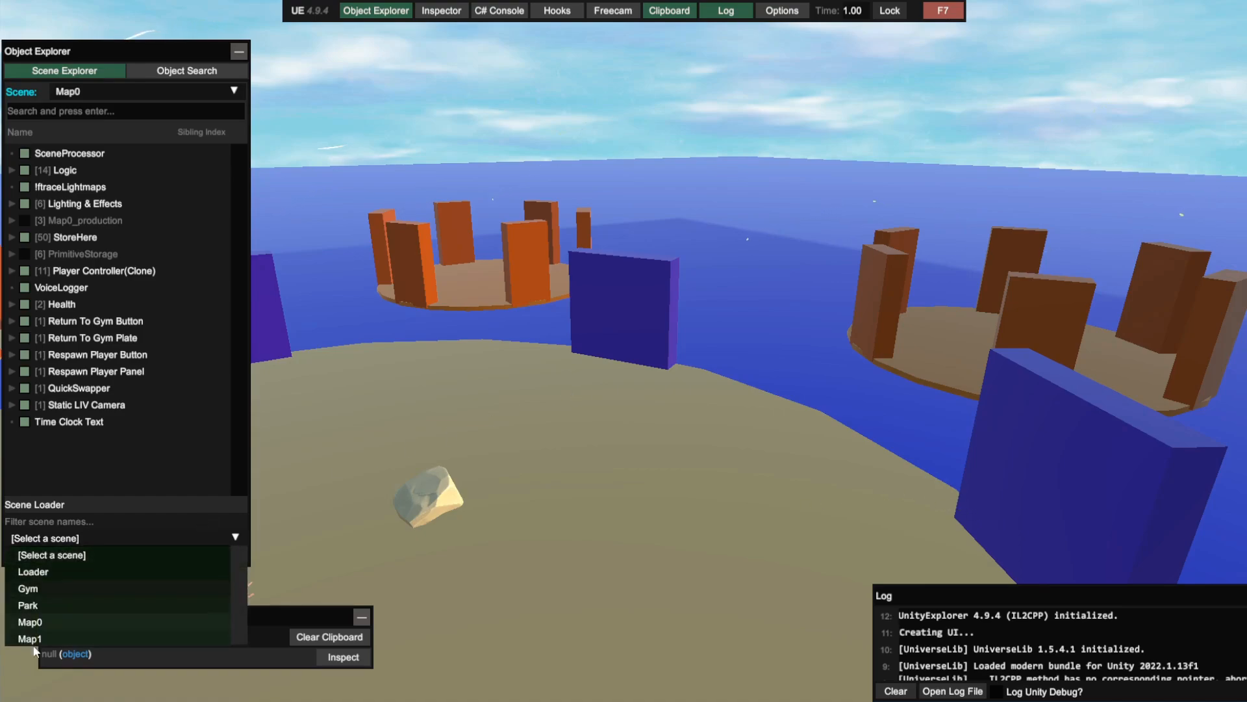
left_click(39, 622)
left_click(65, 555)
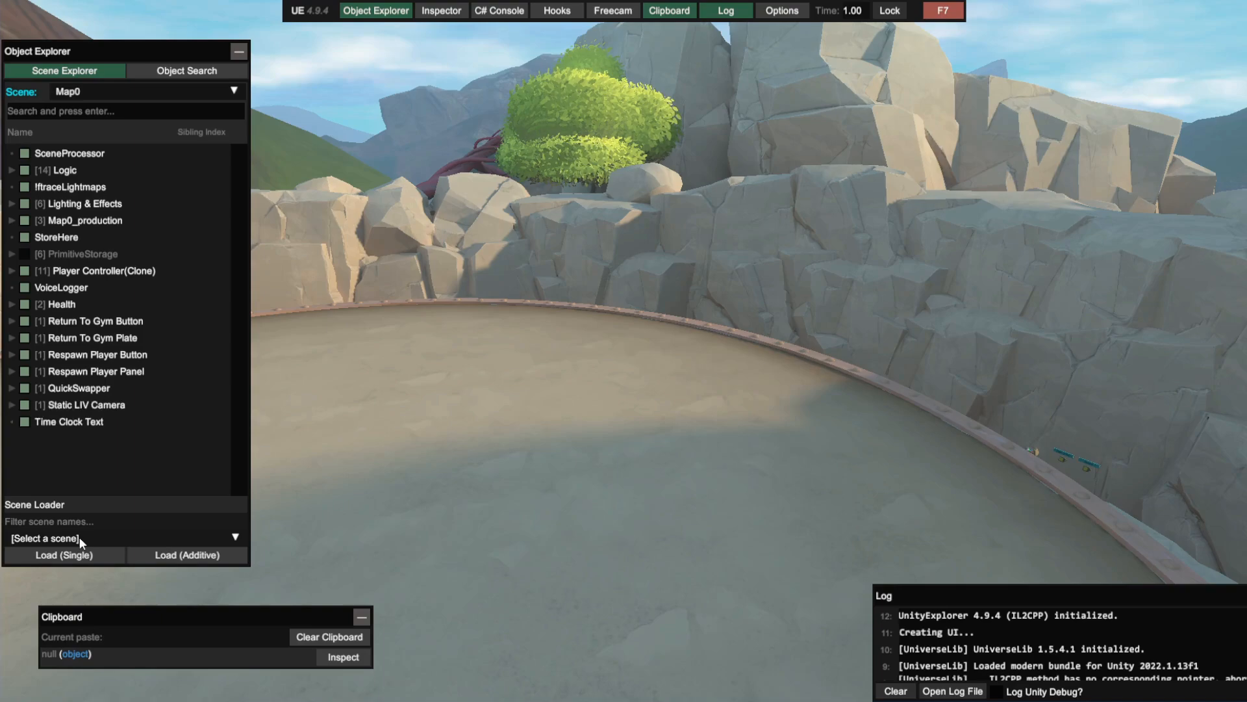
left_click(25, 221)
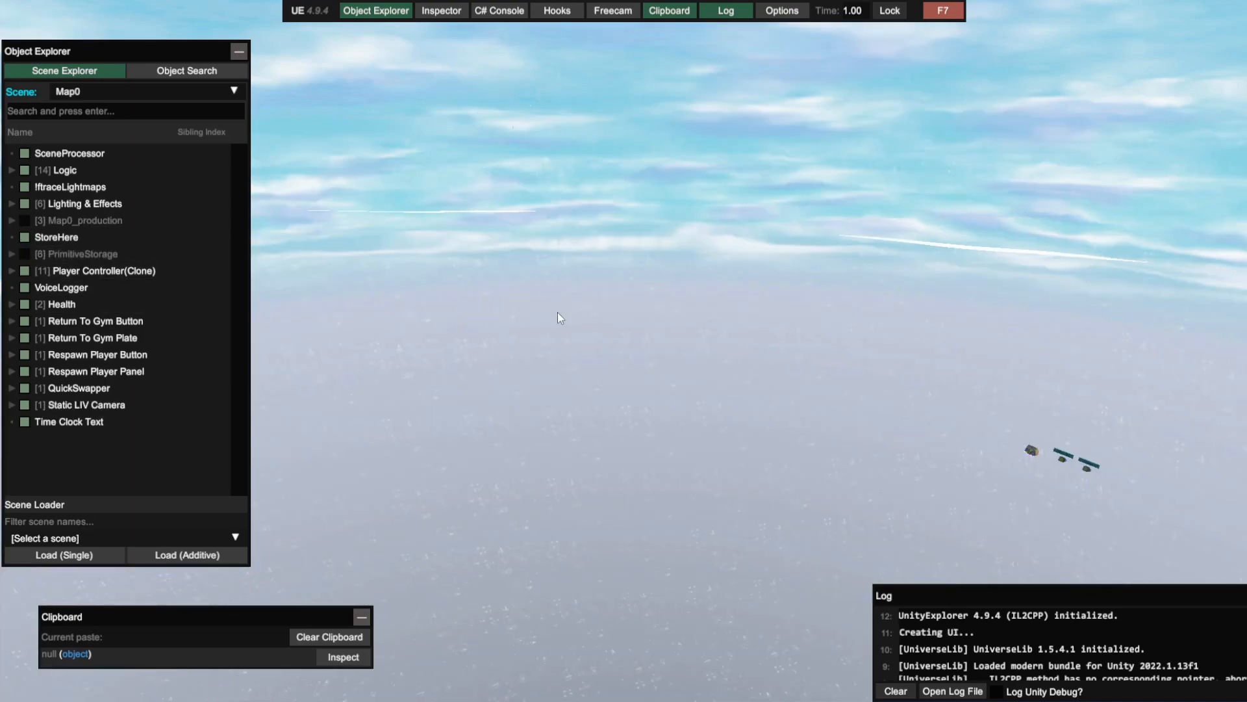